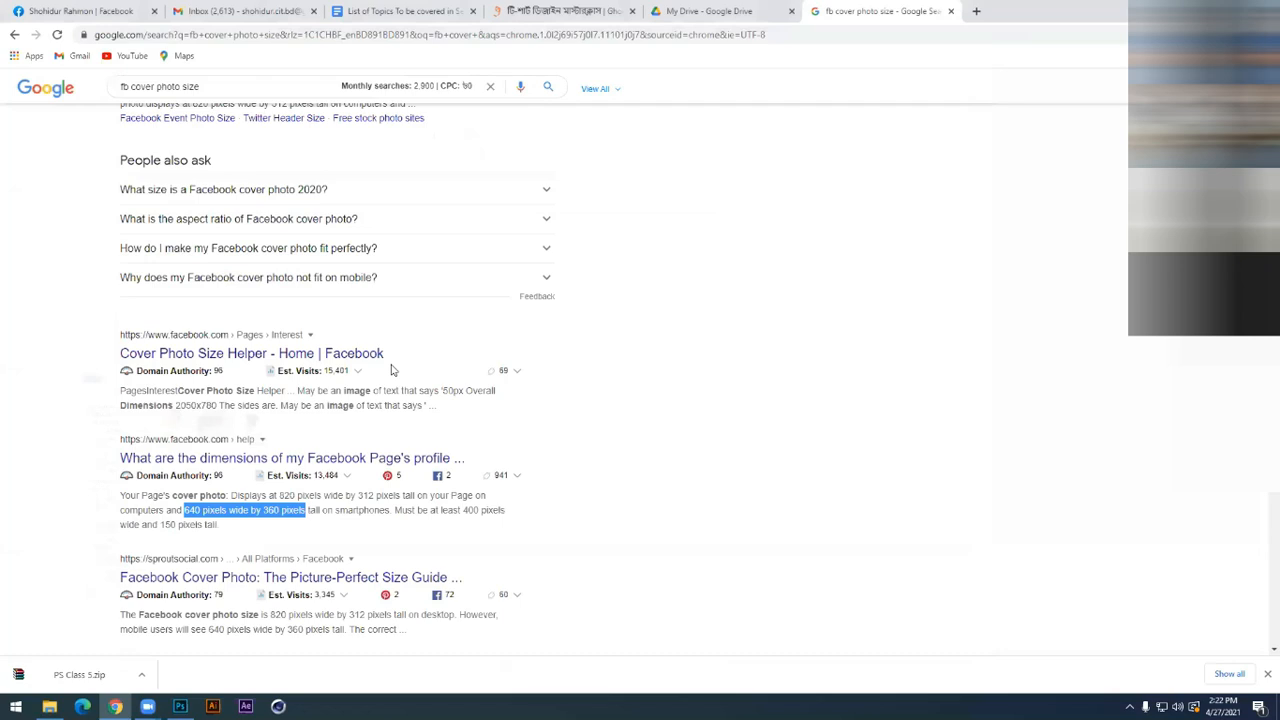
# Switch to Photoshop and set the Pen tool to Path mode
pyautogui.hotkey('alt', 'Tab')
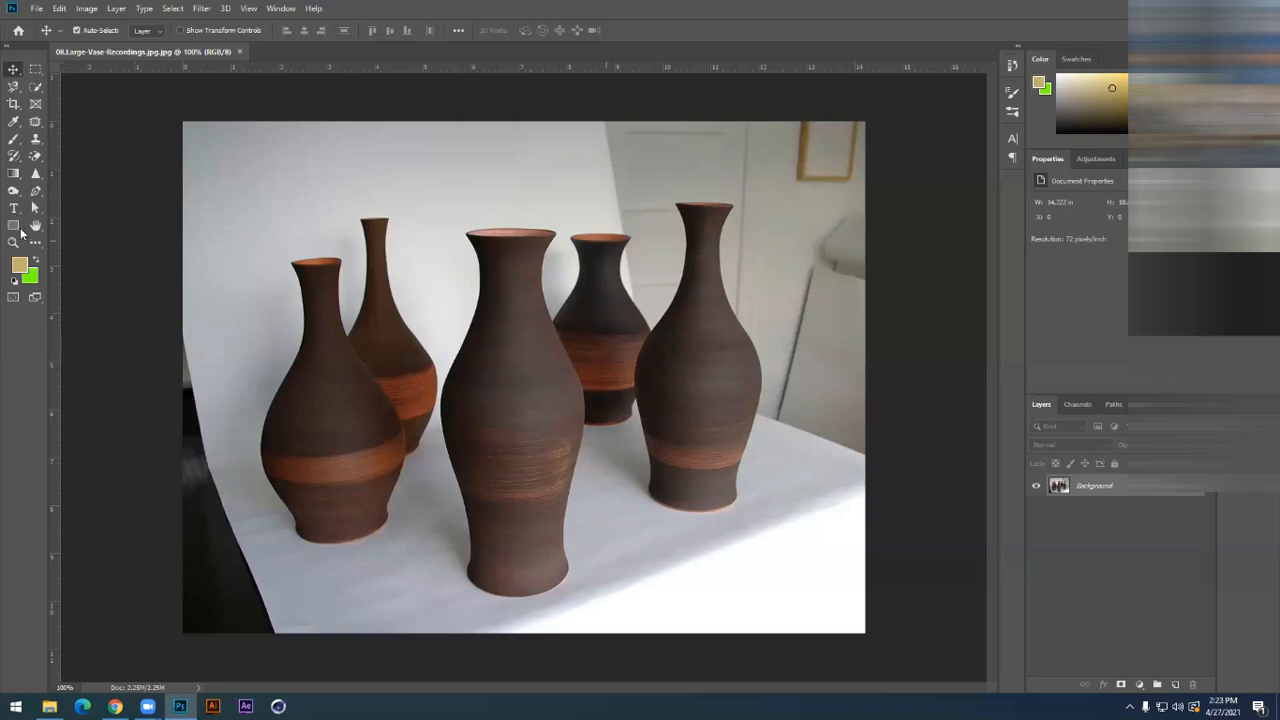
pyautogui.click(35, 191)
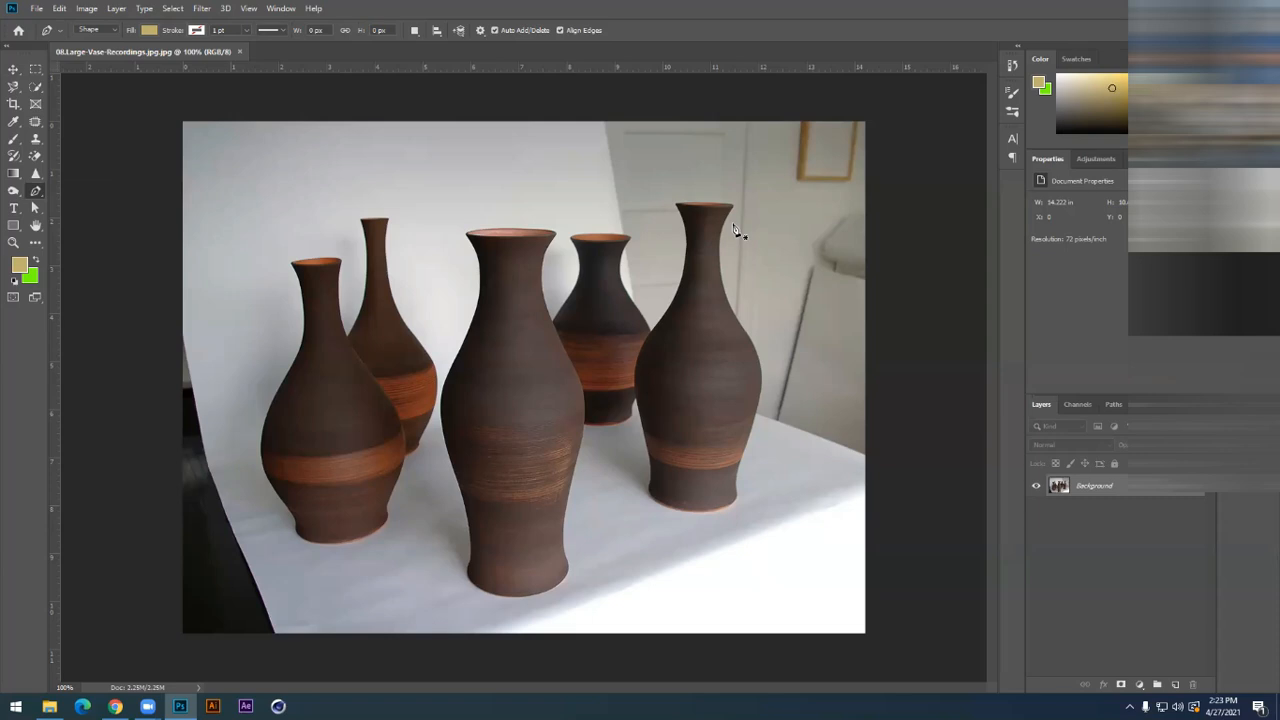
pyautogui.click(116, 36)
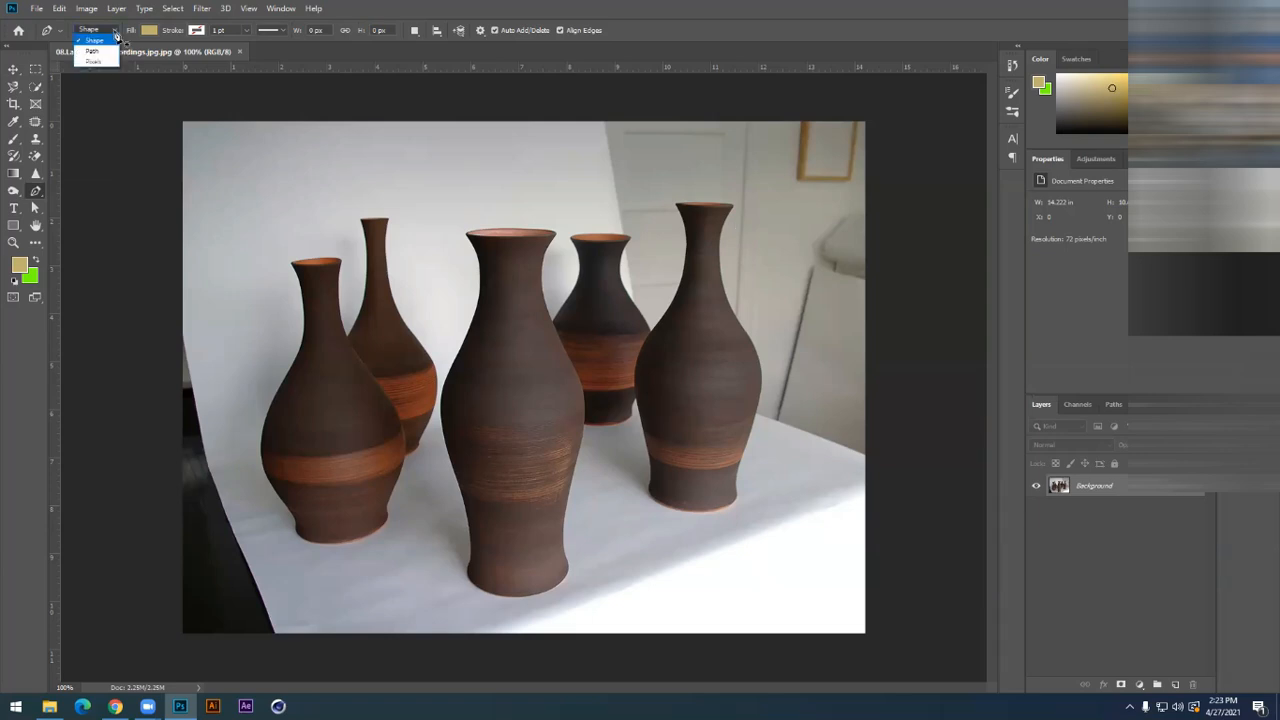
pyautogui.click(92, 50)
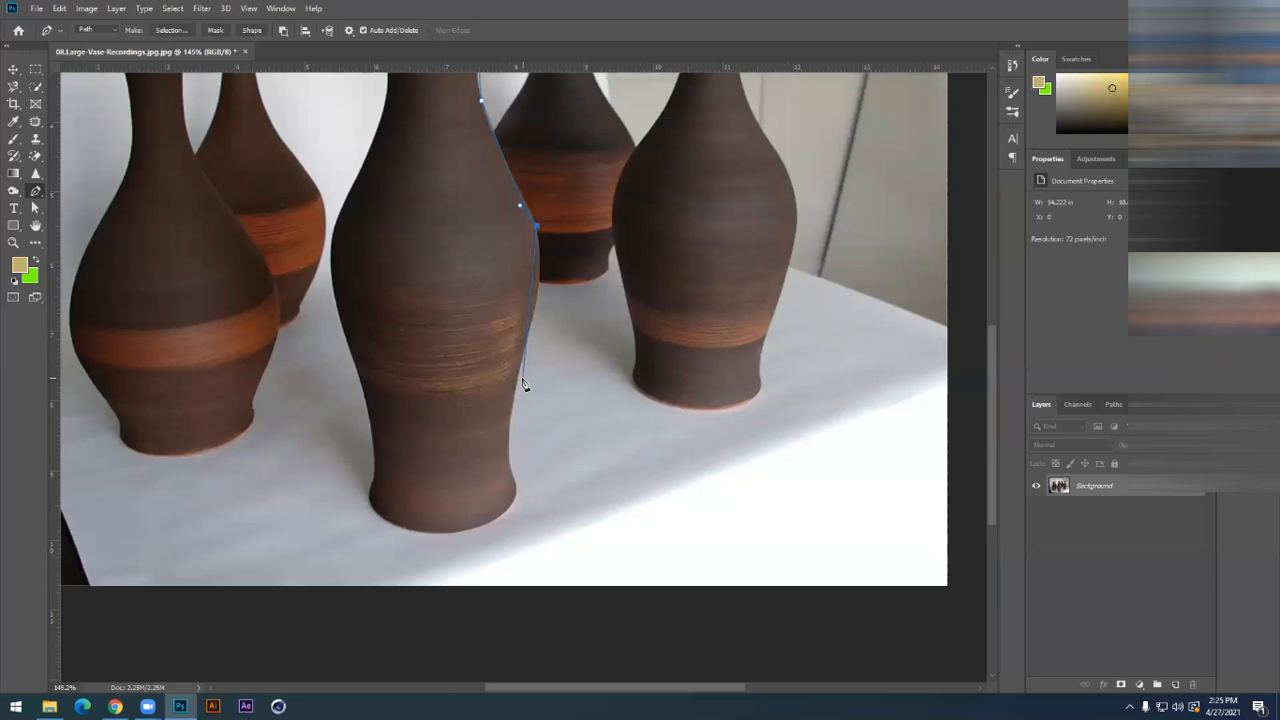
# Continue the pen path down the lower right side of the front vase to its base corner
pyautogui.moveTo(517, 381); pyautogui.dragTo(492, 464)
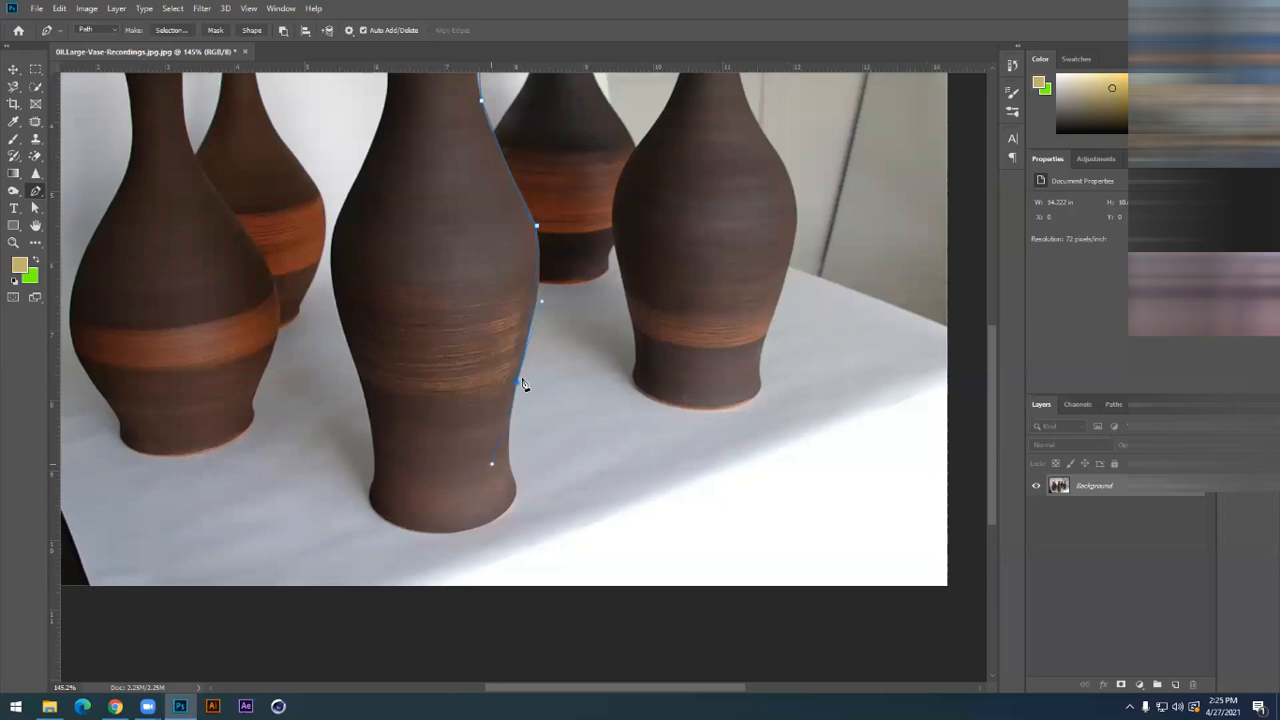
pyautogui.moveTo(522, 383); pyautogui.dragTo(507, 468)
pyautogui.moveTo(511, 461); pyautogui.dragTo(521, 494)
pyautogui.moveTo(521, 495); pyautogui.dragTo(518, 496)
# Undo the single wide curve under the front vase and trace its rounded base with two shorter curved segments
pyautogui.moveTo(368, 496); pyautogui.dragTo(472, 595)
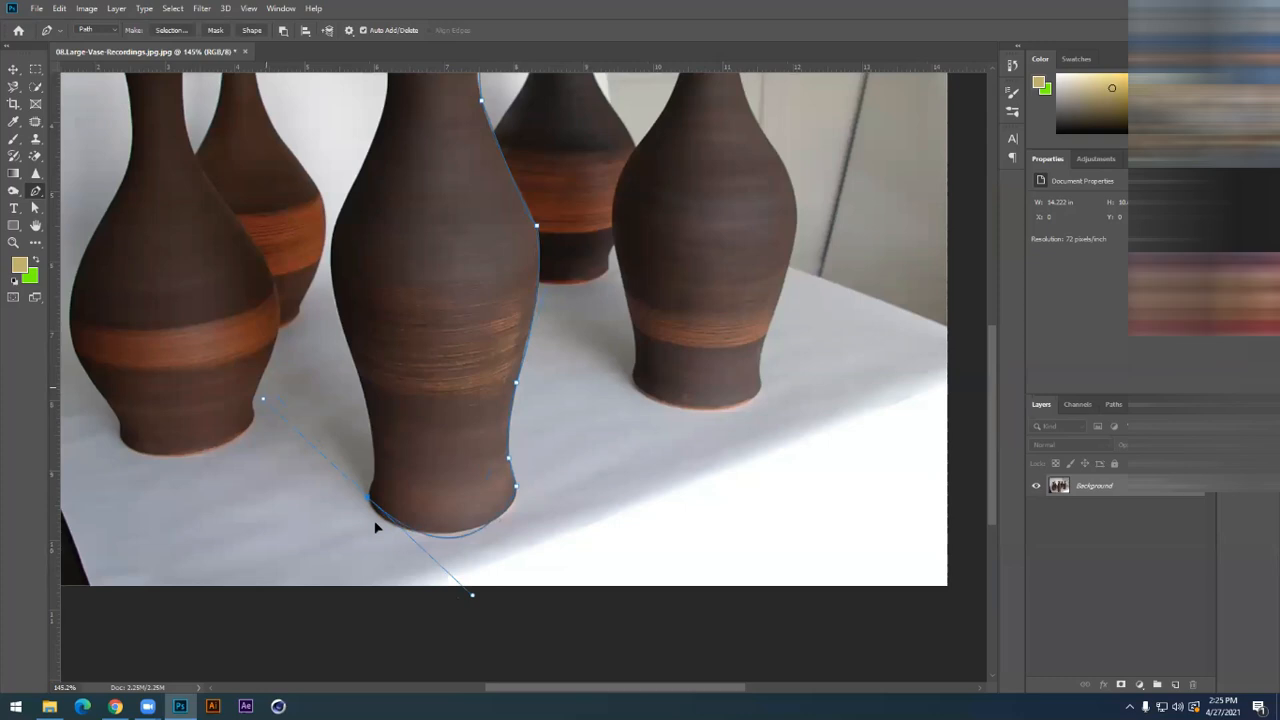
pyautogui.hotkey('ctrl', 'z')
pyautogui.moveTo(453, 533); pyautogui.dragTo(385, 547)
pyautogui.moveTo(369, 502); pyautogui.dragTo(356, 481)
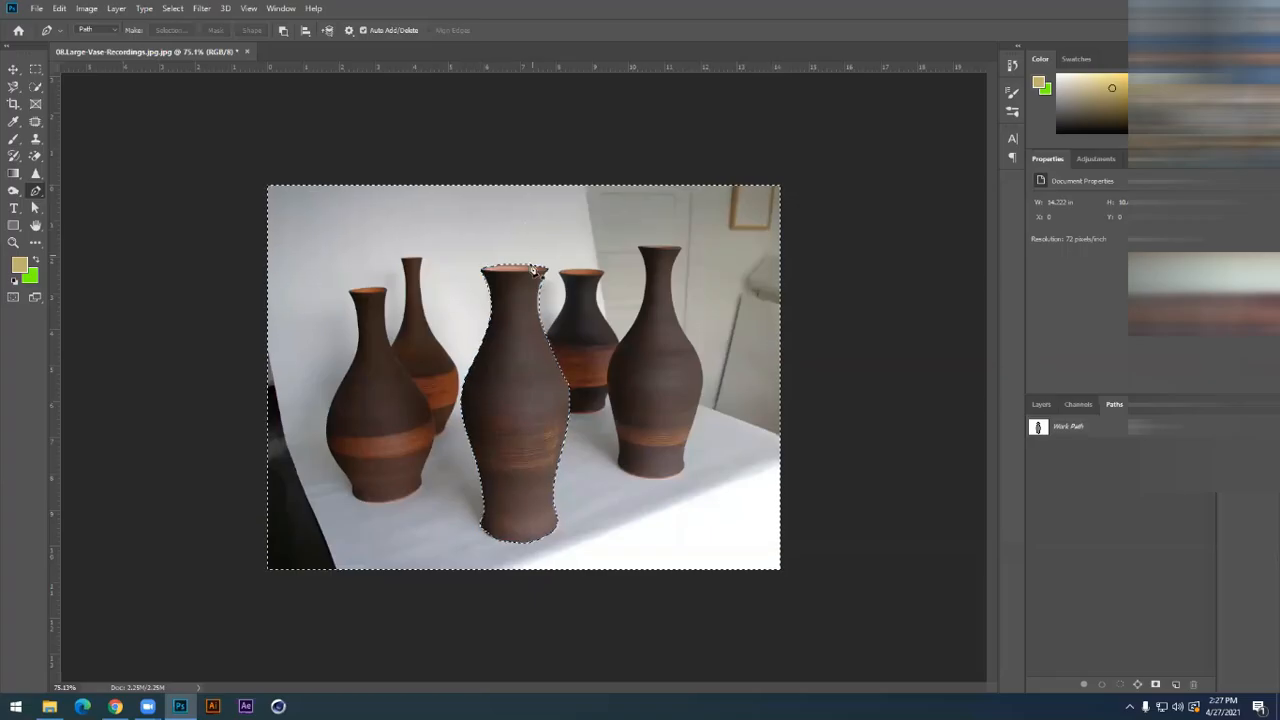
# Invert the selection so that only the front vase is selected, and copy the vase
pyautogui.hotkey('ctrl', 'shift', 'i')
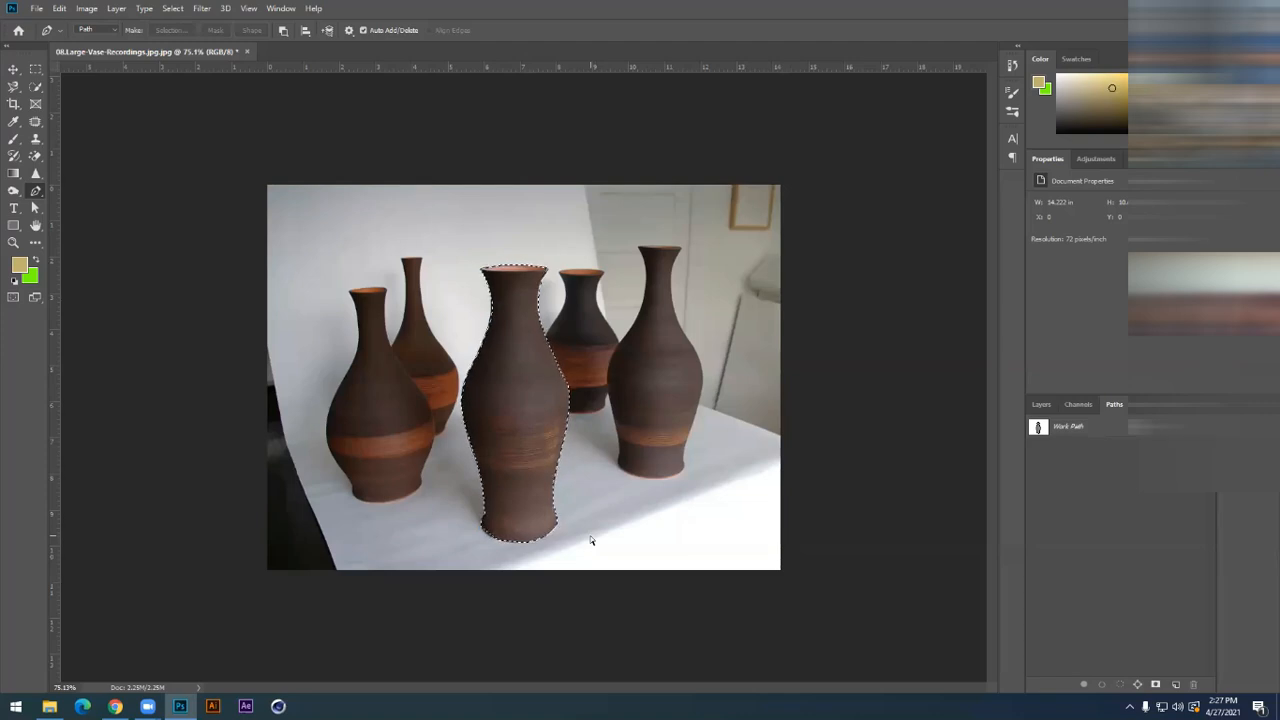
pyautogui.hotkey('ctrl', 'c')
pyautogui.click(627, 262)
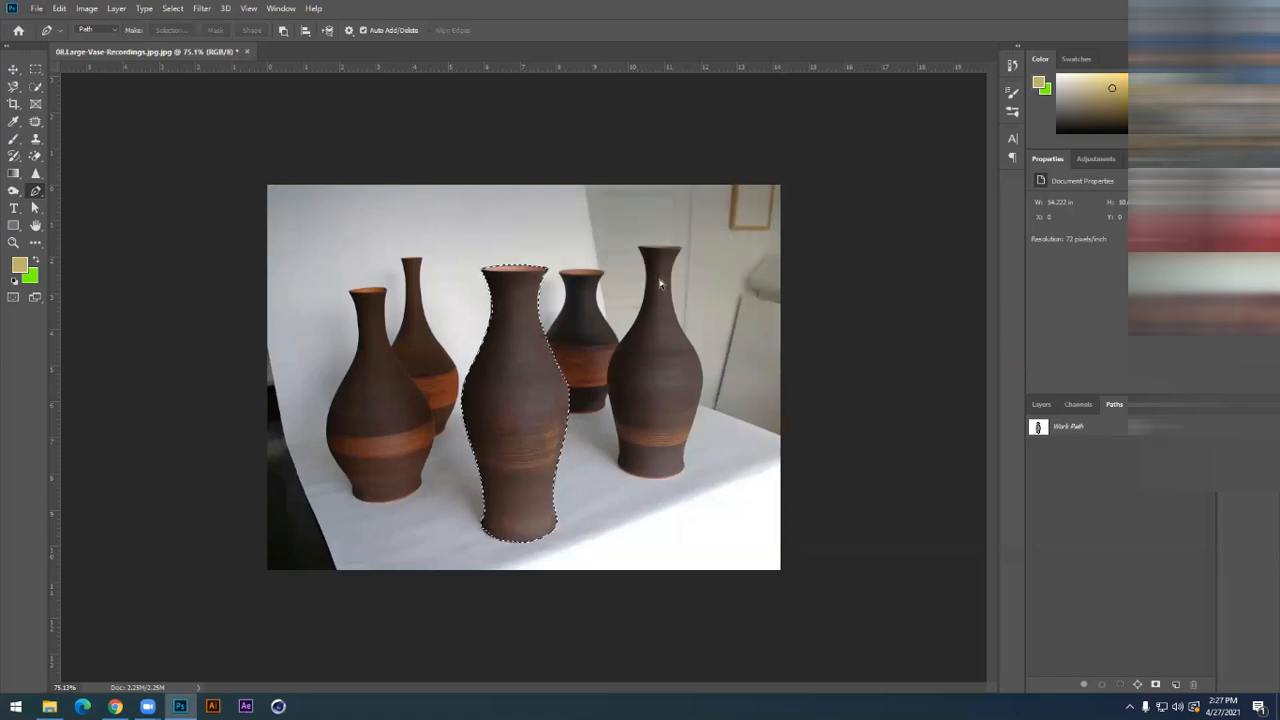
pyautogui.hotkey('ctrl', 'c')
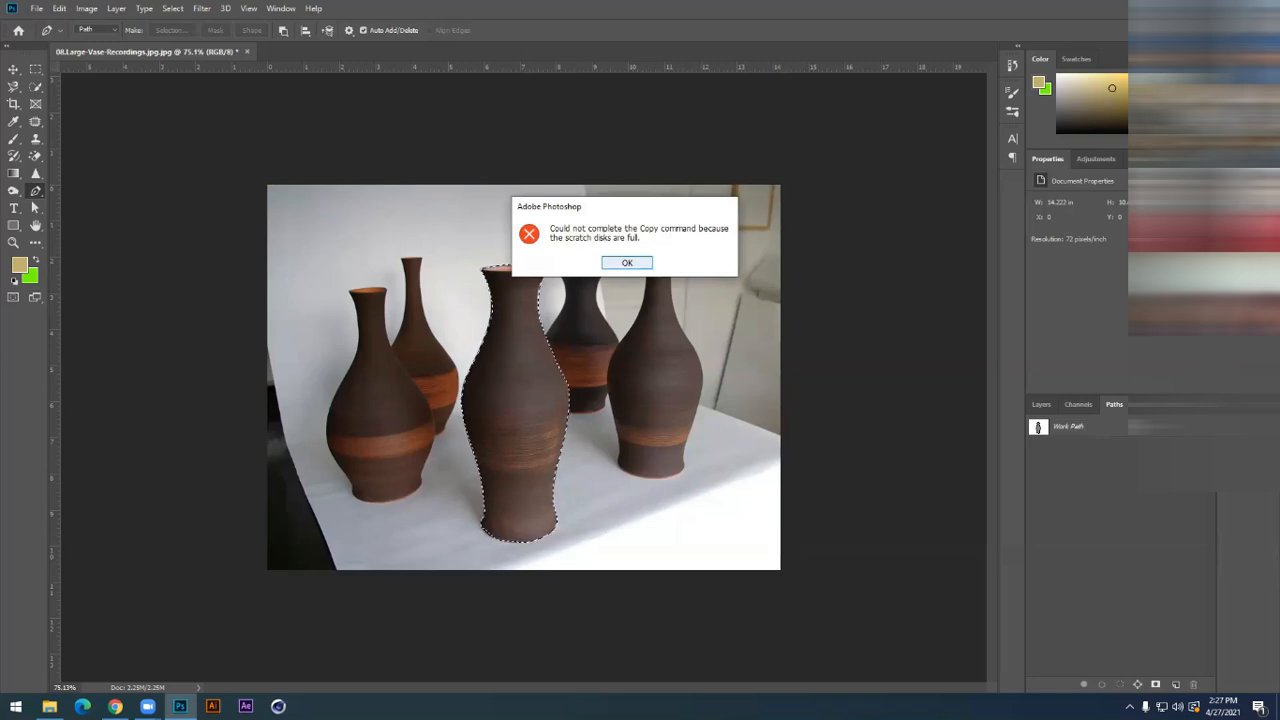
pyautogui.press('Return')
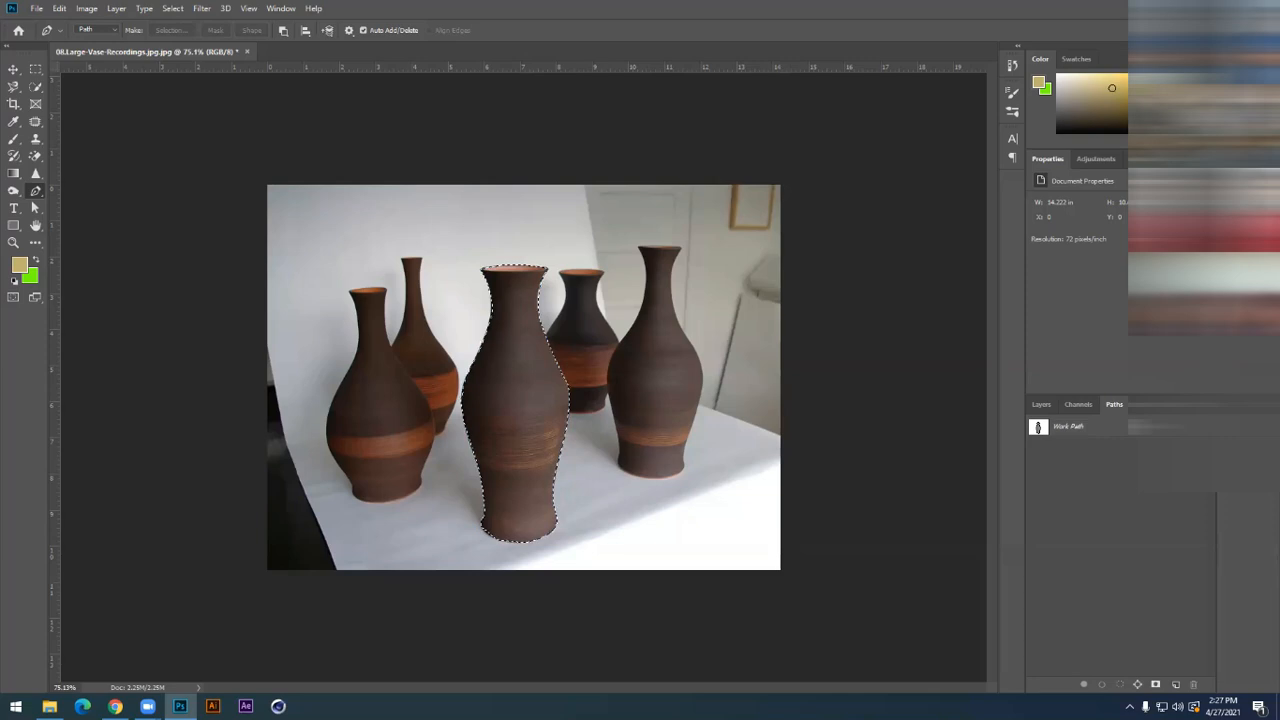
pyautogui.click(1218, 7)
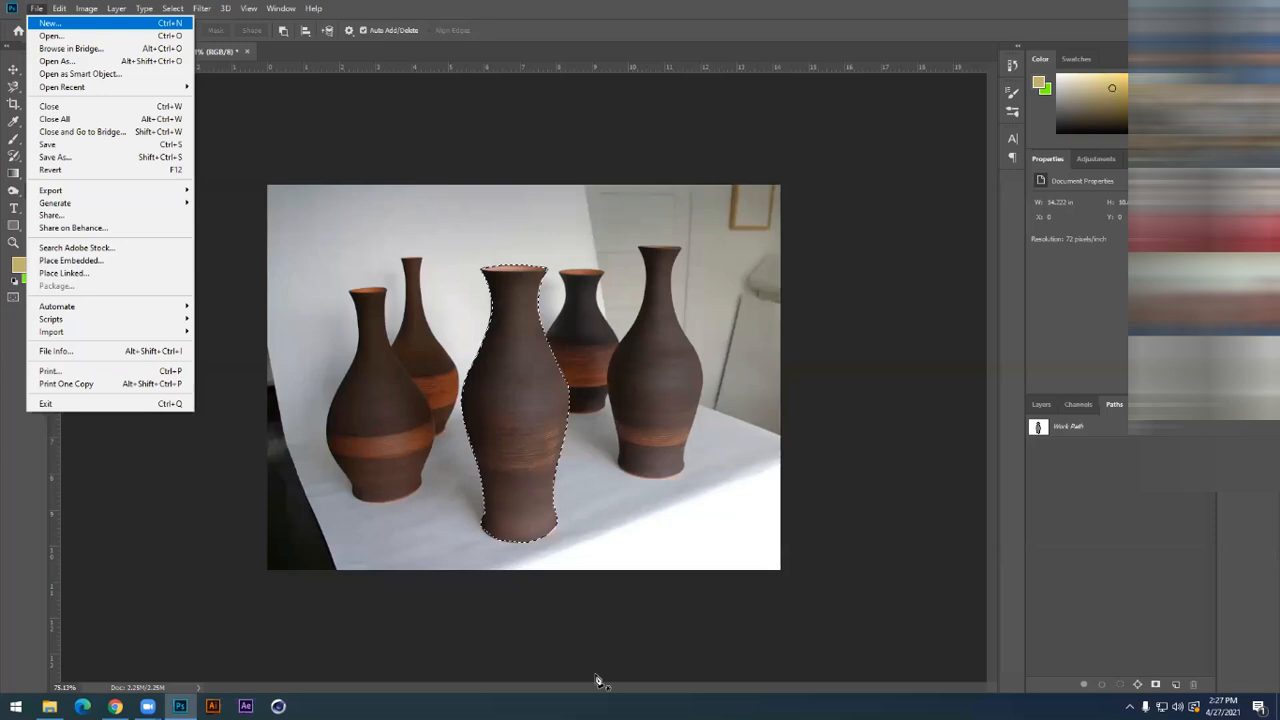
pyautogui.press('Escape')
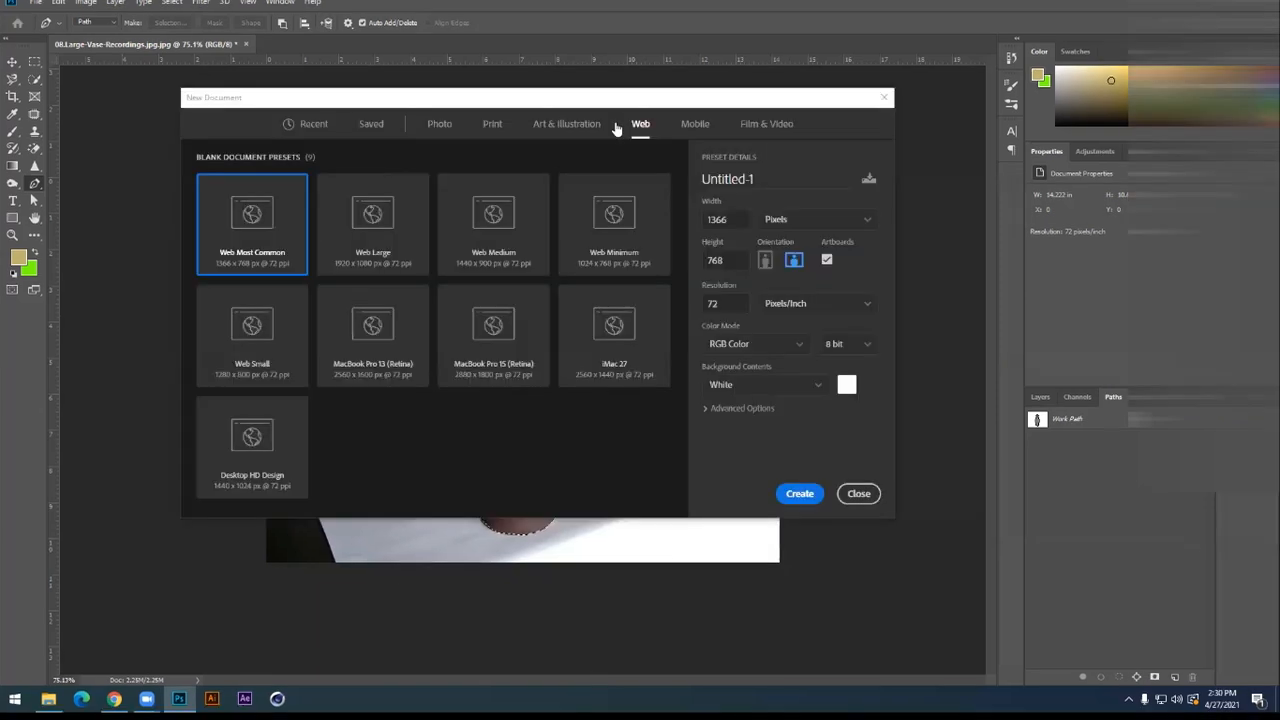
pyautogui.click(858, 495)
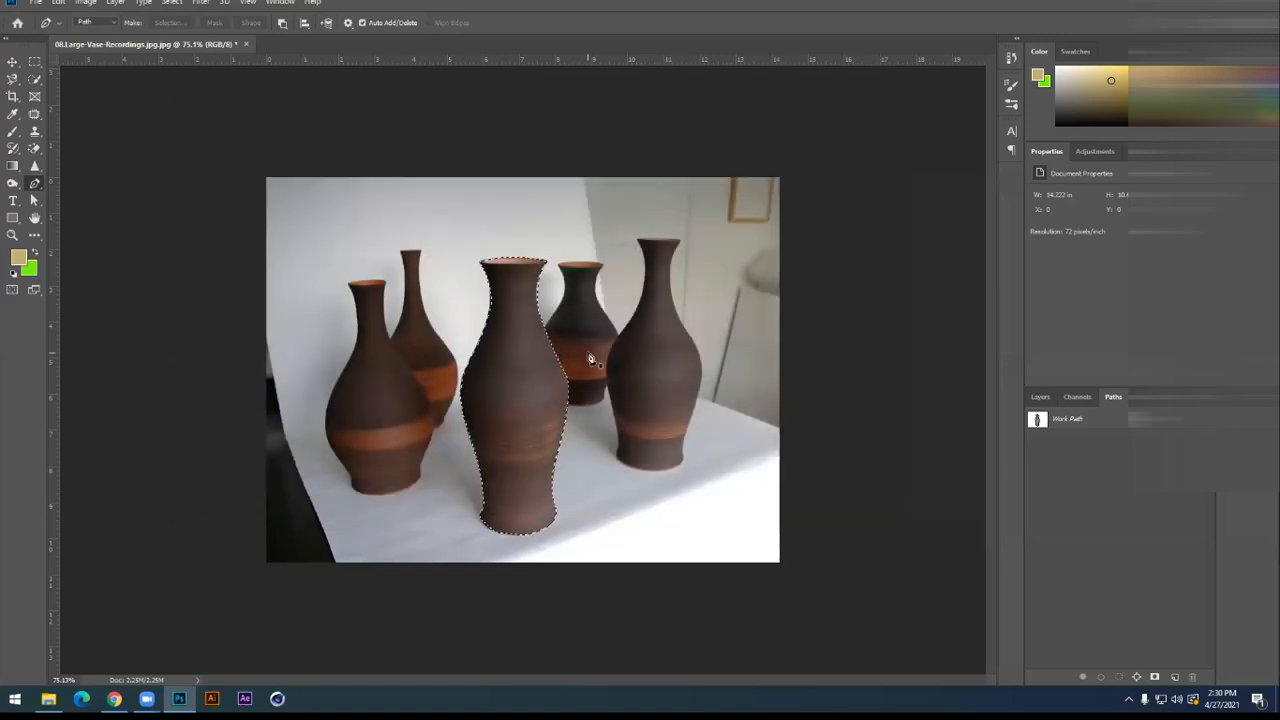
# Create a new document from the Photo preset Default Photoshop Size, 7 x 5 inches at 300 ppi
pyautogui.click(36, 3)
pyautogui.hotkey('ctrl', 'n')
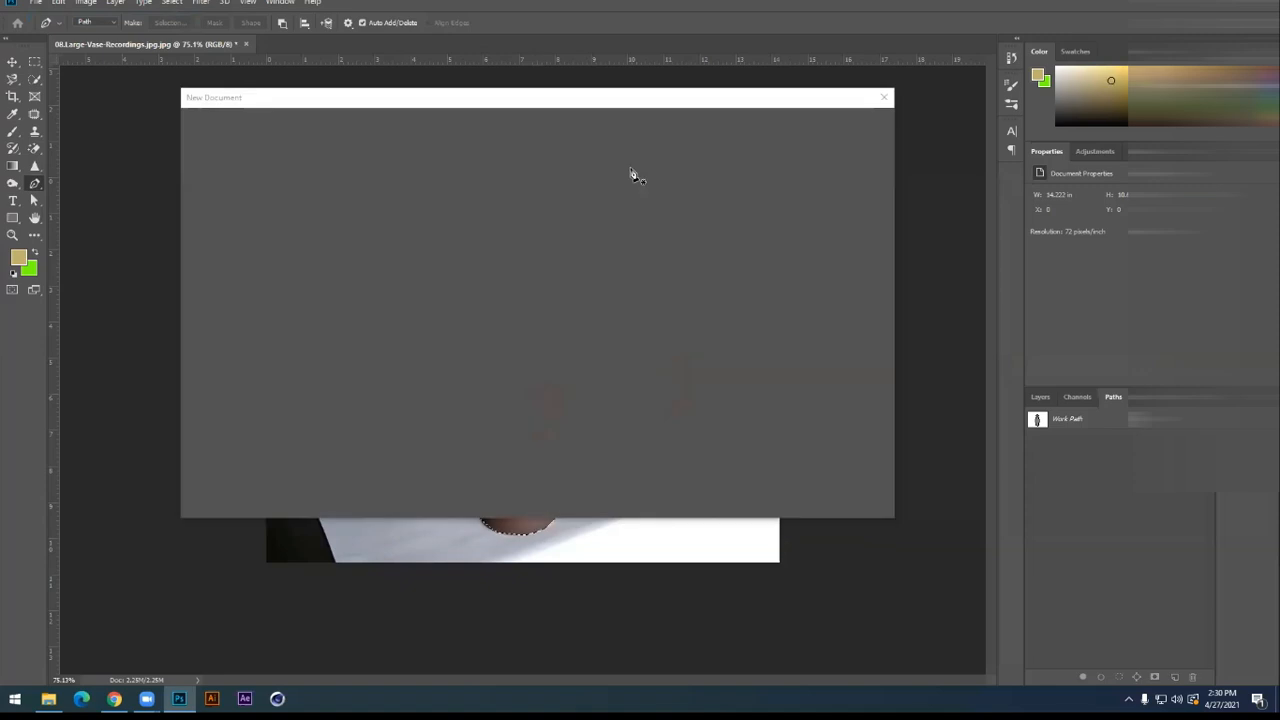
pyautogui.click(492, 124)
pyautogui.click(452, 128)
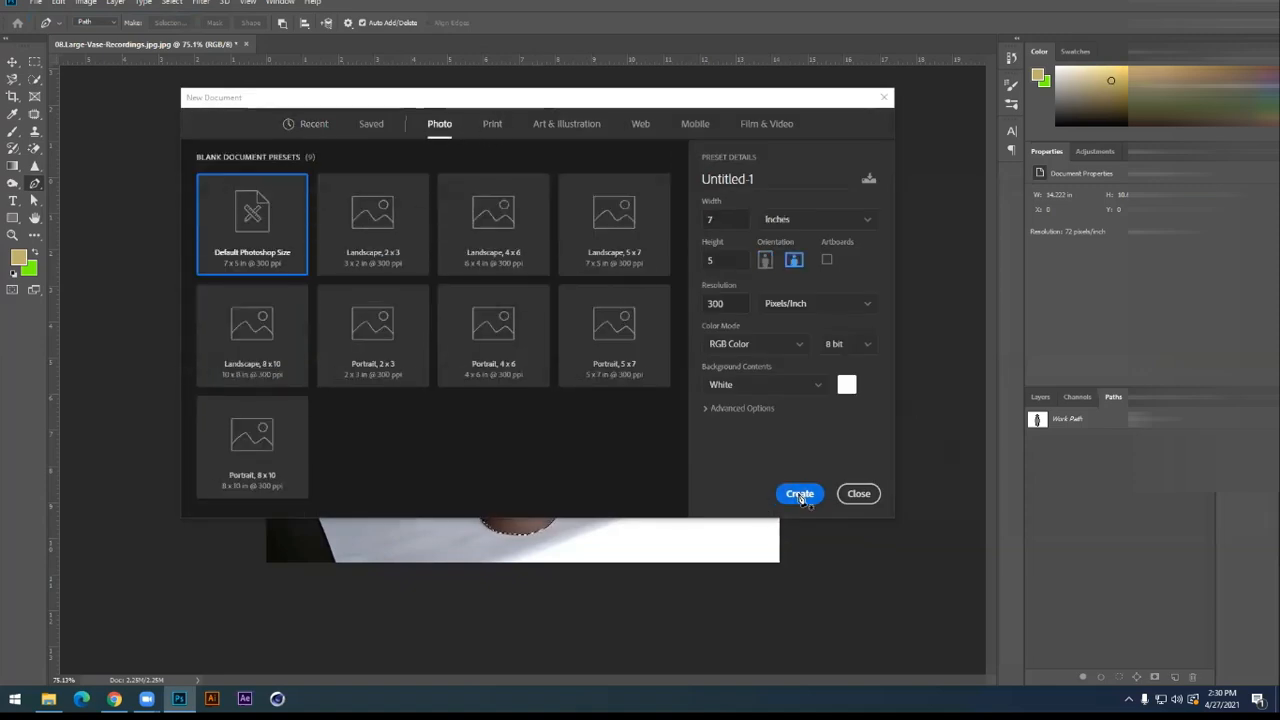
pyautogui.click(800, 494)
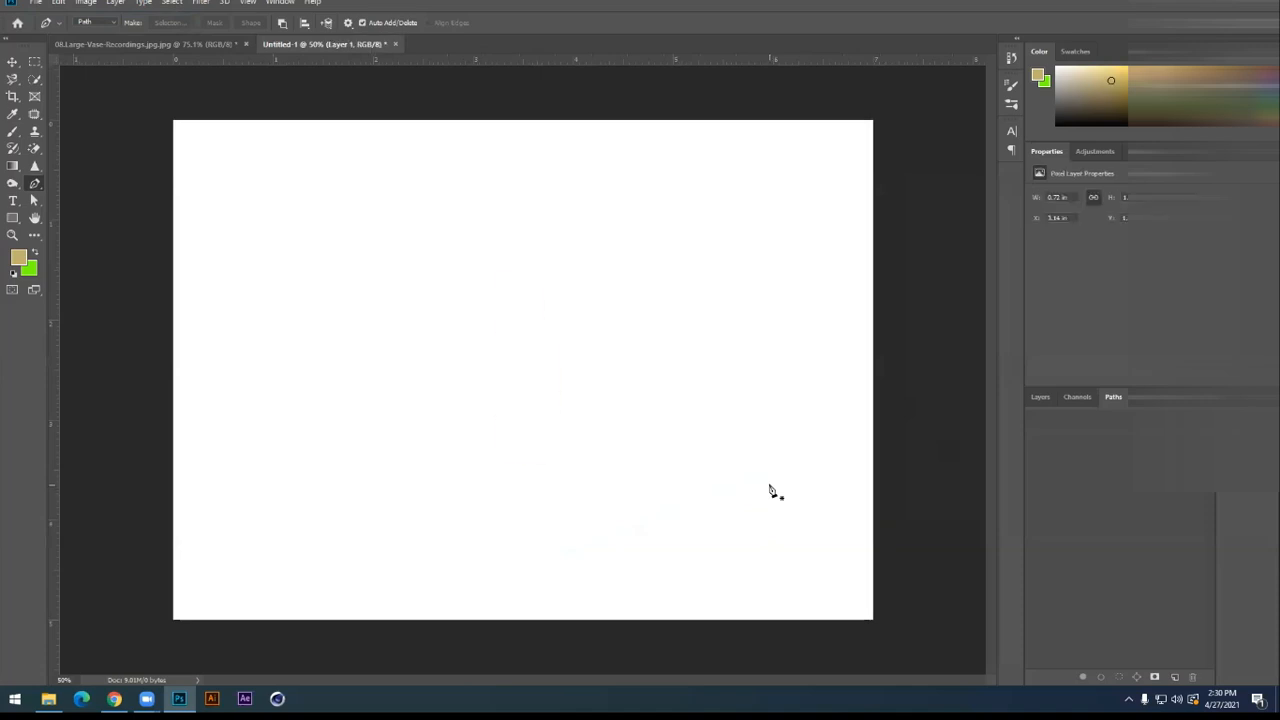
# Paste the copied vase and move it into the lower-left corner of the white canvas
pyautogui.hotkey('ctrl', 'v')
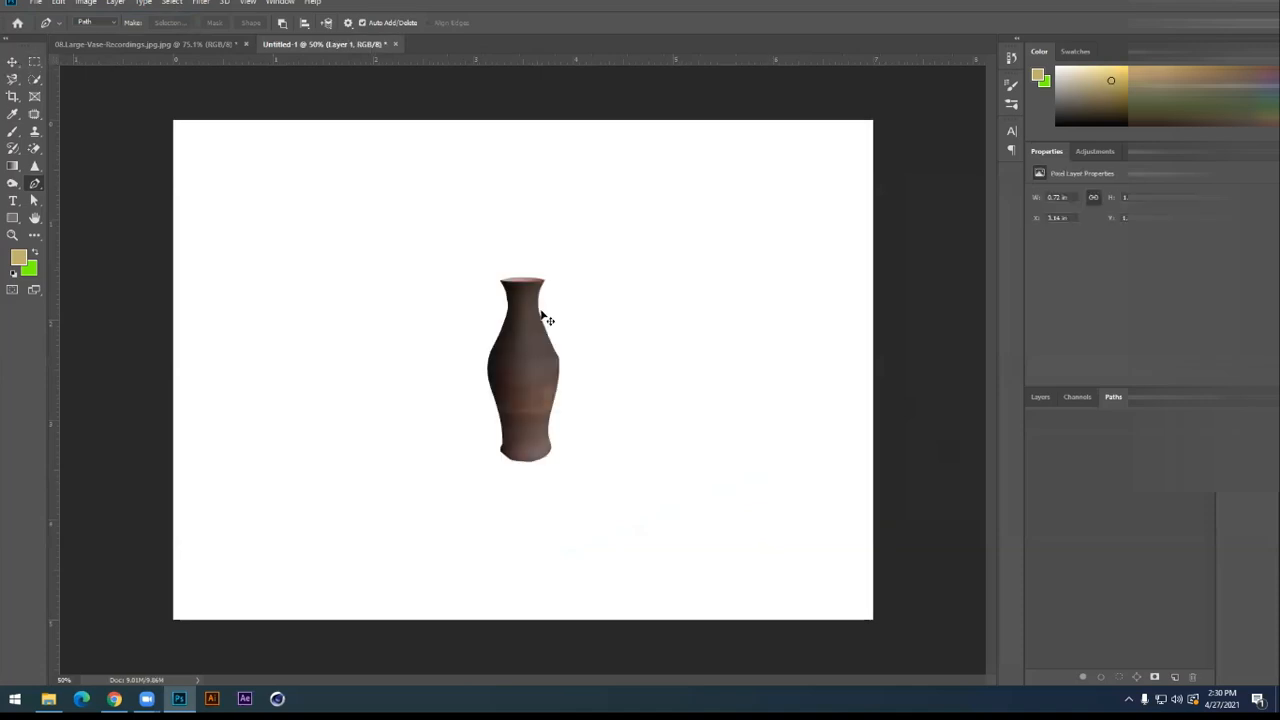
pyautogui.press('v')
pyautogui.moveTo(541, 318); pyautogui.dragTo(311, 443)
pyautogui.moveTo(231, 531); pyautogui.dragTo(212, 523)
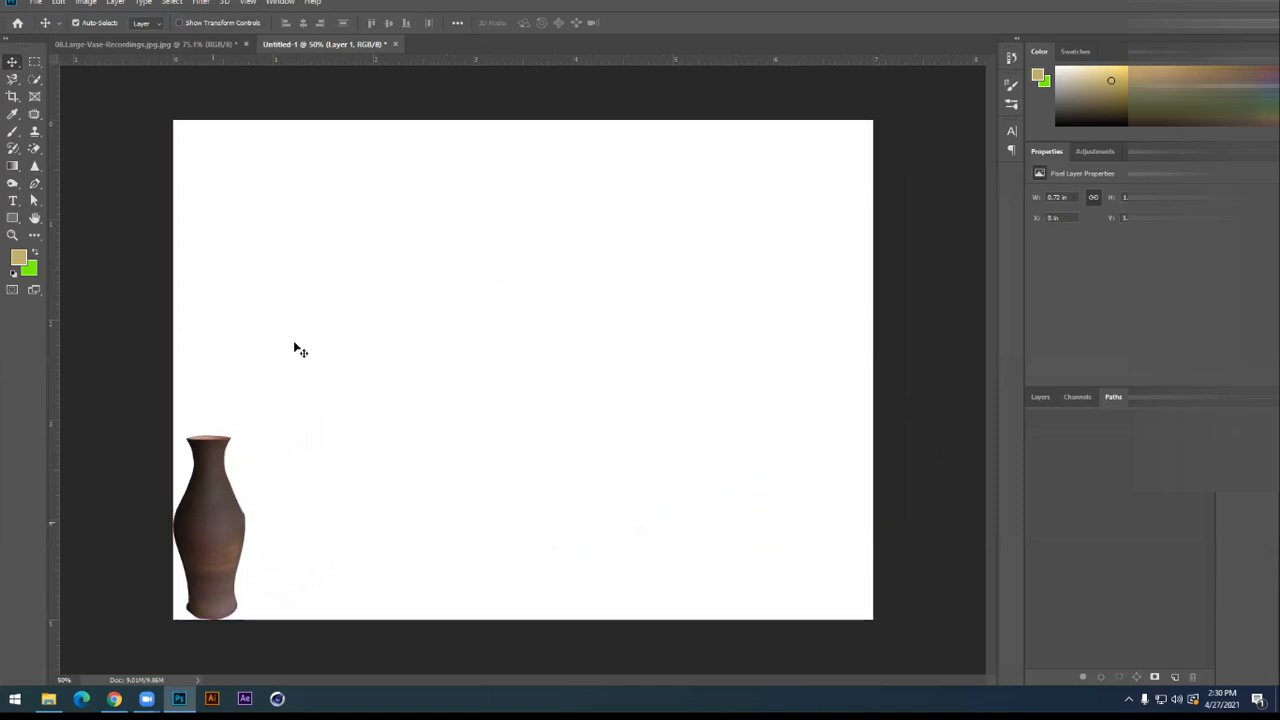
# Remove the pasted vase from the new document and look back at the source vase photo
pyautogui.press('ctrl')
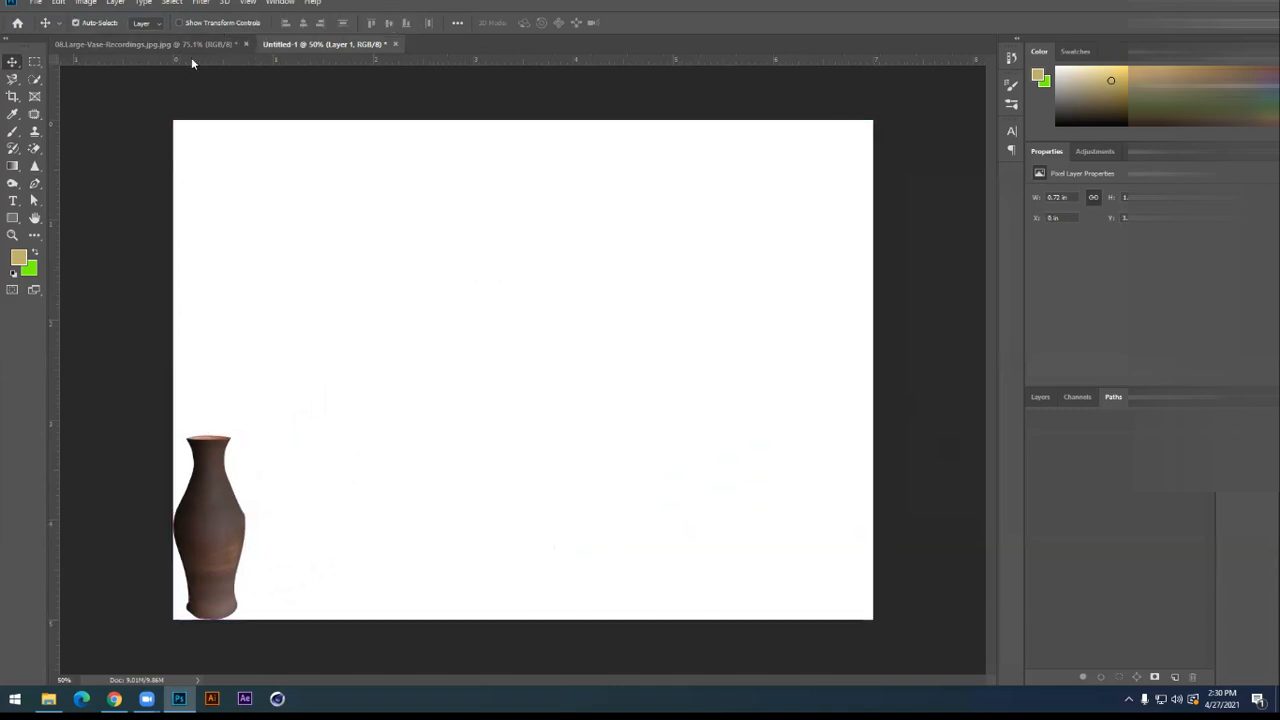
pyautogui.click(193, 47)
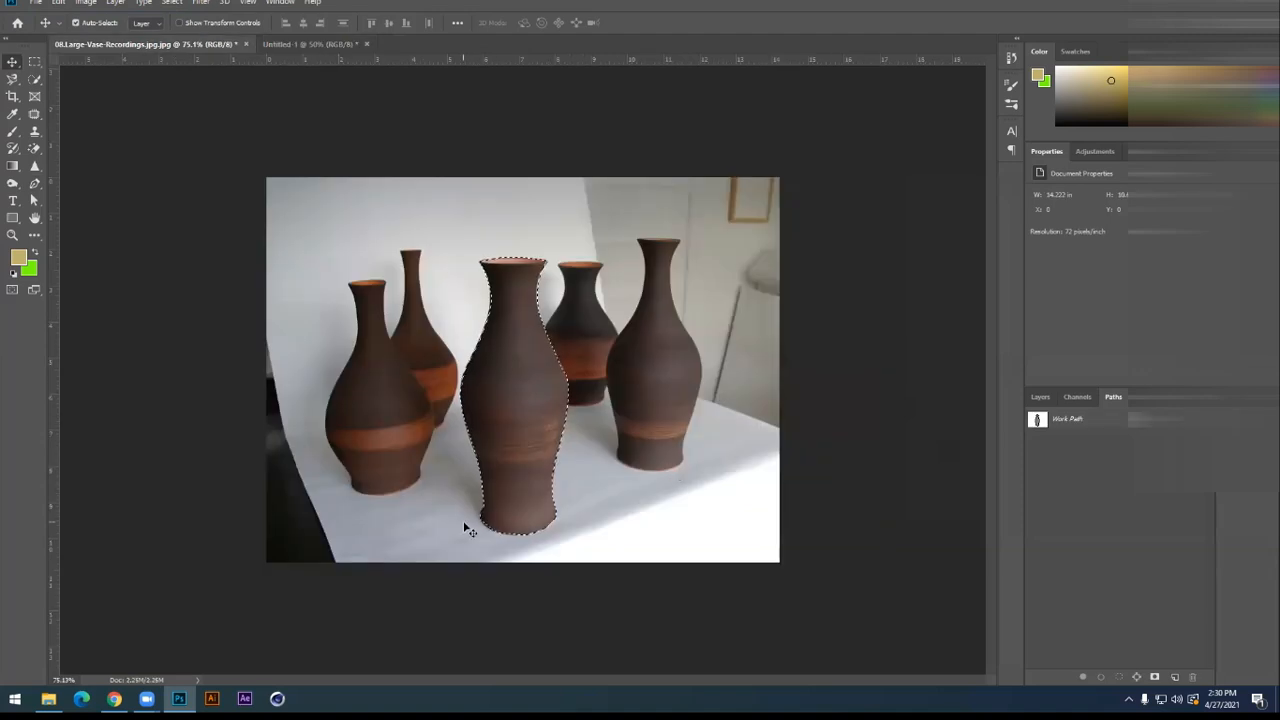
pyautogui.click(320, 47)
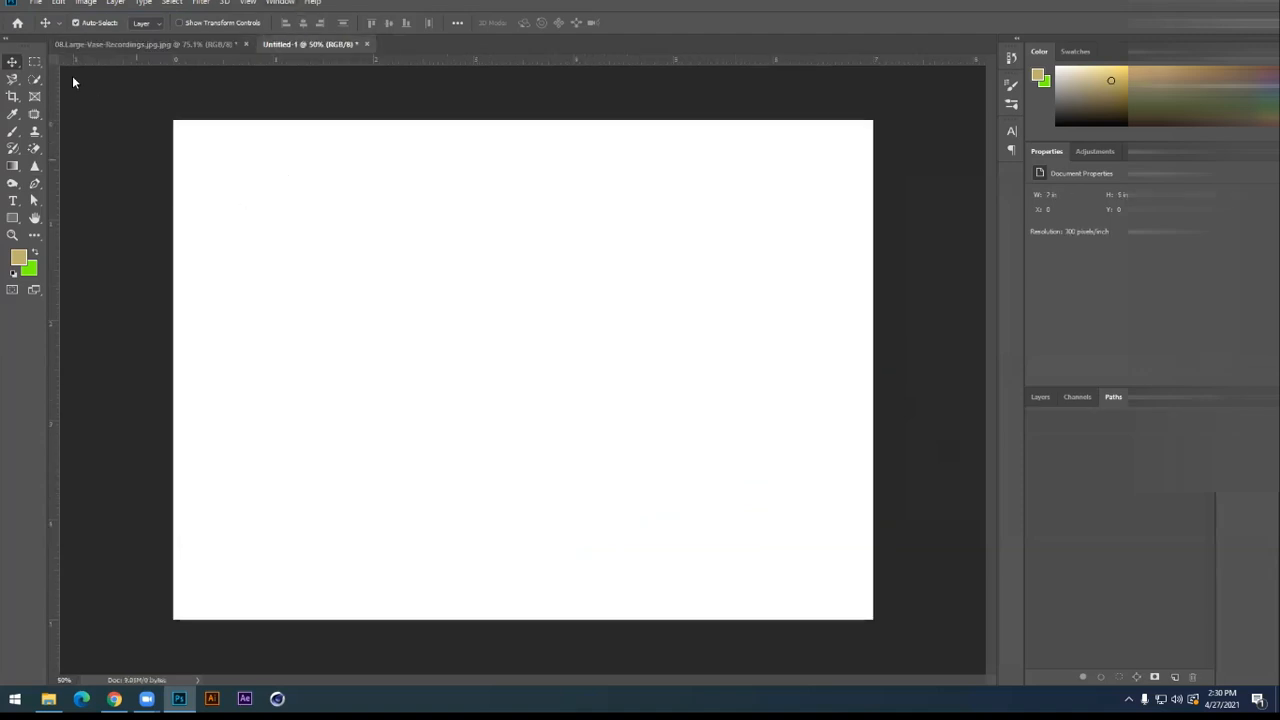
# Draw an open S-shaped path with the Pen tool across nearly the full width of the blank canvas
pyautogui.moveTo(34, 183); pyautogui.dragTo(75, 184)
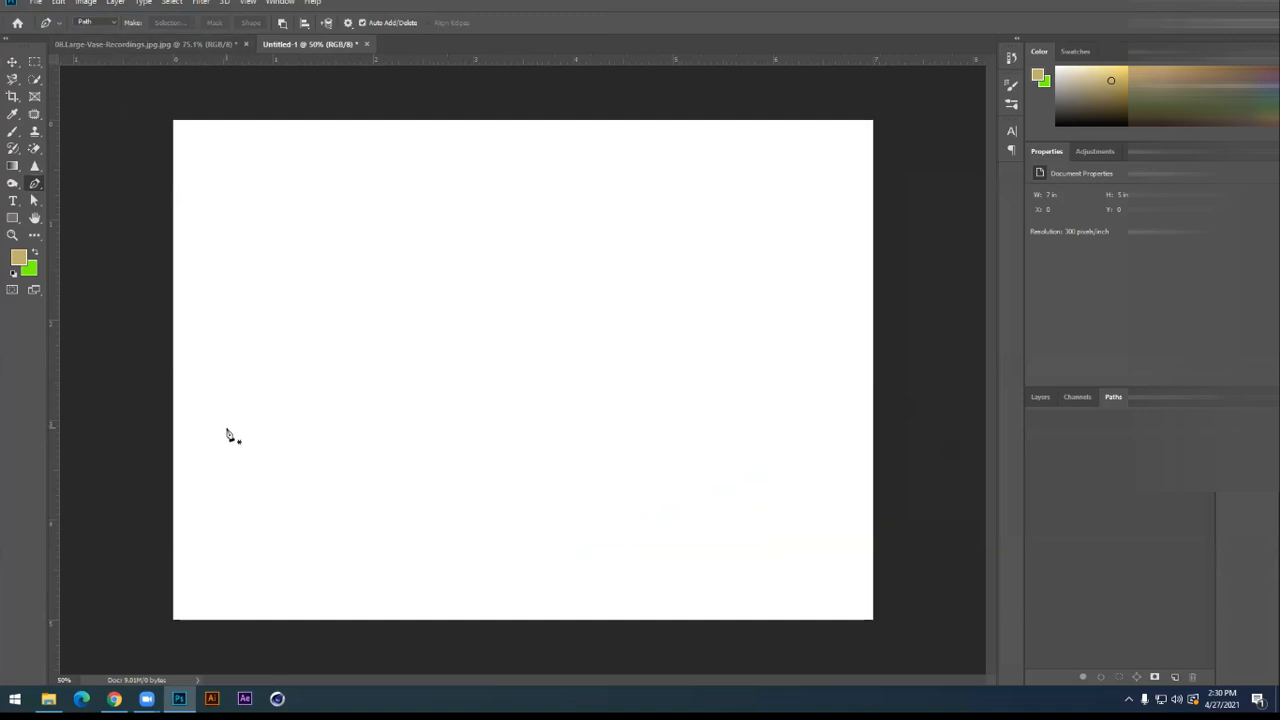
pyautogui.click(186, 386)
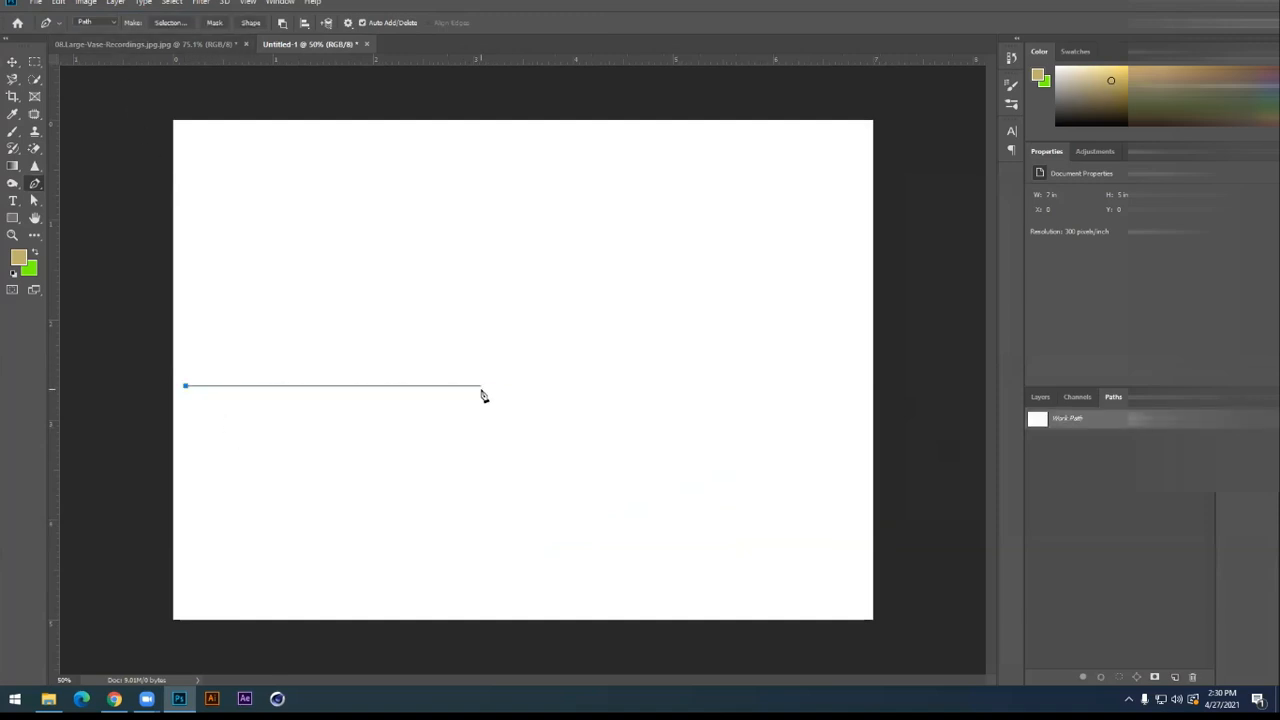
pyautogui.moveTo(497, 385); pyautogui.dragTo(588, 270)
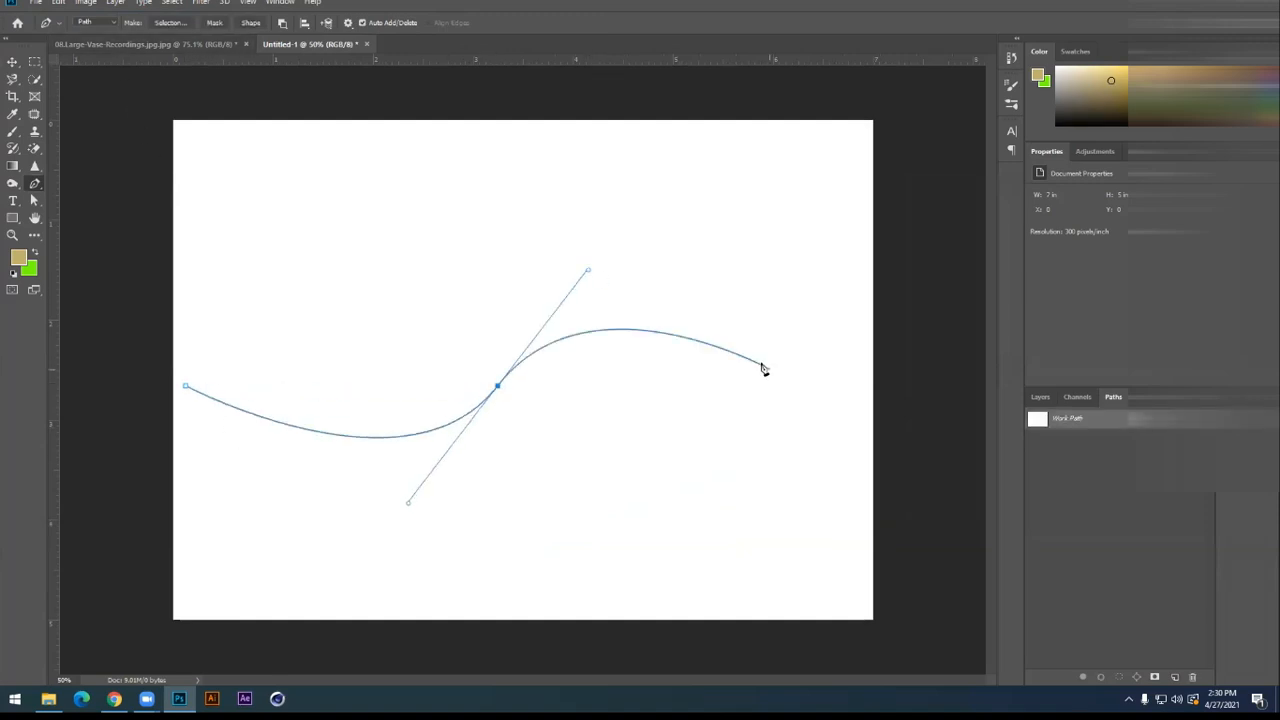
pyautogui.click(840, 396)
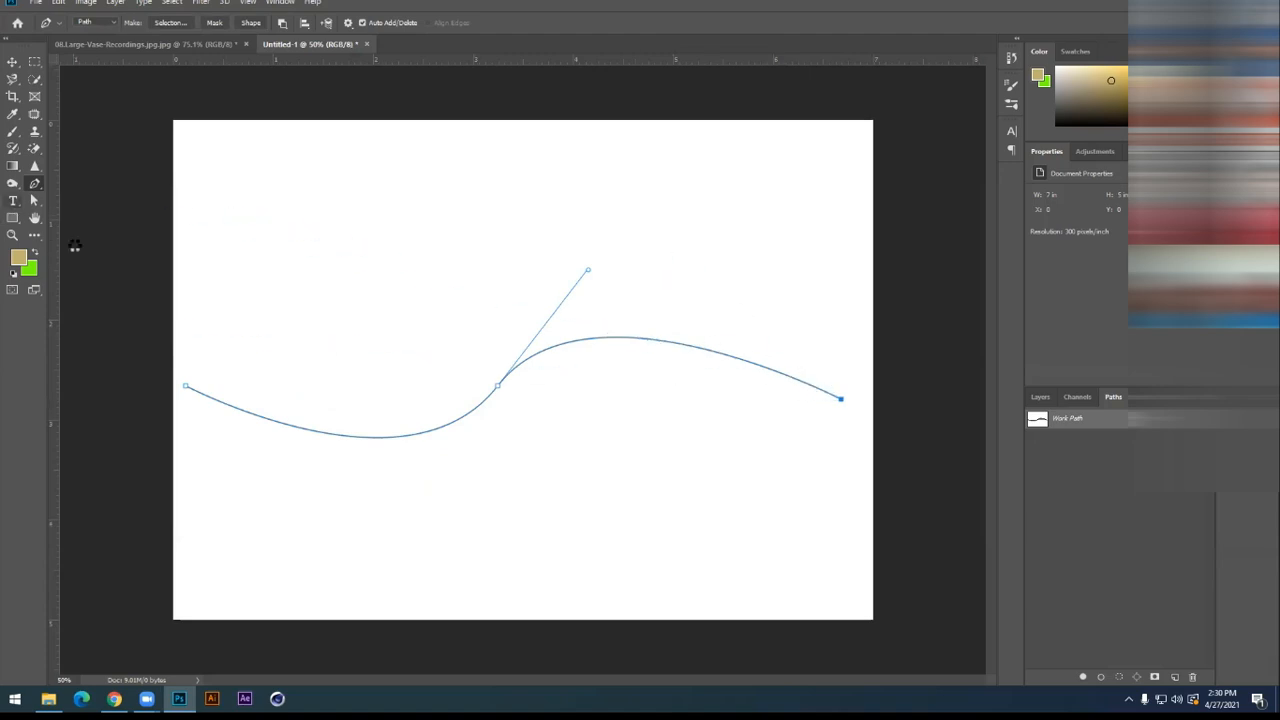
# Add left-aligned horizontal type along the S-shaped path reading "hgfdhgkfgkfgkggkljhgfjgfkjgfkjlkfgjfldfdlkghfdlgkhfdlkh"
pyautogui.click(13, 201)
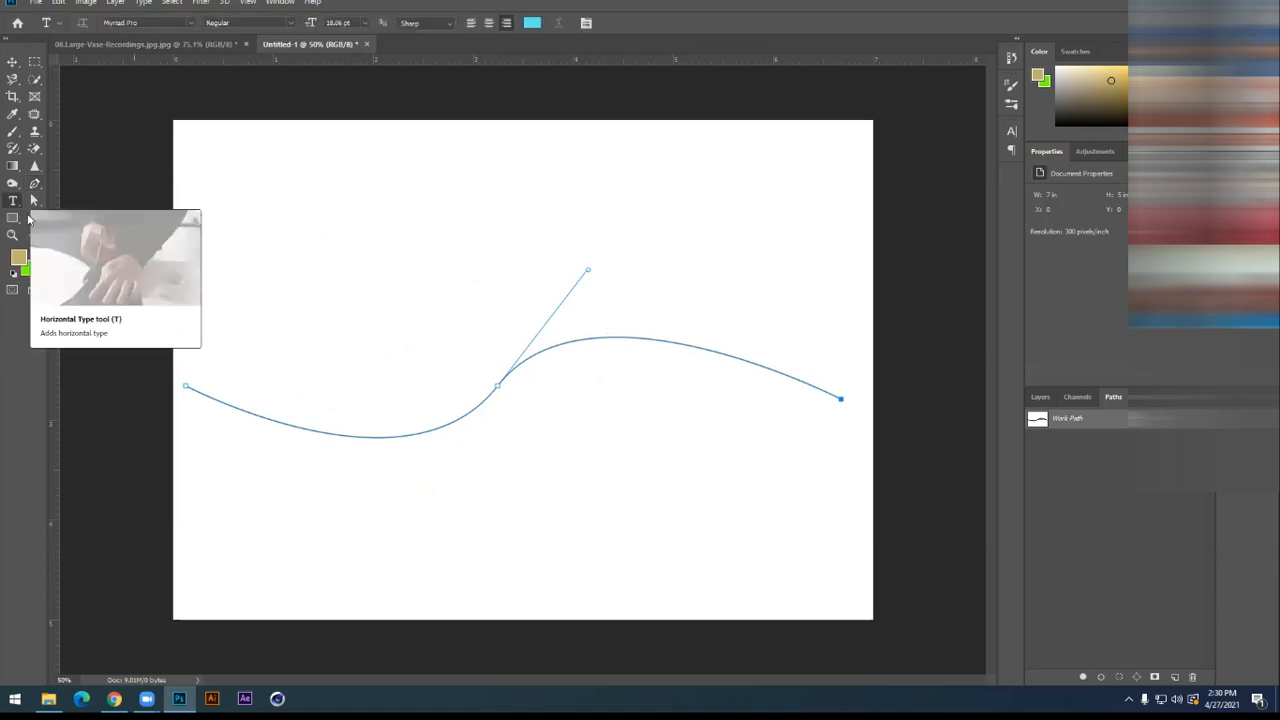
pyautogui.click(224, 410)
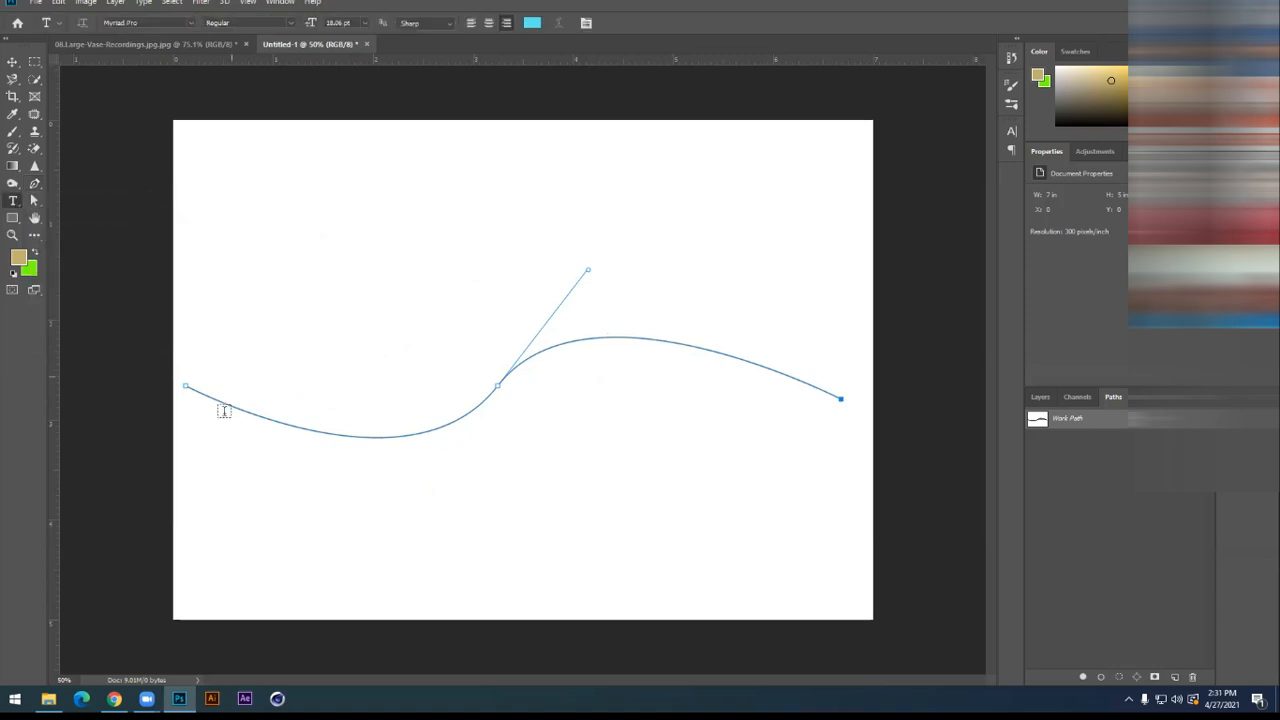
pyautogui.click(471, 30)
pyautogui.click(302, 421)
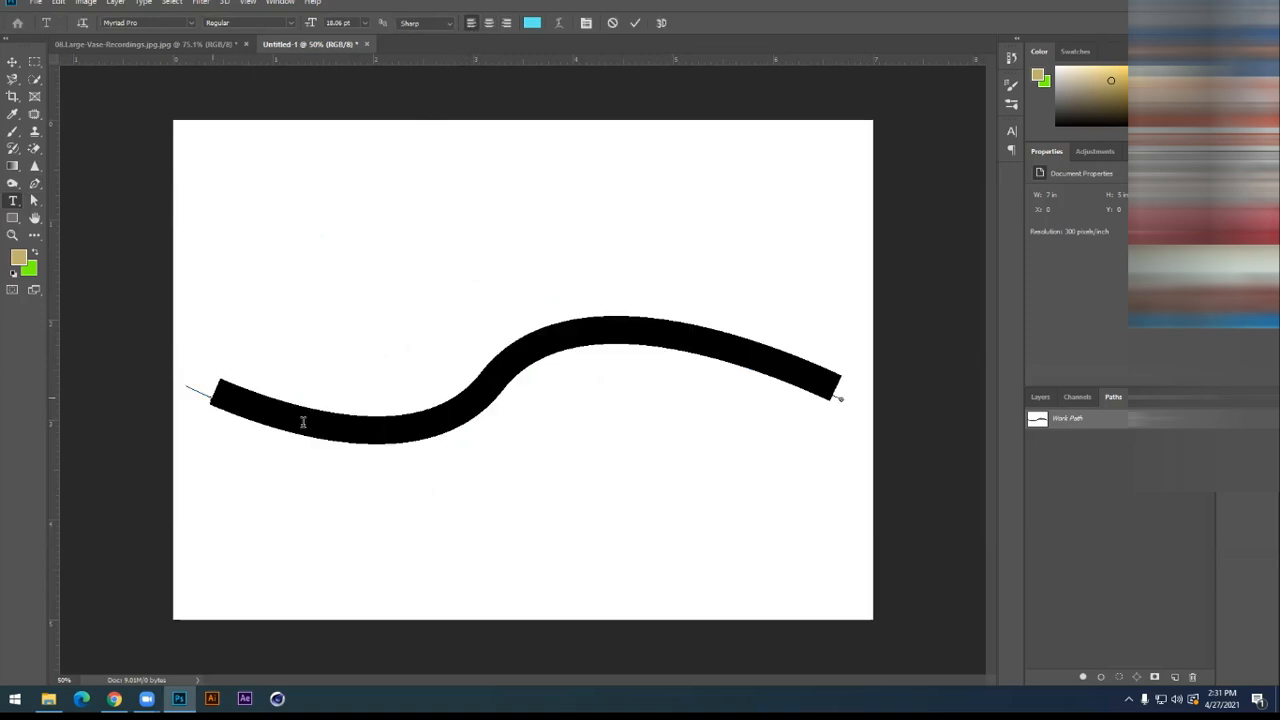
pyautogui.doubleClick(303, 422)
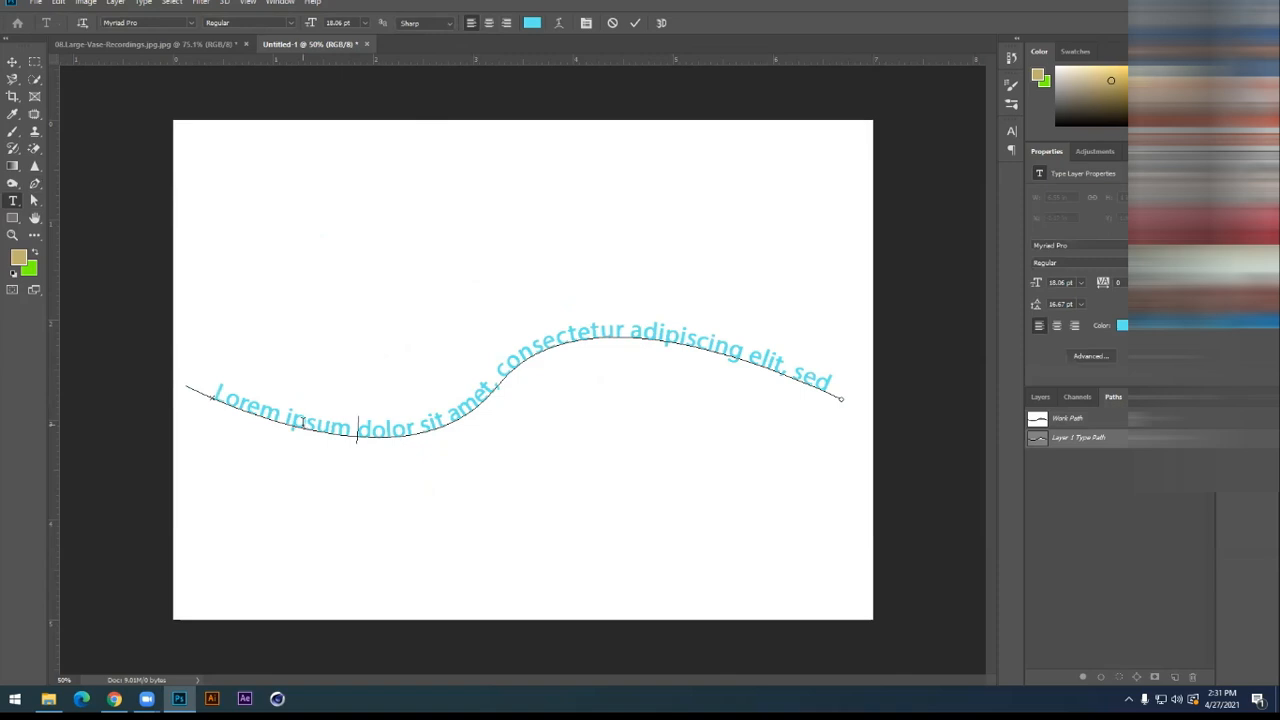
pyautogui.write('hgfdhgkfgkfgkggkljhgfjgfkjgfkjlkfgjfldfdlkghfdlgkhfdlkh')
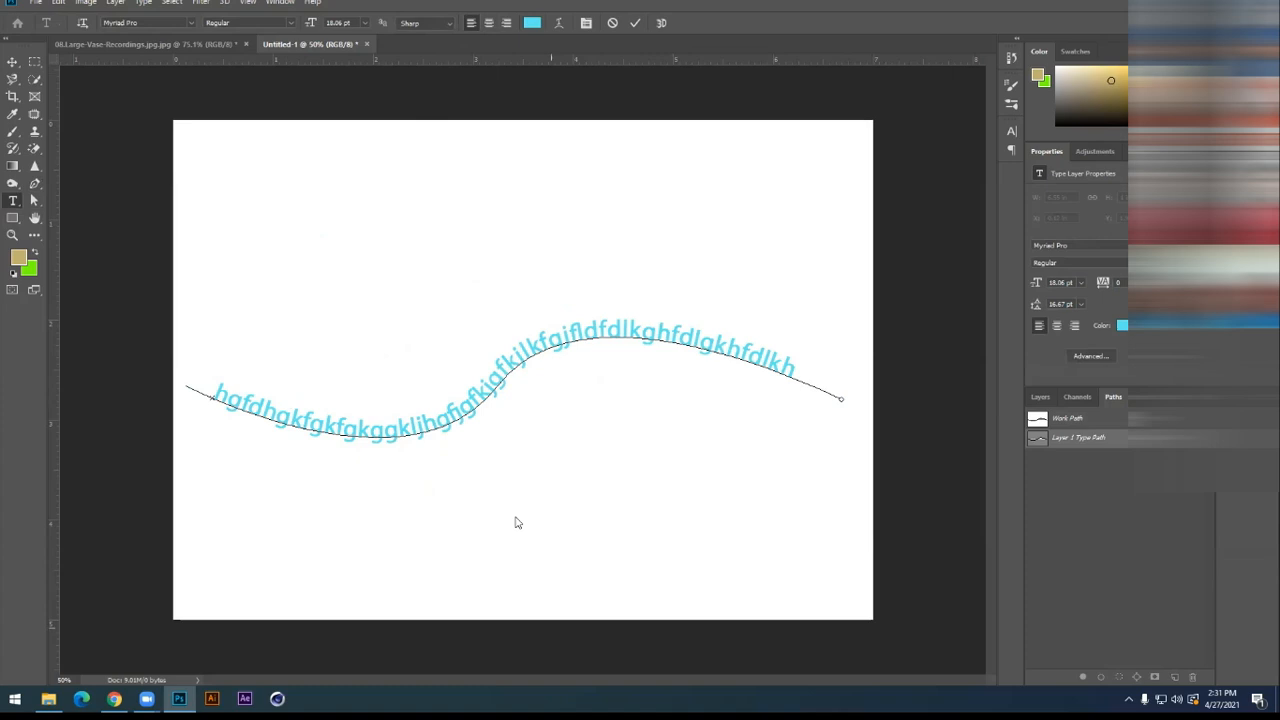
pyautogui.click(12, 61)
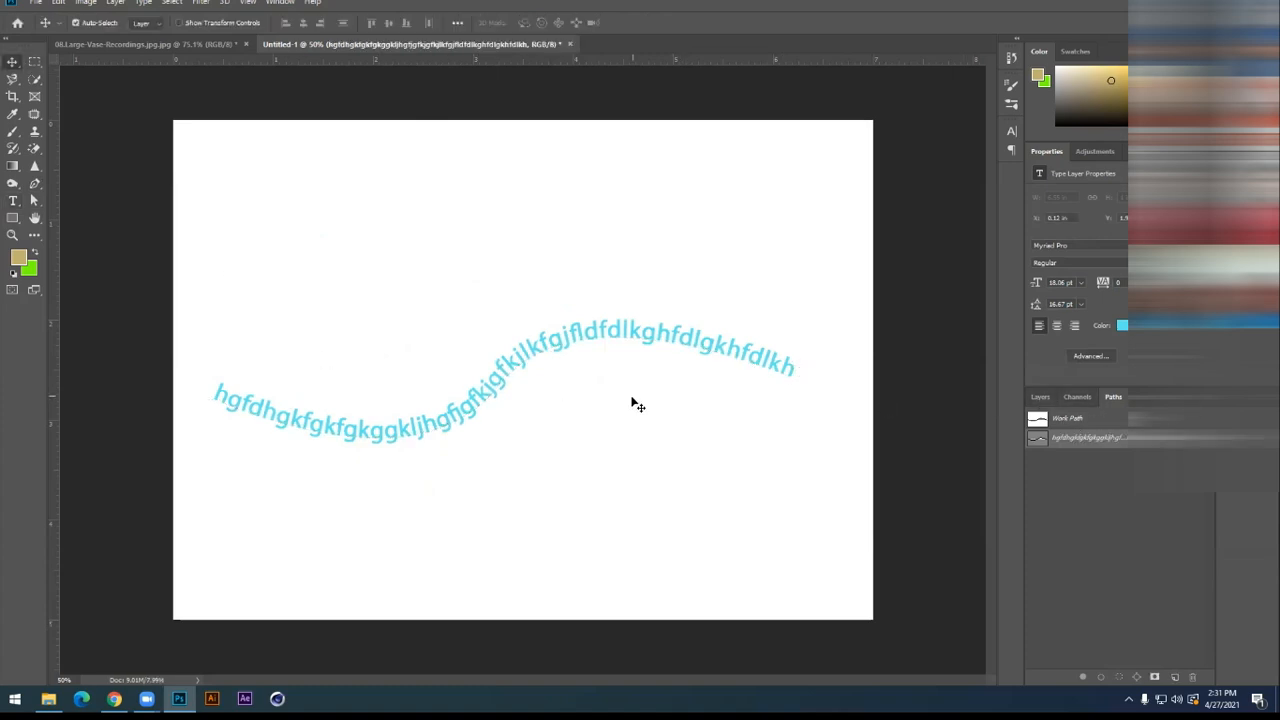
# Move the curved text higher on the canvas and colour its middle letters black (000000)
pyautogui.moveTo(718, 251); pyautogui.dragTo(735, 240)
pyautogui.moveTo(1039, 473)
pyautogui.mouseDown()
pyautogui.moveTo(1060, 482)
pyautogui.moveTo(1029, 487)
pyautogui.mouseUp()
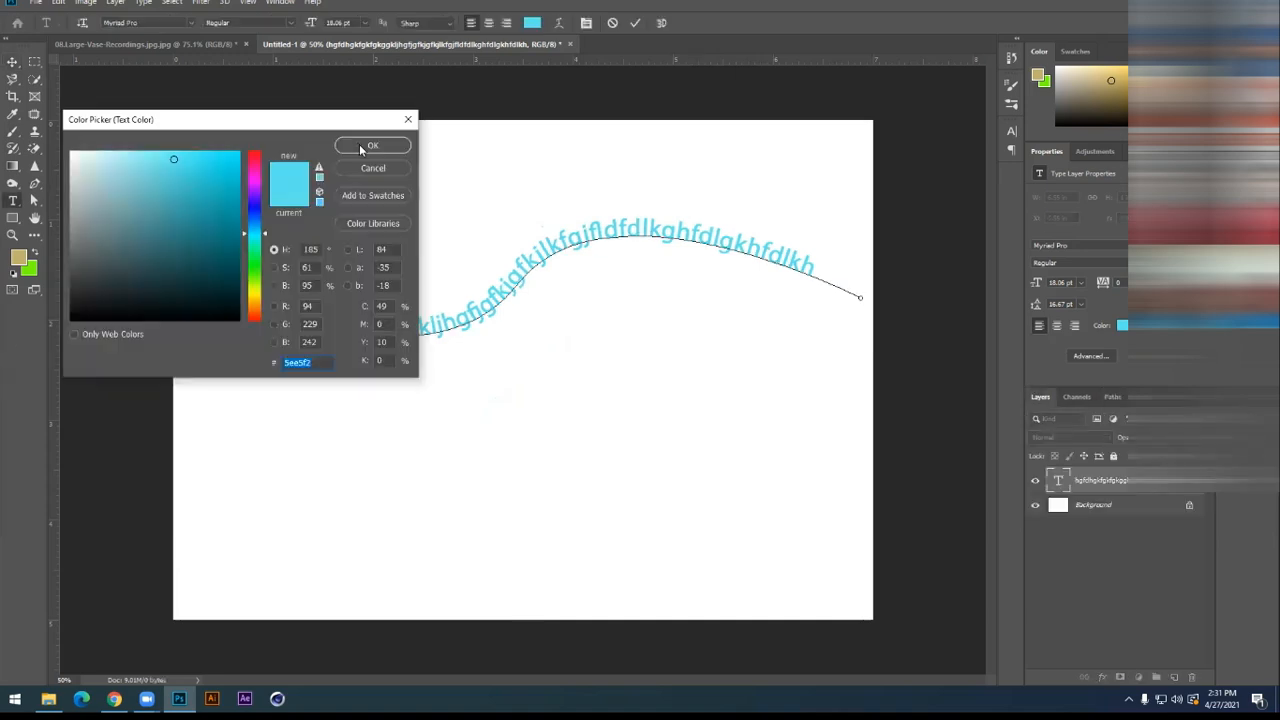
pyautogui.click(648, 220)
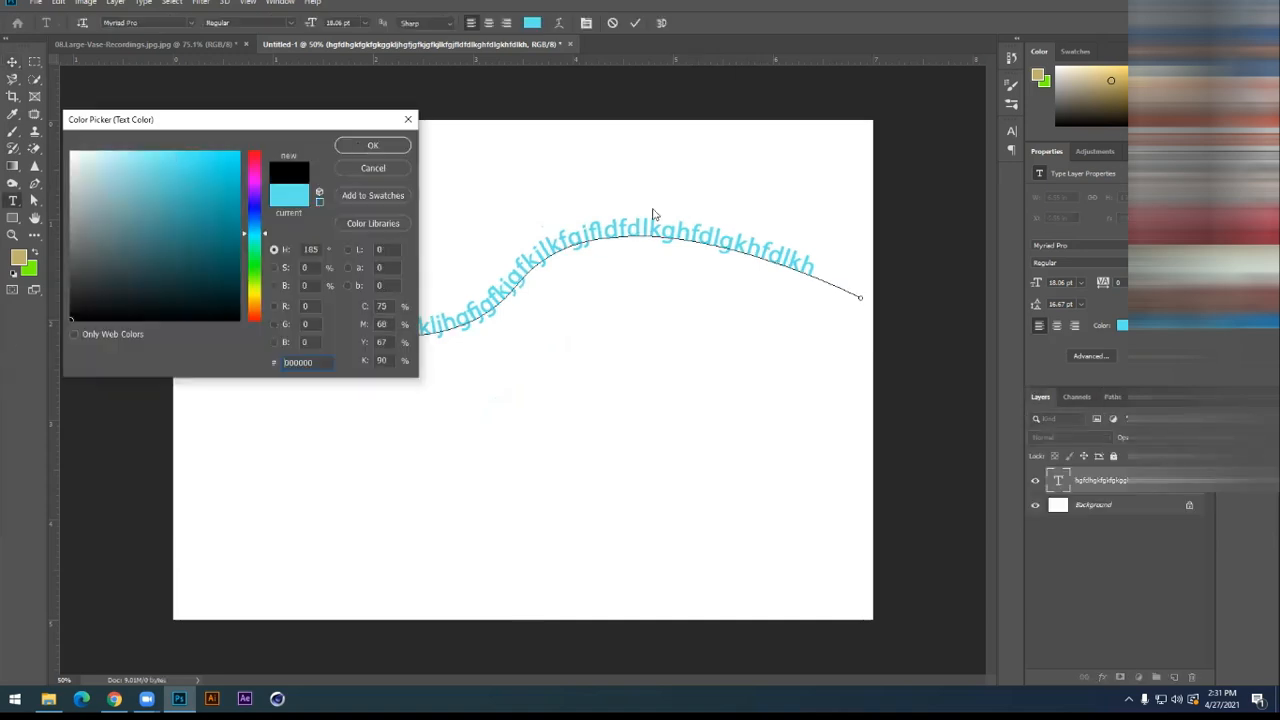
pyautogui.click(372, 145)
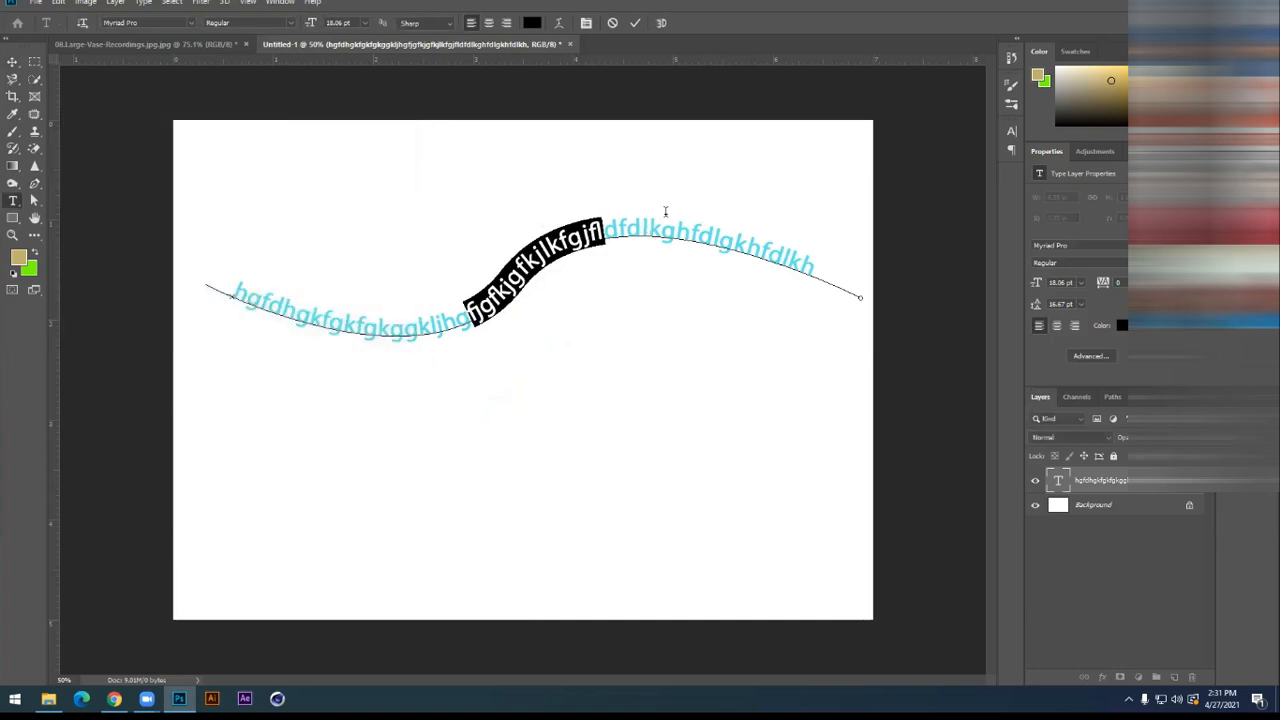
# Set the letters "dfdlkghf" in the curved text to 24 pt and bright red, and move the whole text lower on the canvas
pyautogui.moveTo(604, 230); pyautogui.dragTo(698, 236)
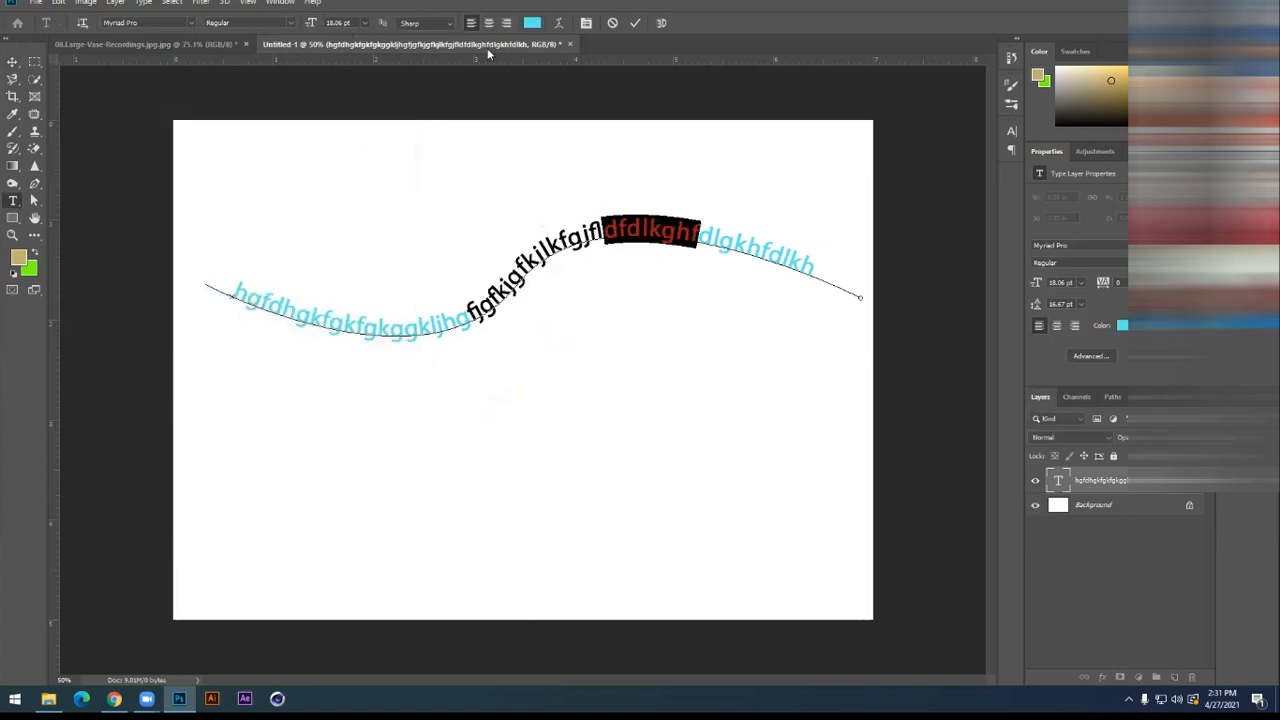
pyautogui.click(365, 22)
pyautogui.click(347, 142)
pyautogui.click(532, 22)
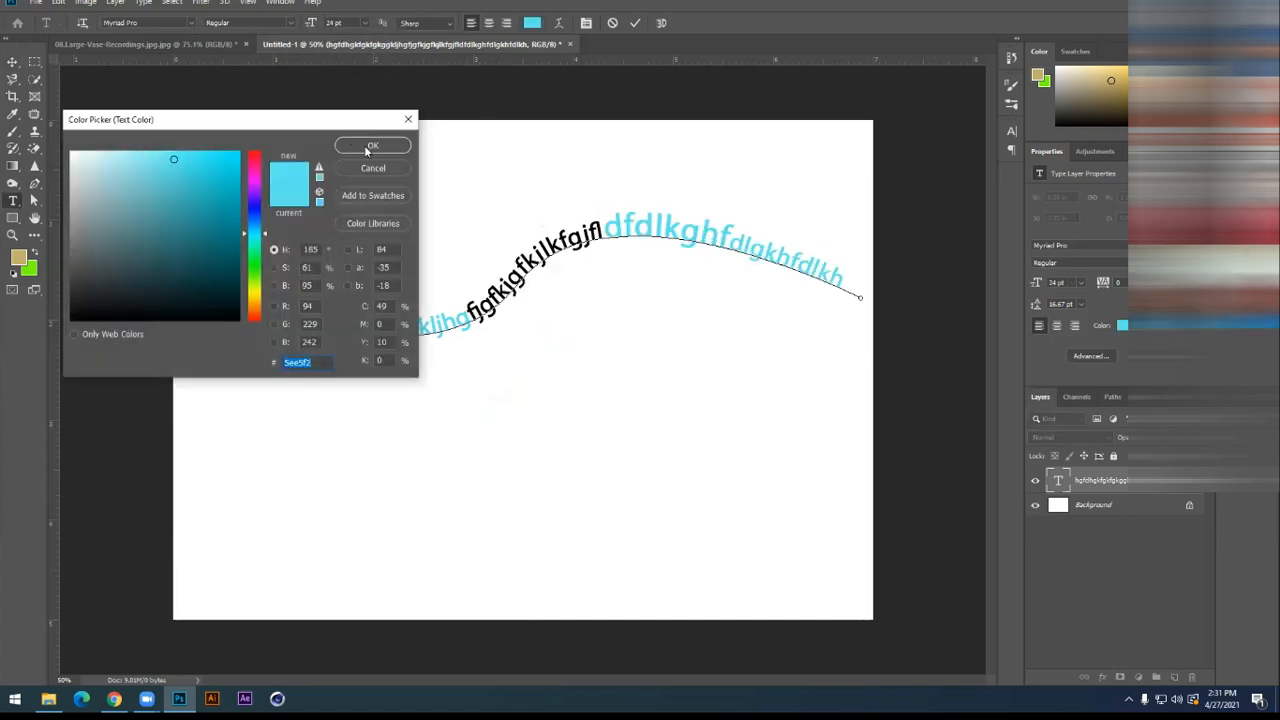
pyautogui.click(255, 152)
pyautogui.click(228, 175)
pyautogui.press('Return')
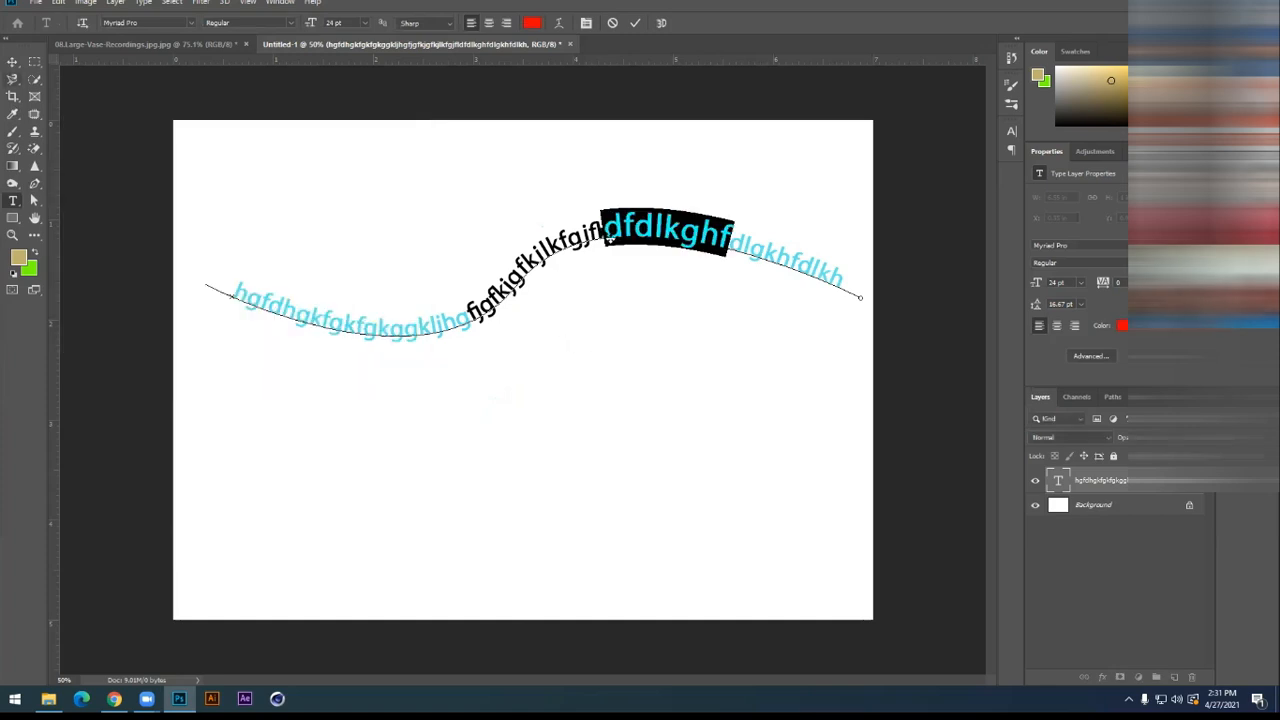
pyautogui.click(631, 338)
pyautogui.moveTo(600, 232); pyautogui.dragTo(601, 368)
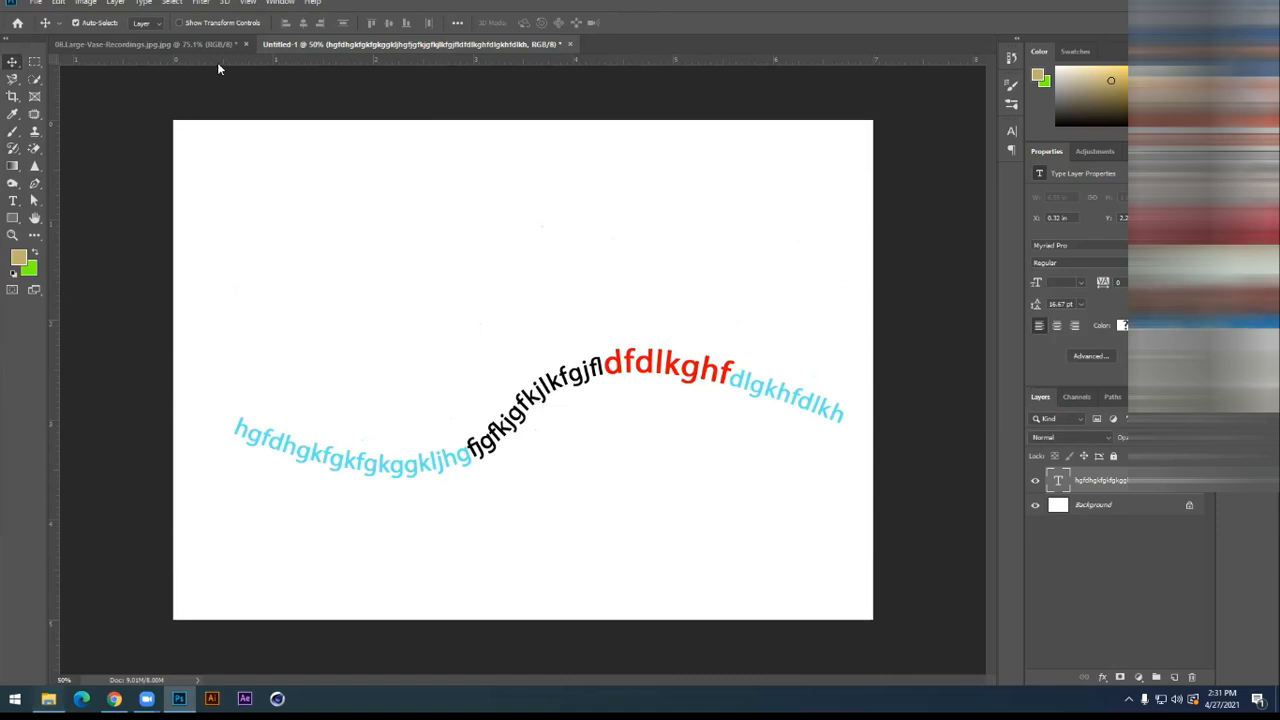
# Open brazilian-model-hair-styles-get-resolution-83565.jpg and draw an open curved path along the eyebrow on the left of the photo
pyautogui.hotkey('alt', 'Tab')
pyautogui.click(188, 77)
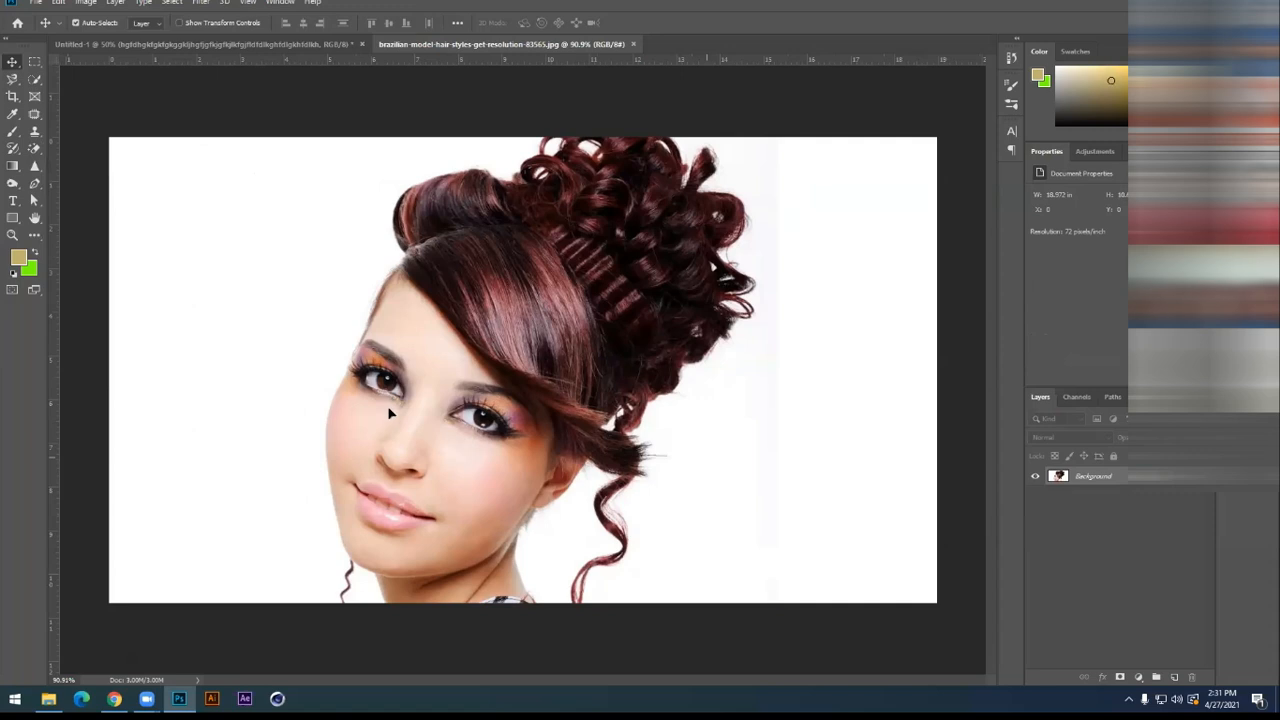
pyautogui.hotkey('ctrl', '1')
pyautogui.press('p')
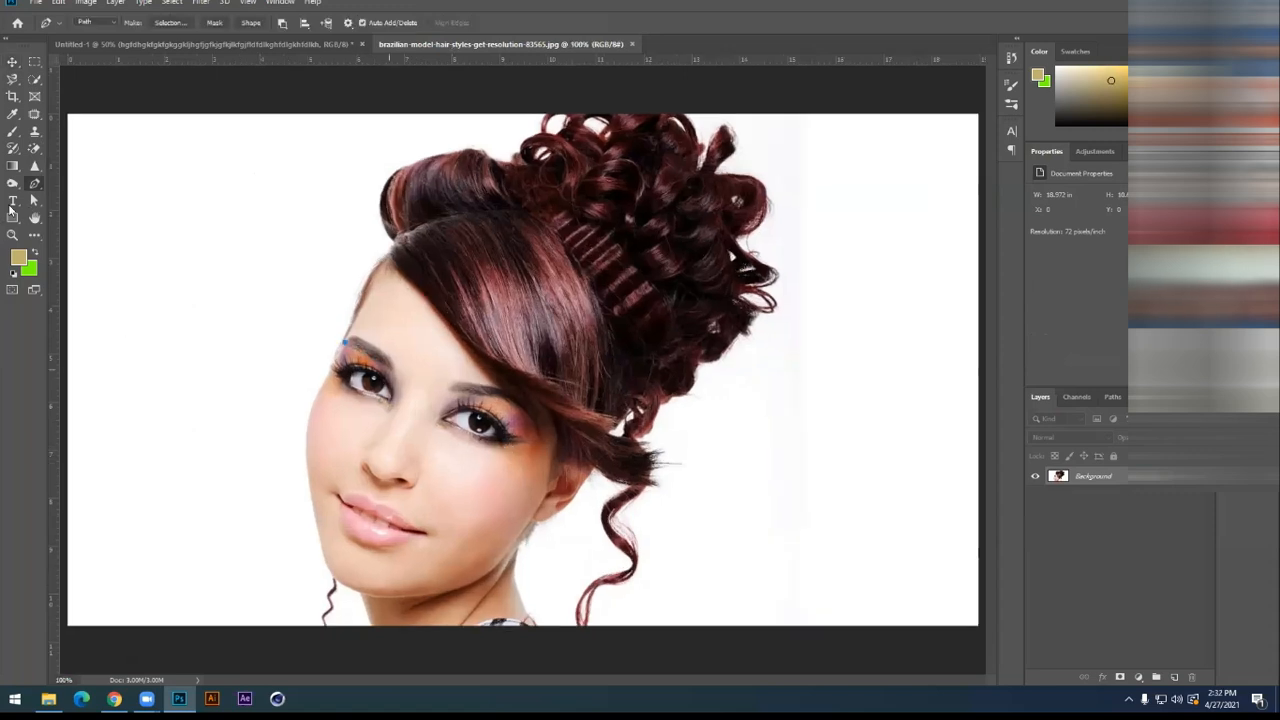
pyautogui.moveTo(397, 350); pyautogui.dragTo(398, 388)
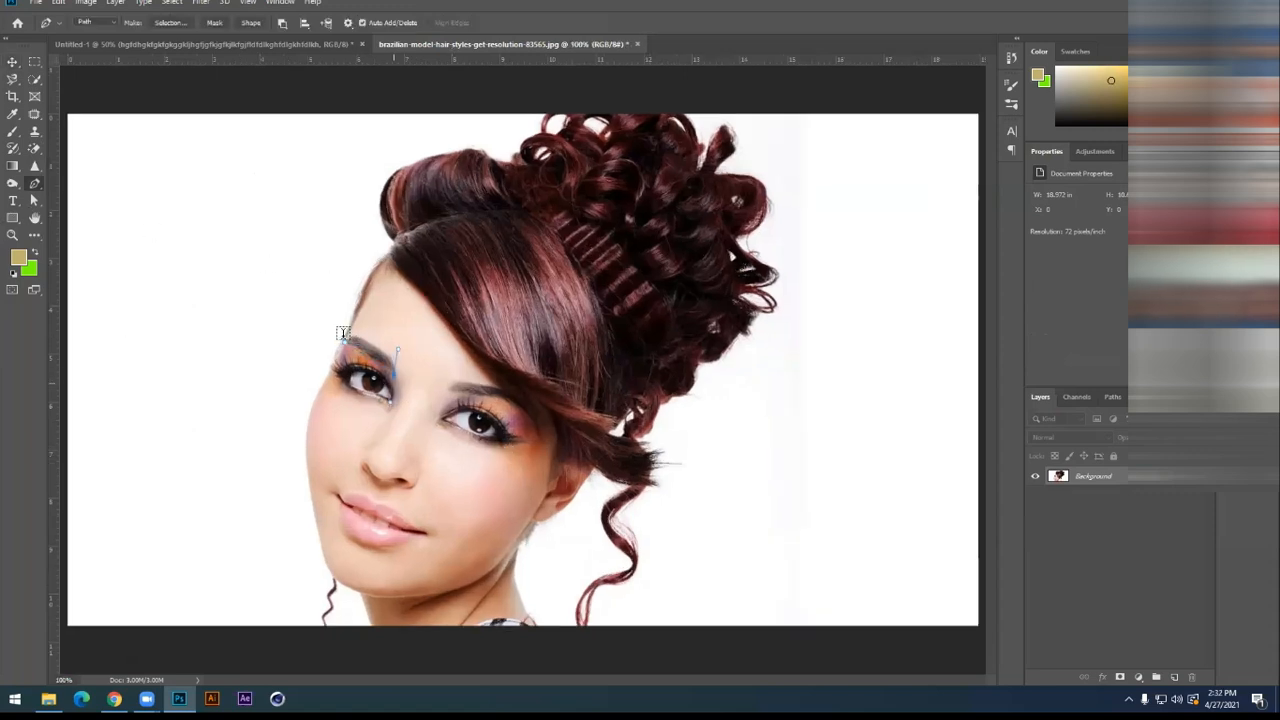
# Add left-aligned 24 pt filler text along the eyebrow path
pyautogui.scroll(2, 337, 338)
pyautogui.press('t')
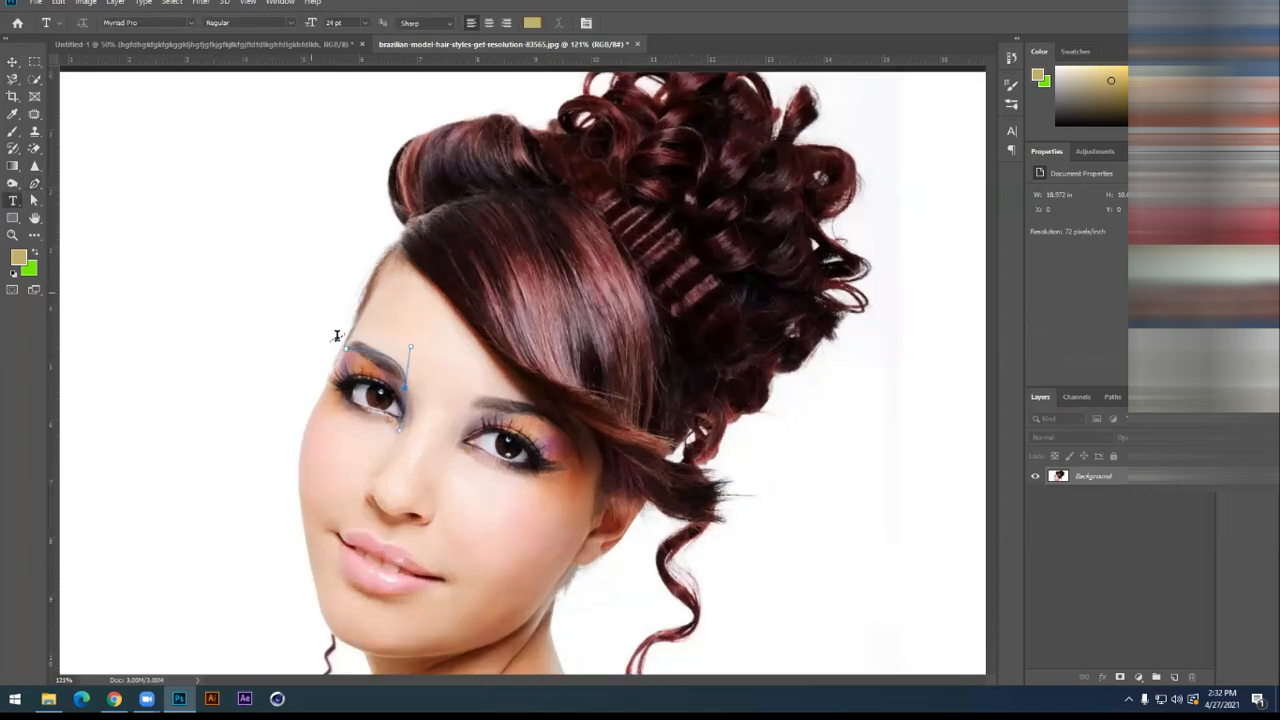
pyautogui.scroll(1, 336, 335)
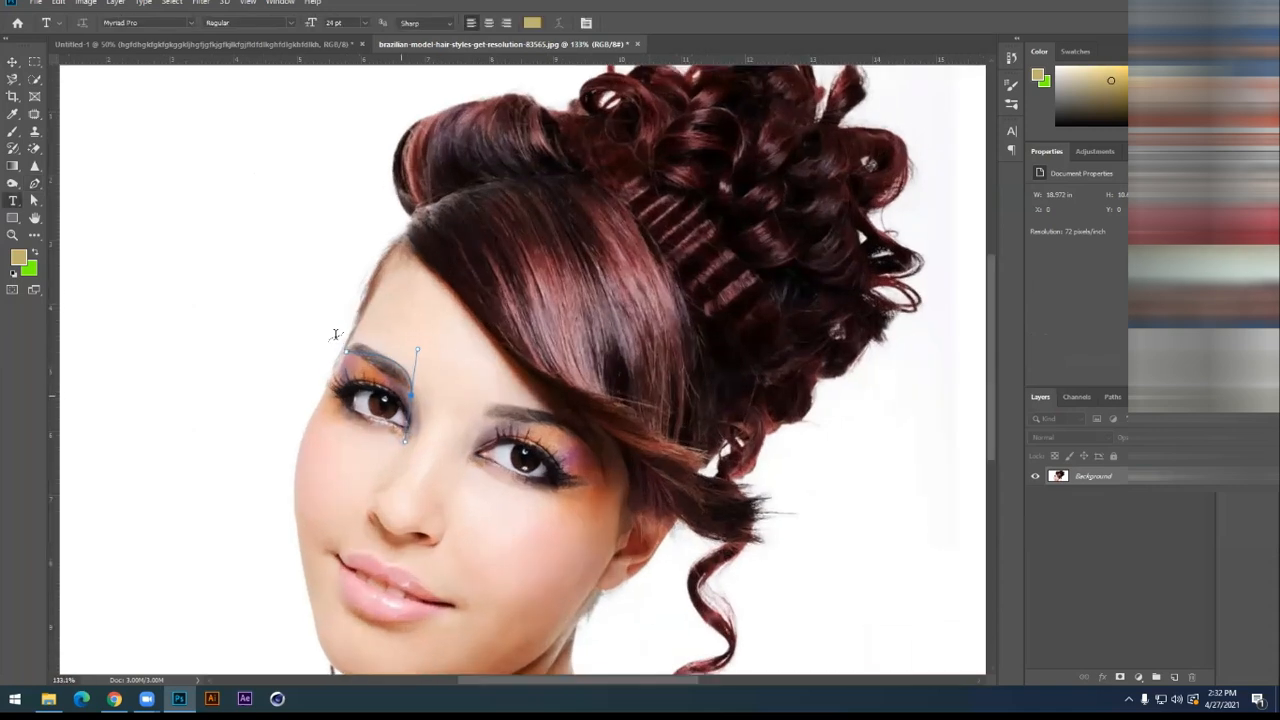
pyautogui.scroll(2, 336, 336)
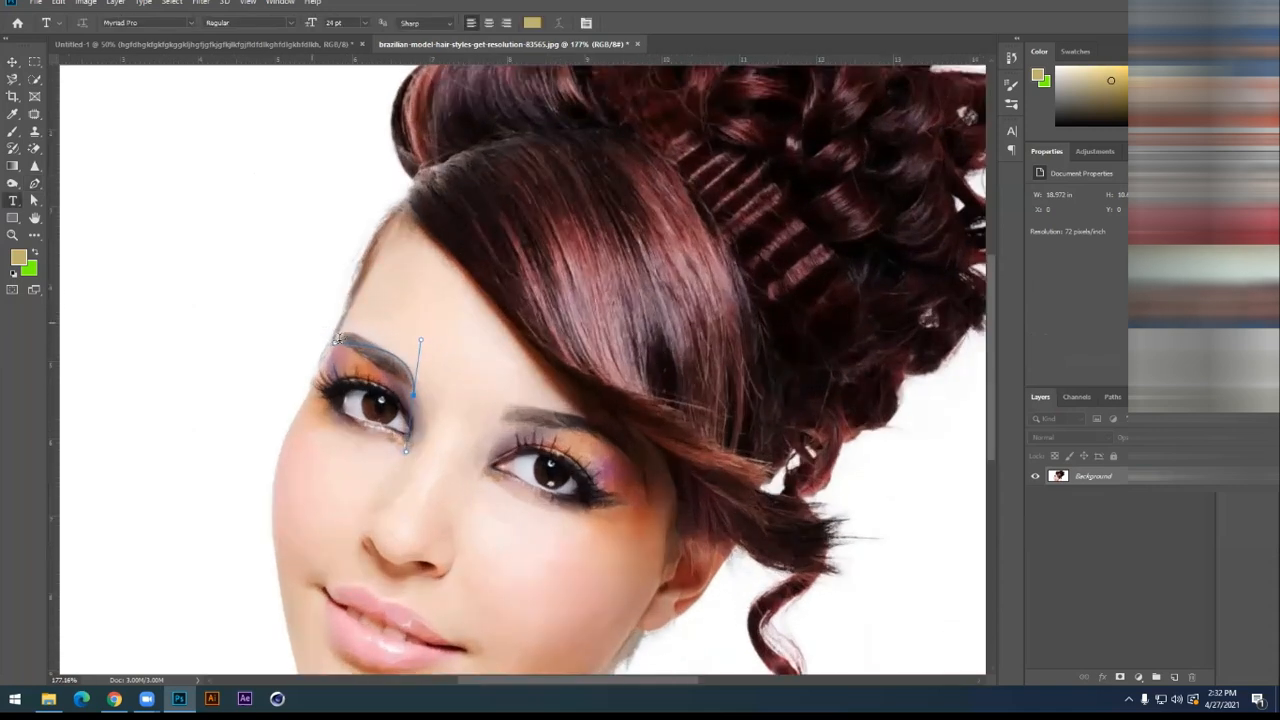
pyautogui.scroll(1, 387, 353)
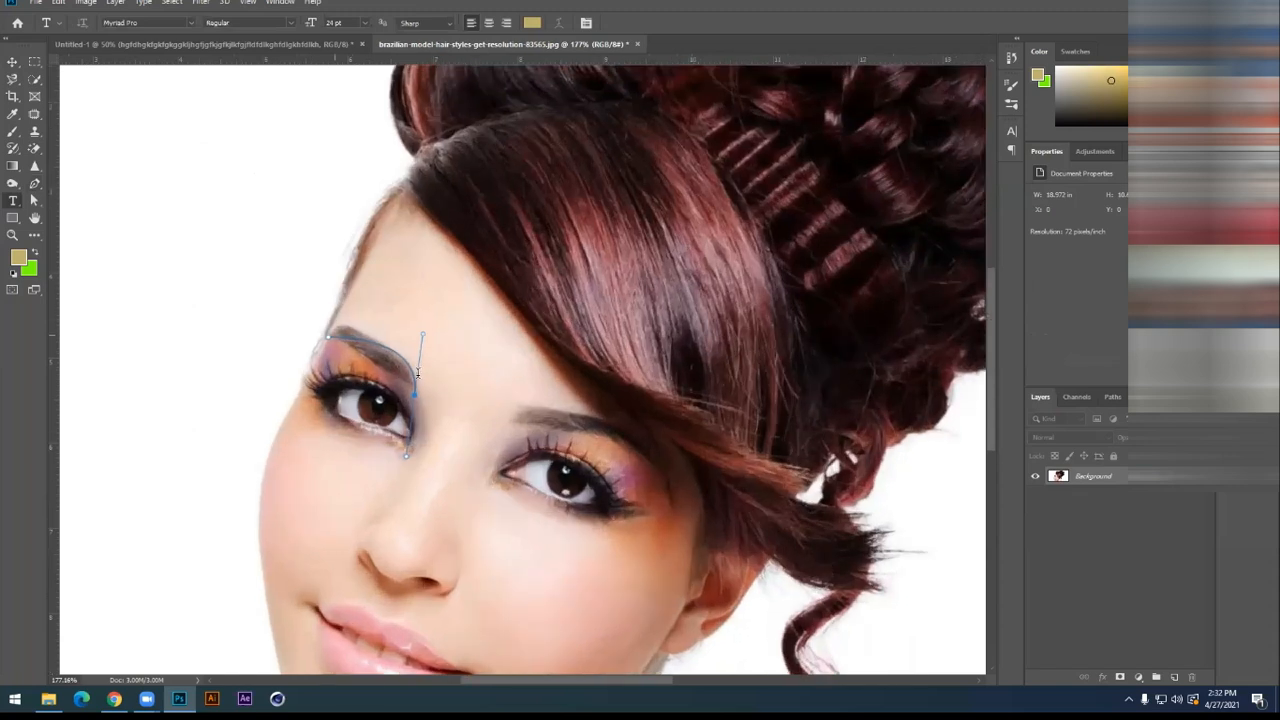
pyautogui.click(419, 360)
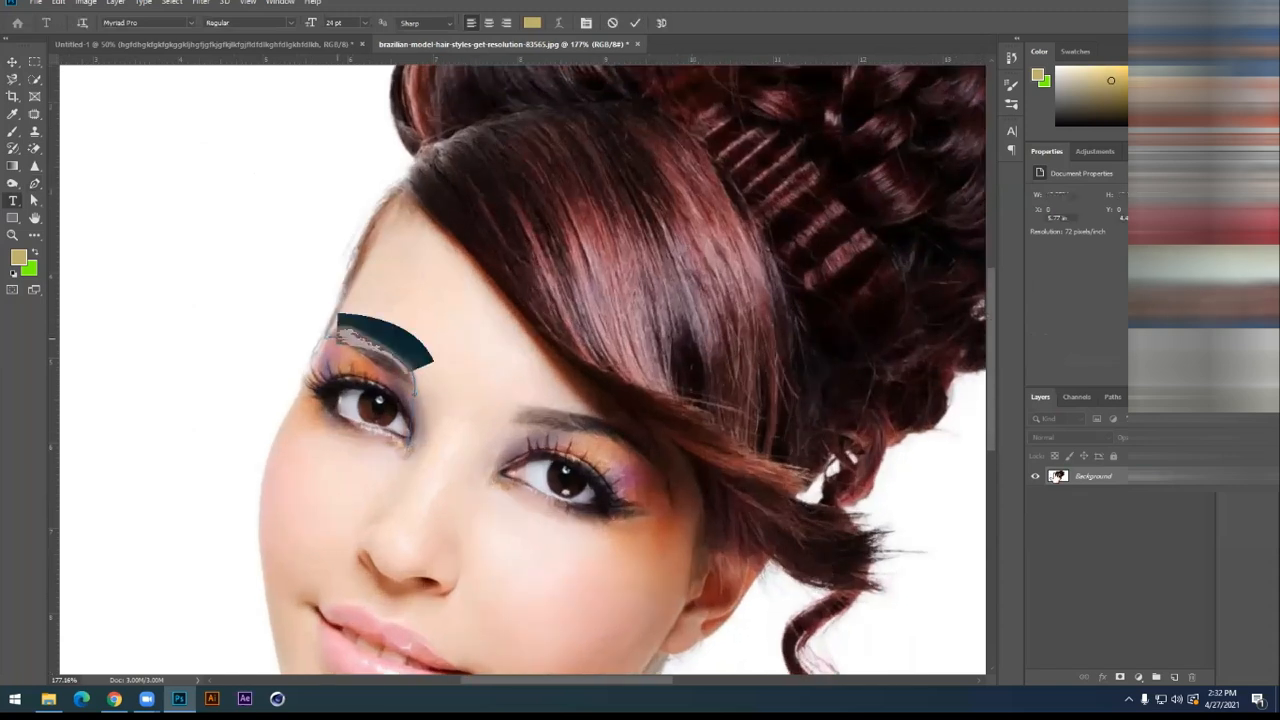
pyautogui.write('fdsfdsaf')
# Set the eyebrow text to black (000000) at 12 pt and replace its letters with "fdhyjhgkjhjkjgkgk"
pyautogui.click(532, 23)
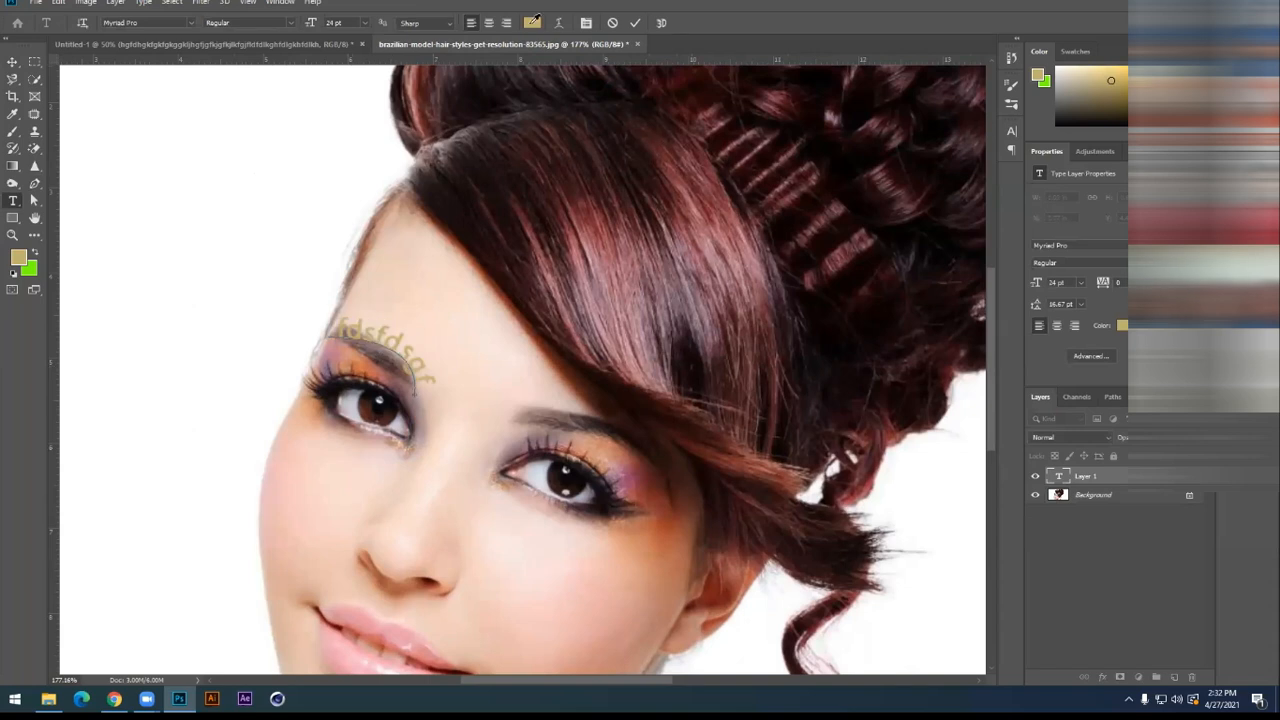
pyautogui.hotkey('ctrl', 'a')
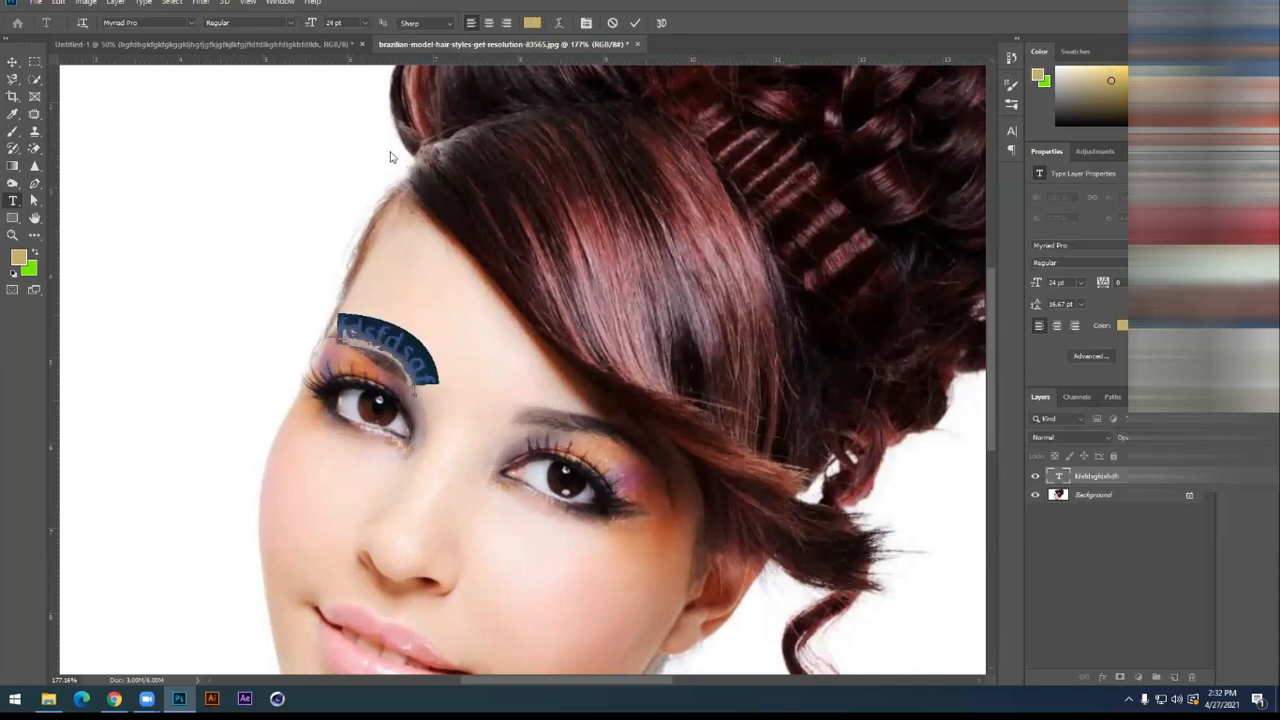
pyautogui.write('000000')
pyautogui.press('Return')
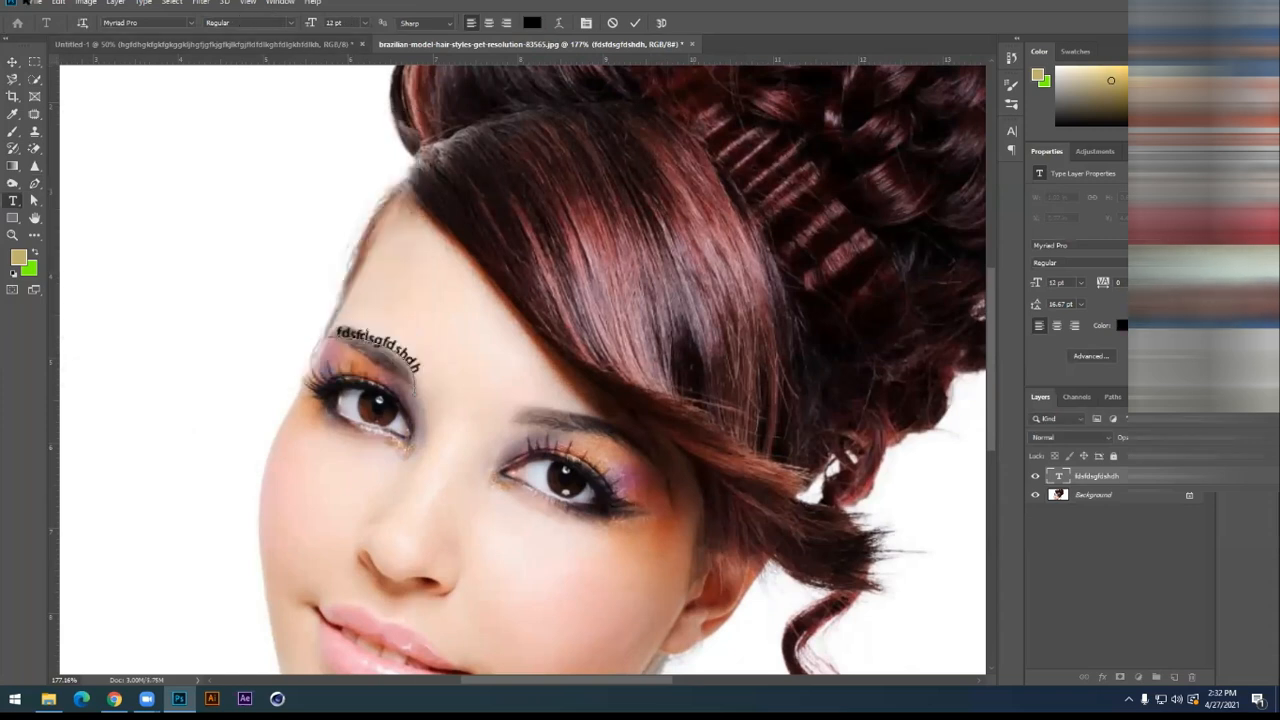
pyautogui.click(14, 63)
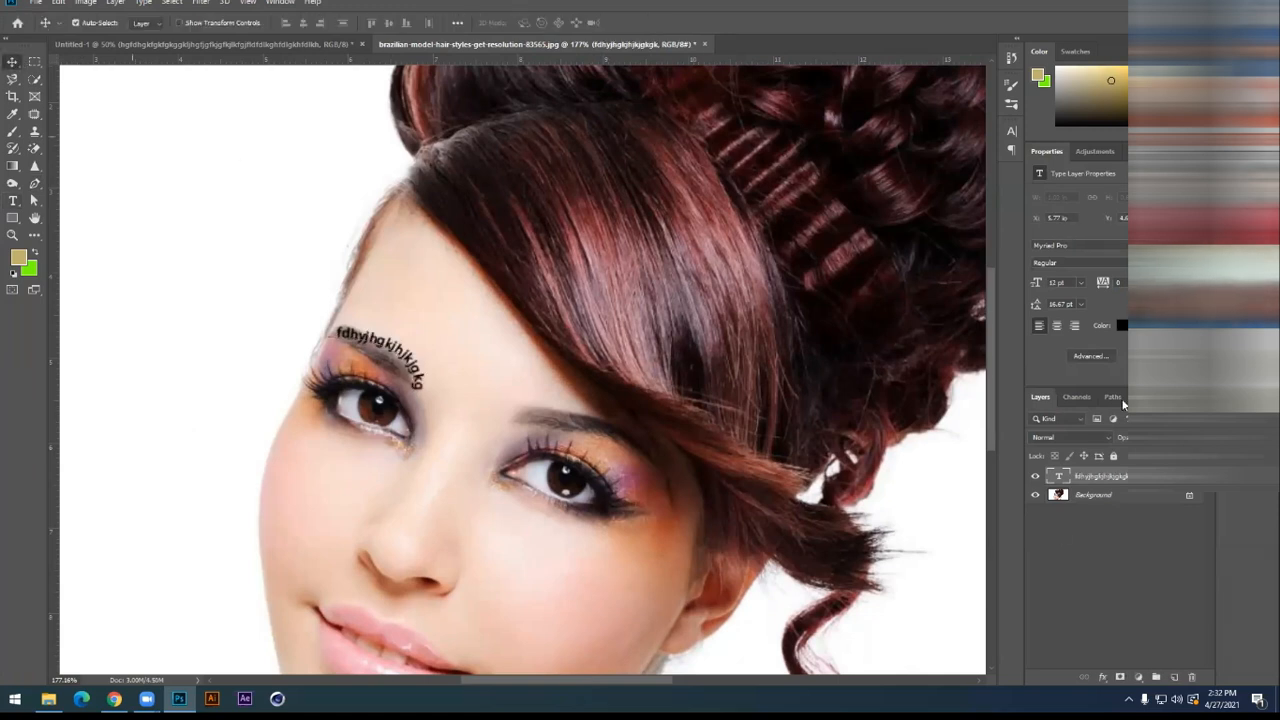
# Reset the foreground and background colours to default black and white, check the path list, and hide the eyebrow text layer
pyautogui.press('d')
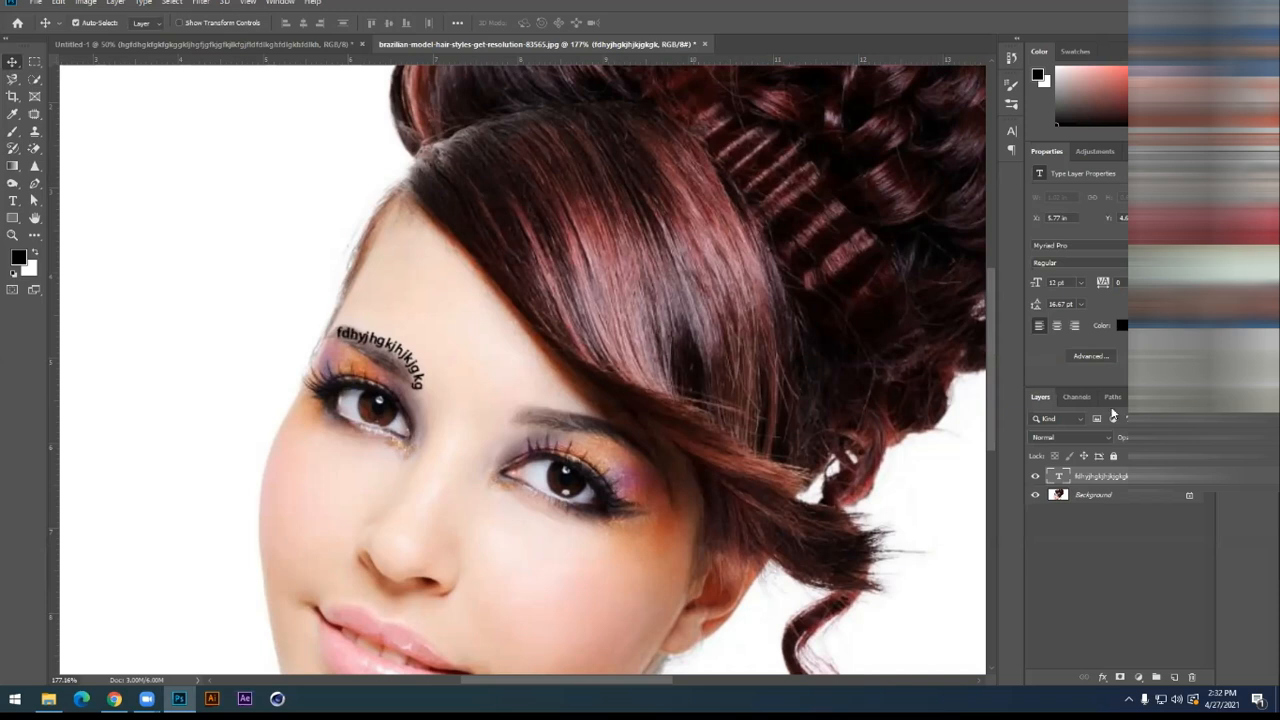
pyautogui.click(1113, 397)
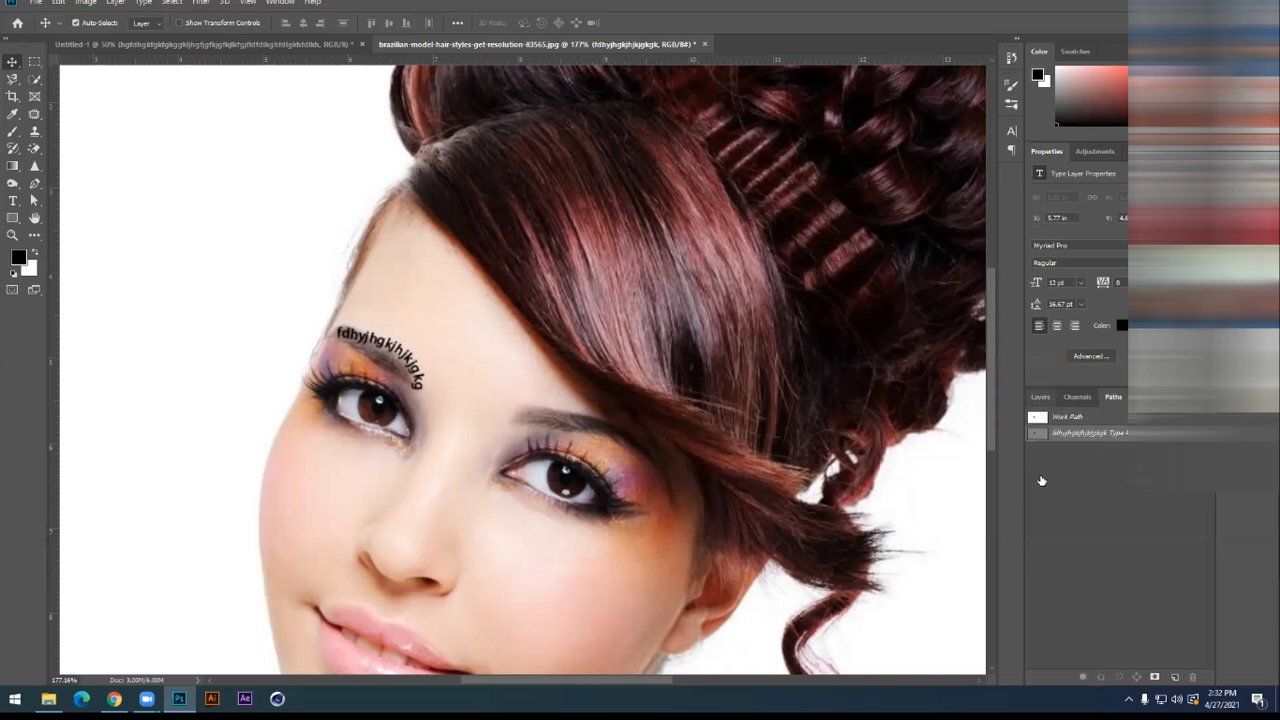
pyautogui.click(1040, 397)
pyautogui.click(1096, 565)
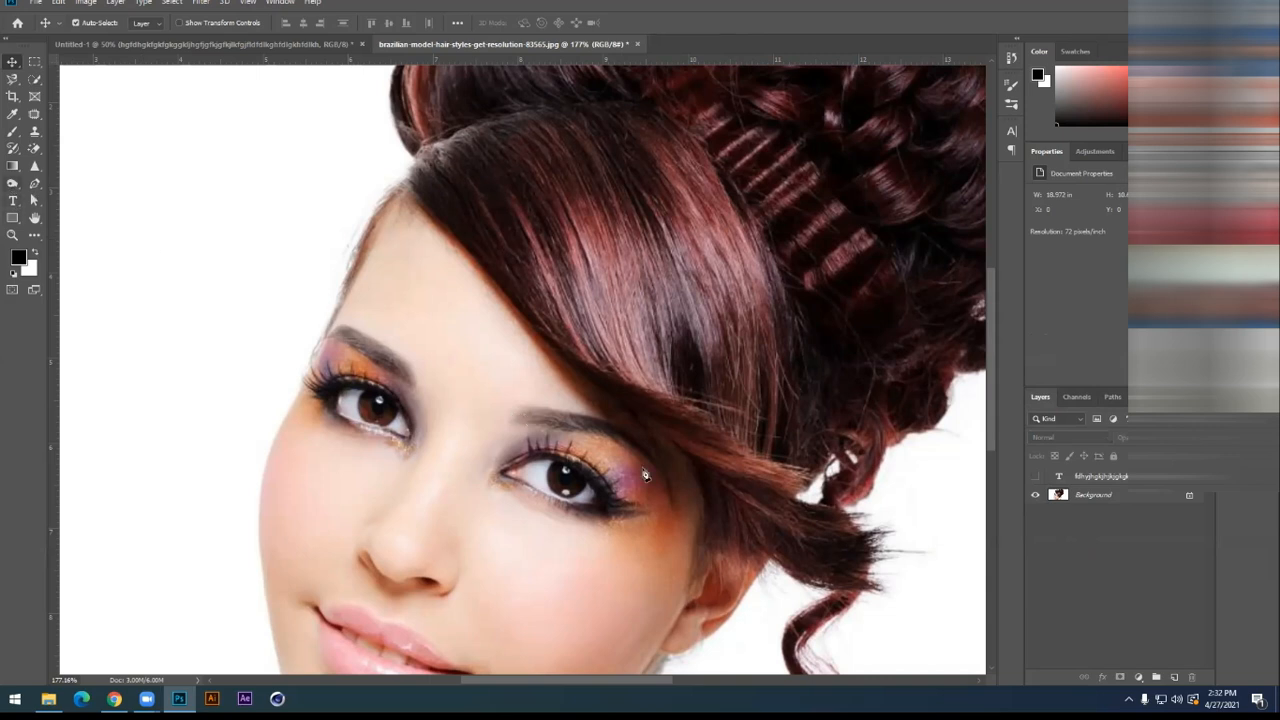
# Place 12 pt Lorem ipsum text along a new curved path over the other eyebrow, and hide its layer
pyautogui.press('p')
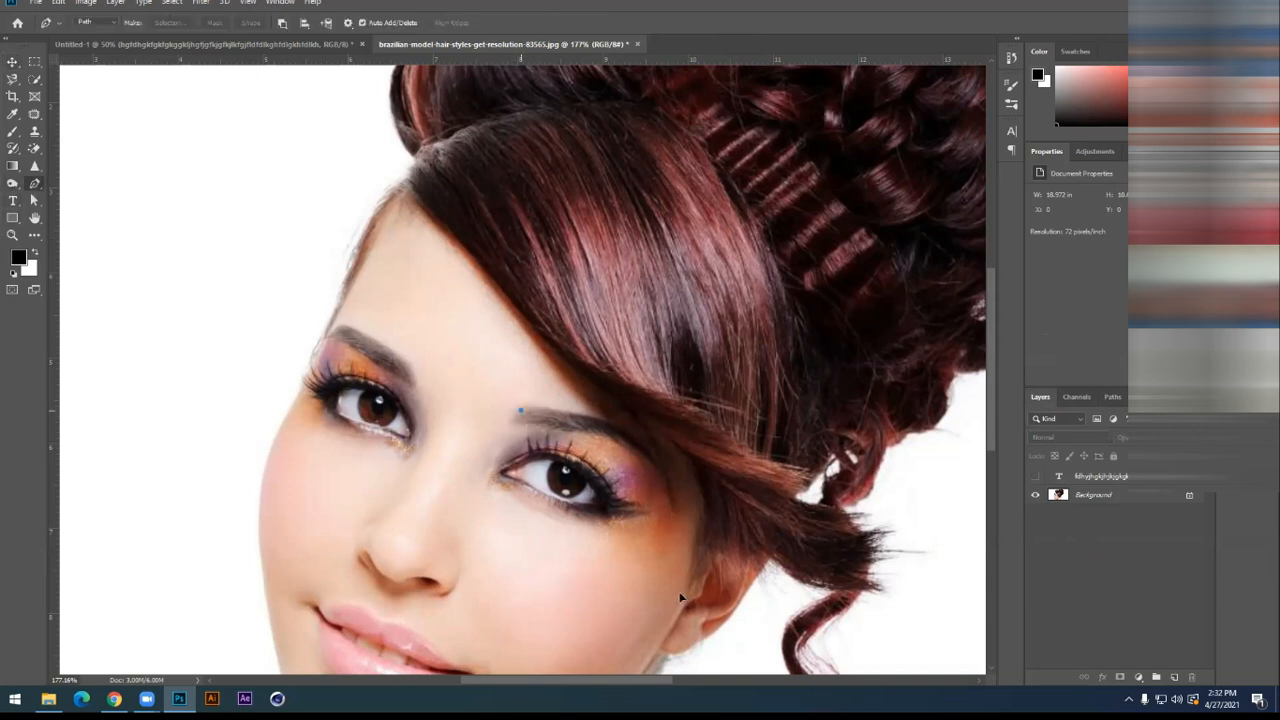
pyautogui.moveTo(672, 511); pyautogui.dragTo(682, 597)
pyautogui.press('t')
pyautogui.click(530, 411)
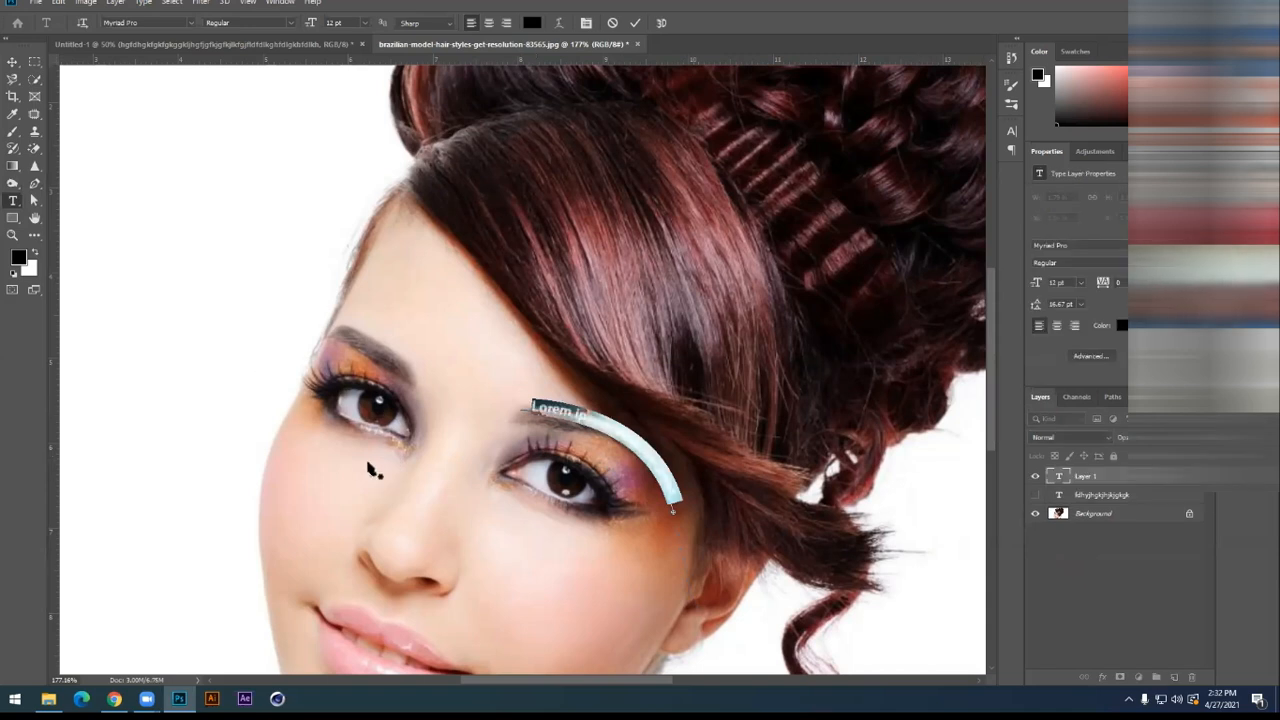
pyautogui.hotkey('ctrl', 'Return')
pyautogui.press('ctrl+')
# Draw a closed path around the eye on the left of the photo and place Lorem ipsum text along it
pyautogui.press('p')
pyautogui.moveTo(419, 442); pyautogui.dragTo(441, 532)
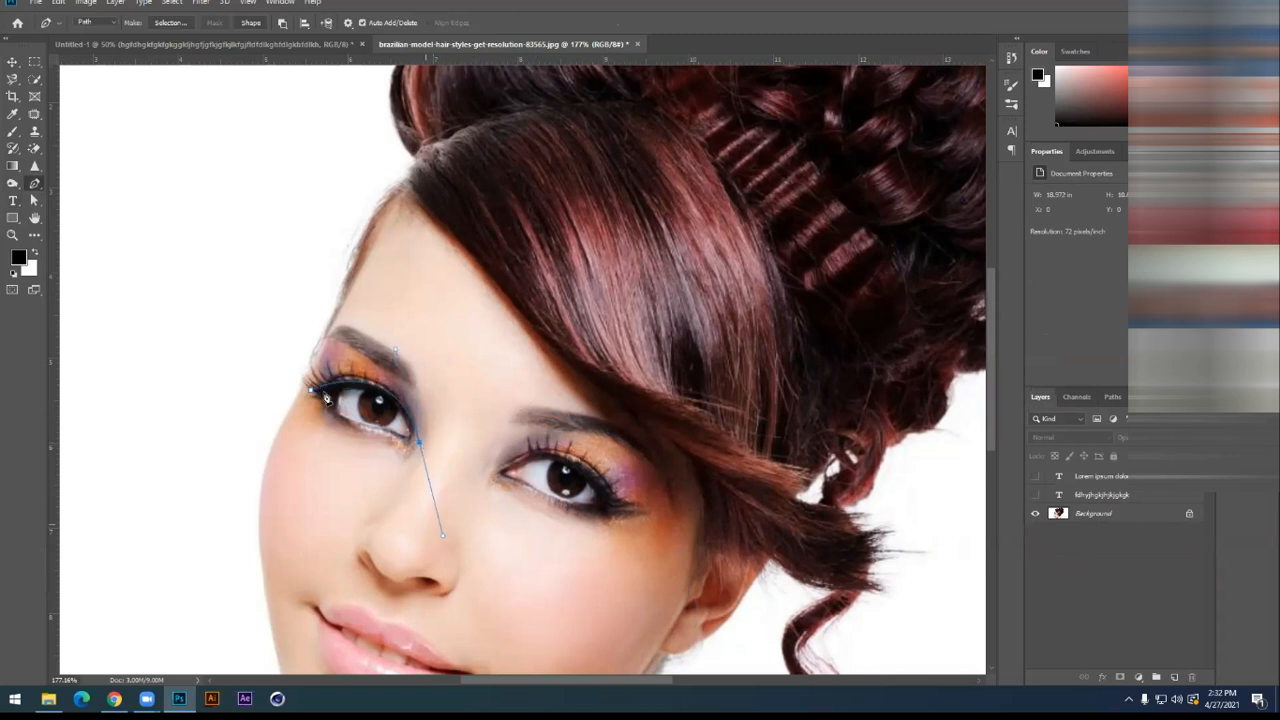
pyautogui.click(312, 393)
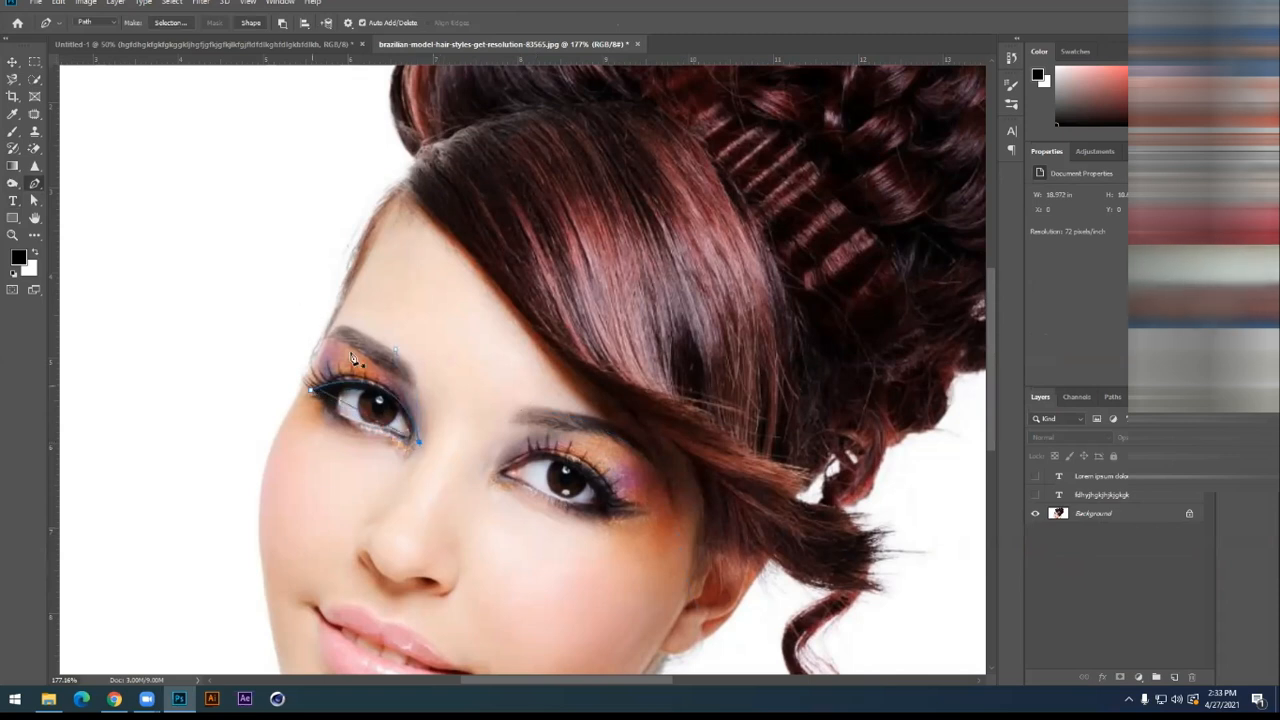
pyautogui.moveTo(312, 393); pyautogui.dragTo(331, 485)
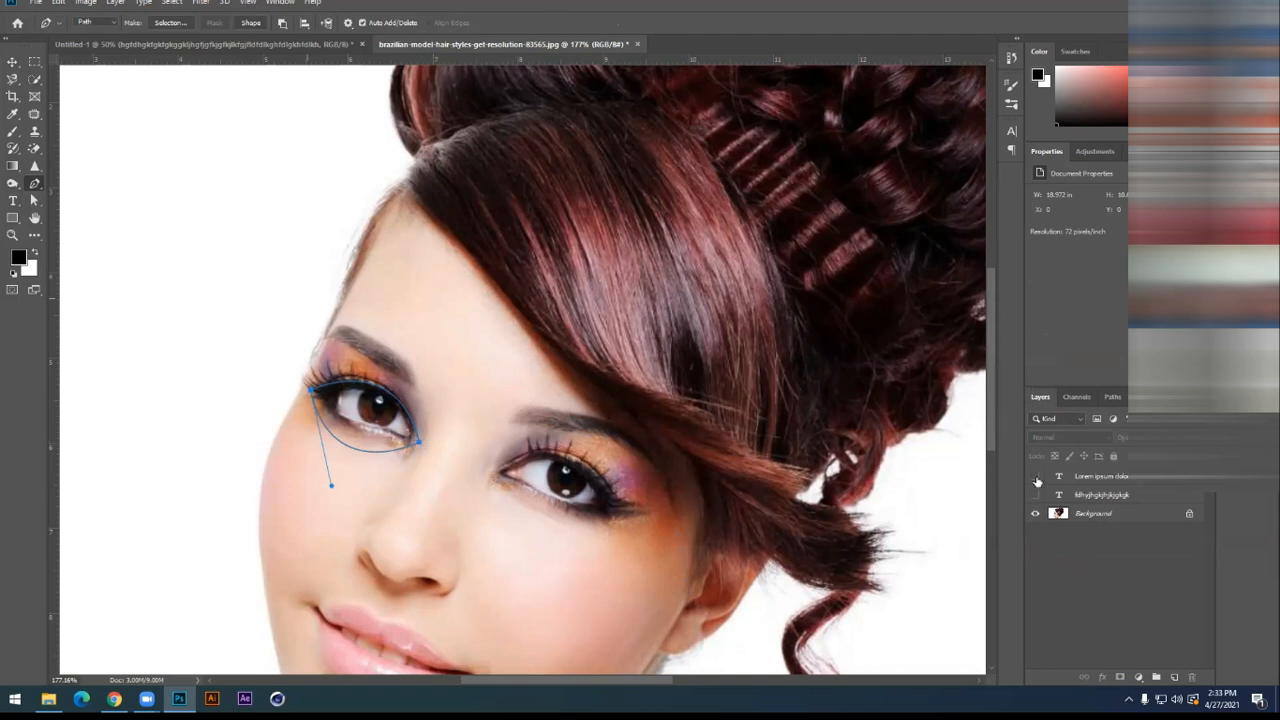
pyautogui.click(14, 200)
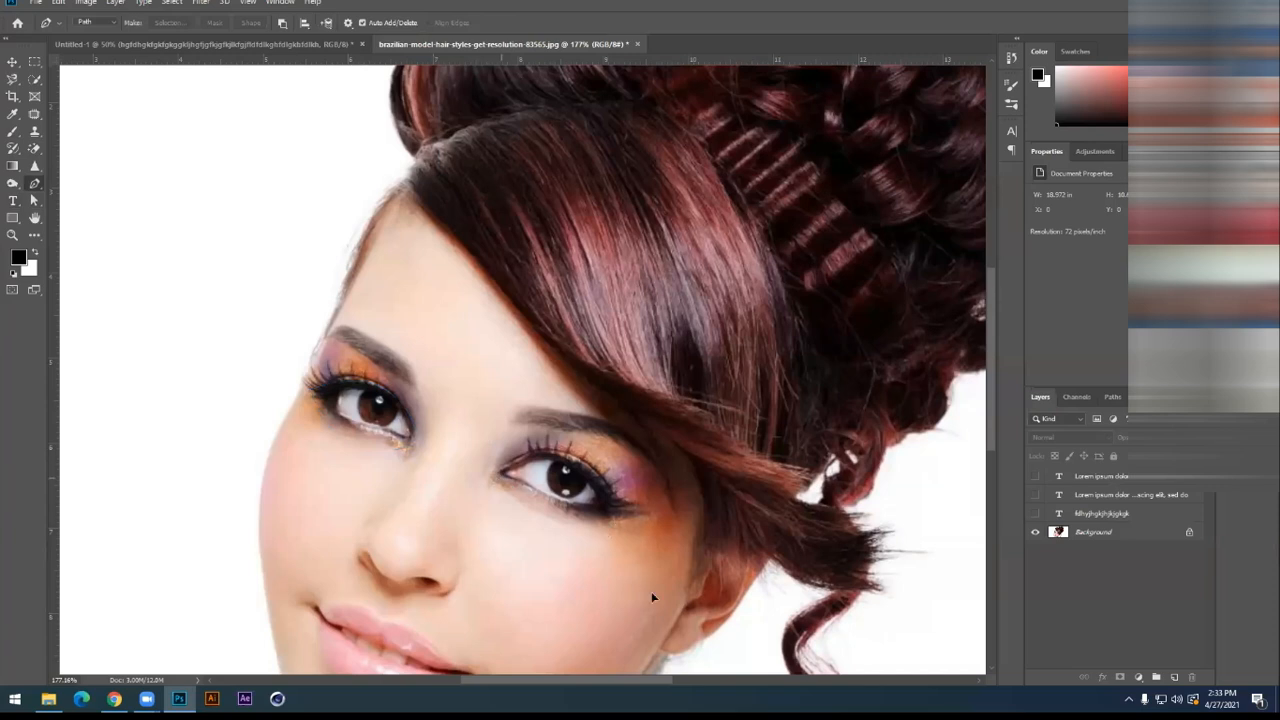
# Draw a closed almond-shaped path around the eye on the right of the photo
pyautogui.click(492, 472)
pyautogui.moveTo(624, 510); pyautogui.dragTo(635, 551)
pyautogui.keyDown('alt'); pyautogui.click(624, 510); pyautogui.keyUp('alt')
pyautogui.moveTo(492, 470); pyautogui.dragTo(422, 372)
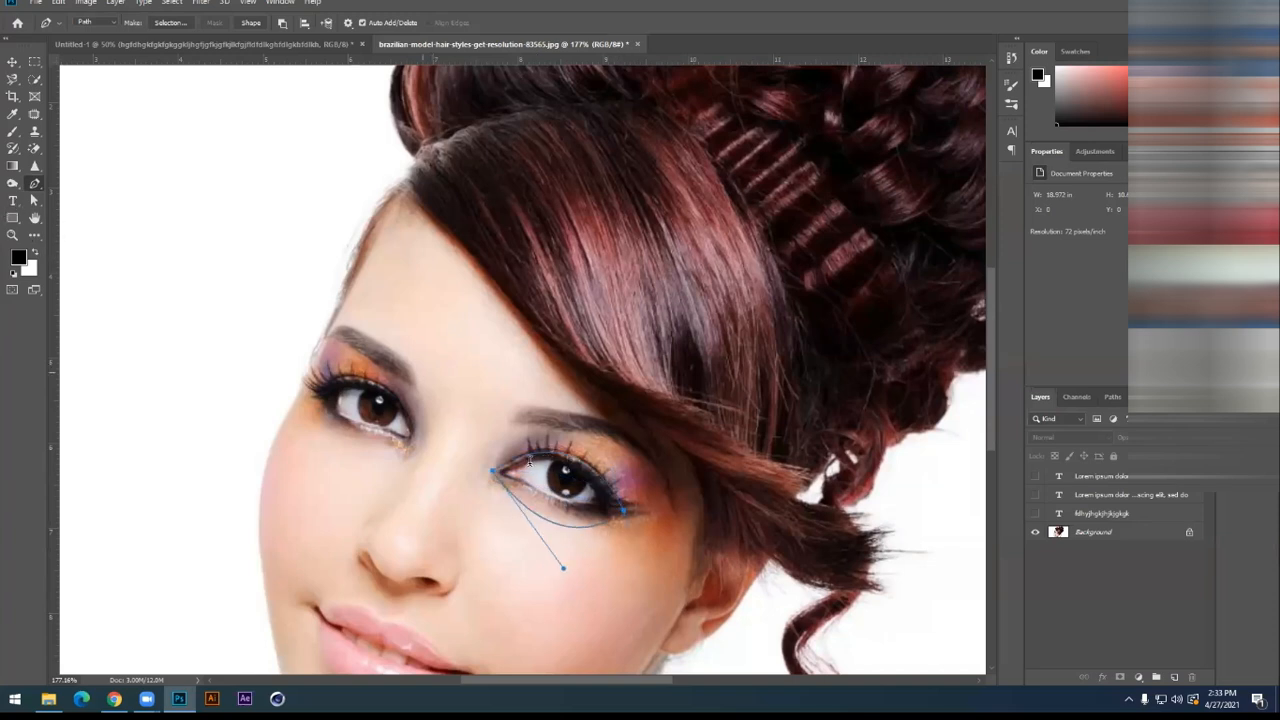
# Add black 12 pt filler text starting "rwetreer" around the closed eye path, and hide its layer
pyautogui.press('t')
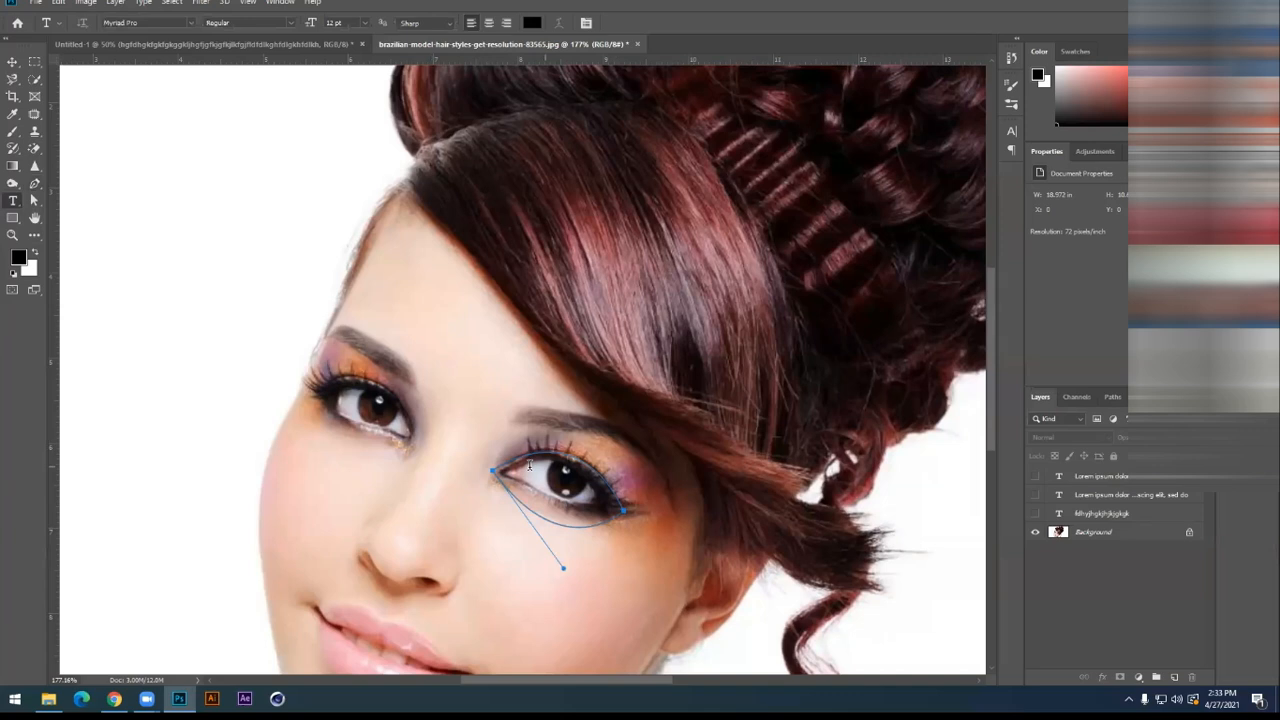
pyautogui.click(530, 465)
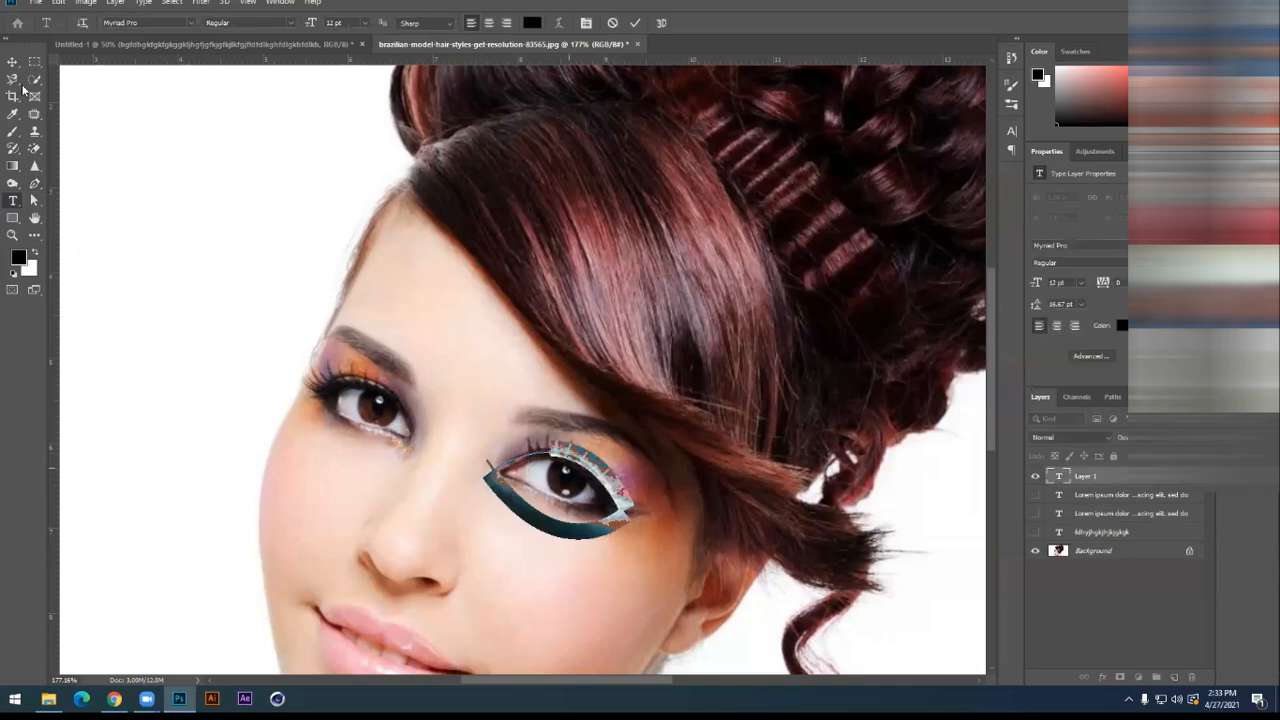
pyautogui.write('rwetteerwetyetyveryterteyrvteyuyytirititiuituiutiu')
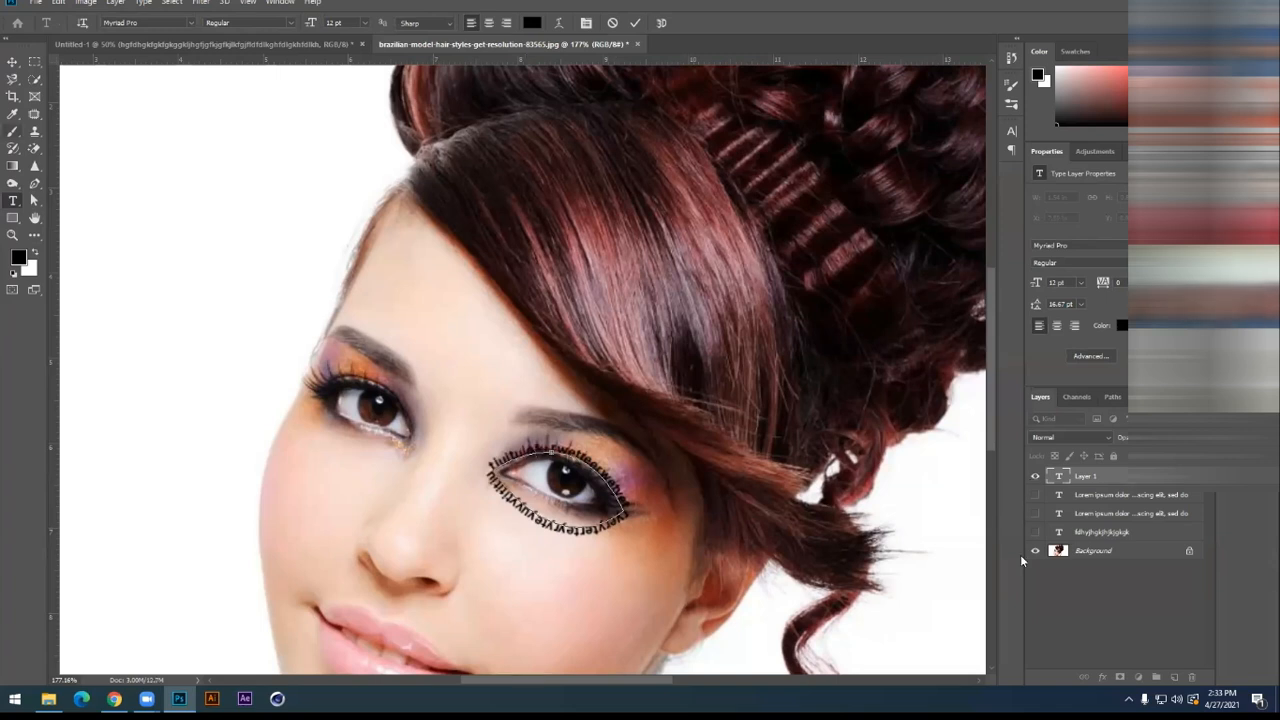
pyautogui.click(1085, 598)
pyautogui.press('v')
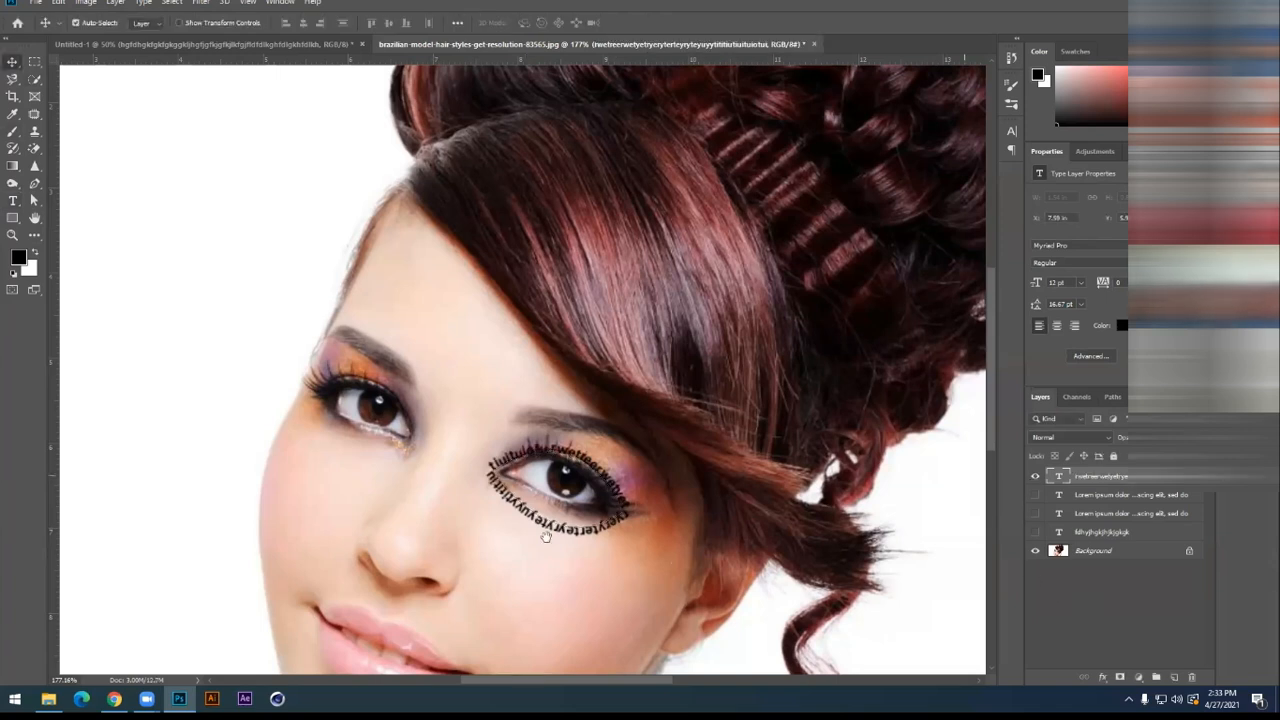
pyautogui.click(34, 184)
pyautogui.hotkey('ctrl', ',')
# Draw an open curved path down one side of the nose, under its tip and up the other side
pyautogui.scroll(-2, 472, 352)
pyautogui.click(484, 377)
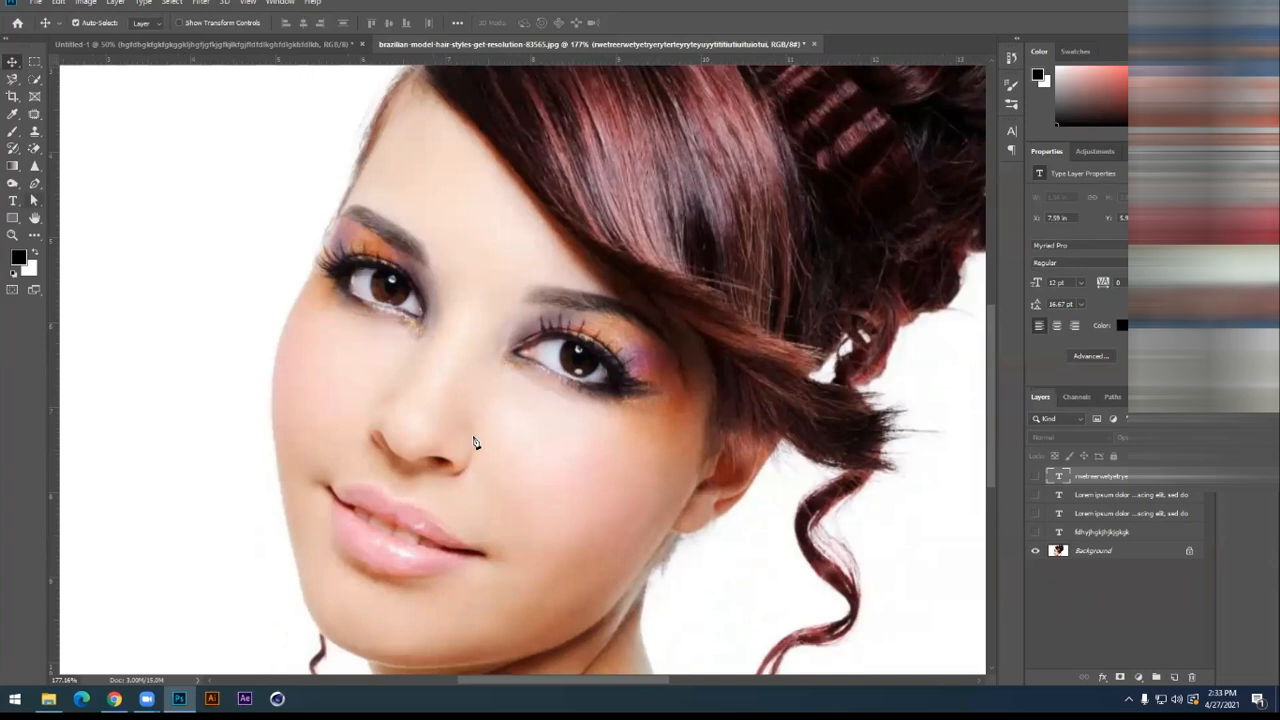
pyautogui.moveTo(469, 437); pyautogui.dragTo(475, 485)
pyautogui.moveTo(374, 438); pyautogui.dragTo(274, 342)
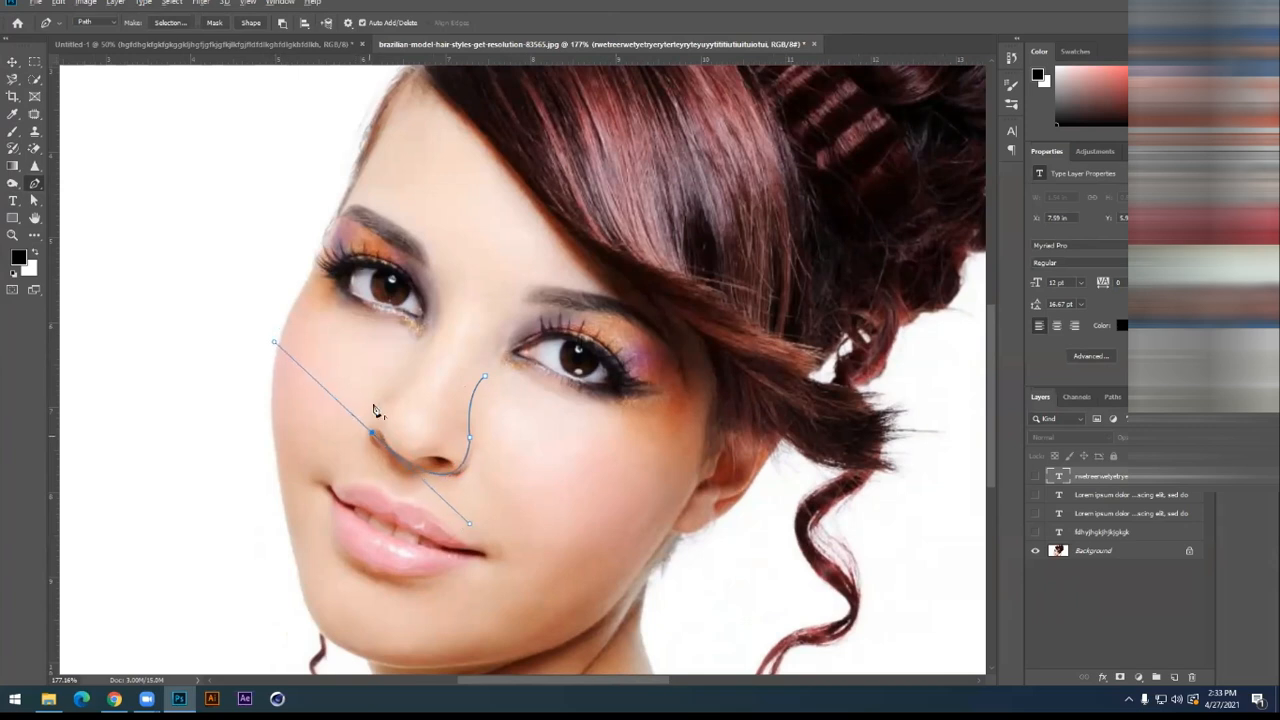
pyautogui.moveTo(386, 398); pyautogui.dragTo(548, 232)
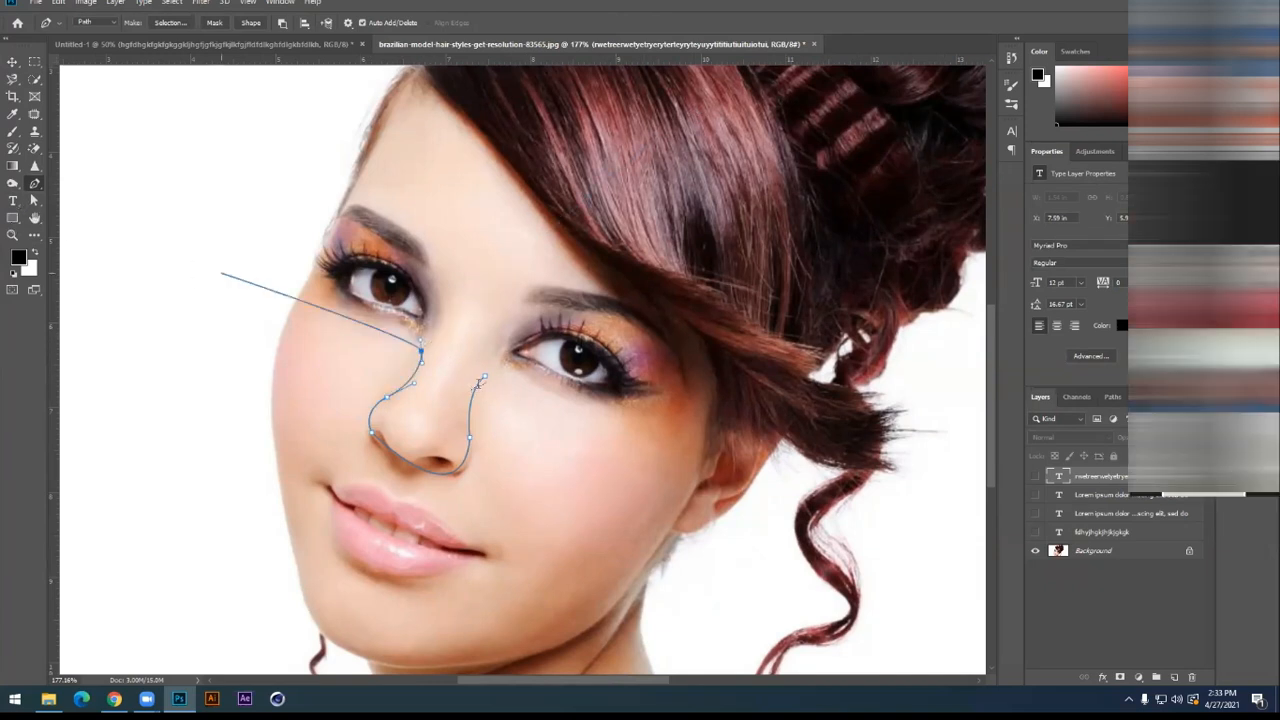
# Place black 12 pt filler text starting "ftyry" along the nose path and hide its layer
pyautogui.press('t')
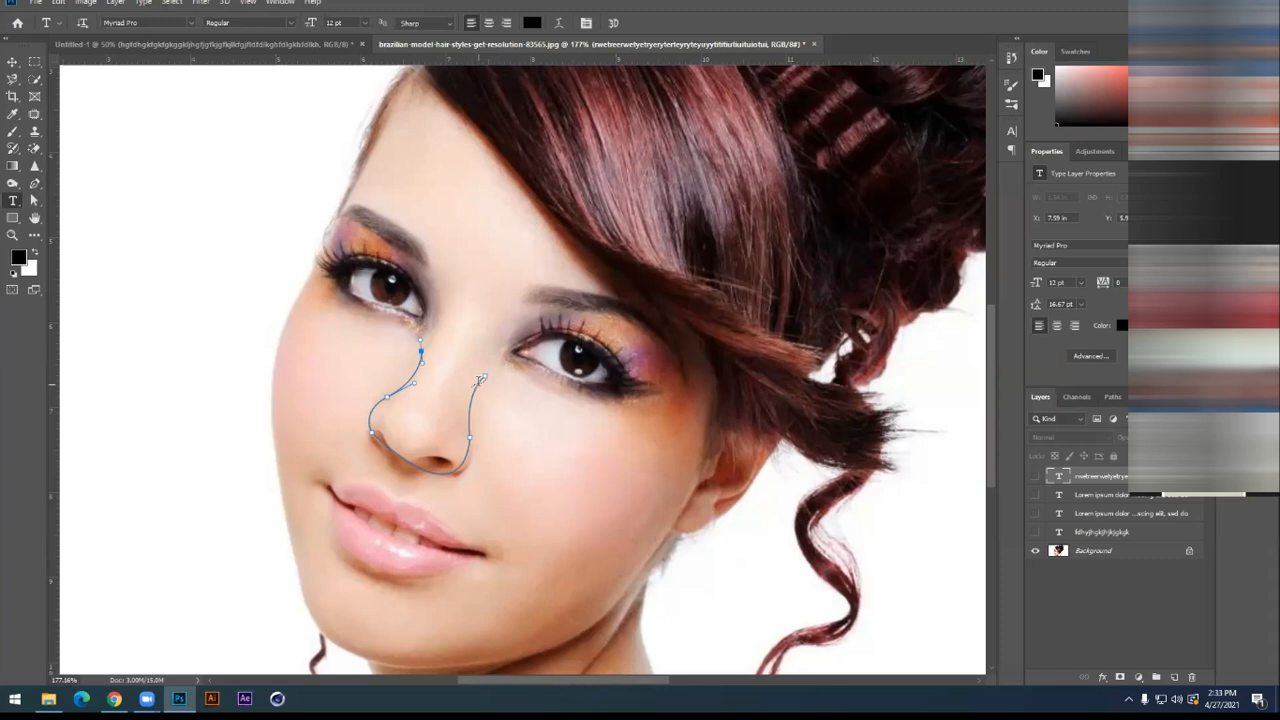
pyautogui.click(477, 437)
pyautogui.write('rtyhyt')
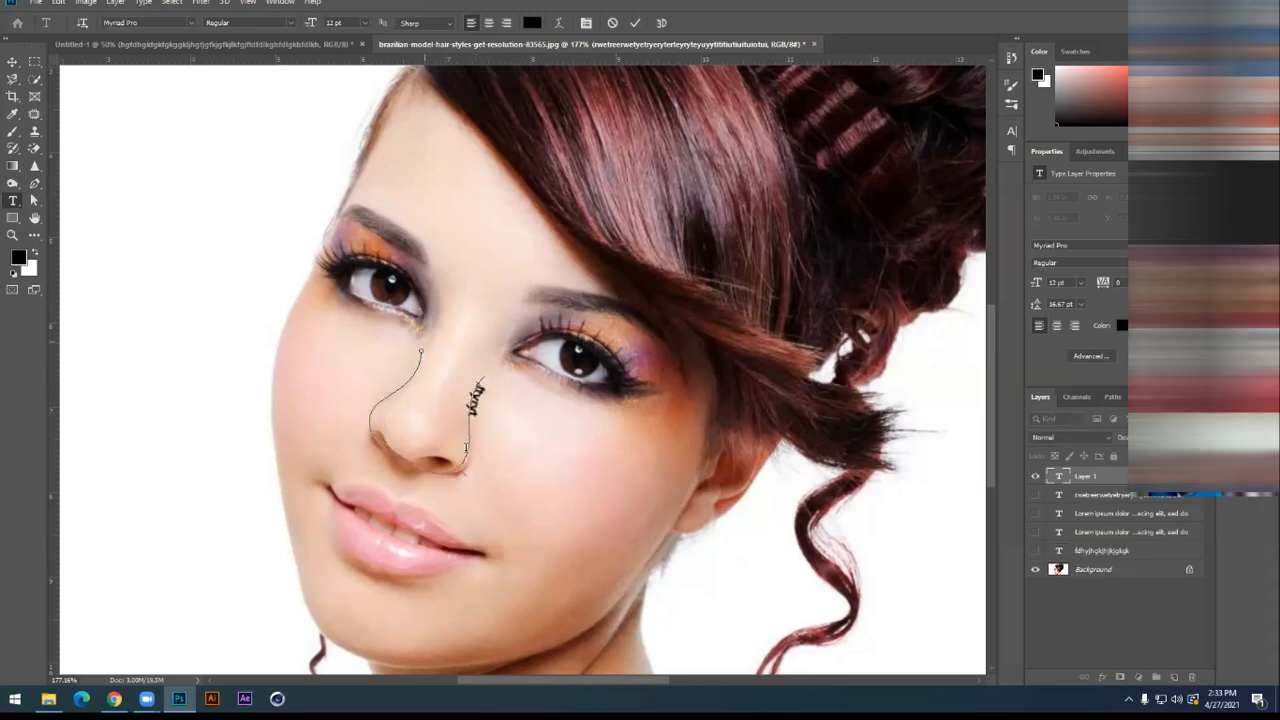
pyautogui.write('ryuryuryuryuryuryruytu')
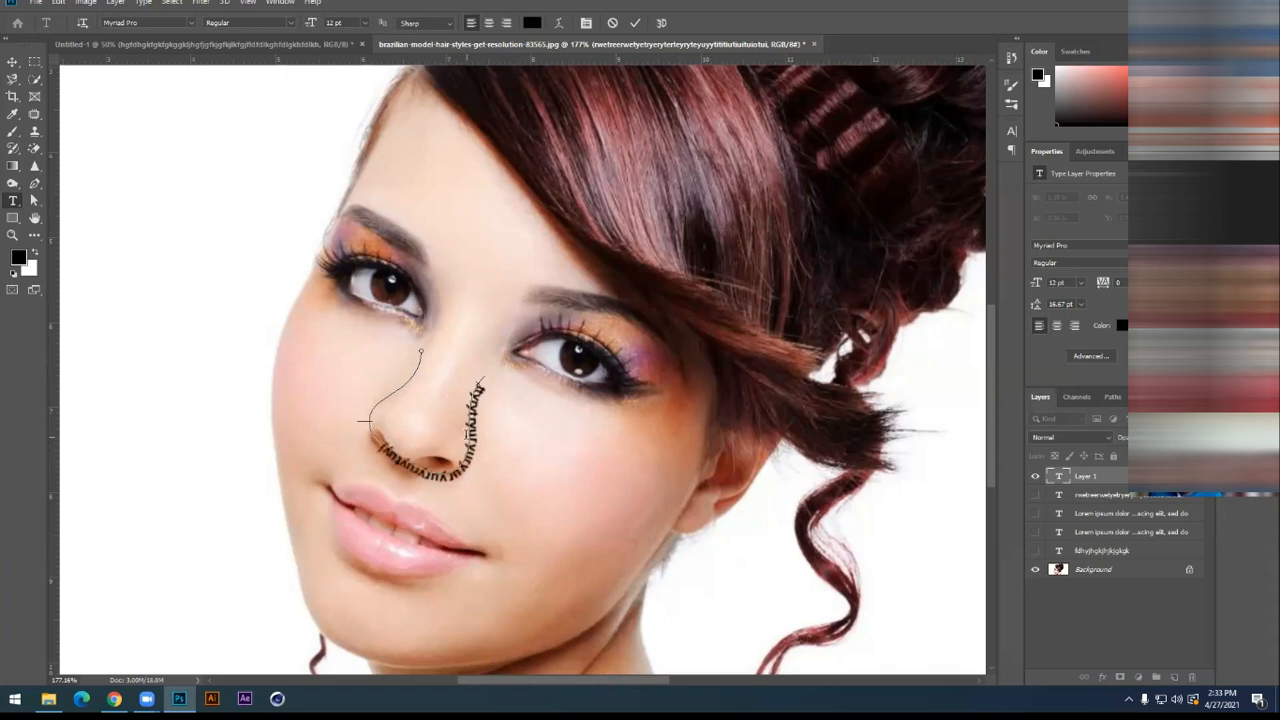
pyautogui.write('ryufjhjkhgkghlut')
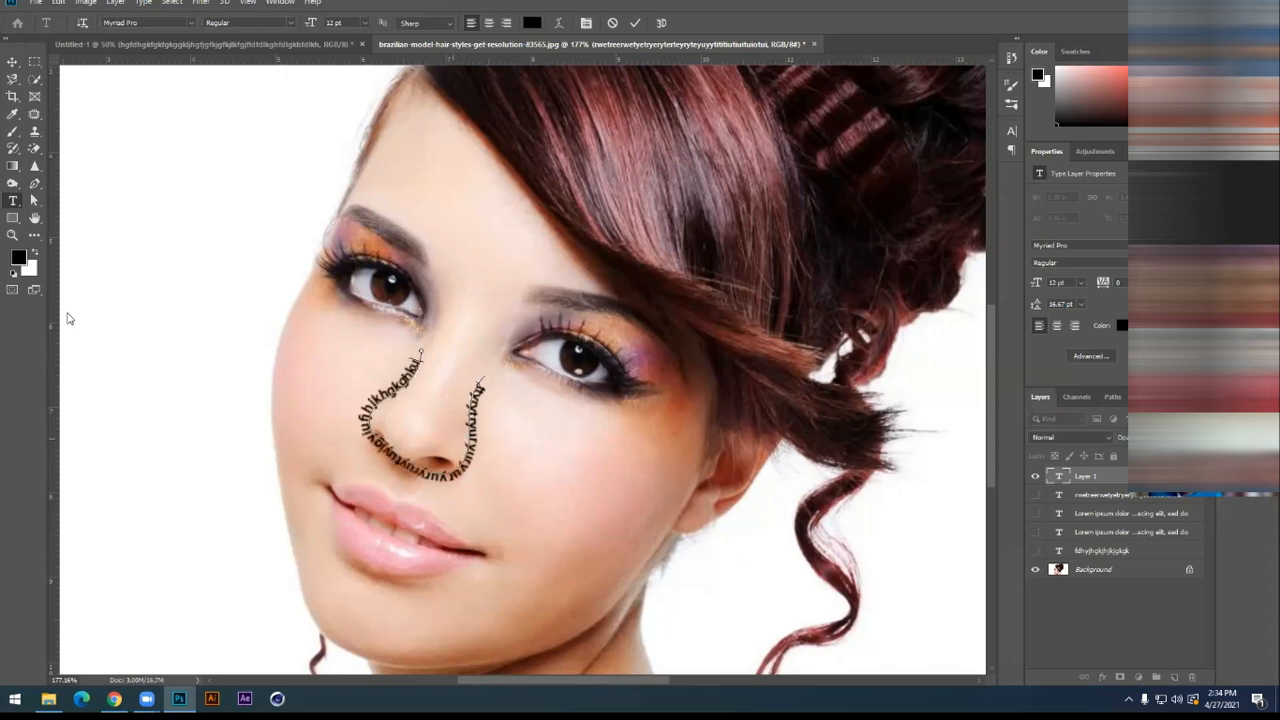
pyautogui.click(13, 63)
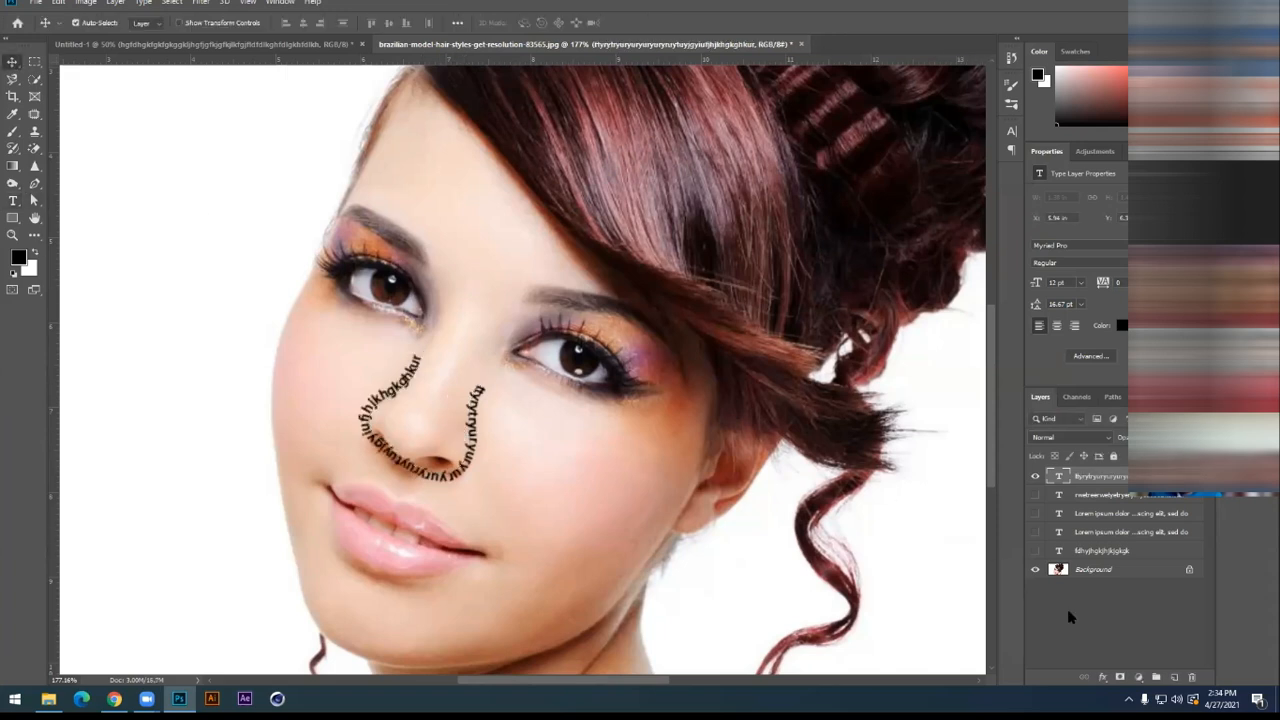
pyautogui.click(1036, 476)
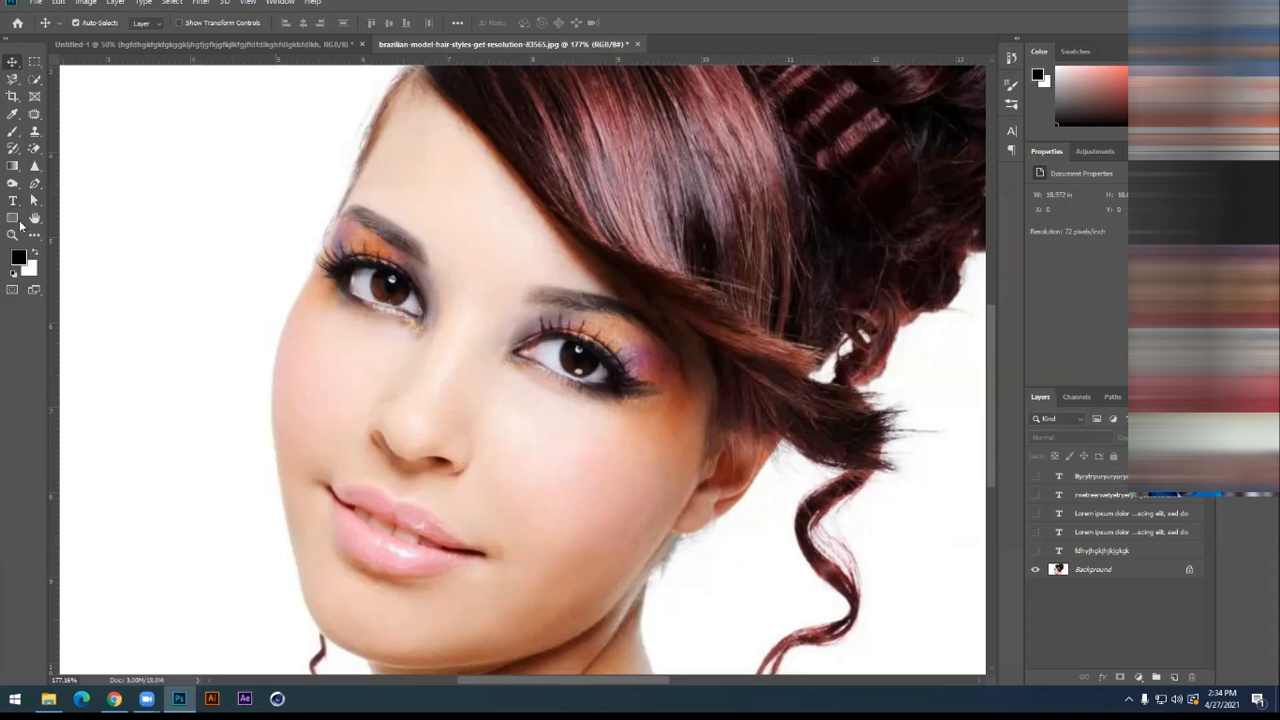
# Draw a closed path around the lips and place Lorem ipsum text along it
pyautogui.click(34, 184)
pyautogui.click(328, 486)
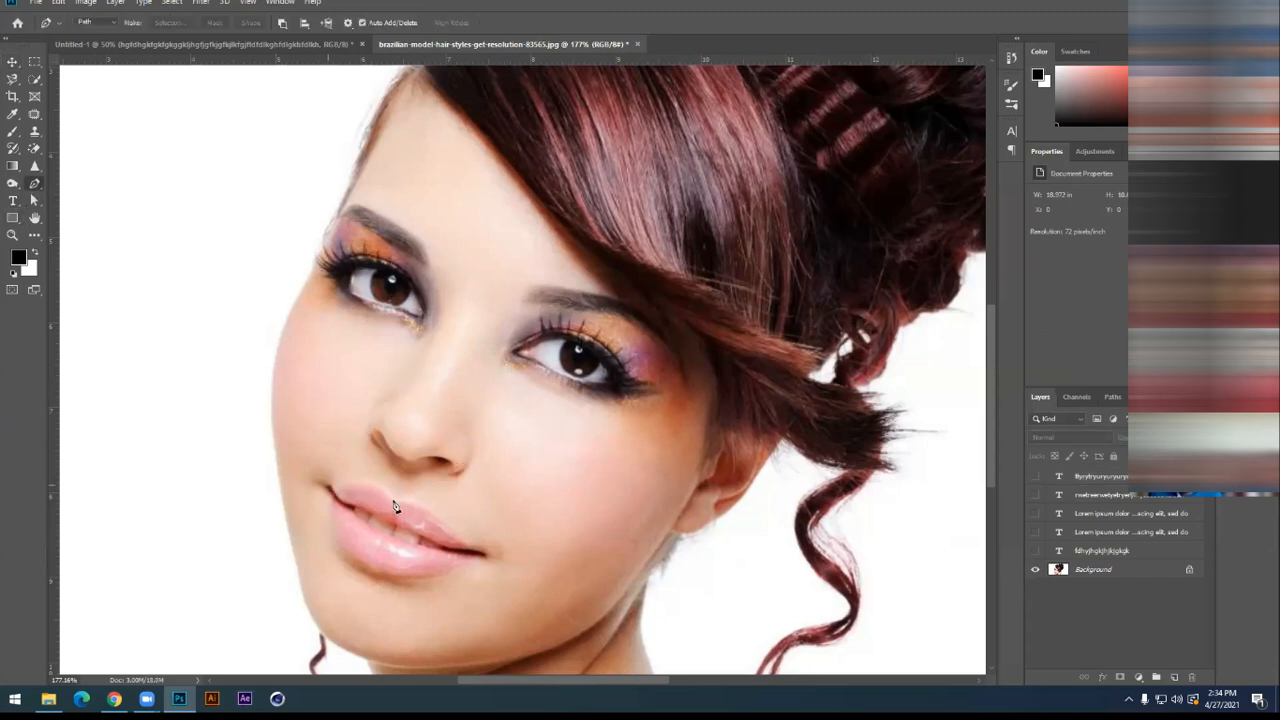
pyautogui.moveTo(393, 507)
pyautogui.mouseDown()
pyautogui.moveTo(406, 522)
pyautogui.moveTo(412, 508)
pyautogui.moveTo(392, 508)
pyautogui.mouseUp()
pyautogui.keyDown('alt'); pyautogui.click(391, 502); pyautogui.keyUp('alt')
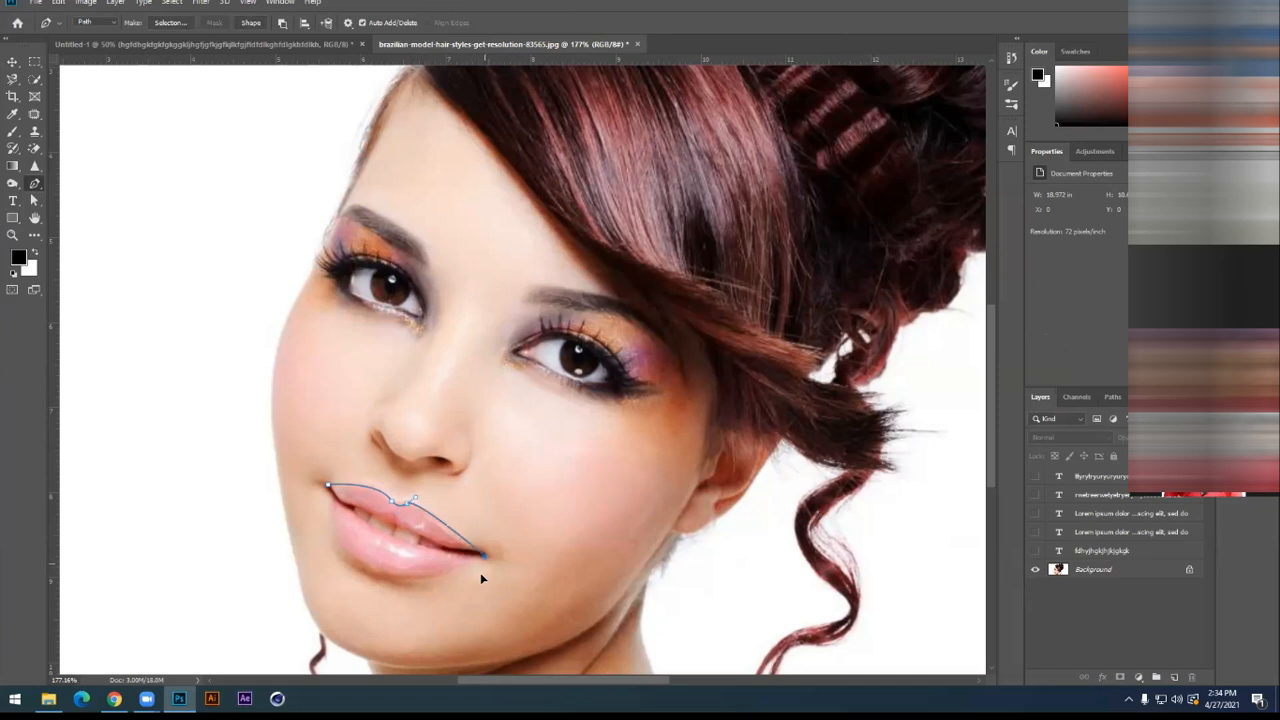
pyautogui.moveTo(485, 554); pyautogui.dragTo(482, 578)
pyautogui.click(330, 488)
pyautogui.press('t')
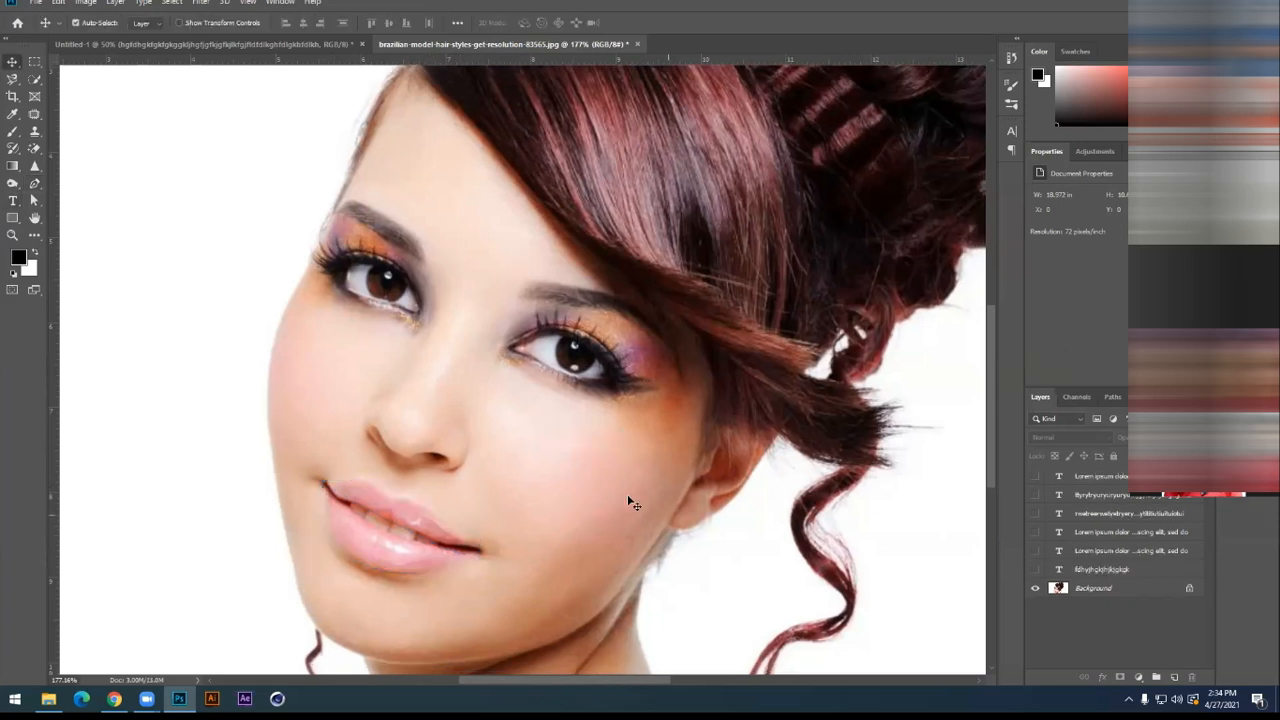
# Draw a curved path from below the ear along the jaw, around the chin and up to the lower cheek
pyautogui.moveTo(631, 500); pyautogui.dragTo(614, 380)
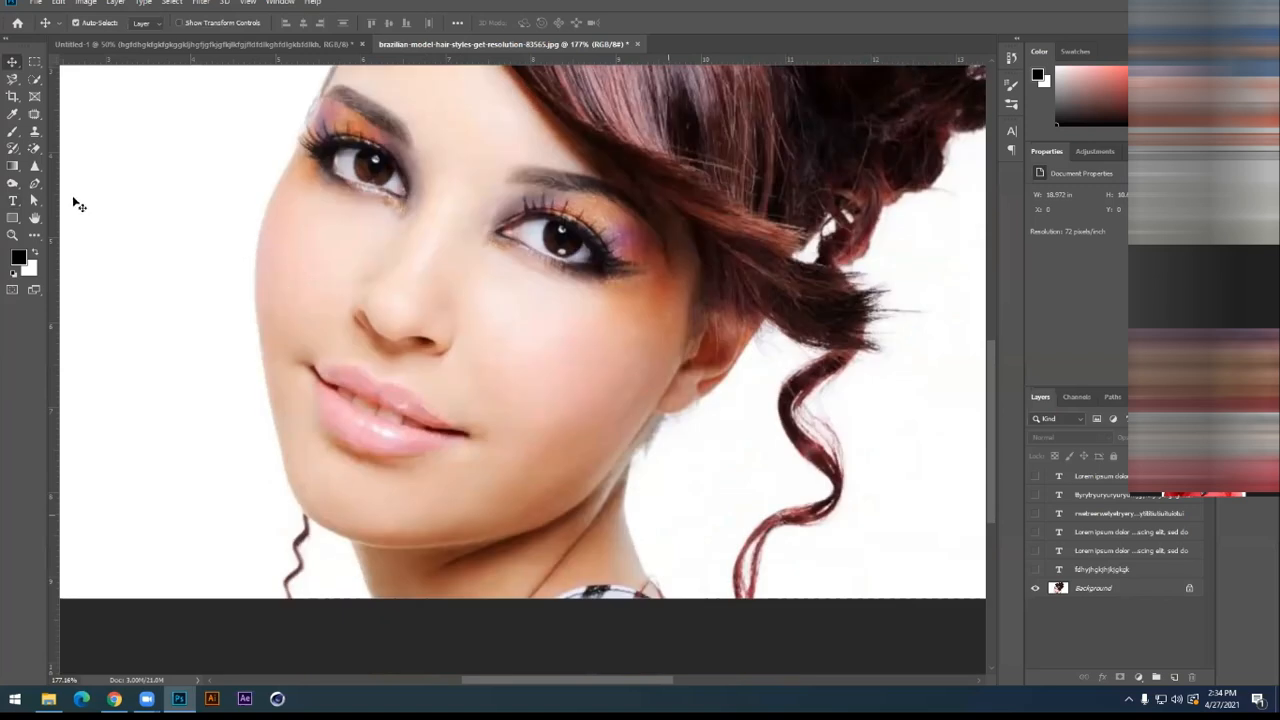
pyautogui.press('p')
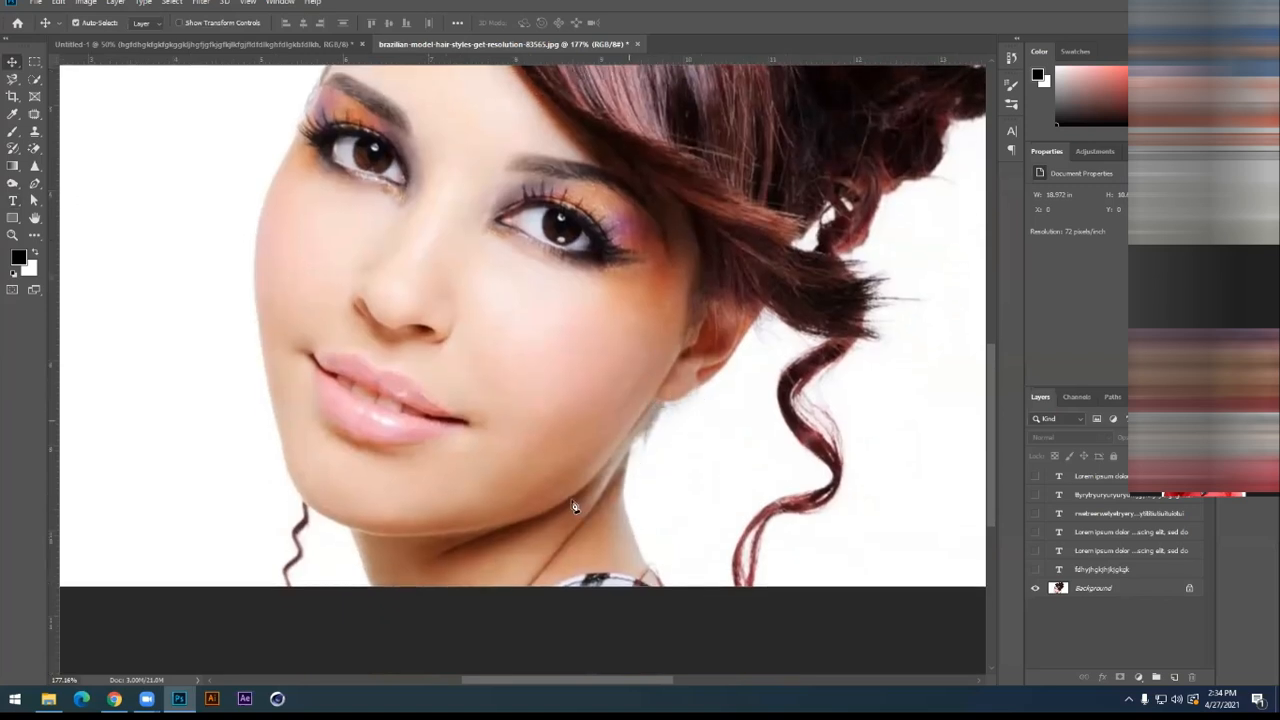
pyautogui.scroll(-1, 377, 524)
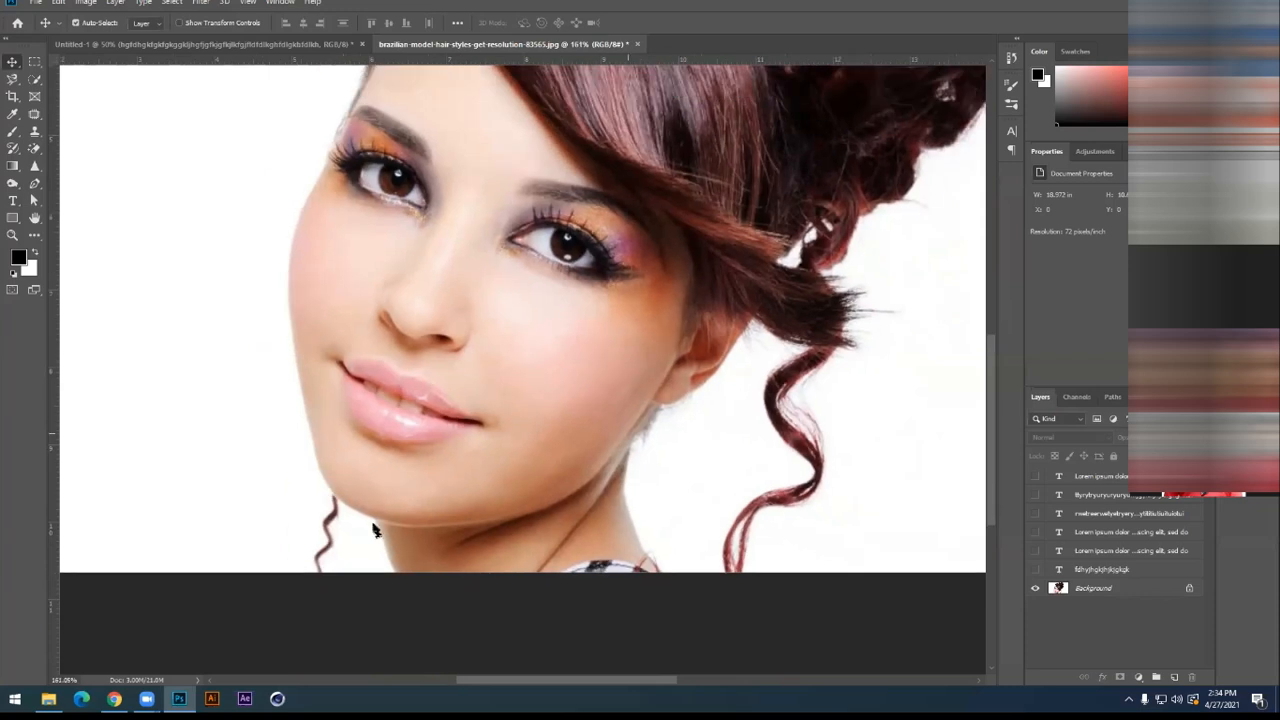
pyautogui.press('p')
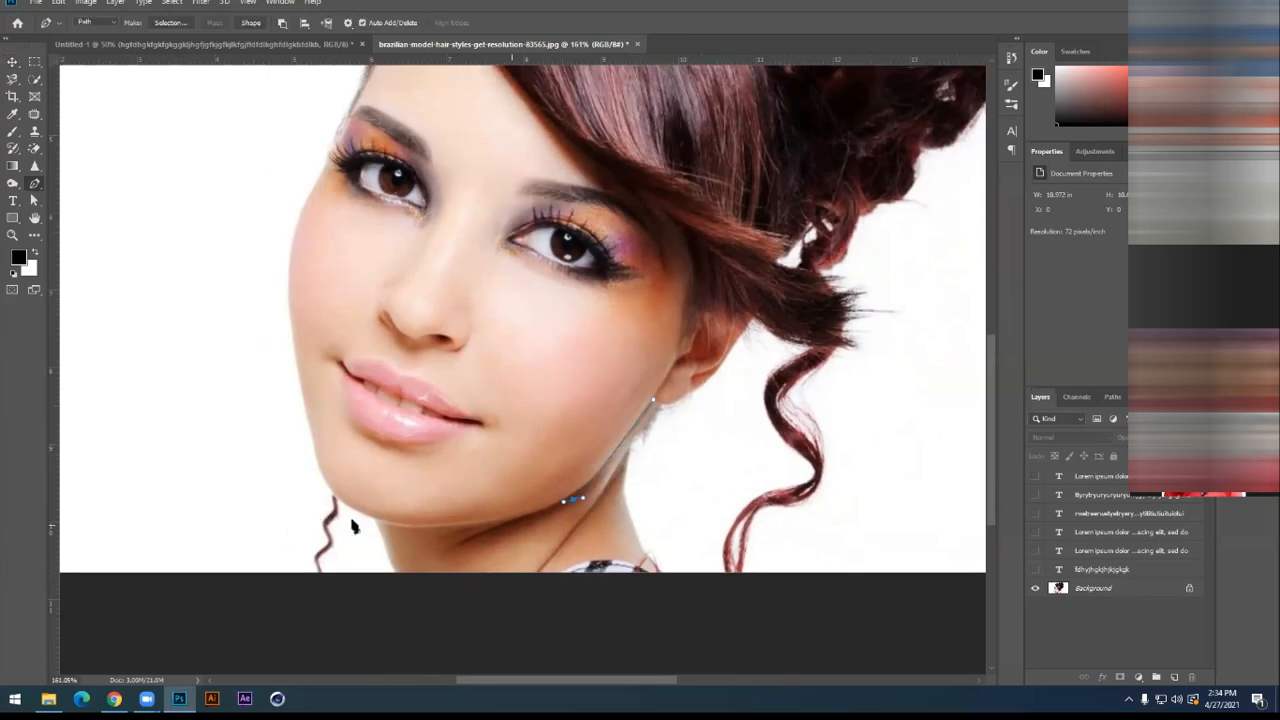
pyautogui.moveTo(387, 523); pyautogui.dragTo(287, 508)
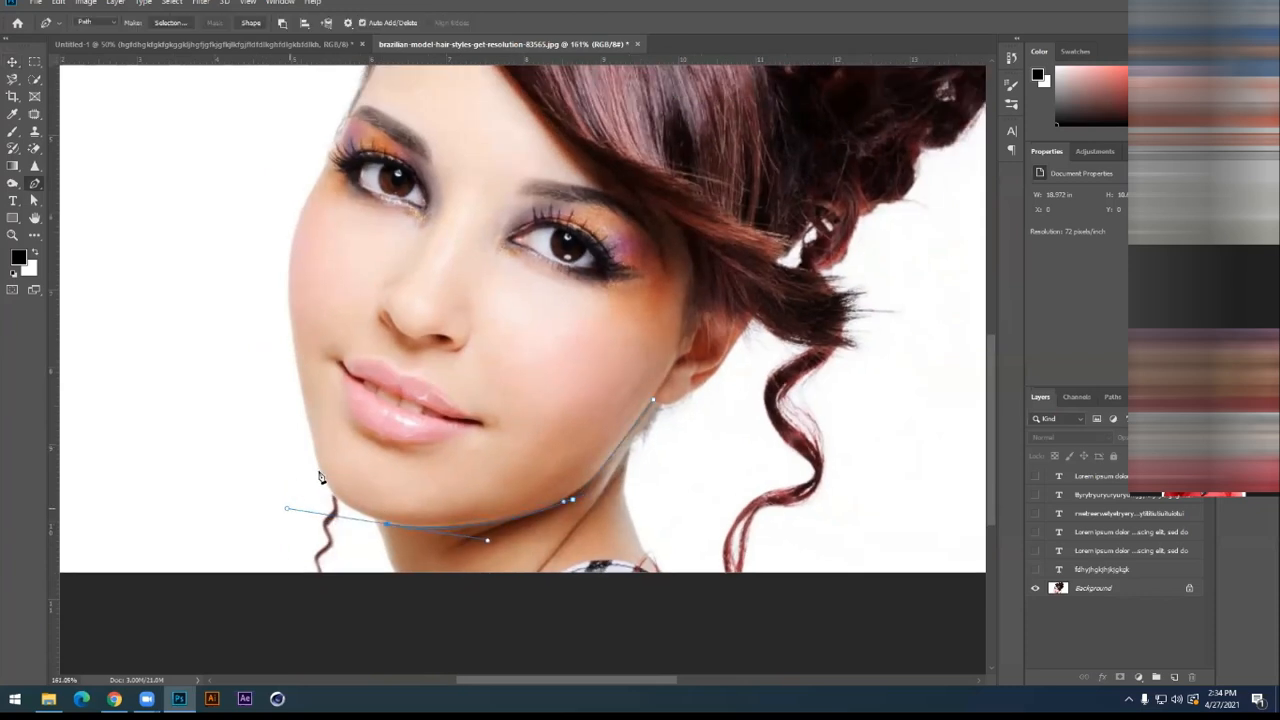
pyautogui.moveTo(318, 468); pyautogui.dragTo(302, 378)
pyautogui.keyDown('alt'); pyautogui.click(311, 416); pyautogui.keyUp('alt')
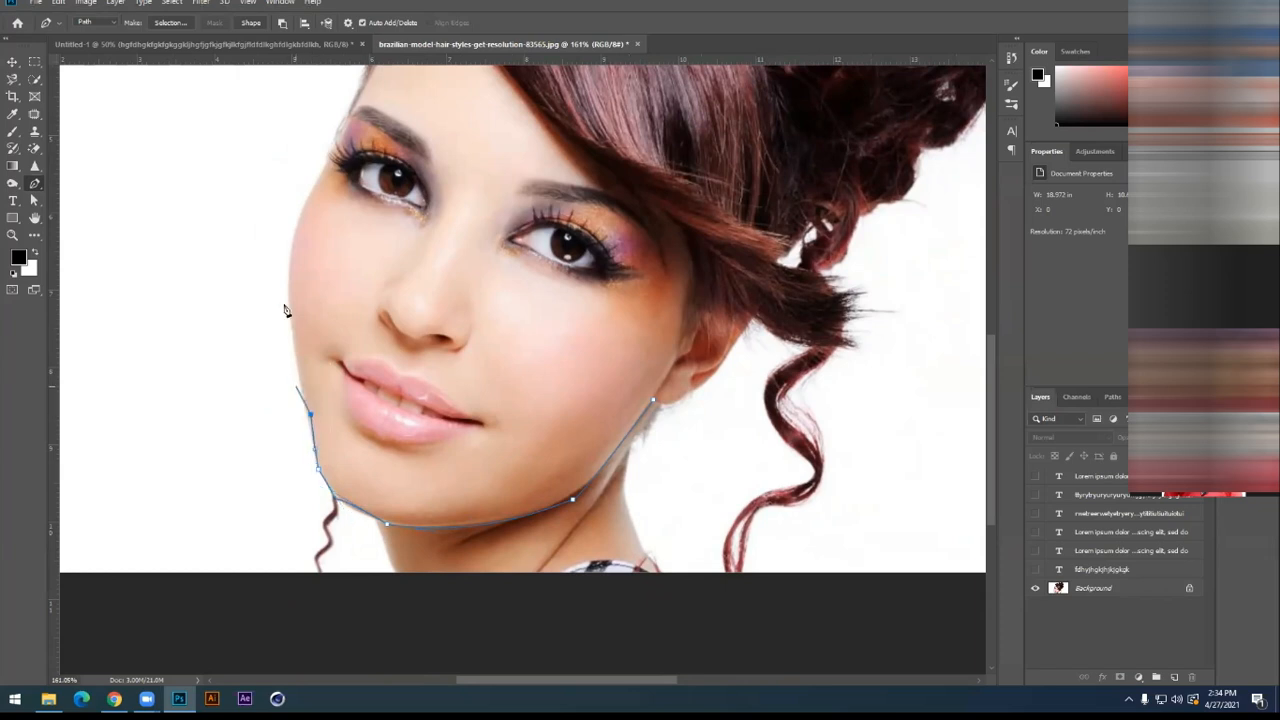
# Continue the face path up the cheek and forehead, down along the hairline, and close it at the starting anchor below the ear
pyautogui.click(288, 236)
pyautogui.click(323, 164)
pyautogui.click(349, 106)
pyautogui.scroll(2, 328, 467)
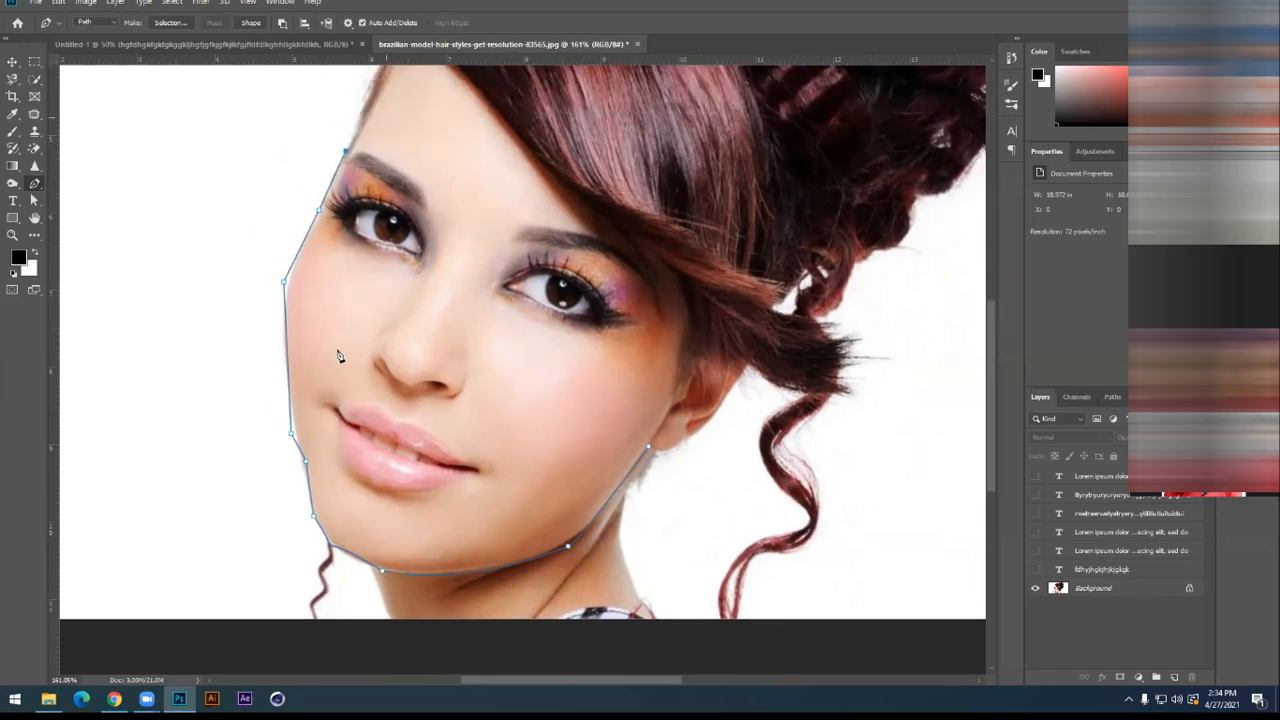
pyautogui.scroll(5, 357, 346)
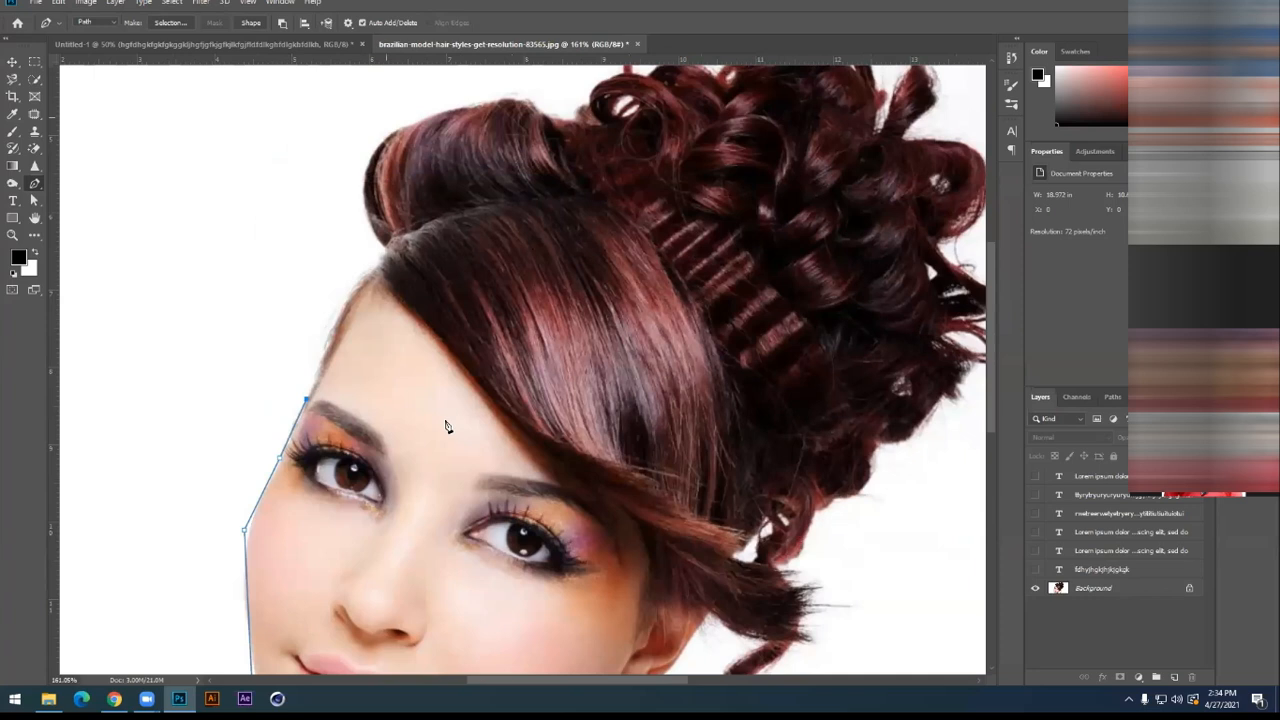
pyautogui.scroll(1, 446, 426)
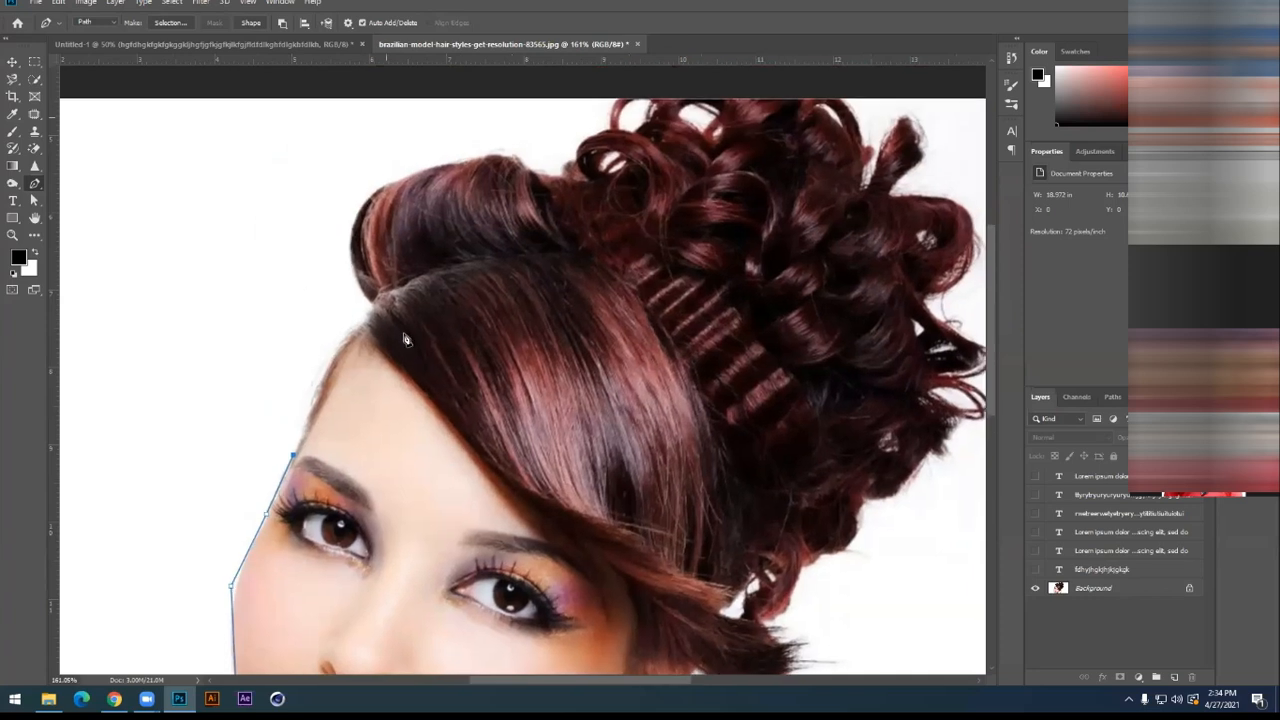
pyautogui.scroll(-1, 420, 345)
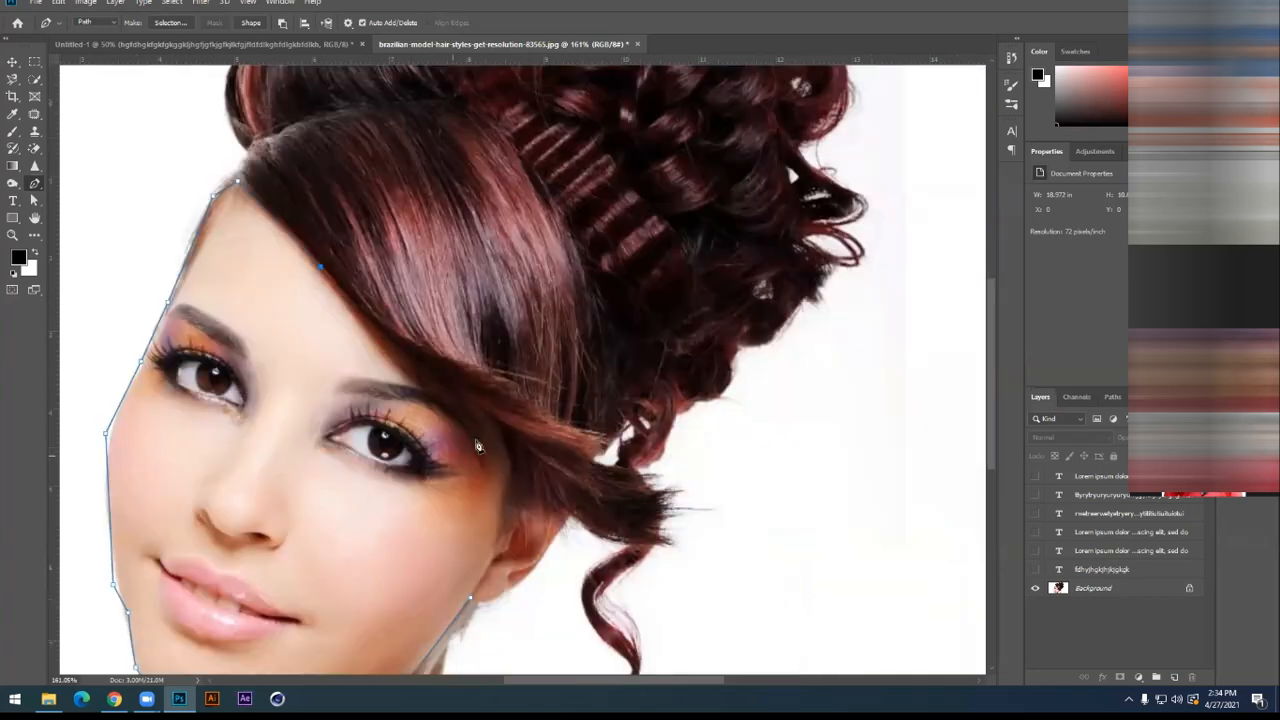
pyautogui.scroll(-1, 446, 543)
pyautogui.click(429, 548)
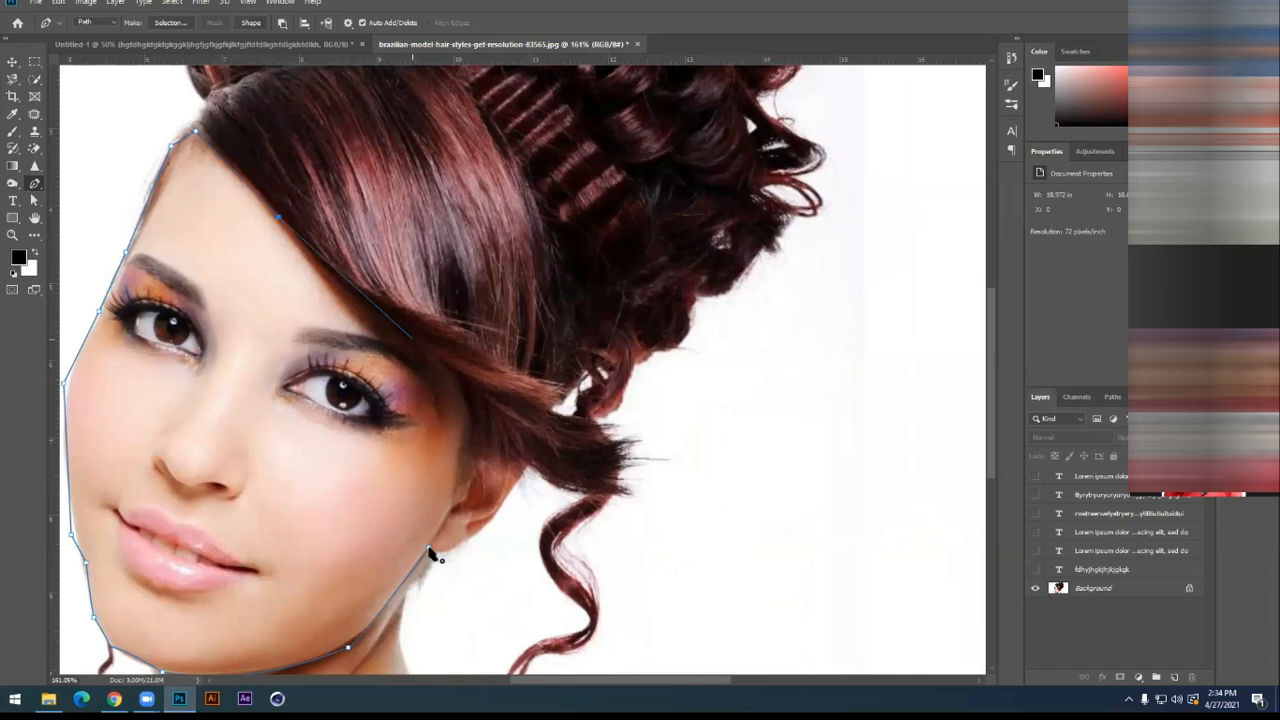
# Place black 12 pt Lorem ipsum text around the closed face outline, filling the path along the hairline
pyautogui.click(13, 200)
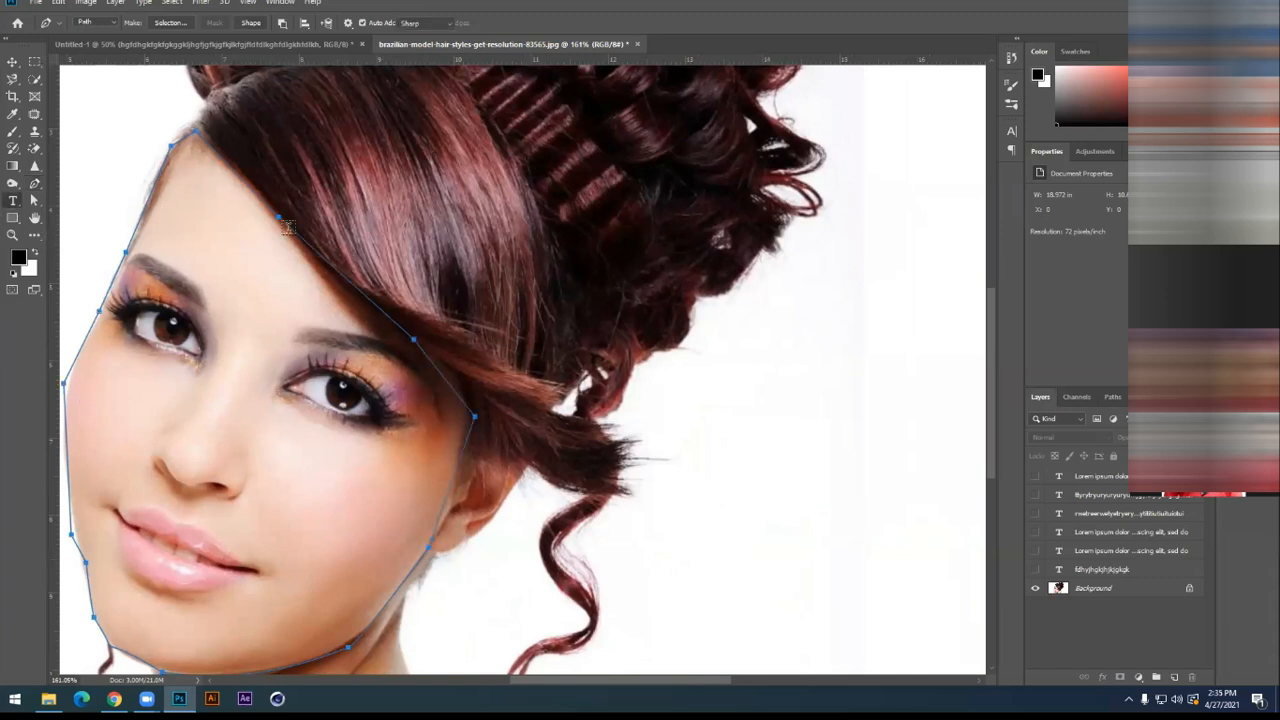
pyautogui.click(338, 270)
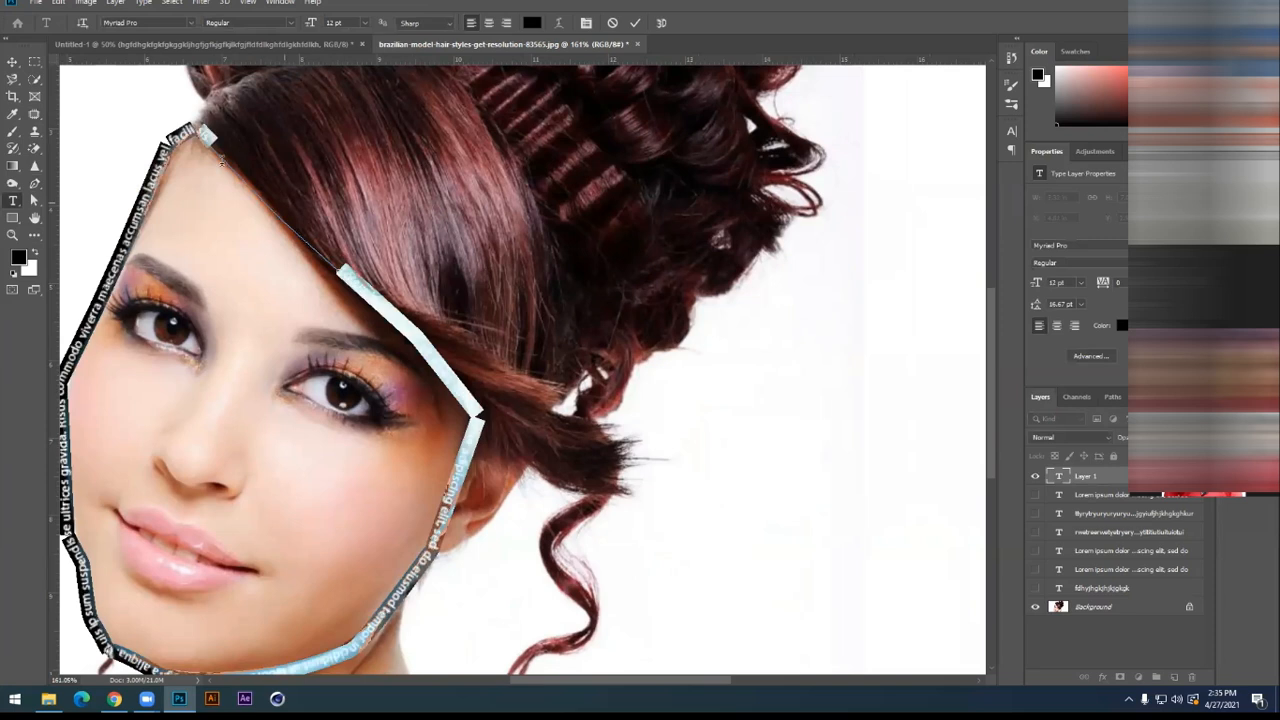
pyautogui.click(220, 179)
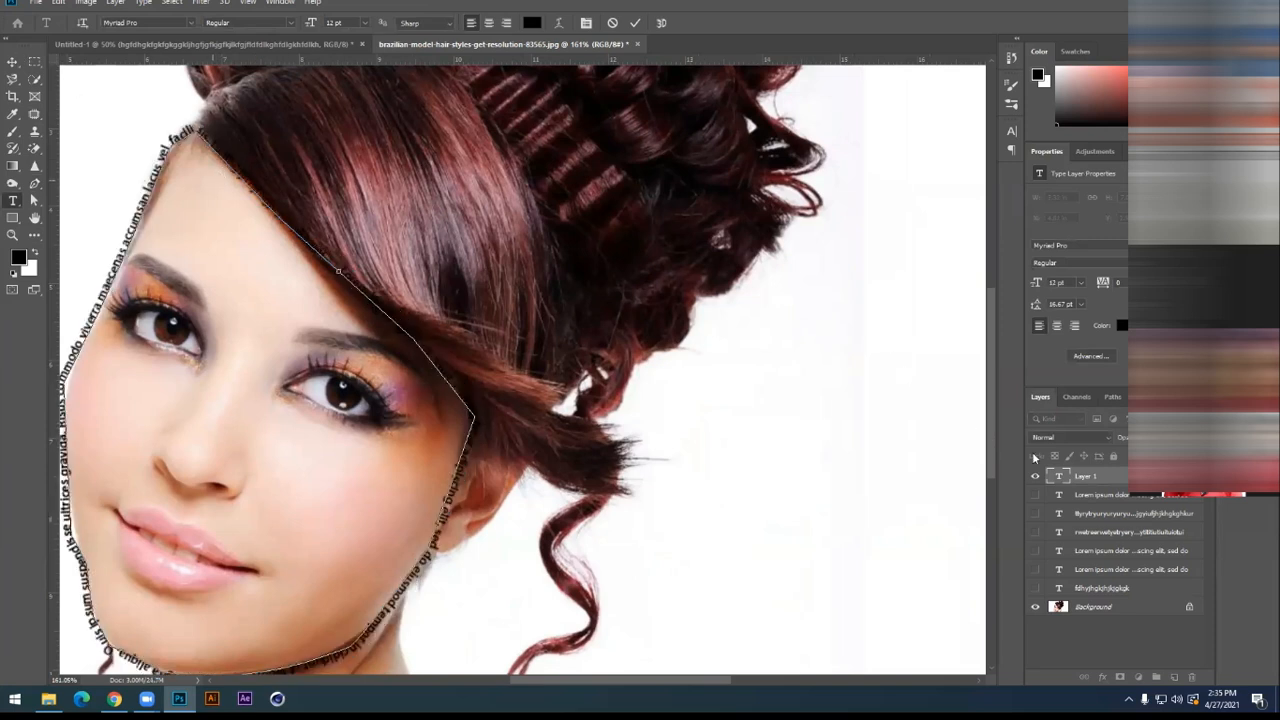
pyautogui.click(12, 62)
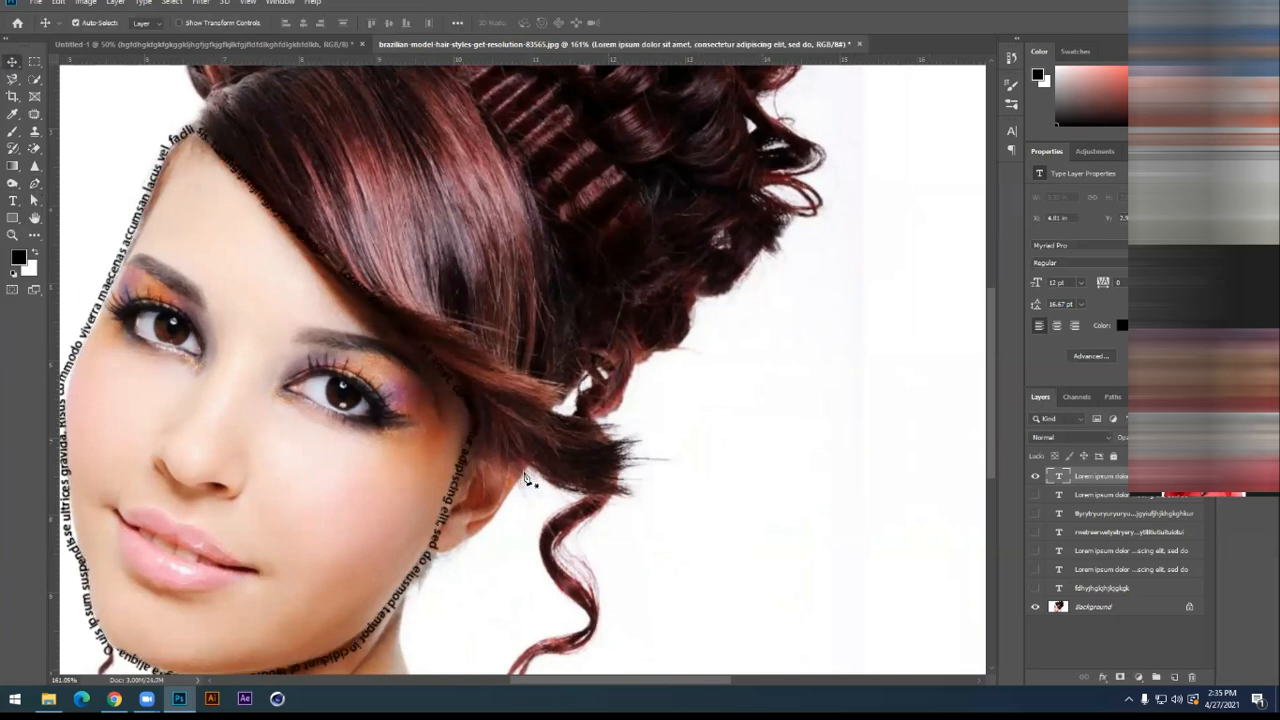
# Draw an open curved path along the ear's outer edge and place 8 pt Lorem ipsum text along it
pyautogui.click(491, 520)
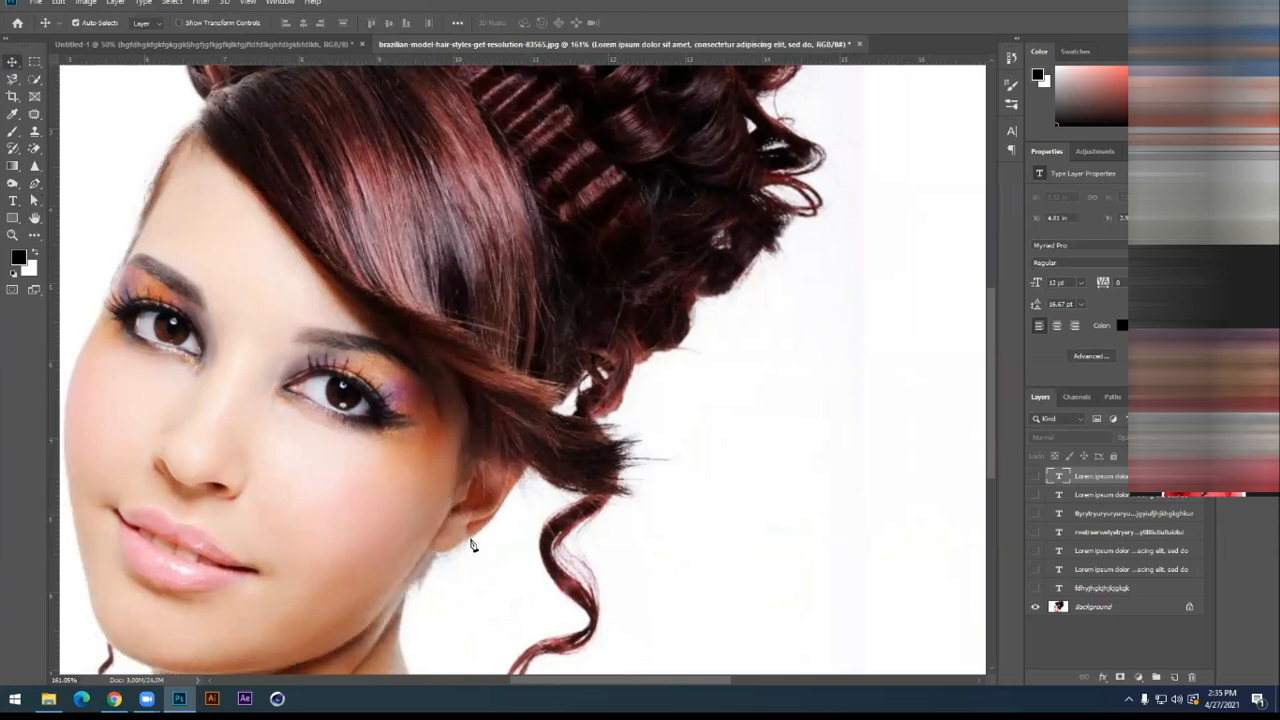
pyautogui.click(458, 552)
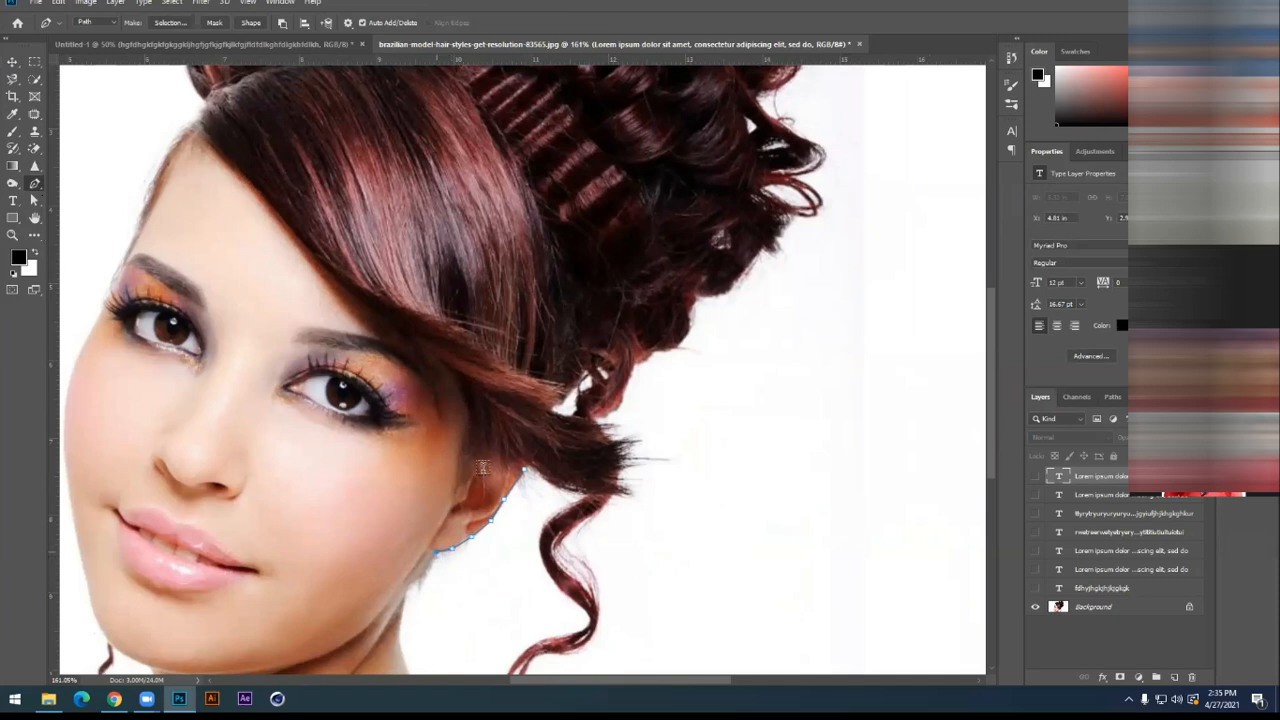
pyautogui.press('t')
pyautogui.scroll(1, 540, 483)
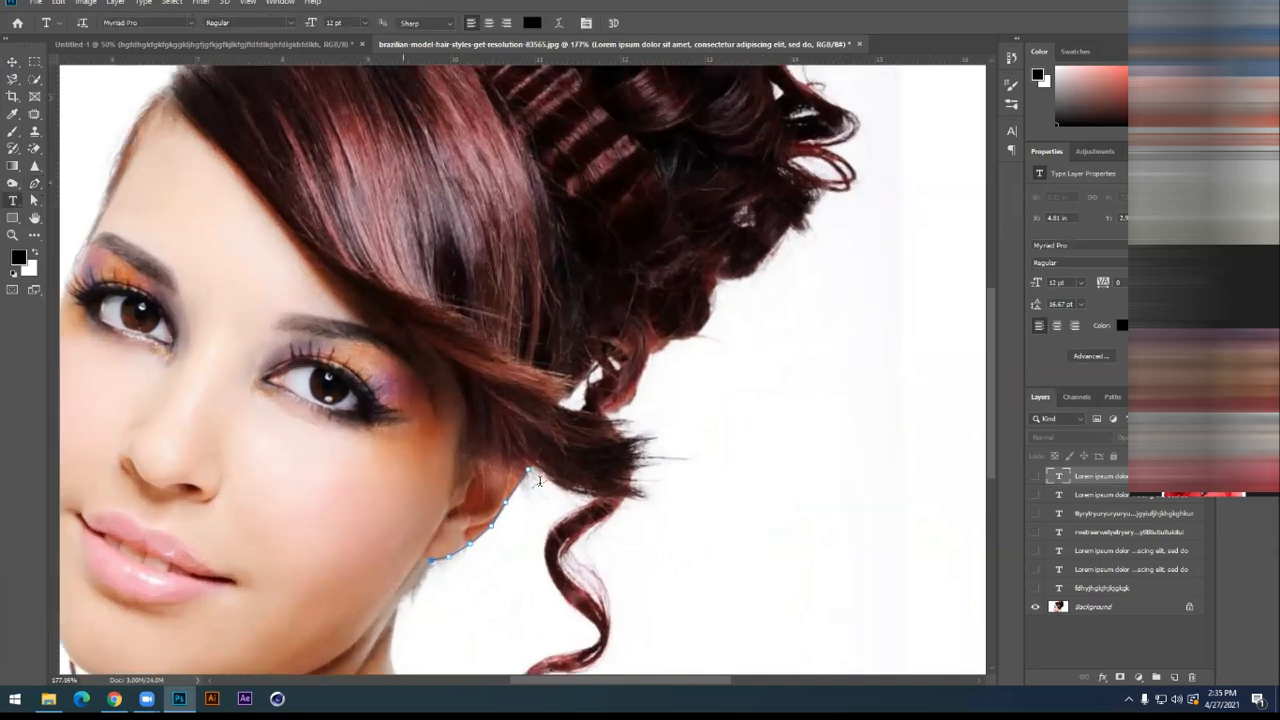
pyautogui.scroll(1, 540, 481)
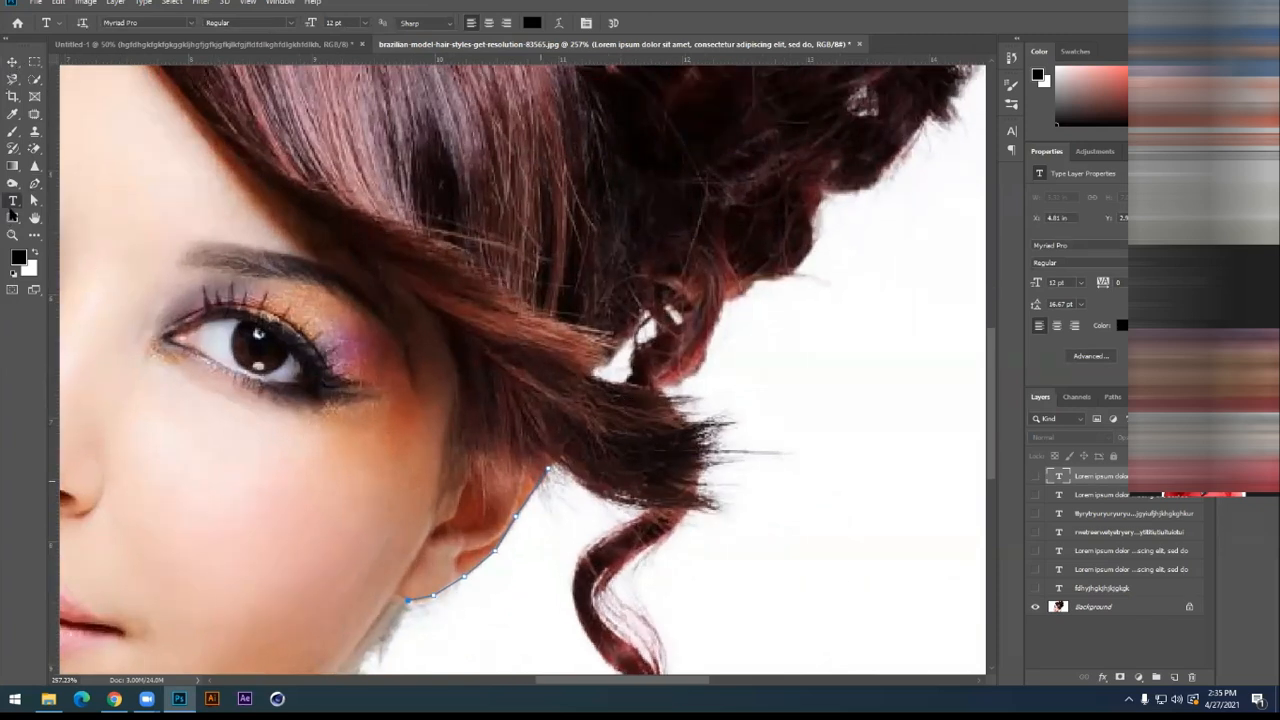
pyautogui.click(539, 483)
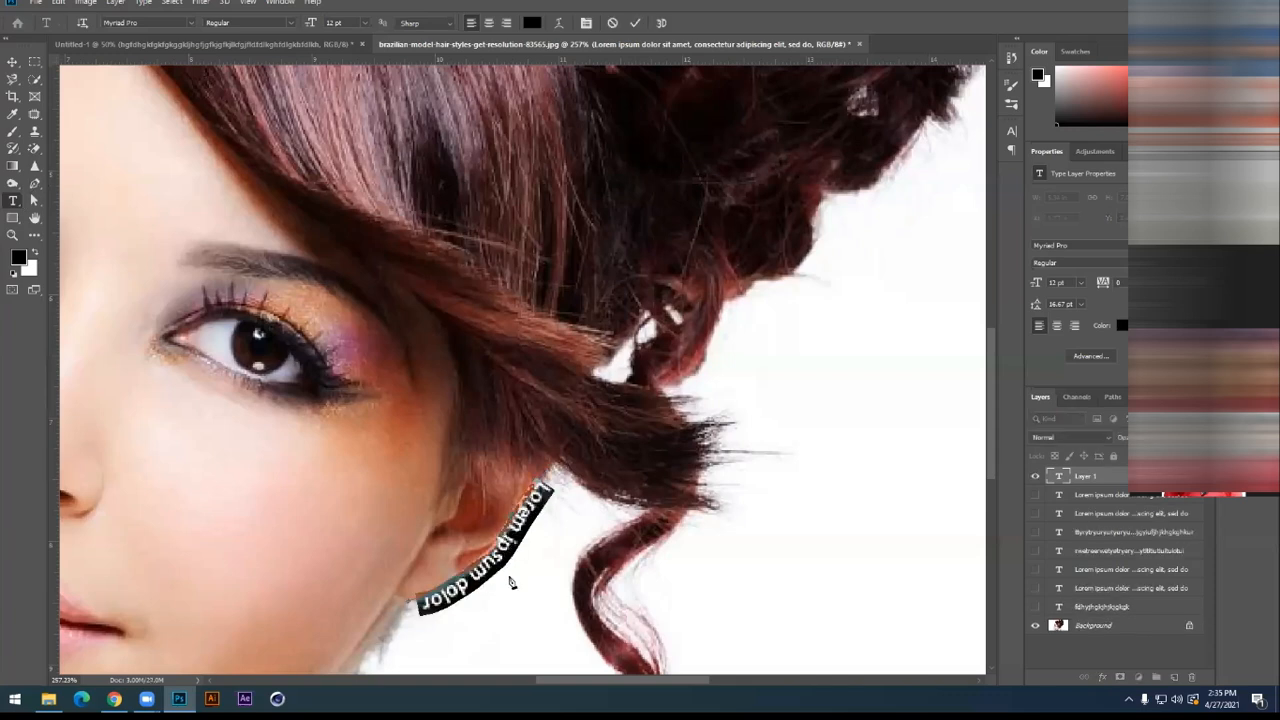
pyautogui.hotkey('ctrl', 'Return')
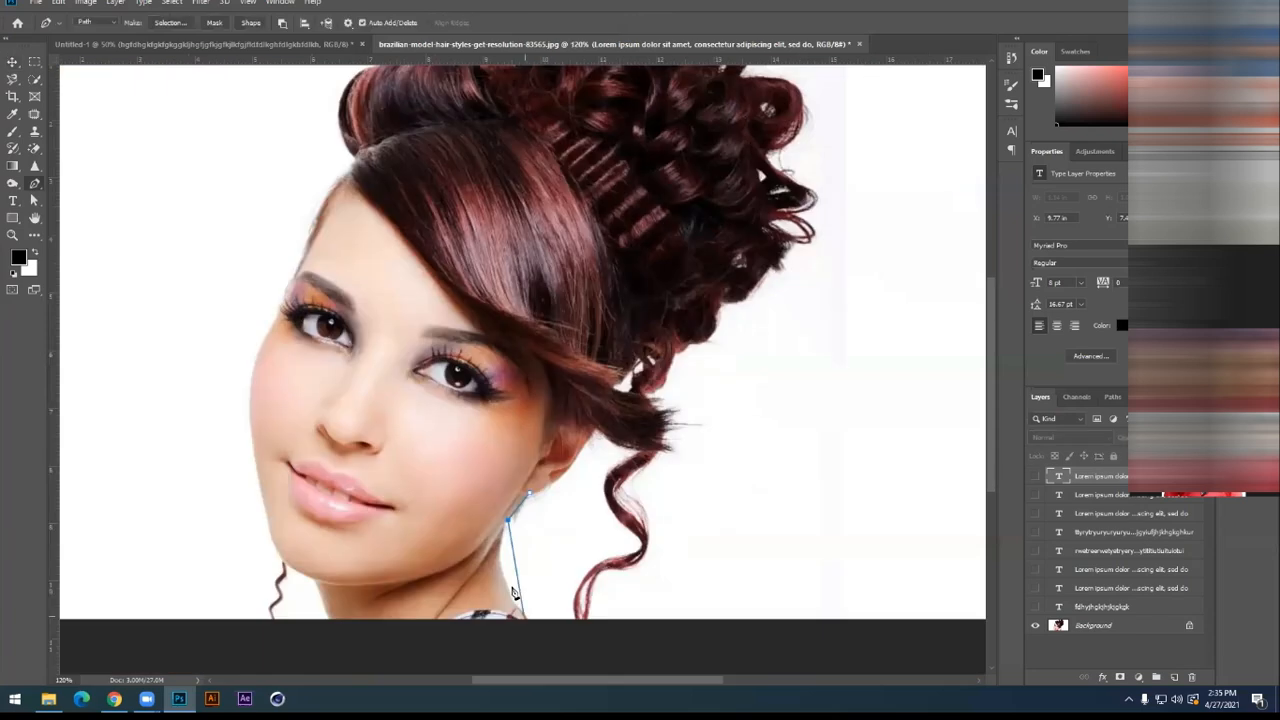
# Trace a path down the neck, along the photo's lower edge and up to the jaw, and place 8 pt Lorem ipsum text along it
pyautogui.moveTo(523, 617); pyautogui.dragTo(564, 657)
pyautogui.click(314, 586)
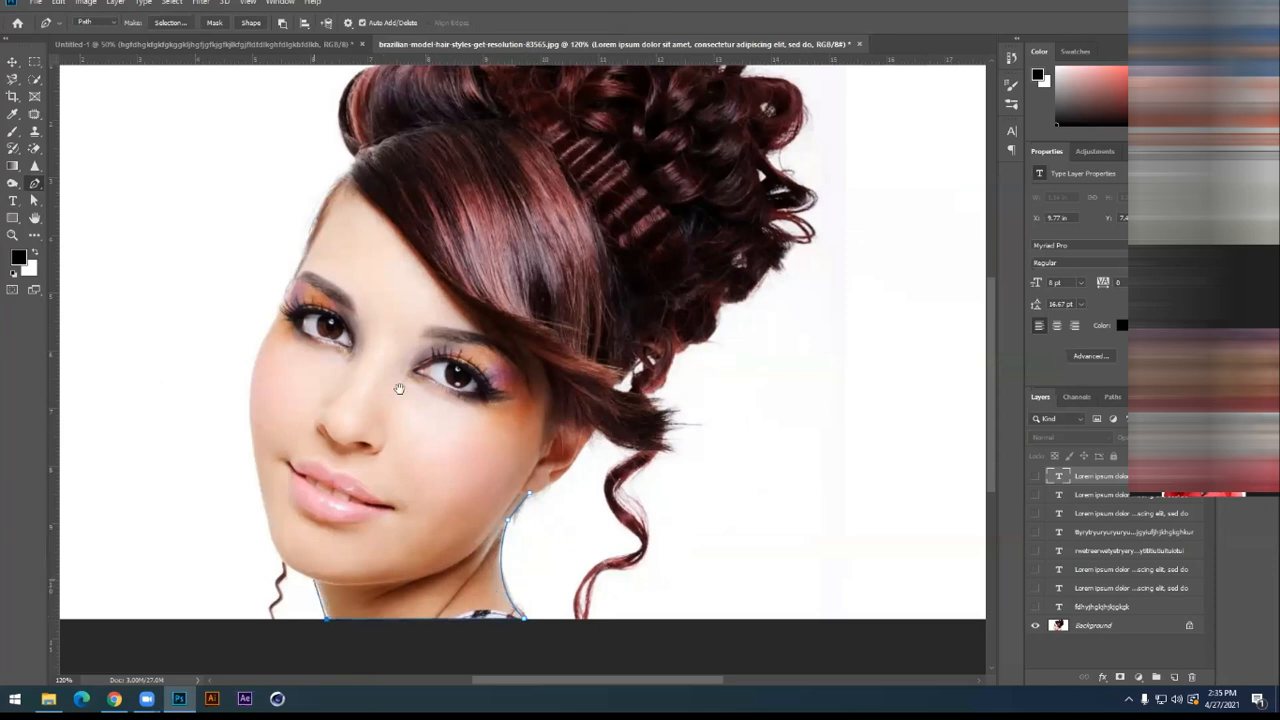
pyautogui.click(13, 200)
pyautogui.scroll(-3, 499, 338)
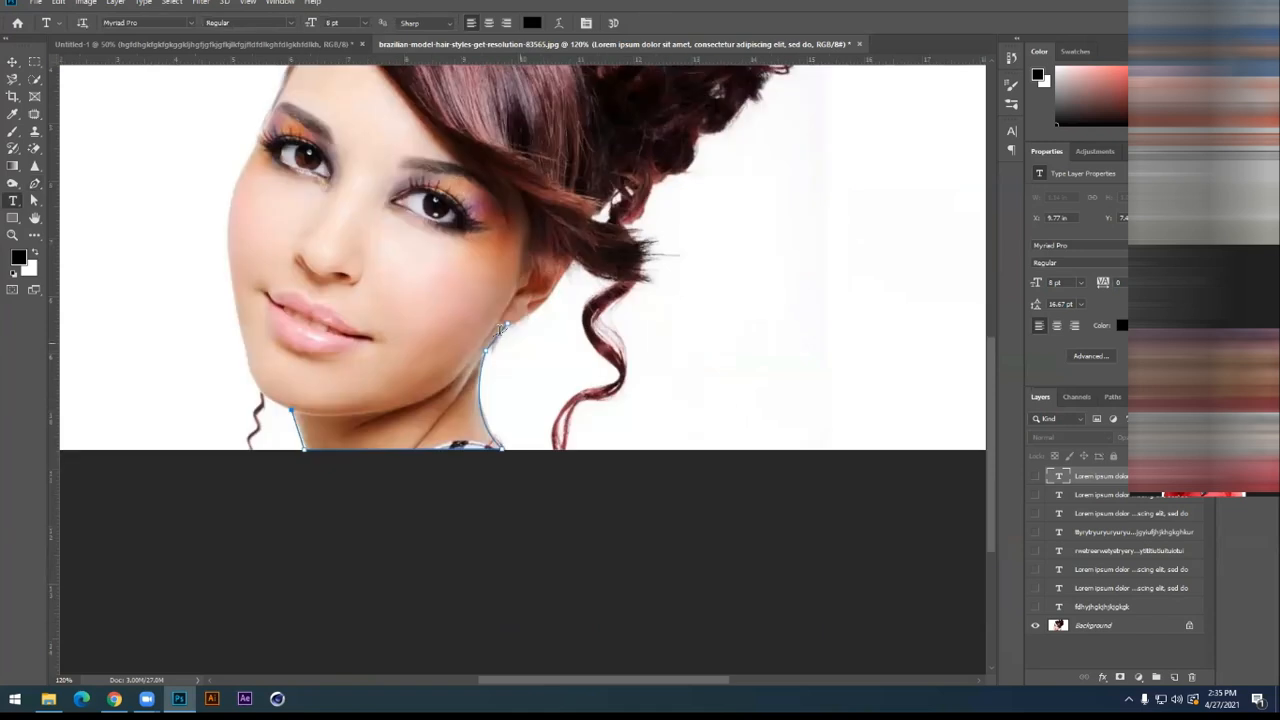
pyautogui.click(503, 337)
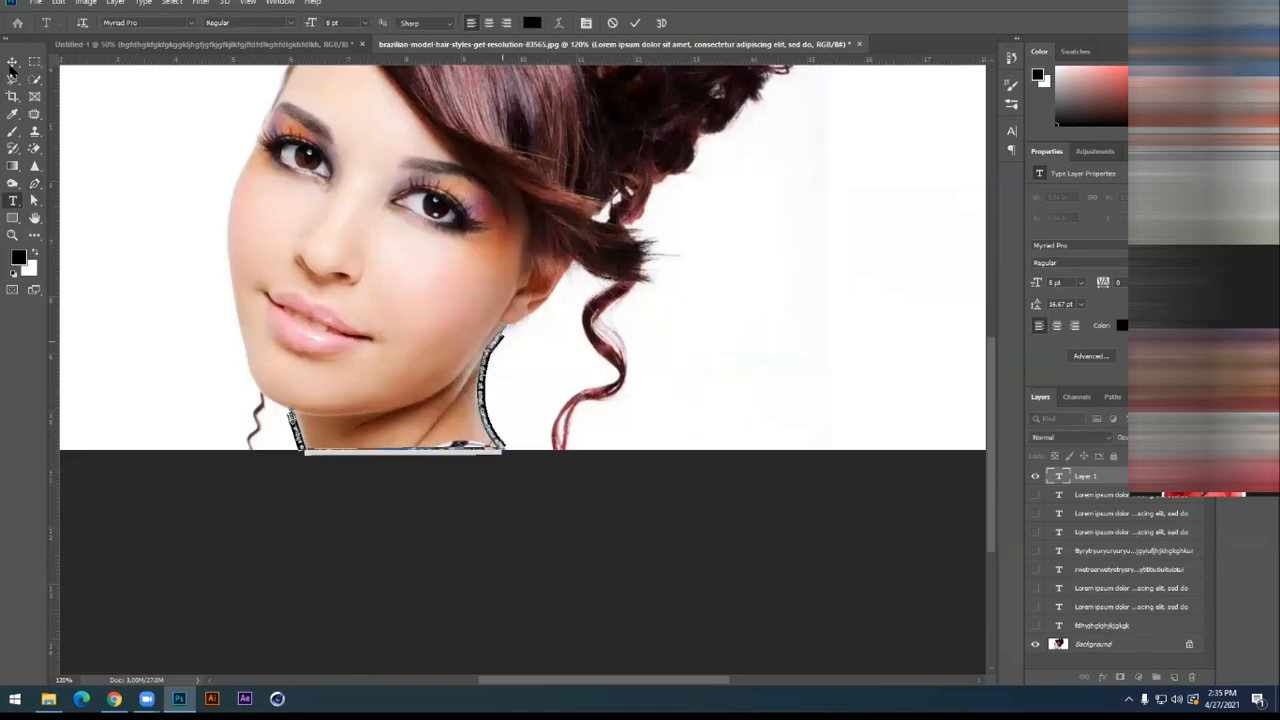
pyautogui.click(13, 61)
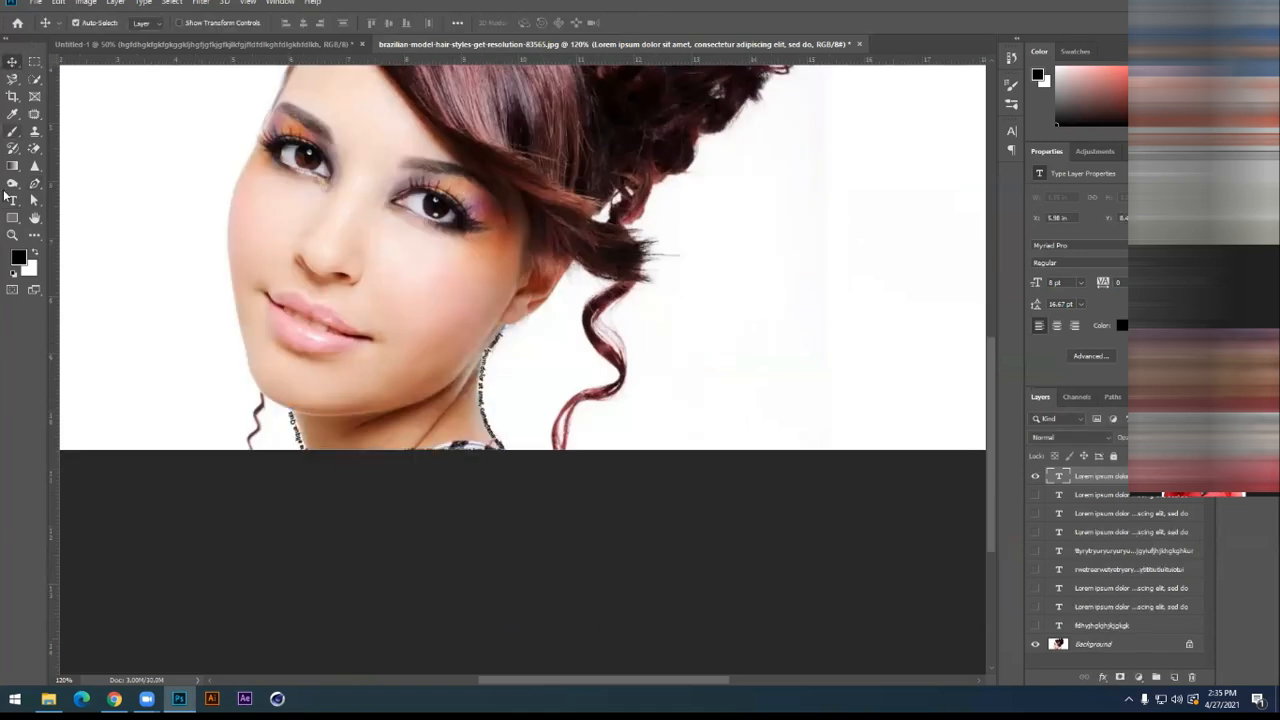
# Draw an open path along the neck crease from below the jaw to the collar and place 8 pt Lorem ipsum text along it
pyautogui.click(34, 184)
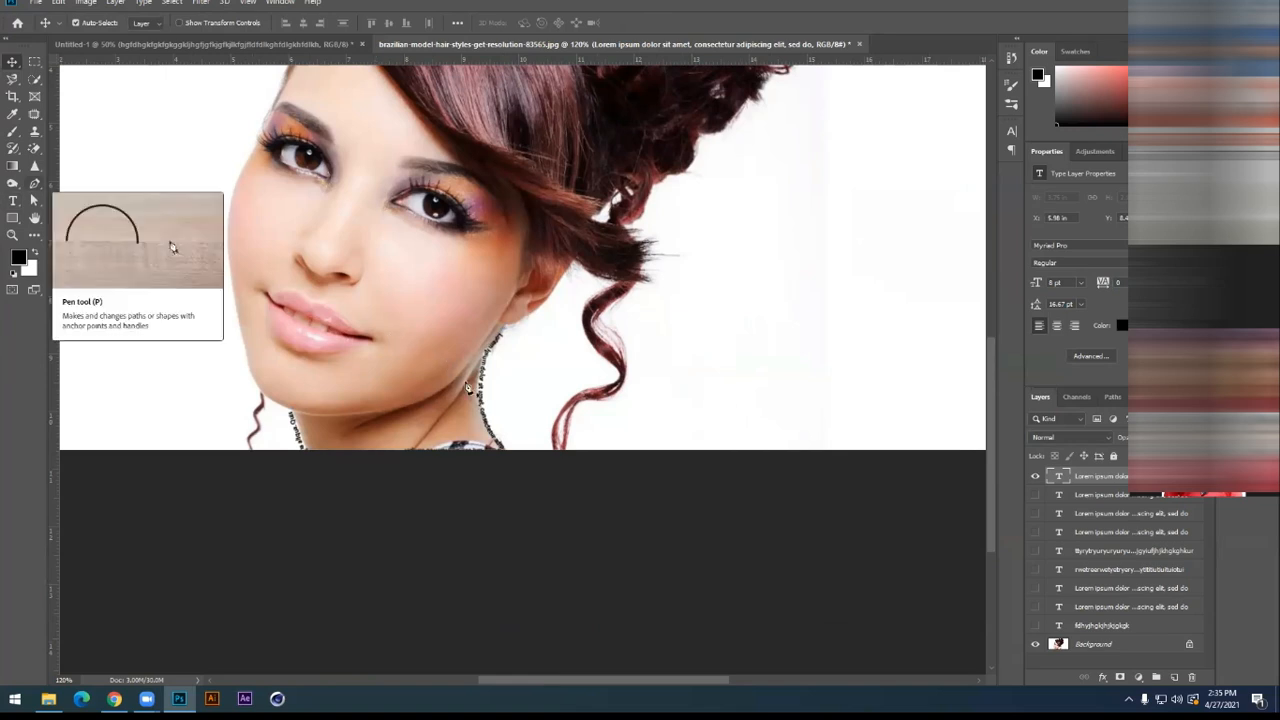
pyautogui.click(422, 441)
pyautogui.press('t')
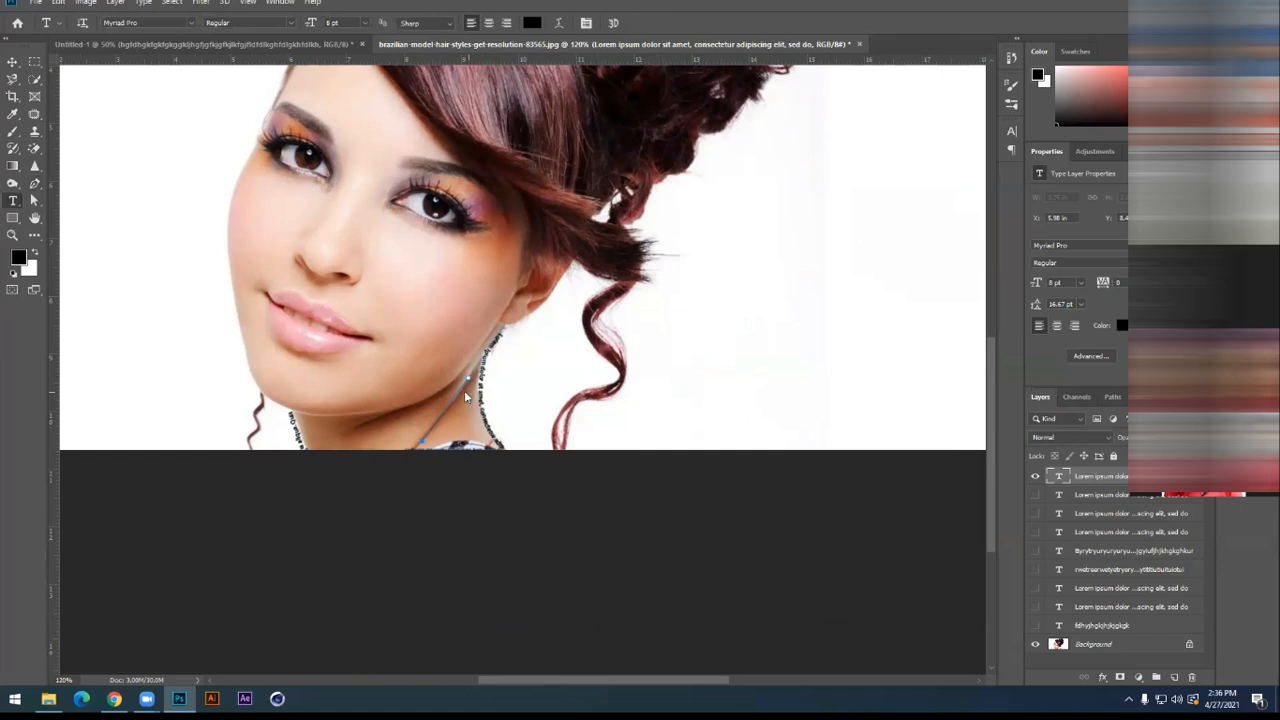
pyautogui.scroll(2, 466, 392)
pyautogui.scroll(1, 964, 386)
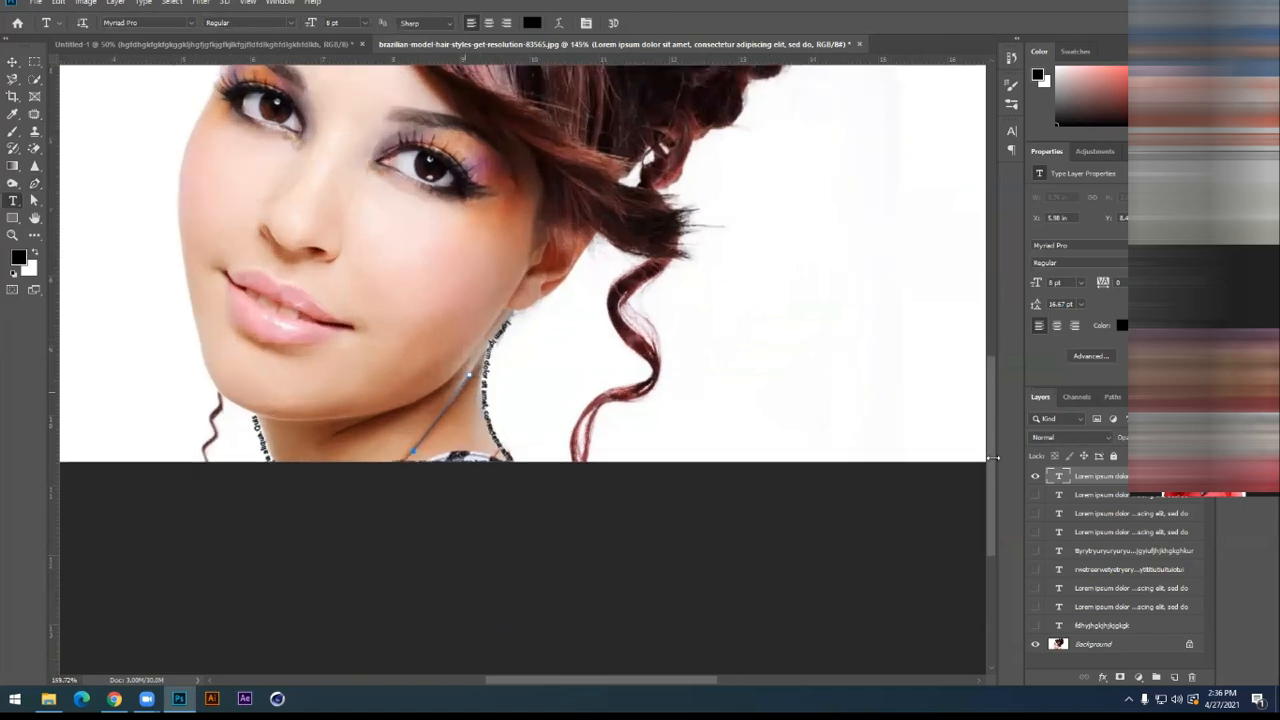
pyautogui.scroll(1, 450, 390)
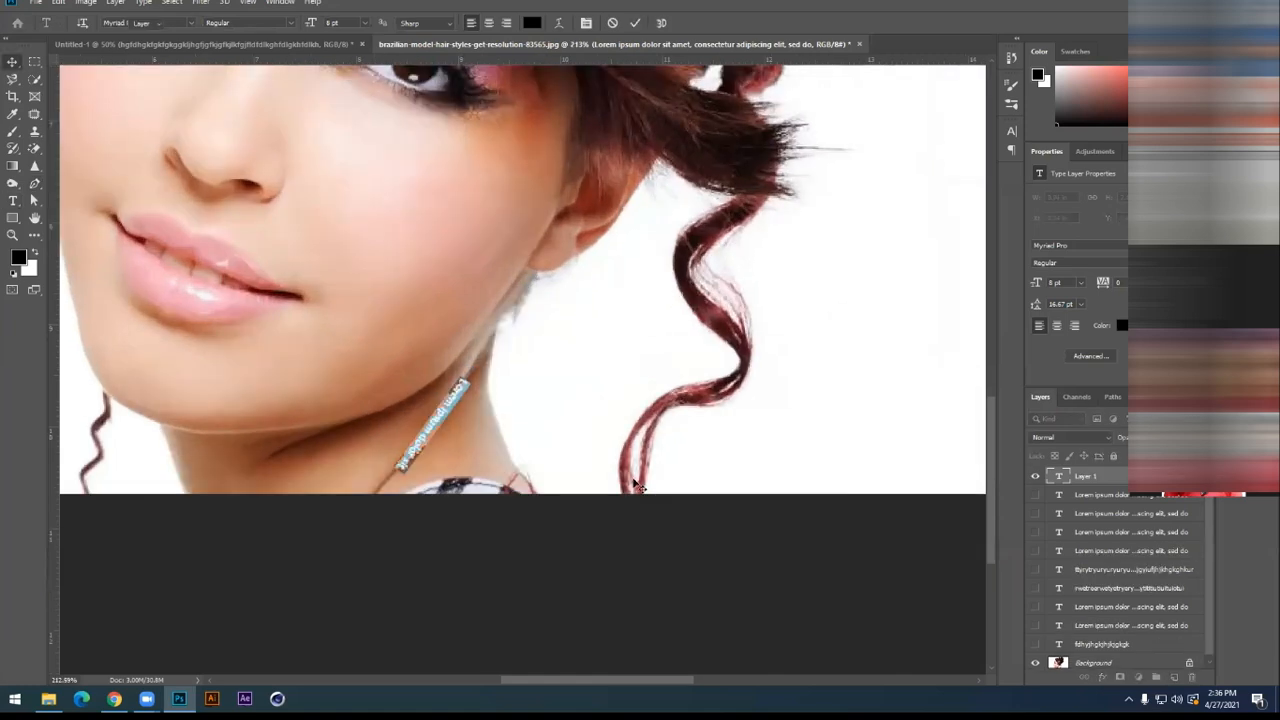
pyautogui.click(580, 419)
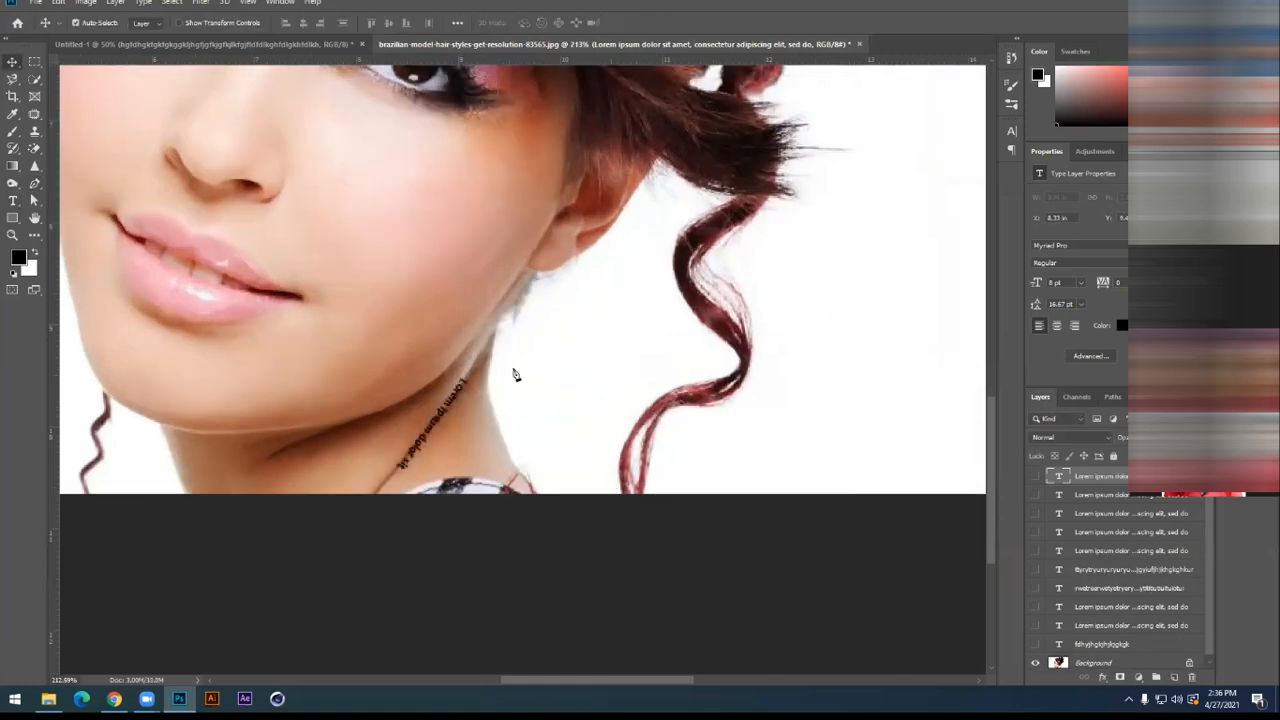
# Trace a path from the hair tips beside the ear up the fringe, around the front roll and over the top curls
pyautogui.press('p')
pyautogui.hotkey('ctrl', '0')
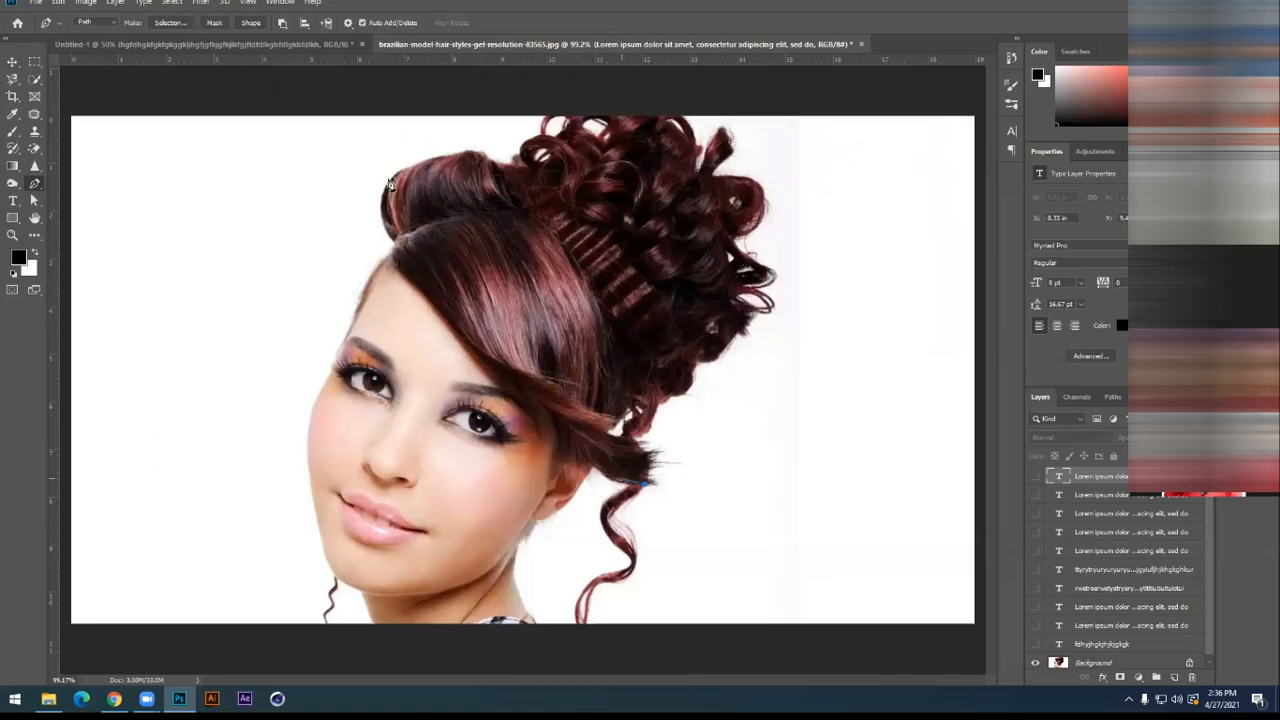
pyautogui.click(613, 481)
pyautogui.moveTo(400, 166); pyautogui.dragTo(441, 131)
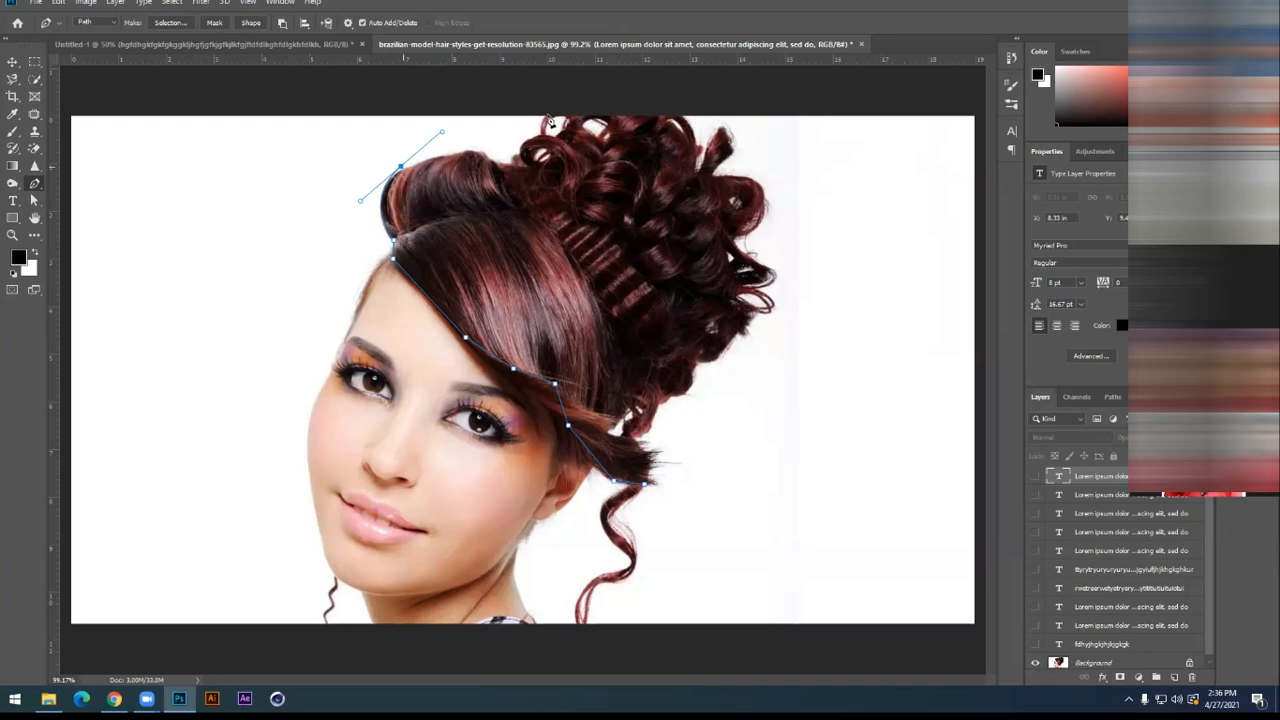
pyautogui.click(520, 157)
pyautogui.click(684, 118)
pyautogui.click(692, 171)
pyautogui.click(705, 167)
pyautogui.click(719, 127)
pyautogui.click(731, 150)
pyautogui.click(712, 171)
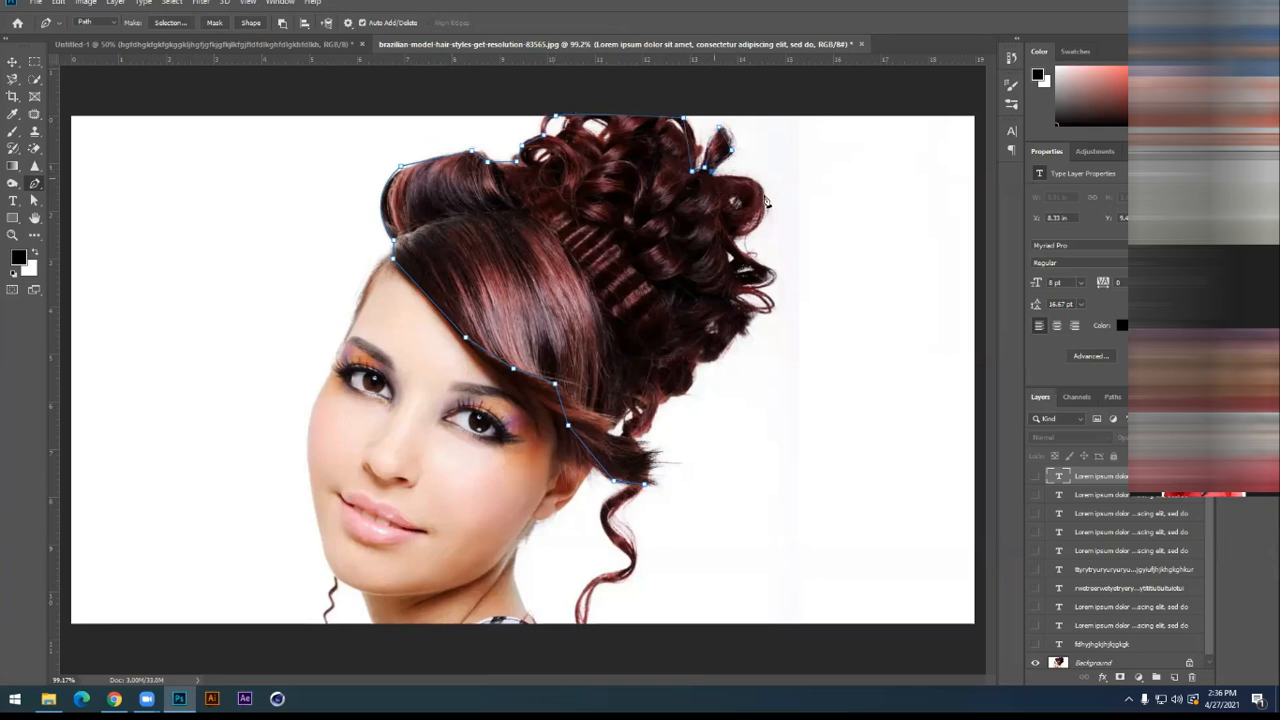
# Continue the hair path down the outer edge of the curls and close it at the hair tips beside the ear
pyautogui.moveTo(765, 193); pyautogui.dragTo(762, 224)
pyautogui.click(733, 231)
pyautogui.click(774, 271)
pyautogui.click(753, 289)
pyautogui.click(774, 303)
pyautogui.click(762, 313)
pyautogui.click(748, 311)
pyautogui.click(748, 325)
pyautogui.click(723, 350)
pyautogui.click(697, 362)
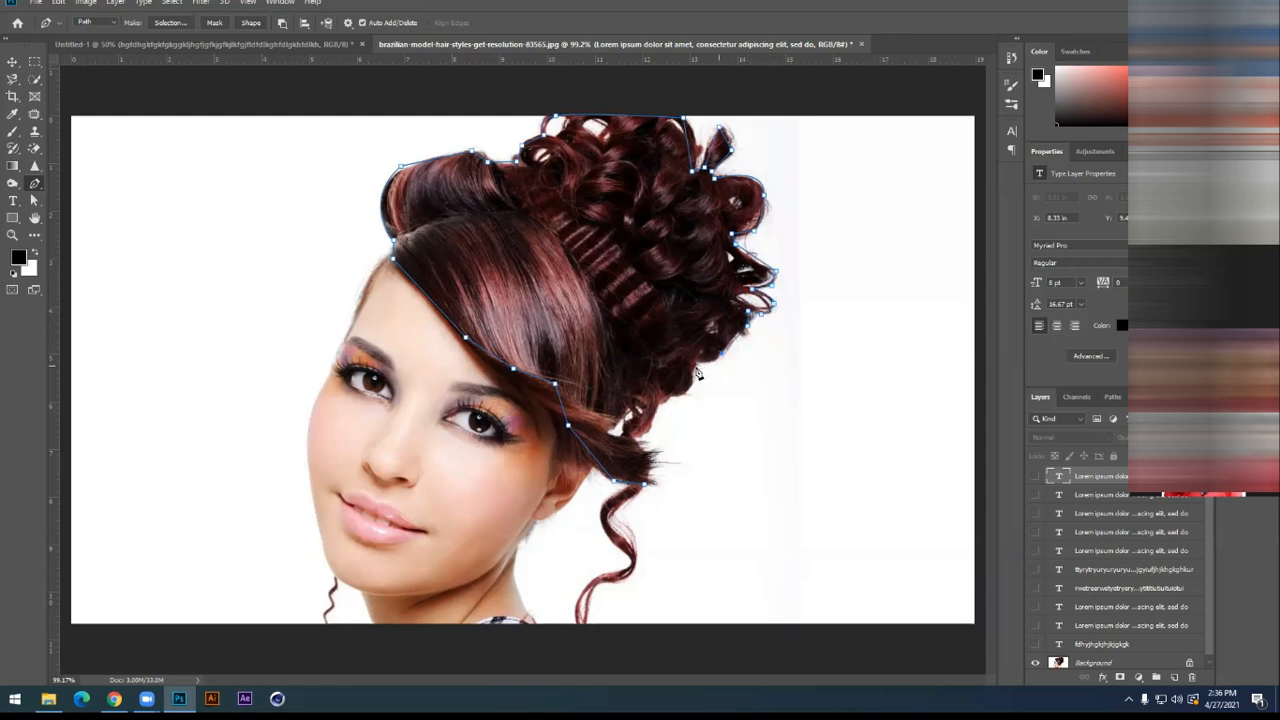
pyautogui.click(690, 386)
pyautogui.click(682, 394)
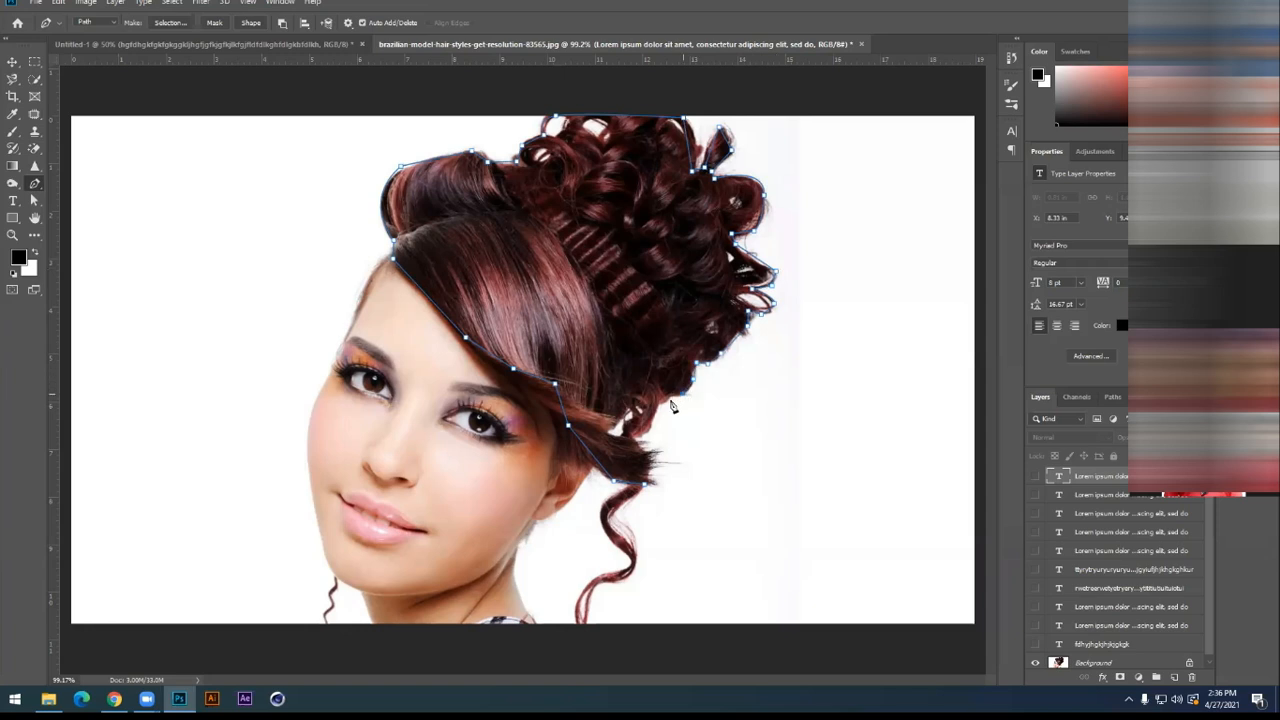
pyautogui.click(638, 440)
pyautogui.click(646, 484)
# Place black 12 pt Lorem ipsum text around the closed hair outline, filling the whole path
pyautogui.press('t')
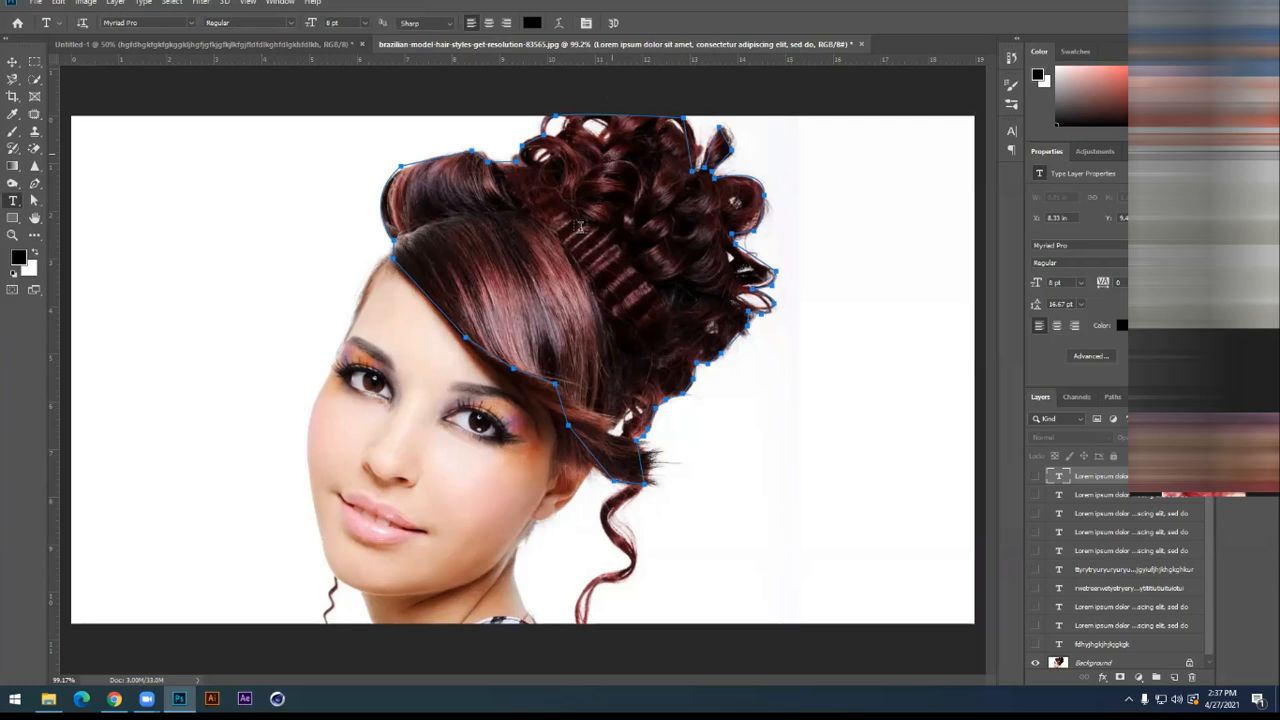
pyautogui.scroll(1, 528, 188)
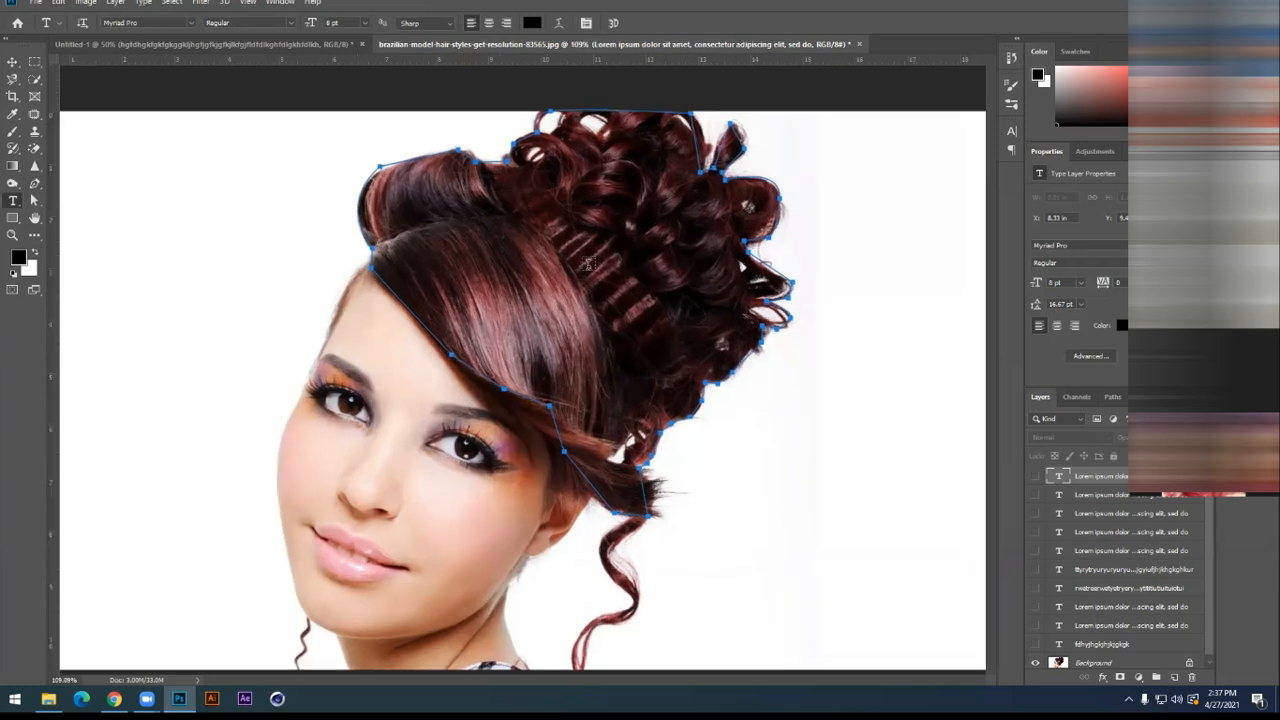
pyautogui.scroll(1, 600, 165)
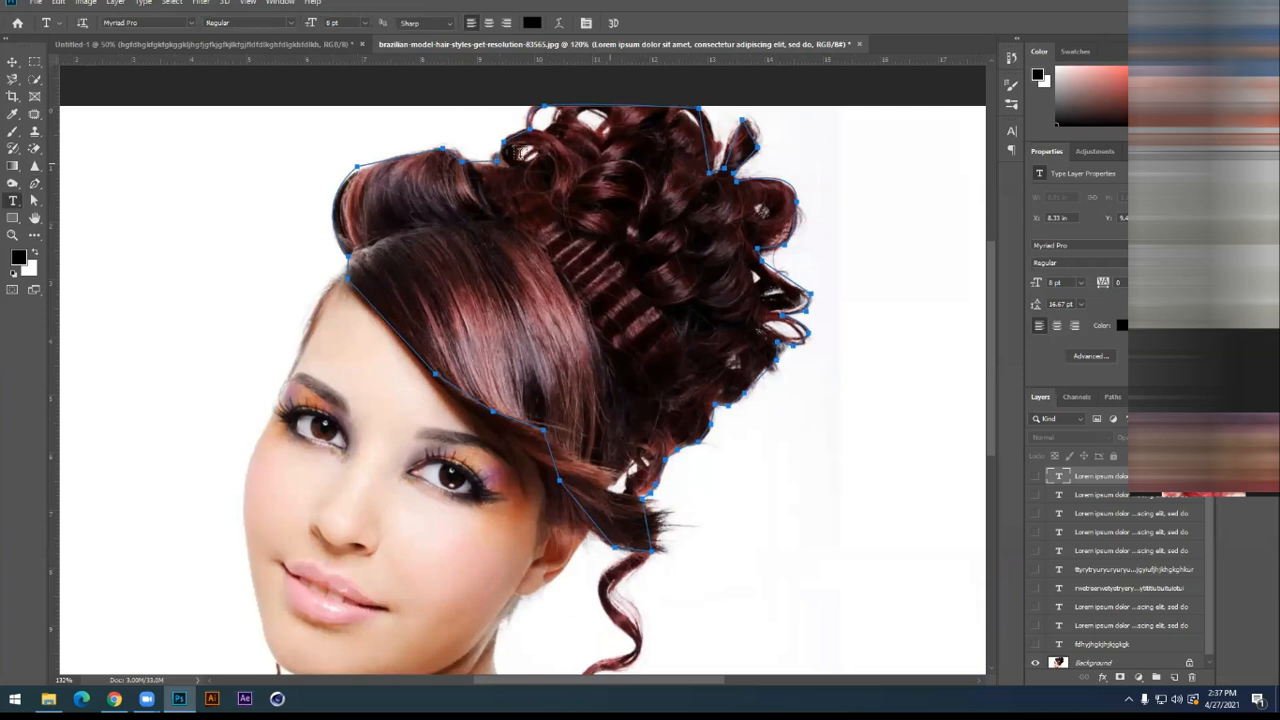
pyautogui.scroll(2, 600, 156)
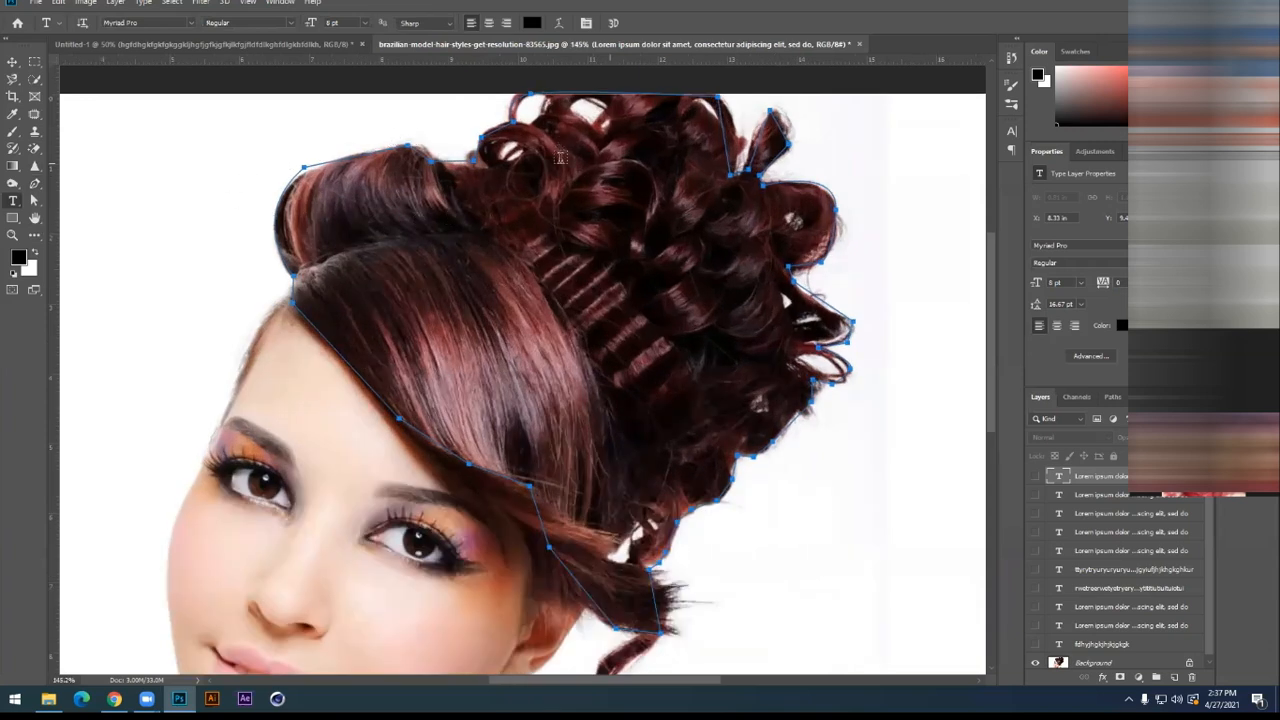
pyautogui.scroll(-2, 558, 146)
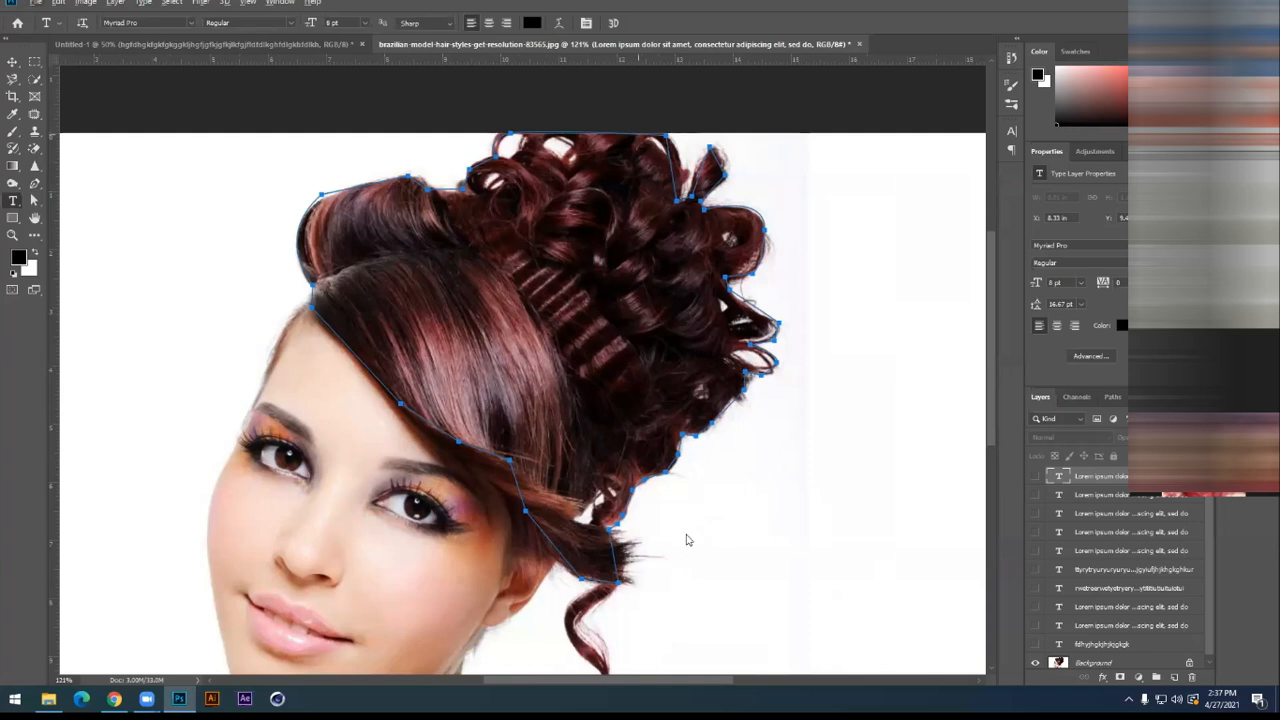
pyautogui.click(701, 432)
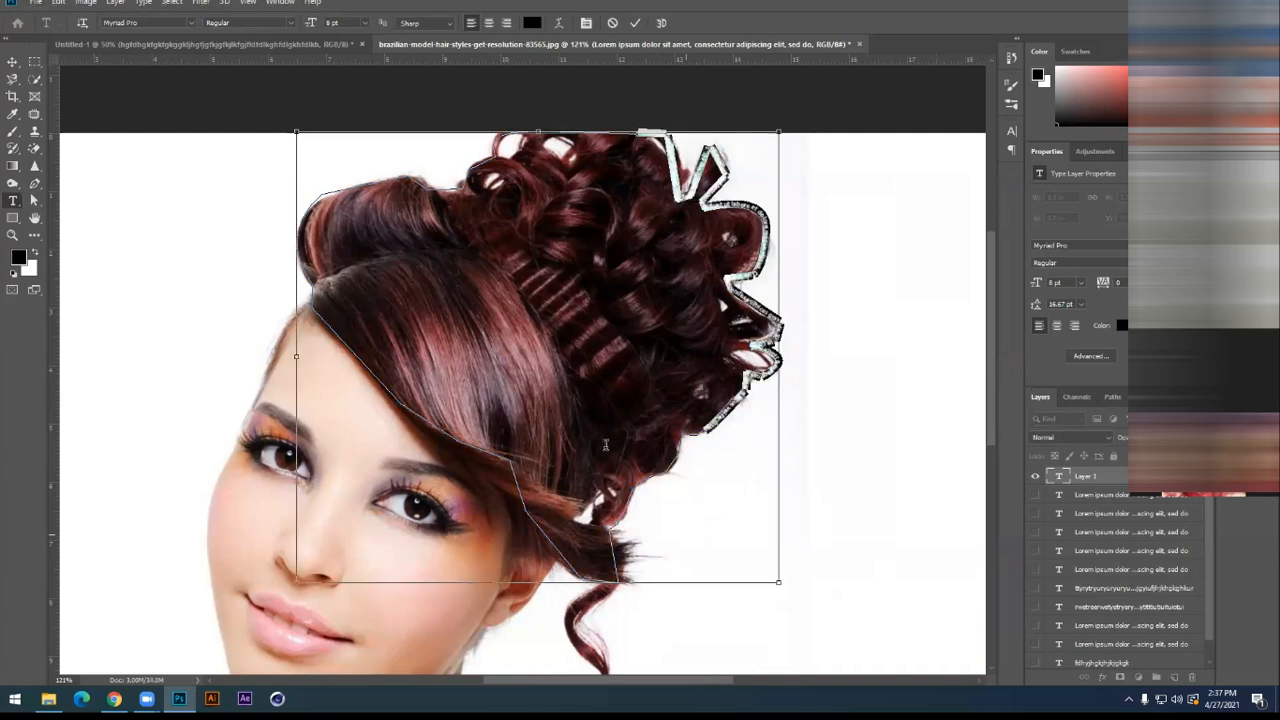
pyautogui.click(1036, 475)
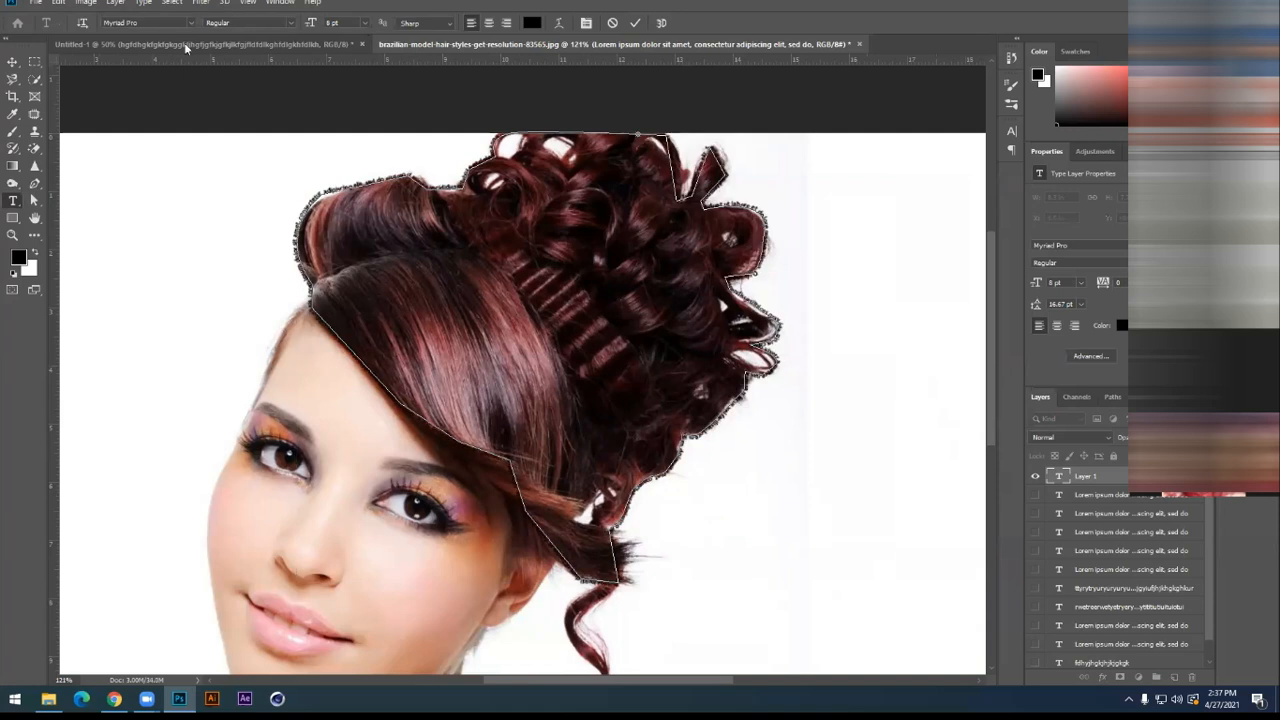
pyautogui.click(13, 62)
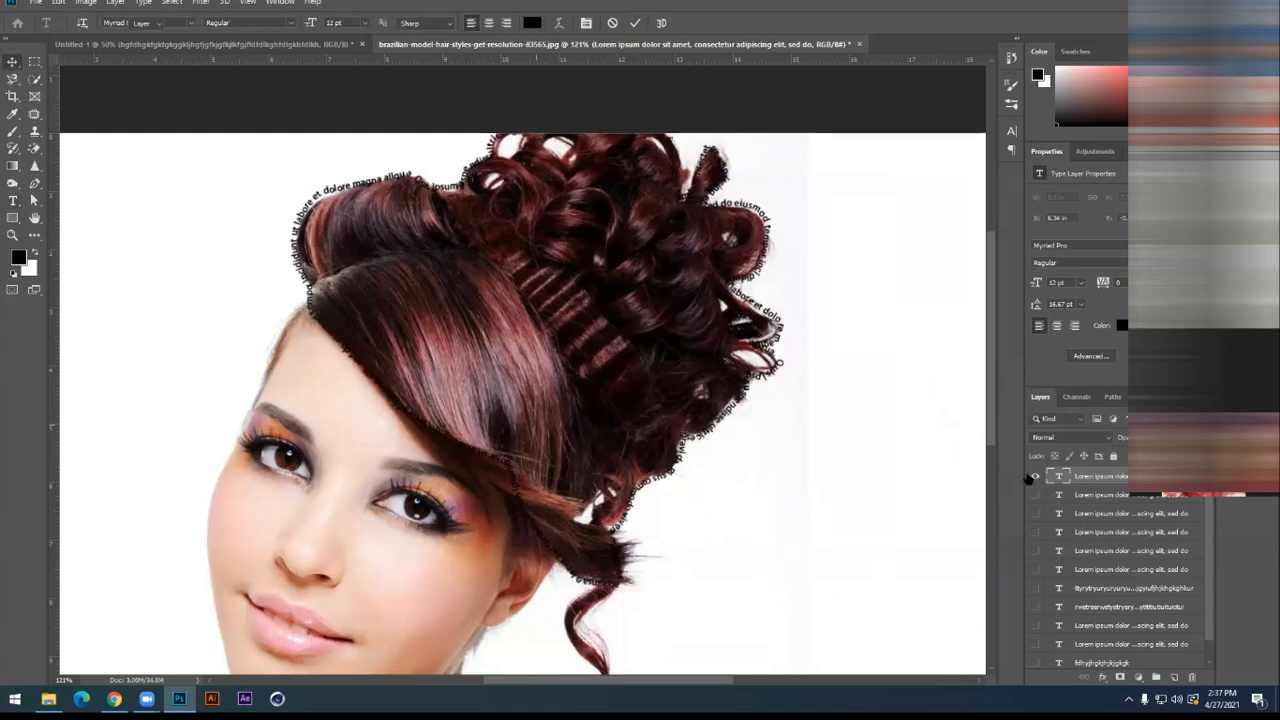
# Trace an open path down the long loose curl below the ear and place 12 pt Lorem ipsum text along it
pyautogui.moveTo(784, 510); pyautogui.dragTo(762, 452)
pyautogui.moveTo(560, 506); pyautogui.dragTo(489, 446)
pyautogui.click(516, 386)
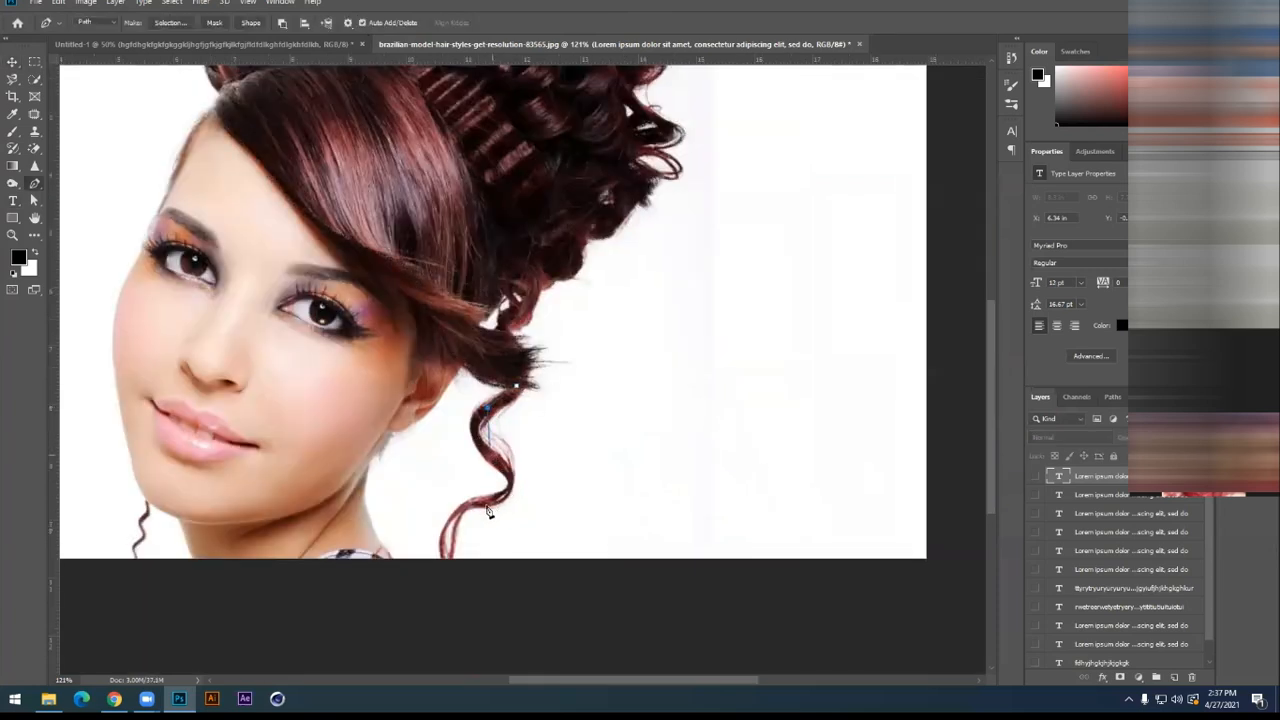
pyautogui.click(445, 566)
pyautogui.press('t')
pyautogui.scroll(2, 527, 414)
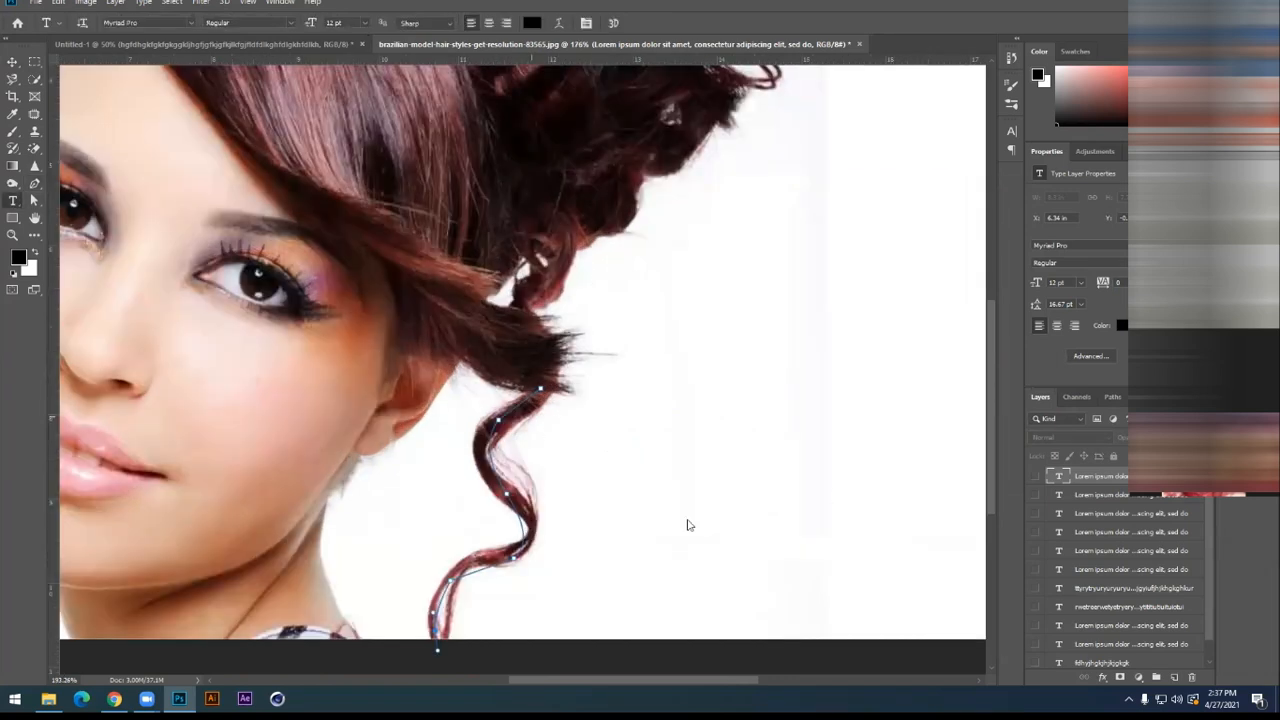
pyautogui.scroll(1, 493, 590)
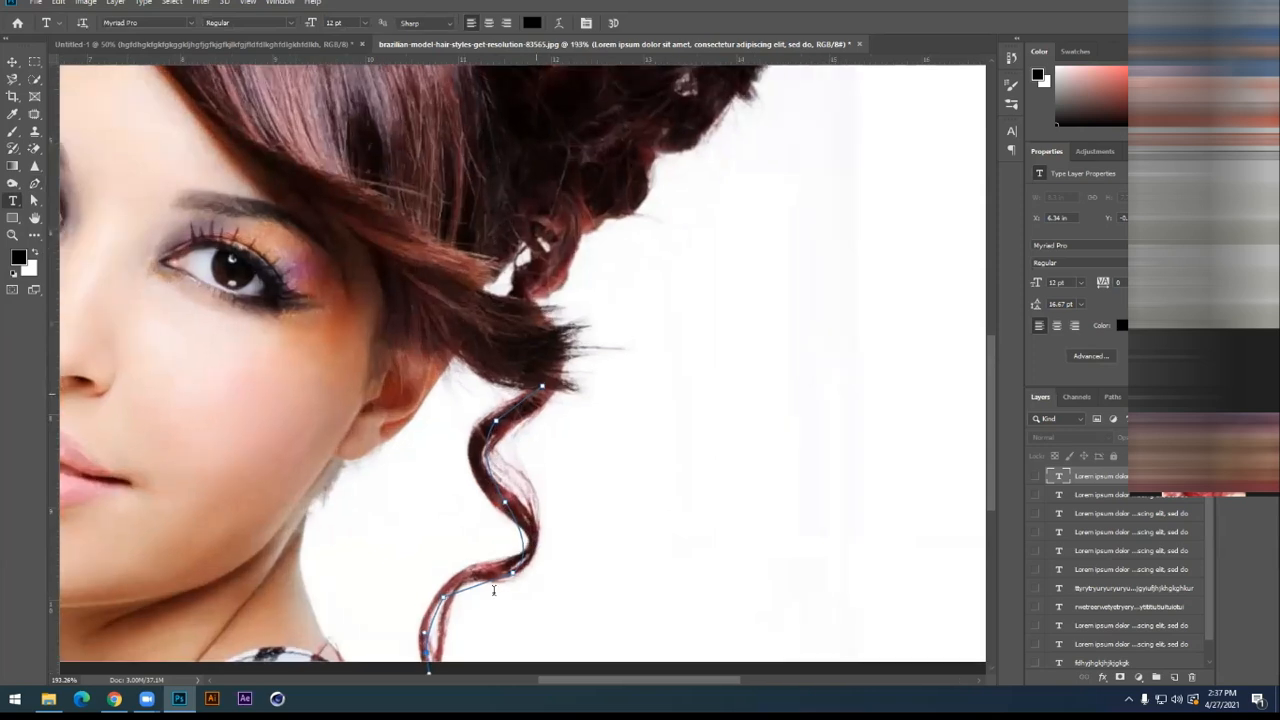
pyautogui.click(537, 395)
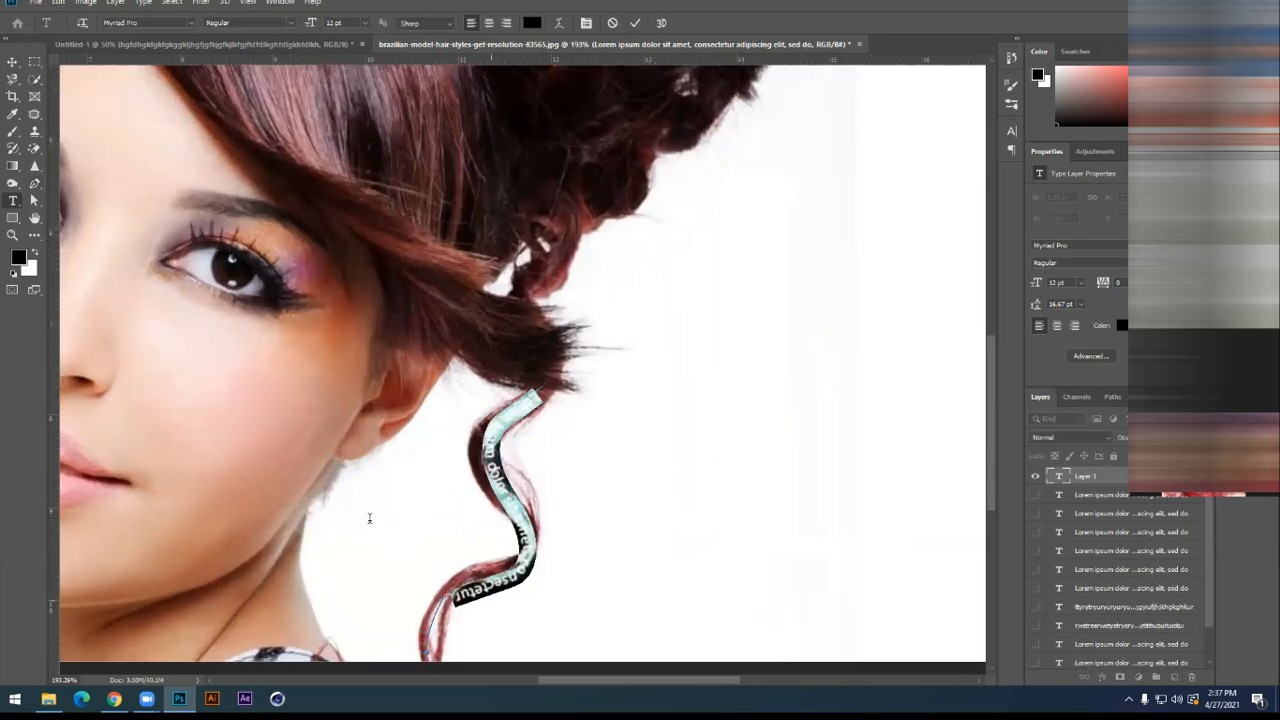
pyautogui.press('Right')
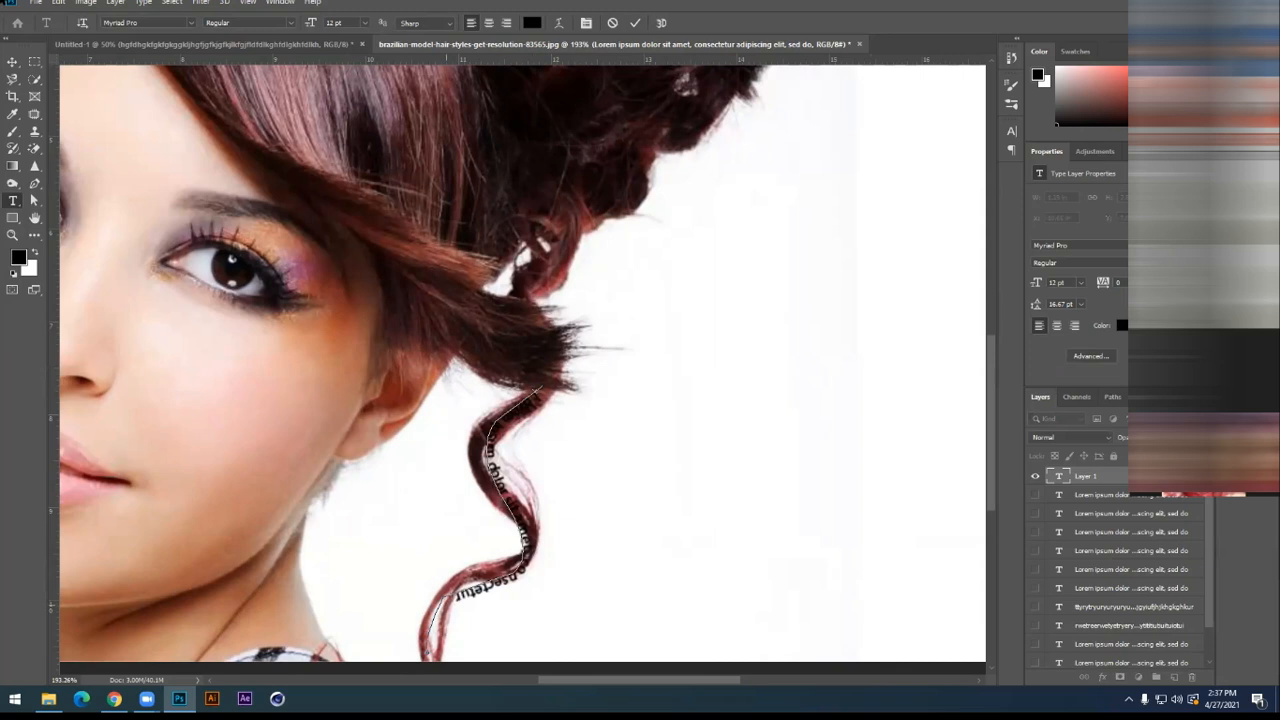
pyautogui.click(13, 63)
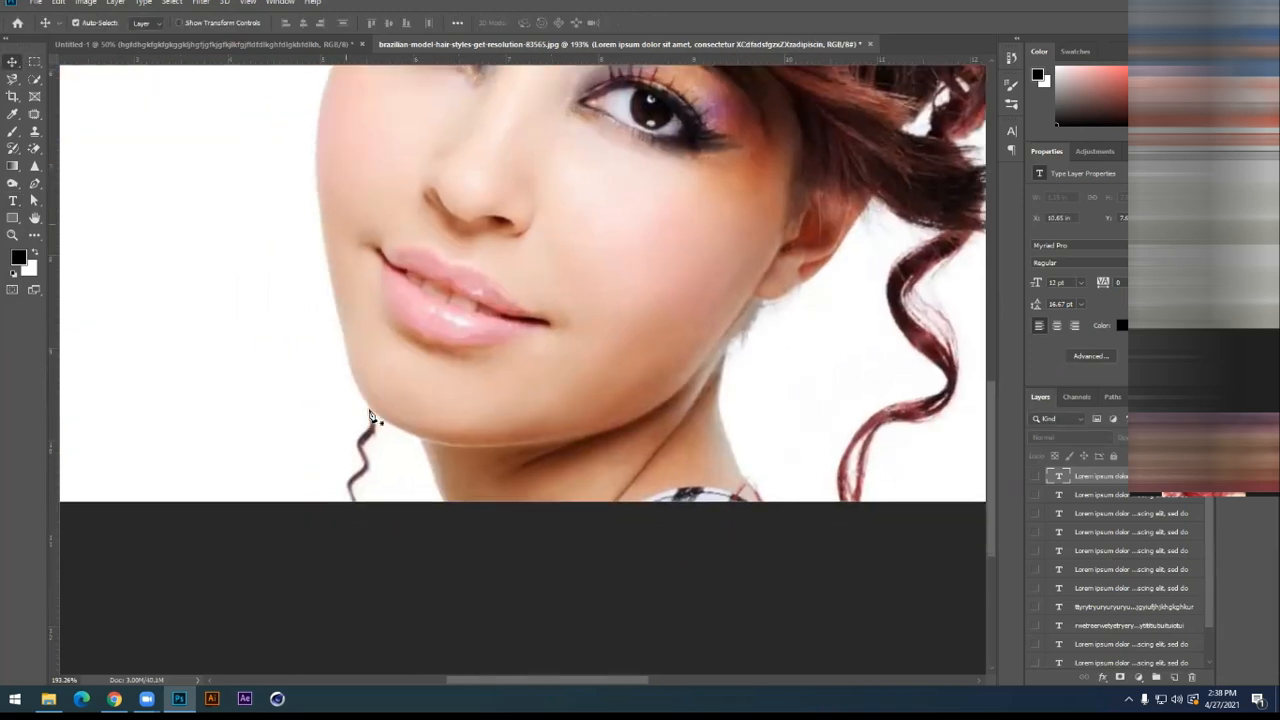
# Trace an open path down the small curl beside the chin and place 12 pt Lorem ipsum text along it
pyautogui.press('p')
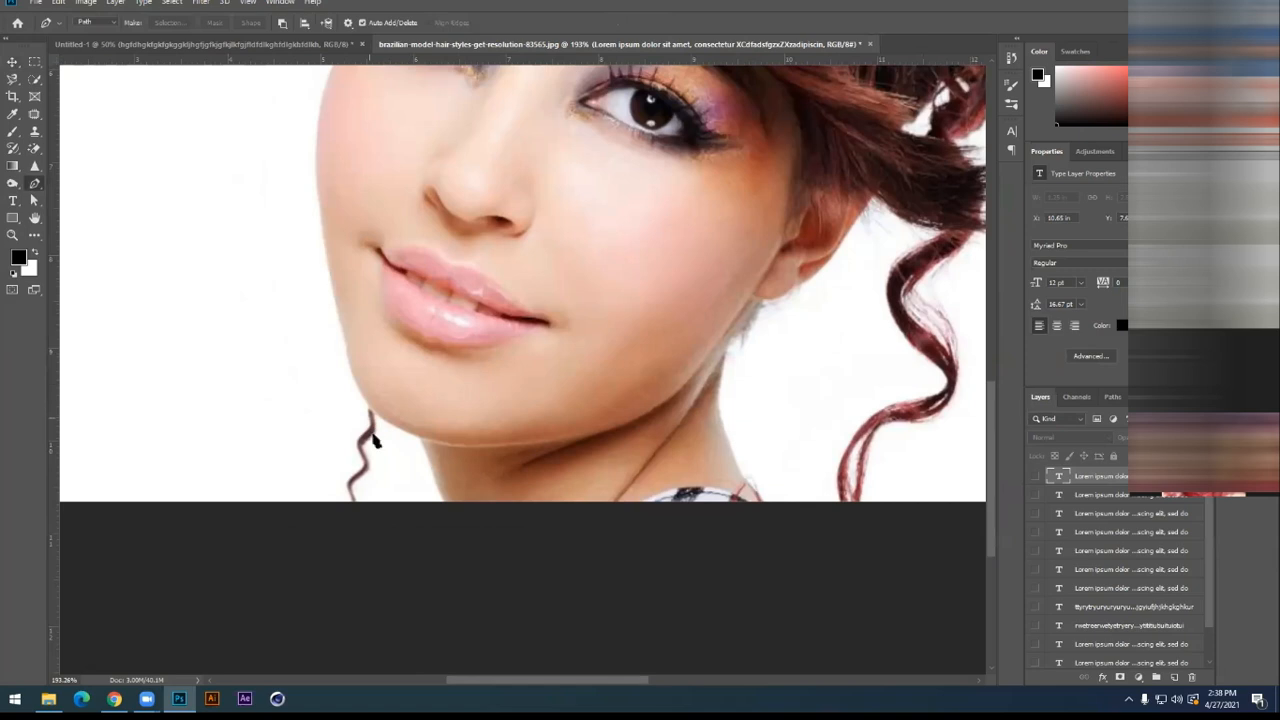
pyautogui.click(361, 442)
pyautogui.moveTo(367, 462); pyautogui.dragTo(348, 500)
pyautogui.press('t')
pyautogui.scroll(3, 415, 437)
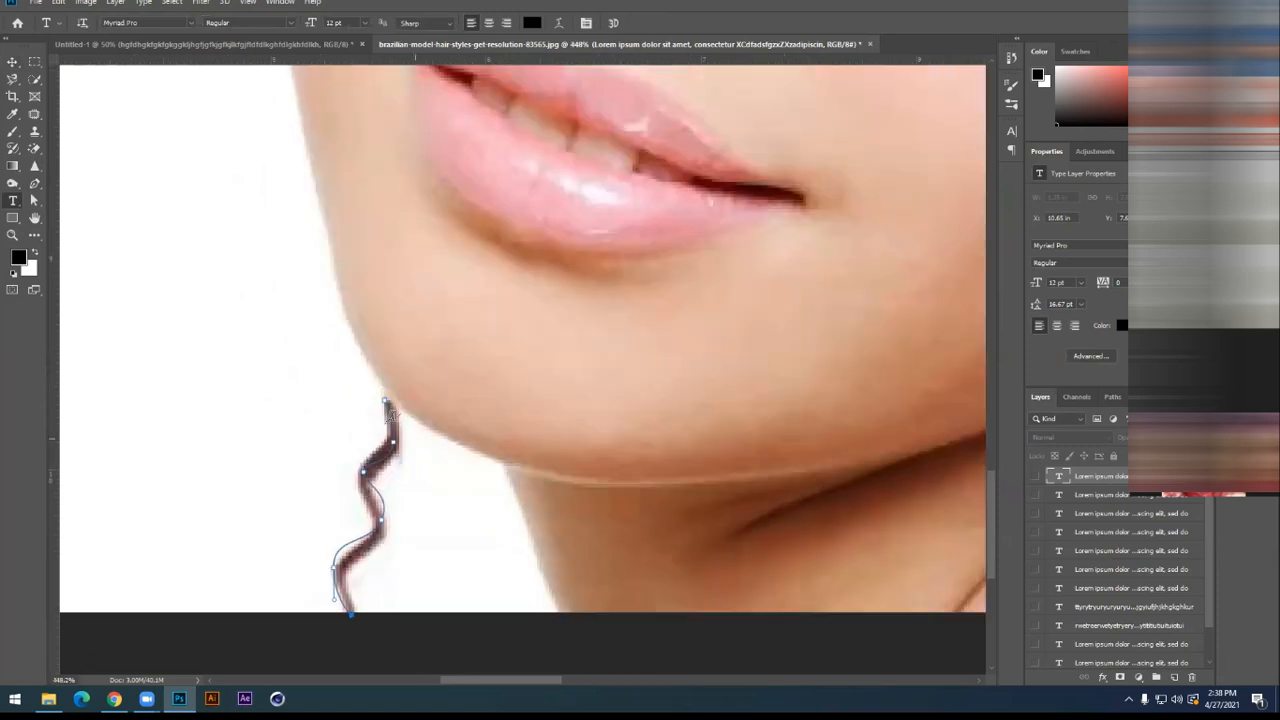
pyautogui.click(384, 403)
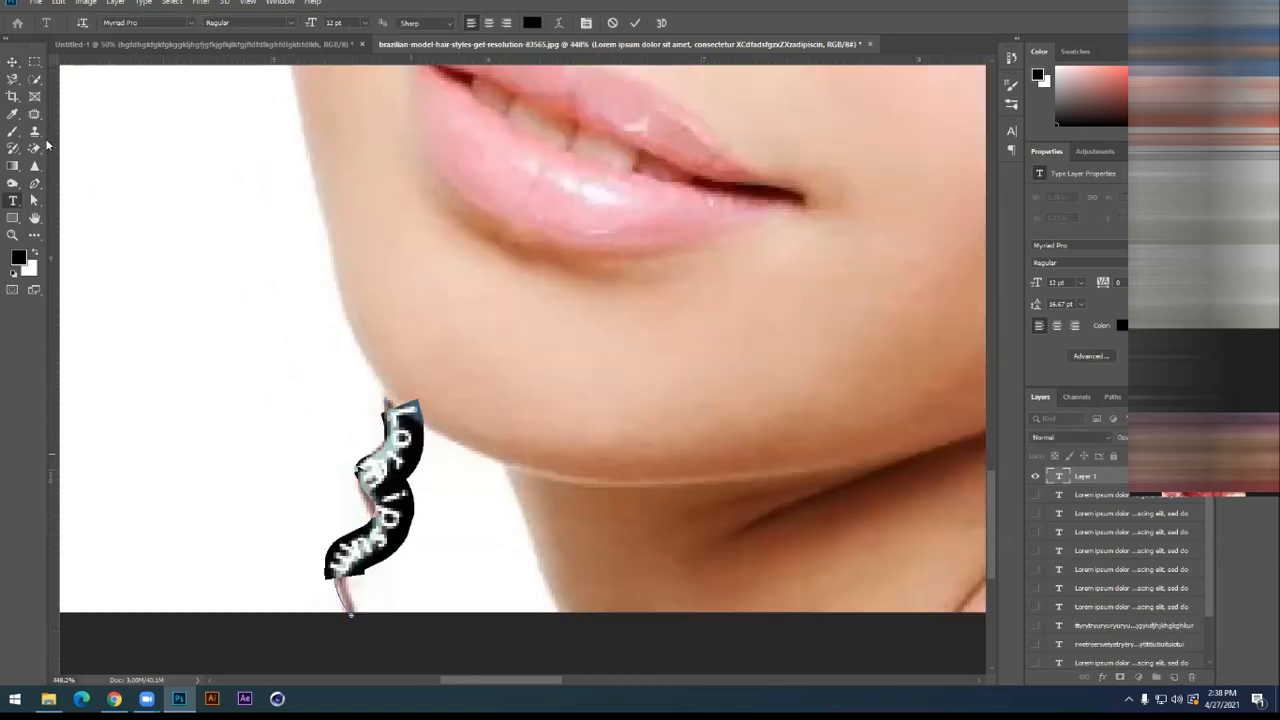
pyautogui.click(13, 59)
pyautogui.hotkey('ctrl', '-')
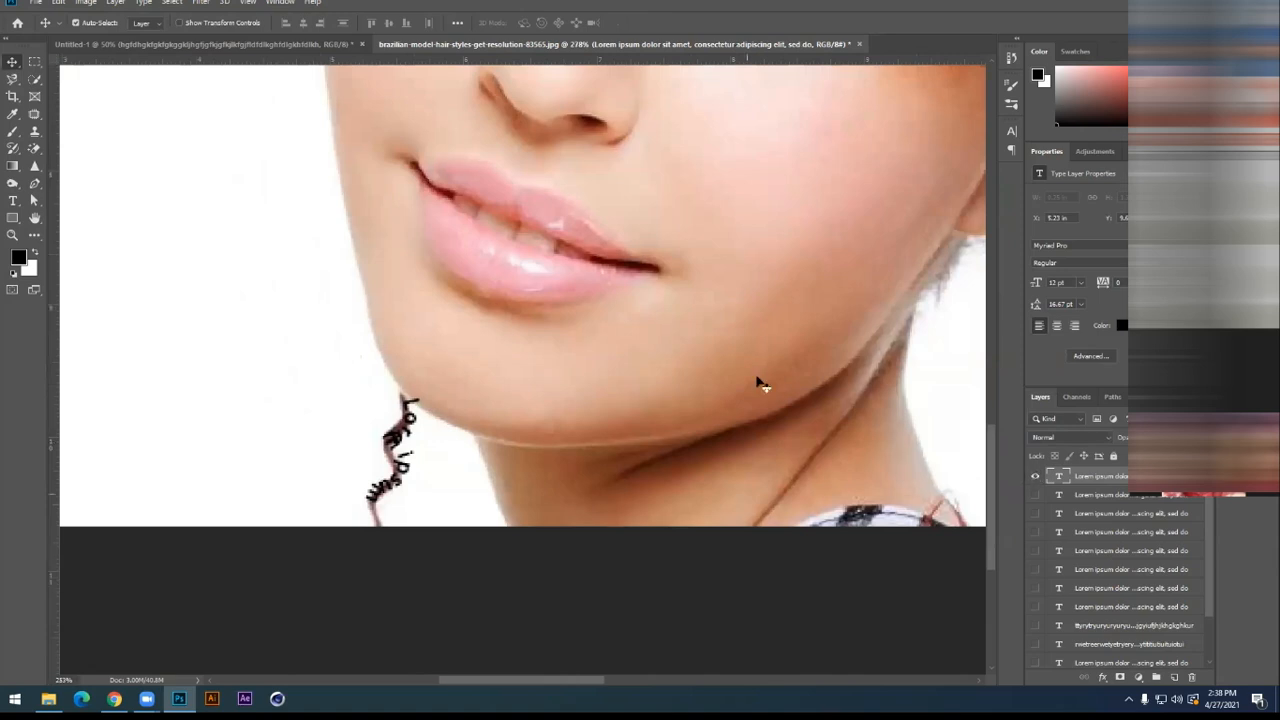
# Make all the Lorem ipsum and other text layers visible together over the whole portrait
pyautogui.scroll(-8, 860, 497)
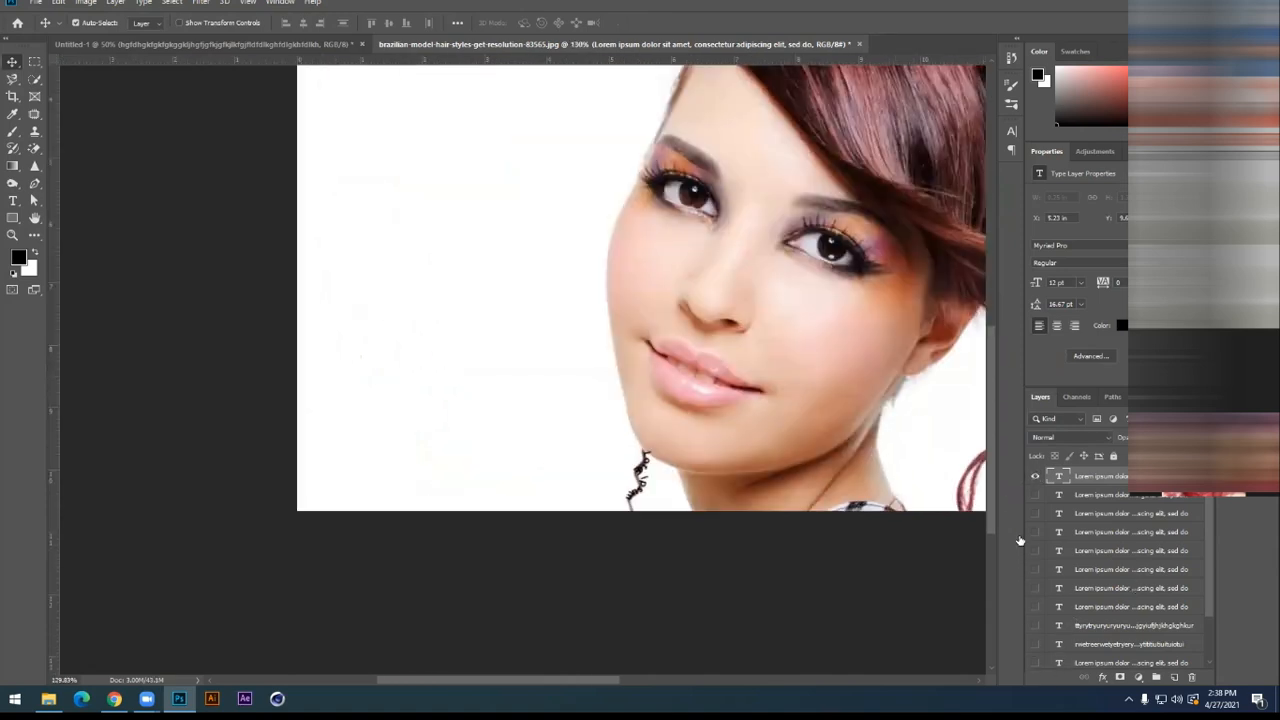
pyautogui.scroll(-1, 1030, 500)
pyautogui.click(1033, 479)
pyautogui.scroll(-3, 1059, 547)
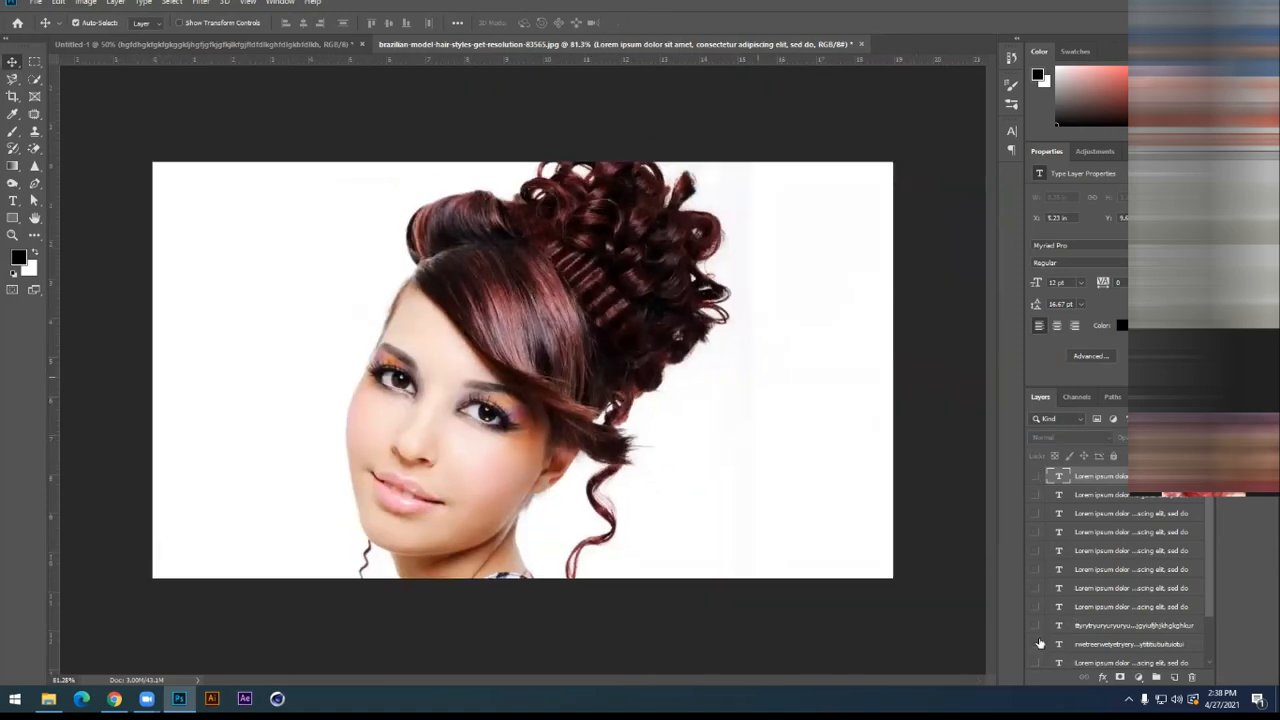
pyautogui.scroll(-1, 1040, 648)
pyautogui.keyDown('alt'); pyautogui.click(1037, 656); pyautogui.keyUp('alt')
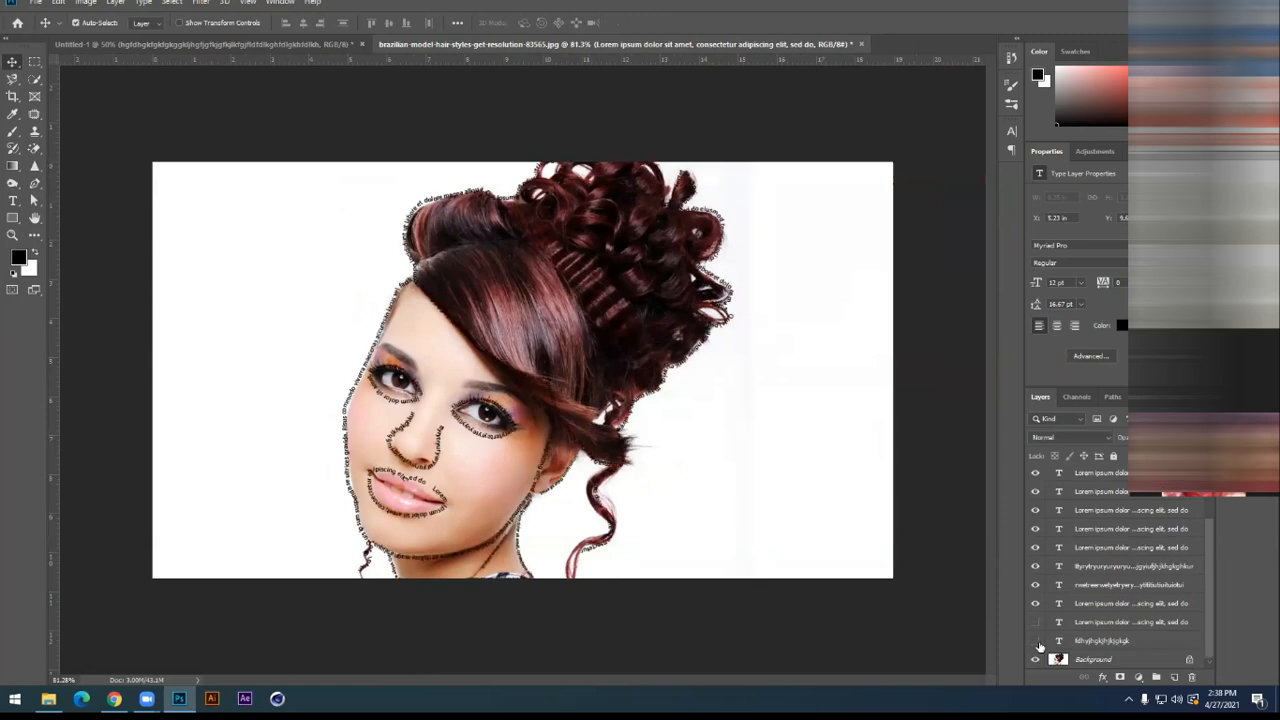
# Add a new layer directly above the Background and fill it with white to cover the photo behind the text
pyautogui.click(1150, 659)
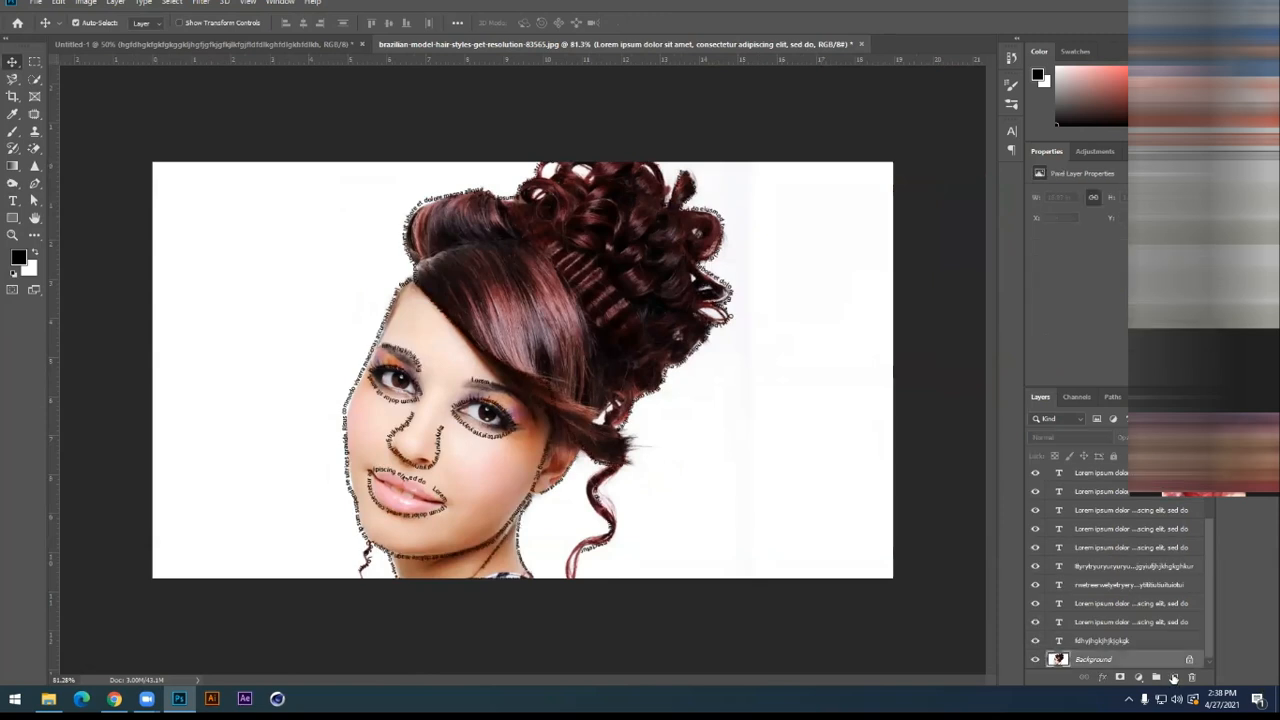
pyautogui.click(1174, 678)
pyautogui.hotkey('ctrl', 'BackSpace')
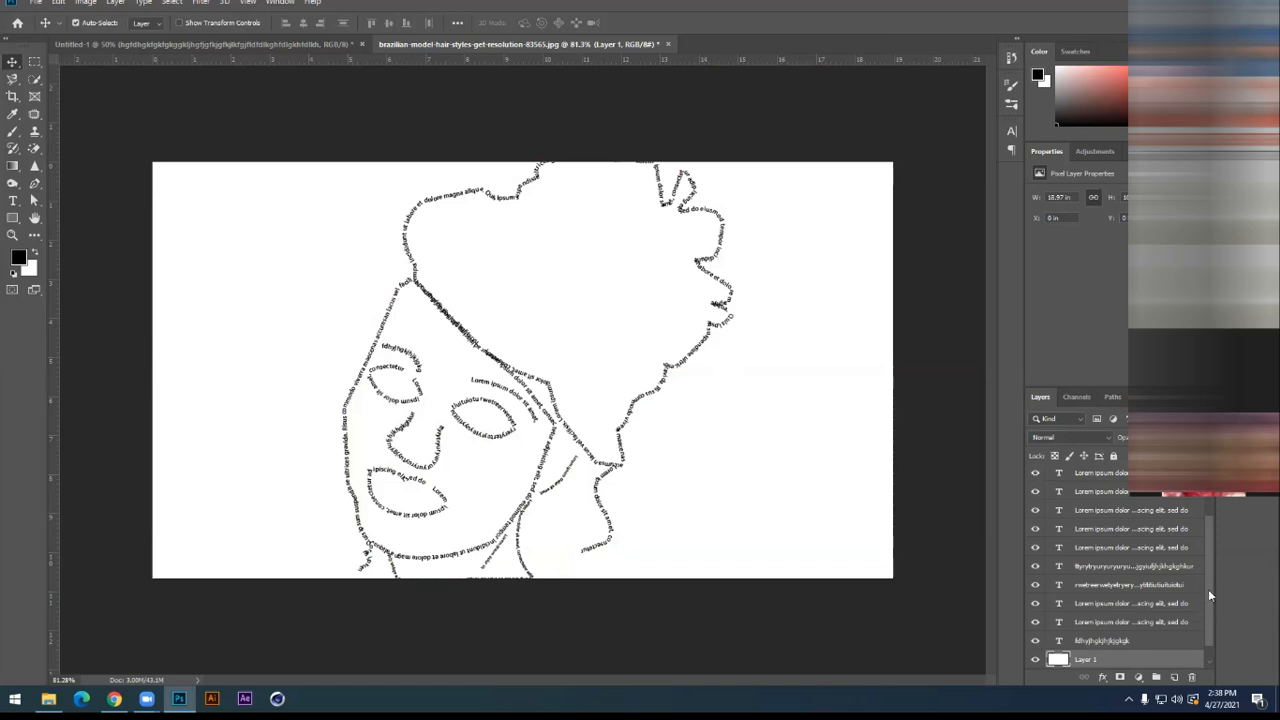
pyautogui.scroll(-1, 1208, 589)
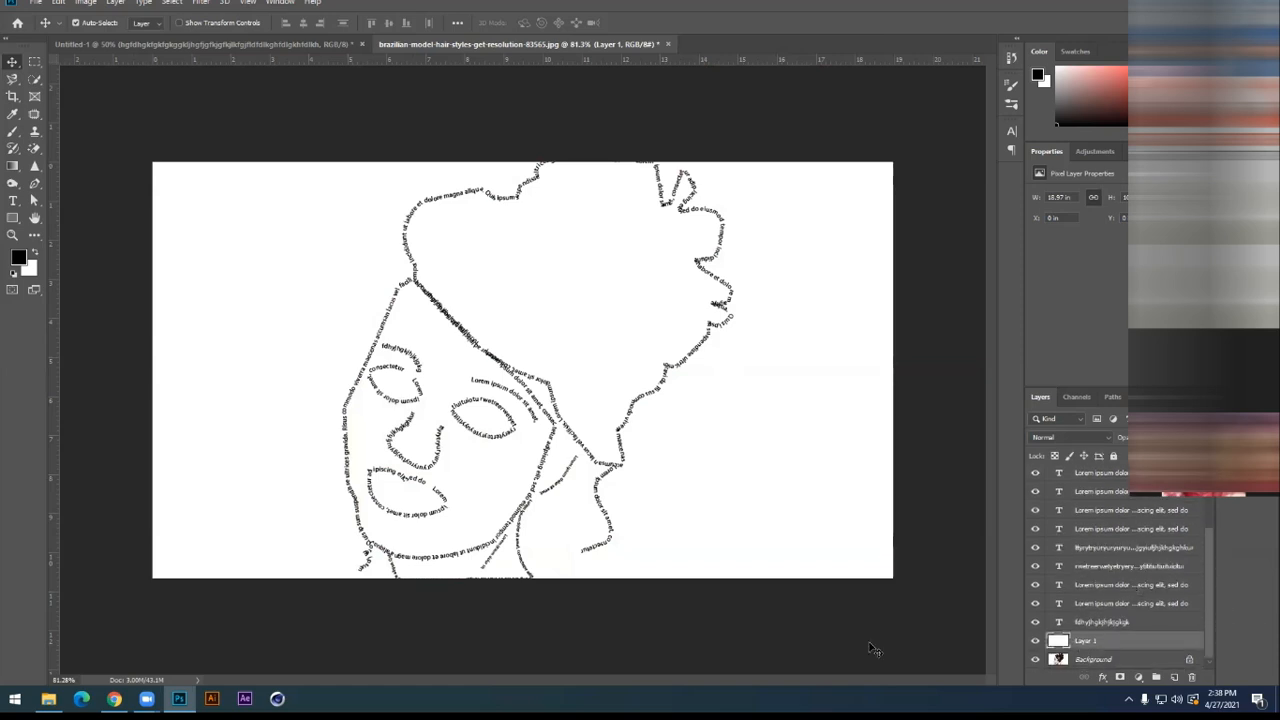
# Switch to File Explorer and open the Student Work folder in Class 5
pyautogui.click(48, 698)
pyautogui.doubleClick(308, 135)
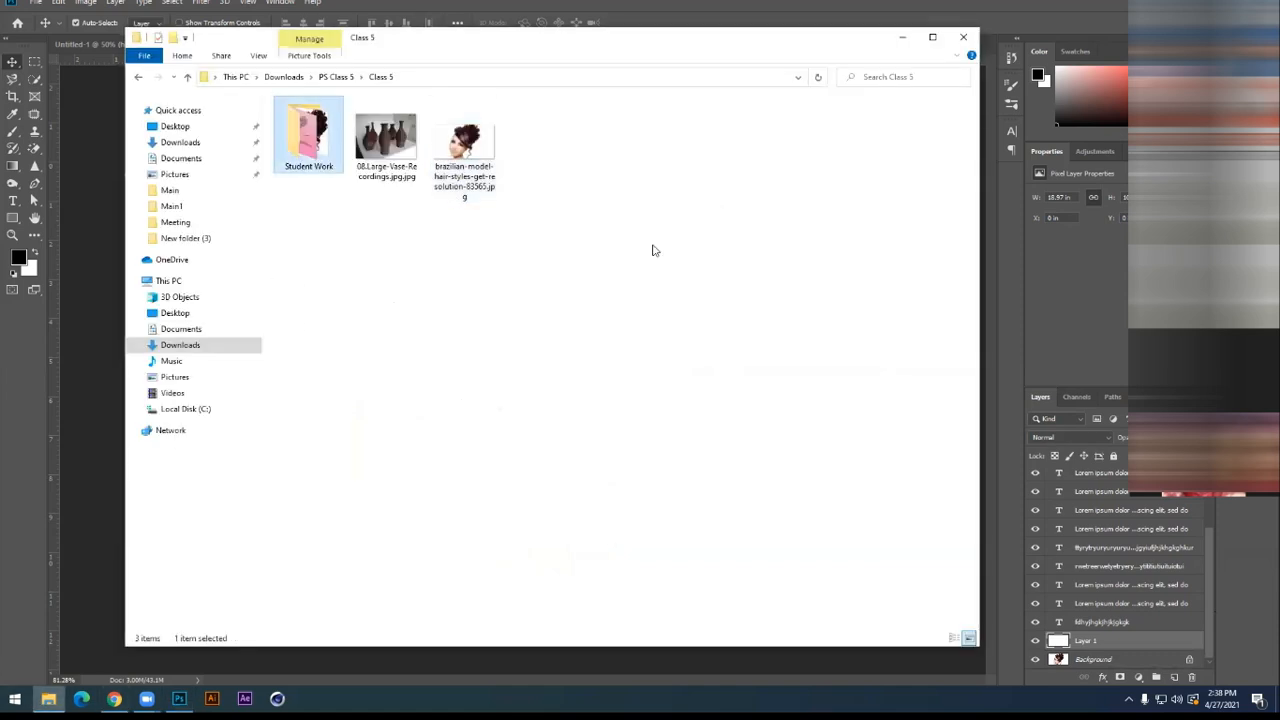
# Look through the typography images in the Student Work folder, close the image viewer and return to the Class 5 folder
pyautogui.press('Right')
pyautogui.press('Return')
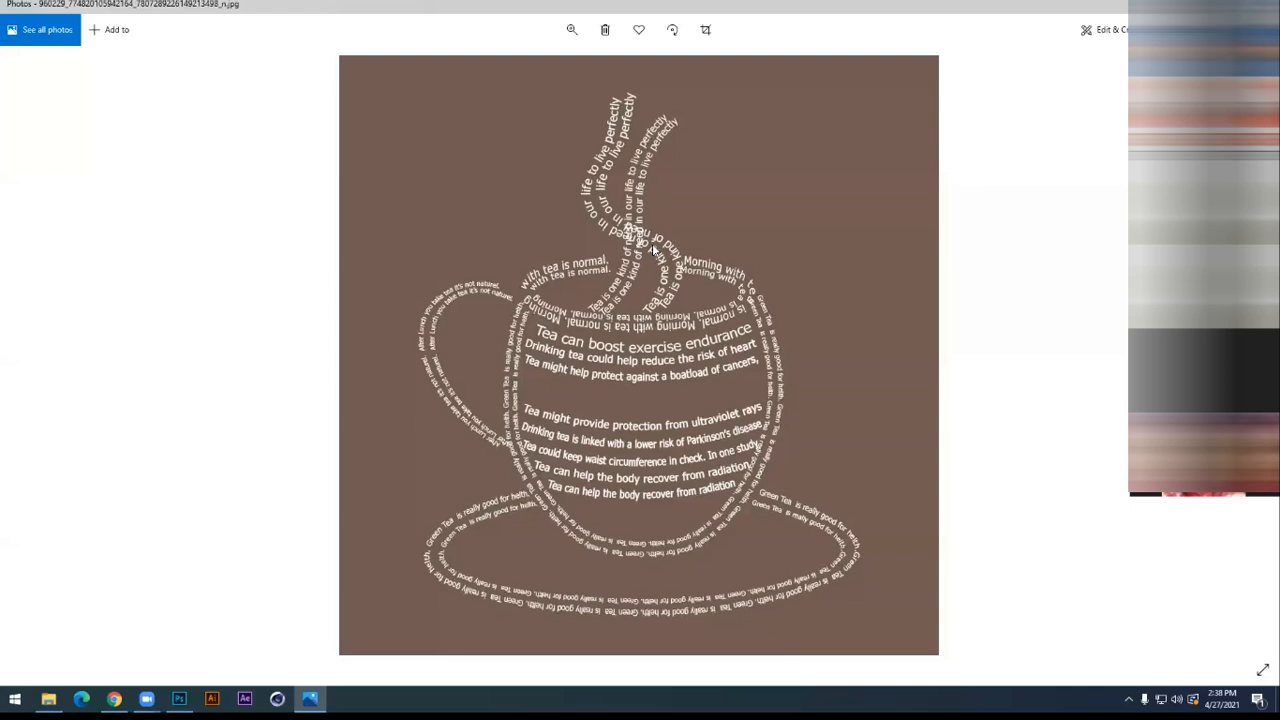
pyautogui.press('Right')
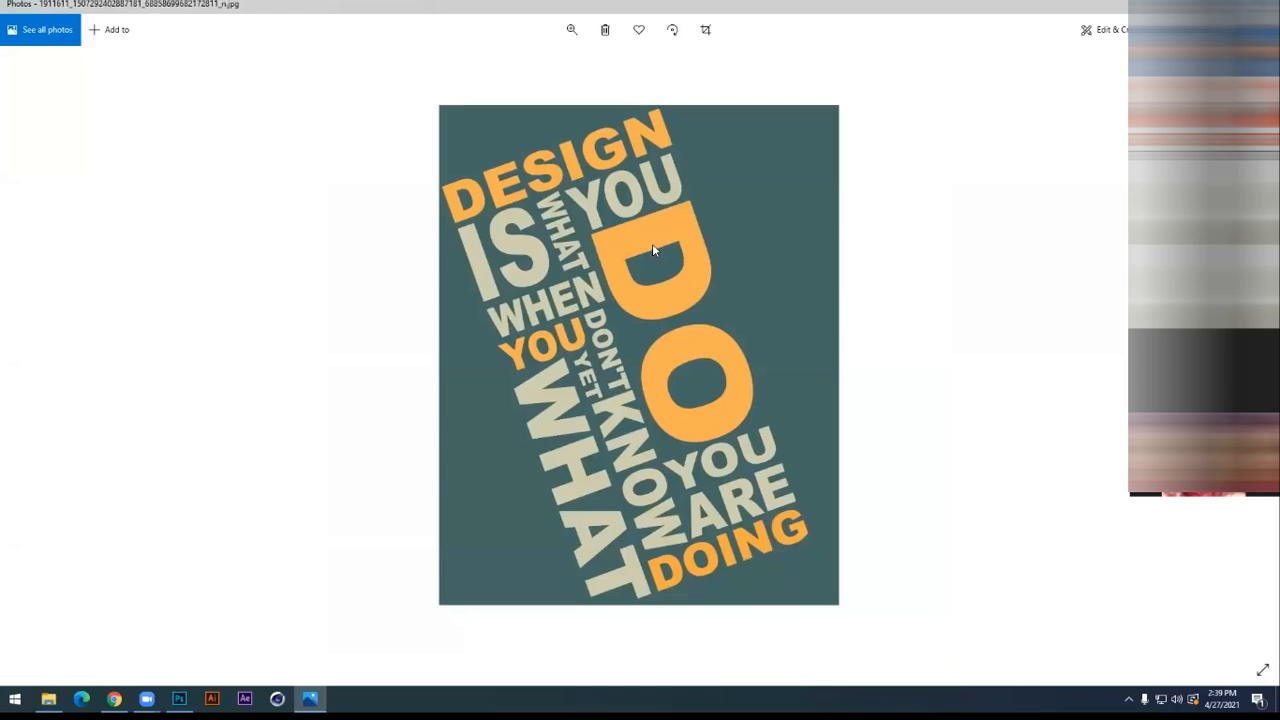
pyautogui.press('Right')
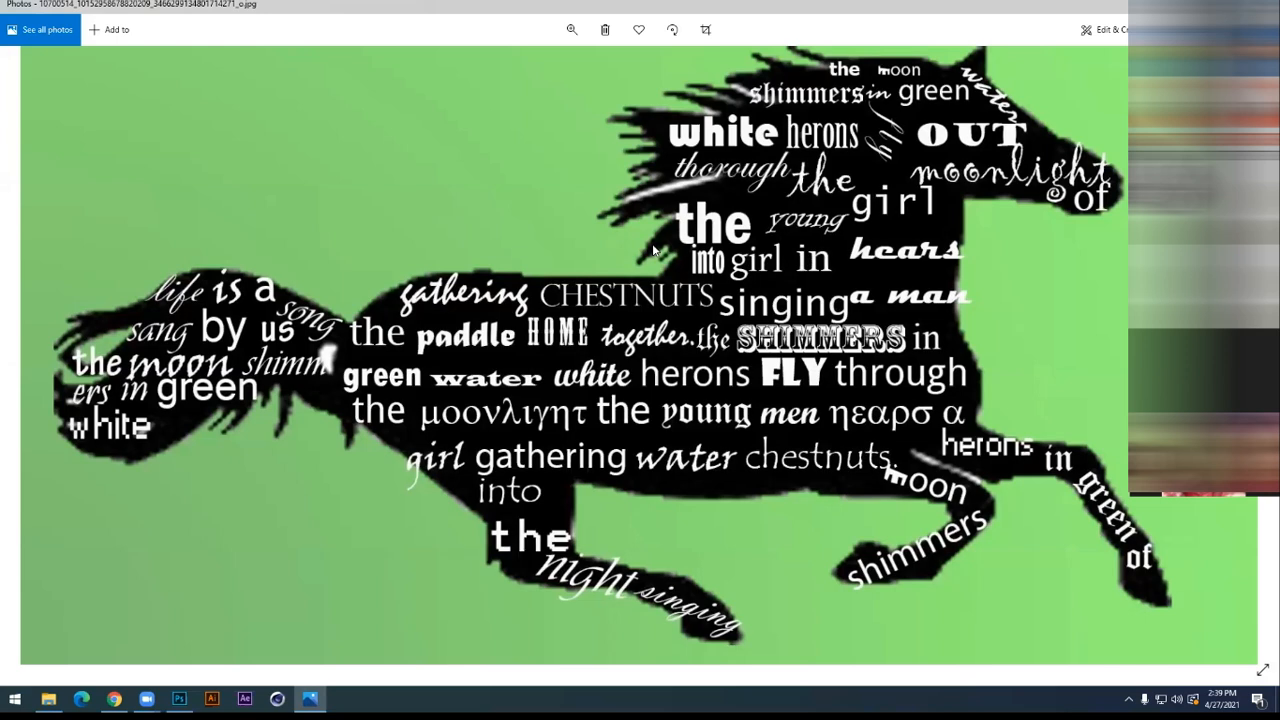
pyautogui.press('Right')
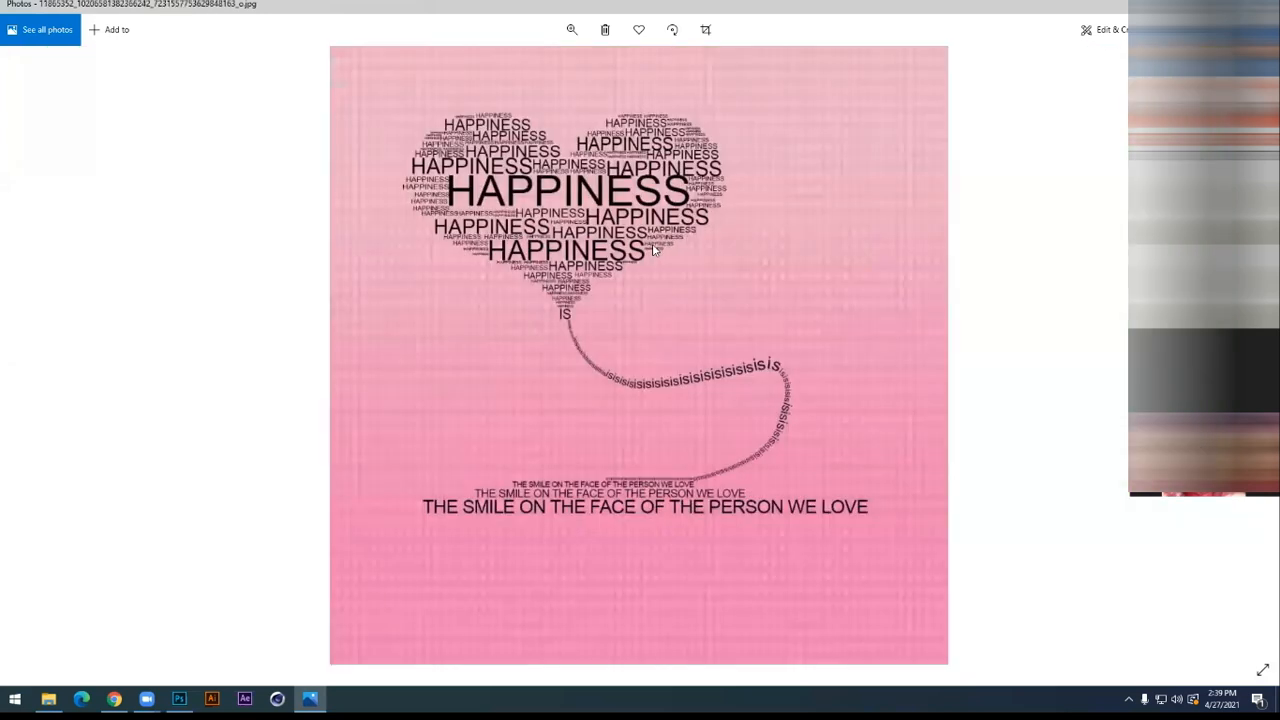
pyautogui.press('Right')
pyautogui.press('Right')
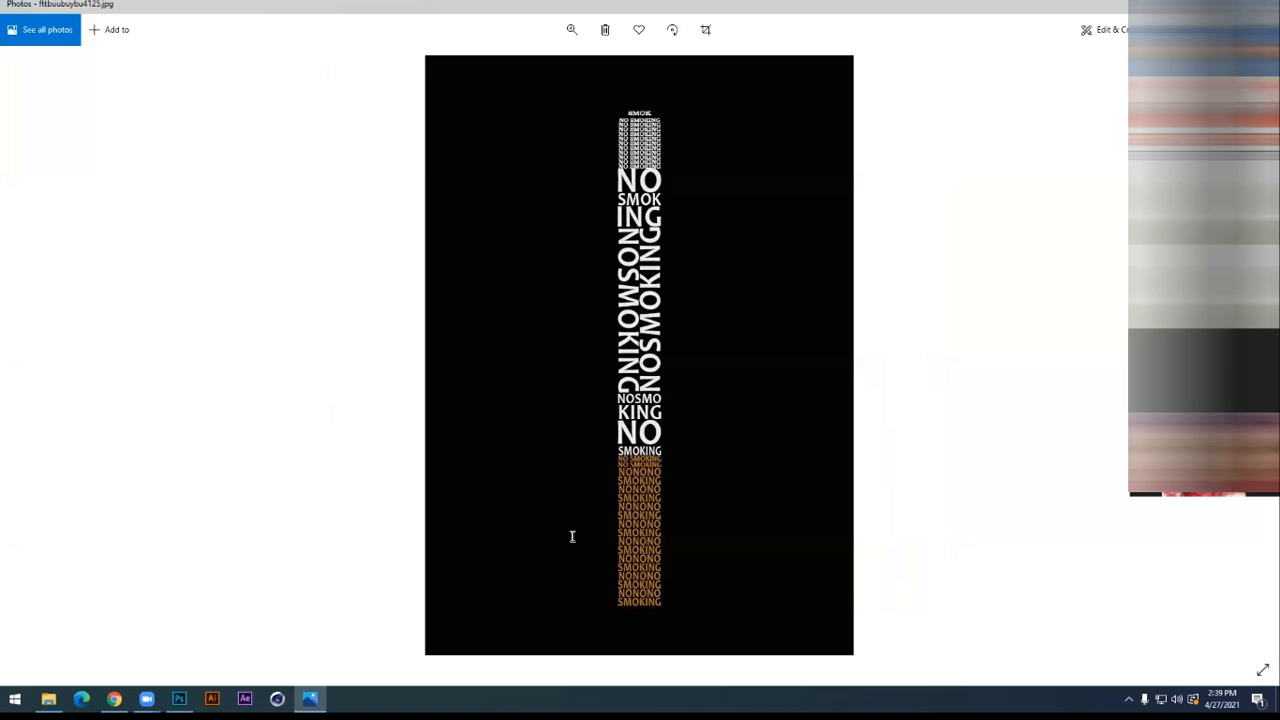
pyautogui.hotkey('alt', 'F4')
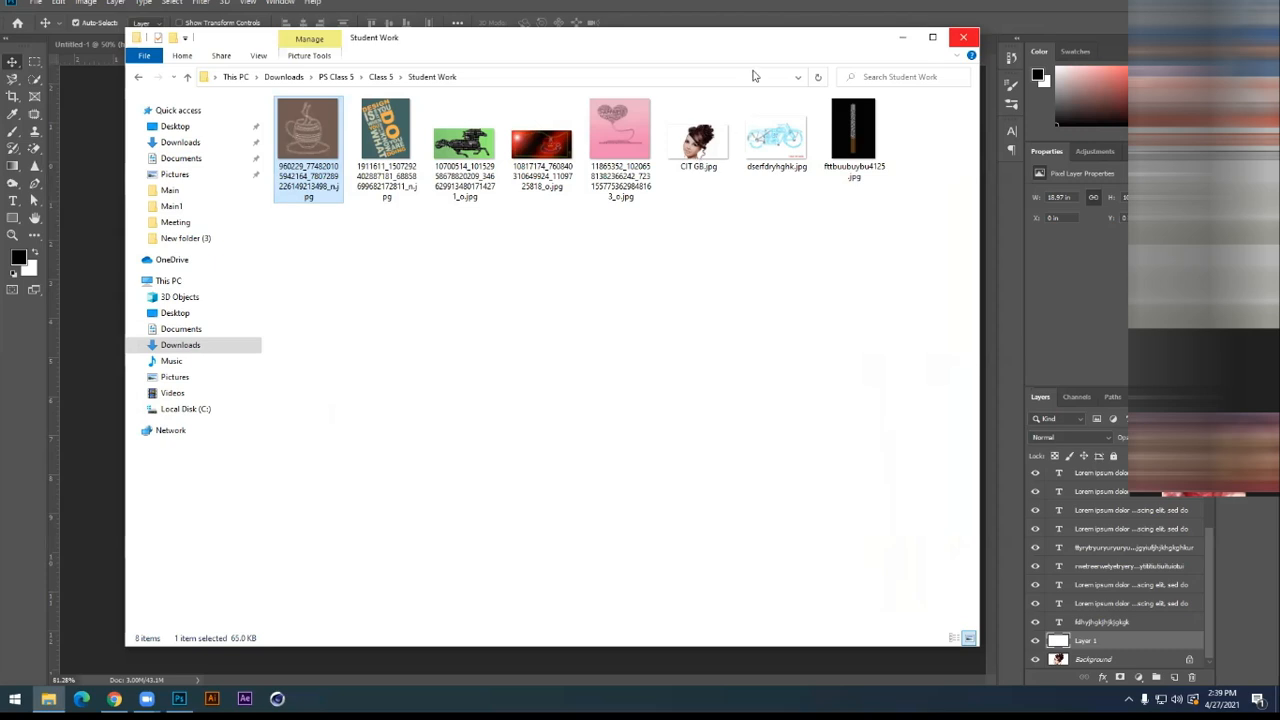
pyautogui.click(698, 135)
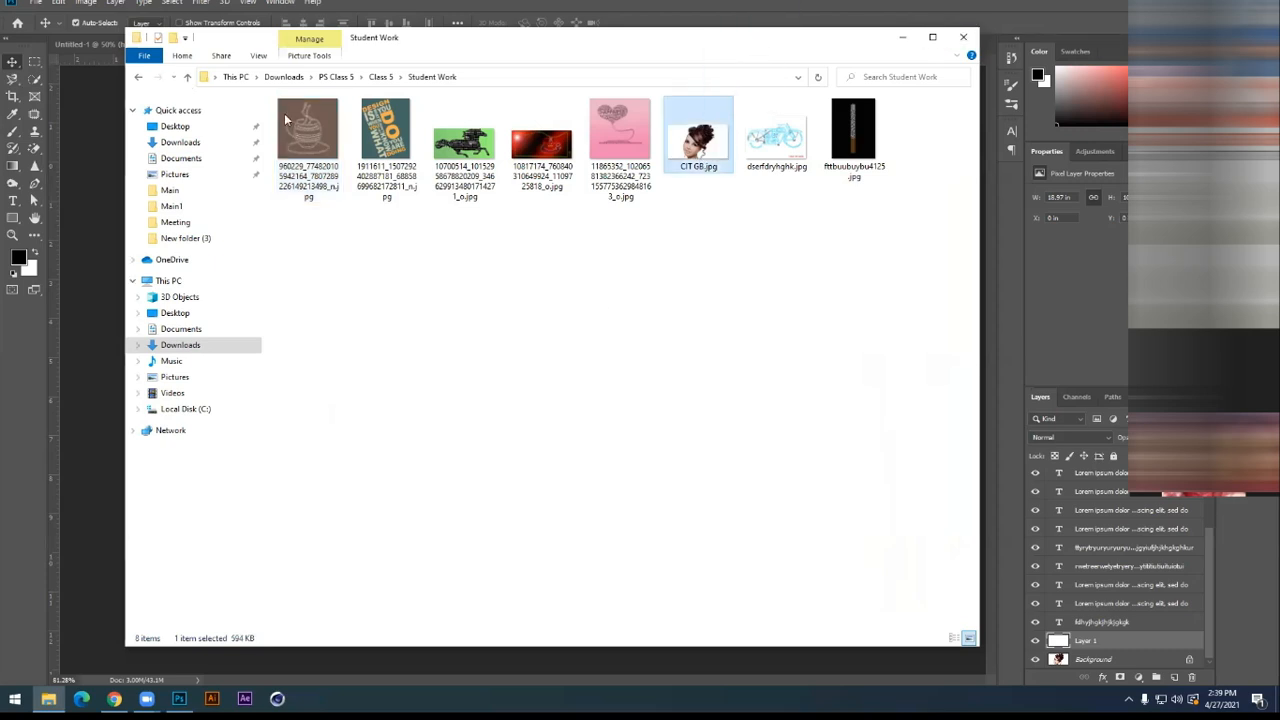
pyautogui.click(187, 77)
pyautogui.moveTo(458, 156); pyautogui.dragTo(668, 6)
# Switch to Photoshop and hide all the text layers and the white Layer 1, leaving only the Background photo visible
pyautogui.click(1194, 667)
pyautogui.moveTo(1032, 621); pyautogui.dragTo(1028, 472)
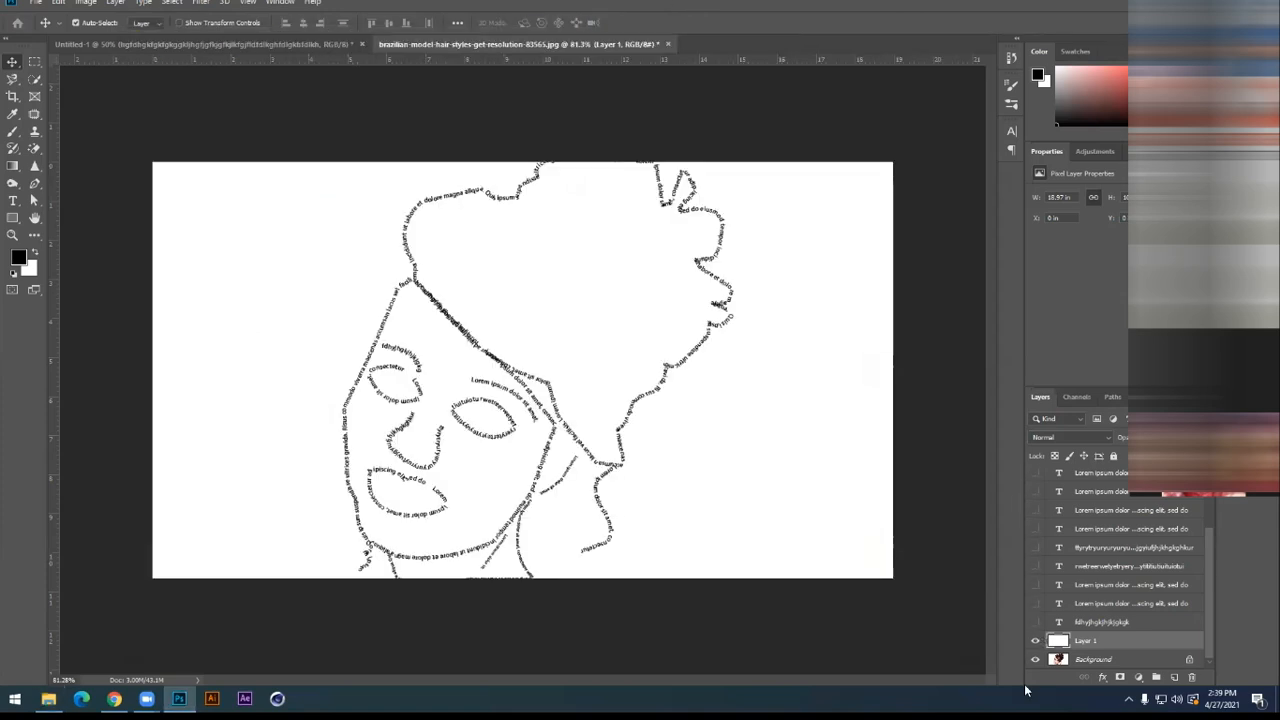
pyautogui.click(1035, 640)
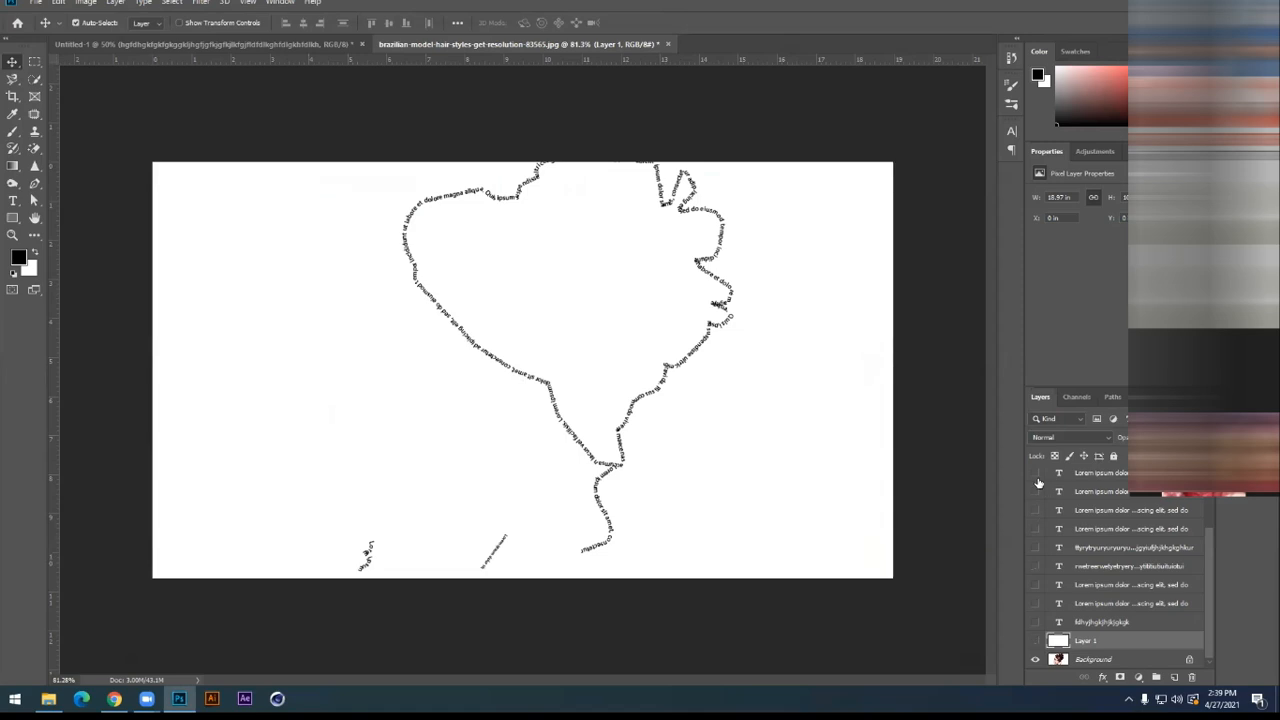
pyautogui.scroll(2, 1100, 662)
pyautogui.scroll(-2, 1100, 660)
pyautogui.click(1100, 659)
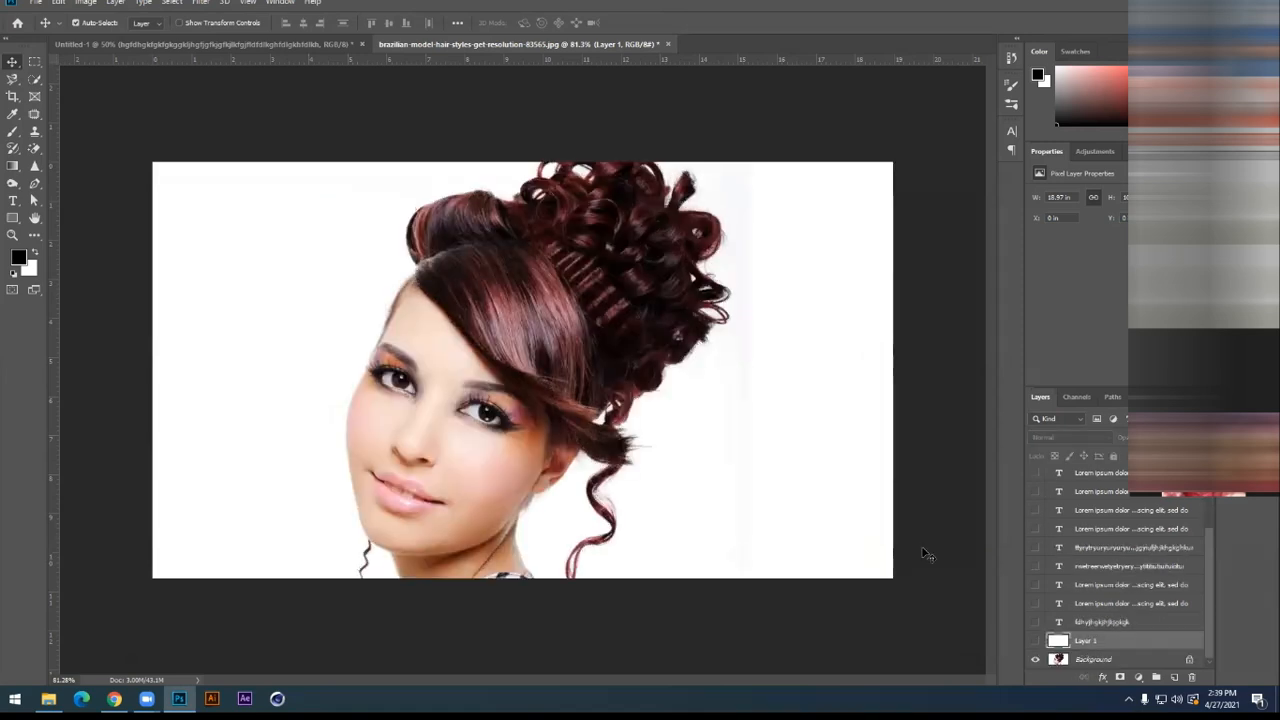
pyautogui.click(940, 402)
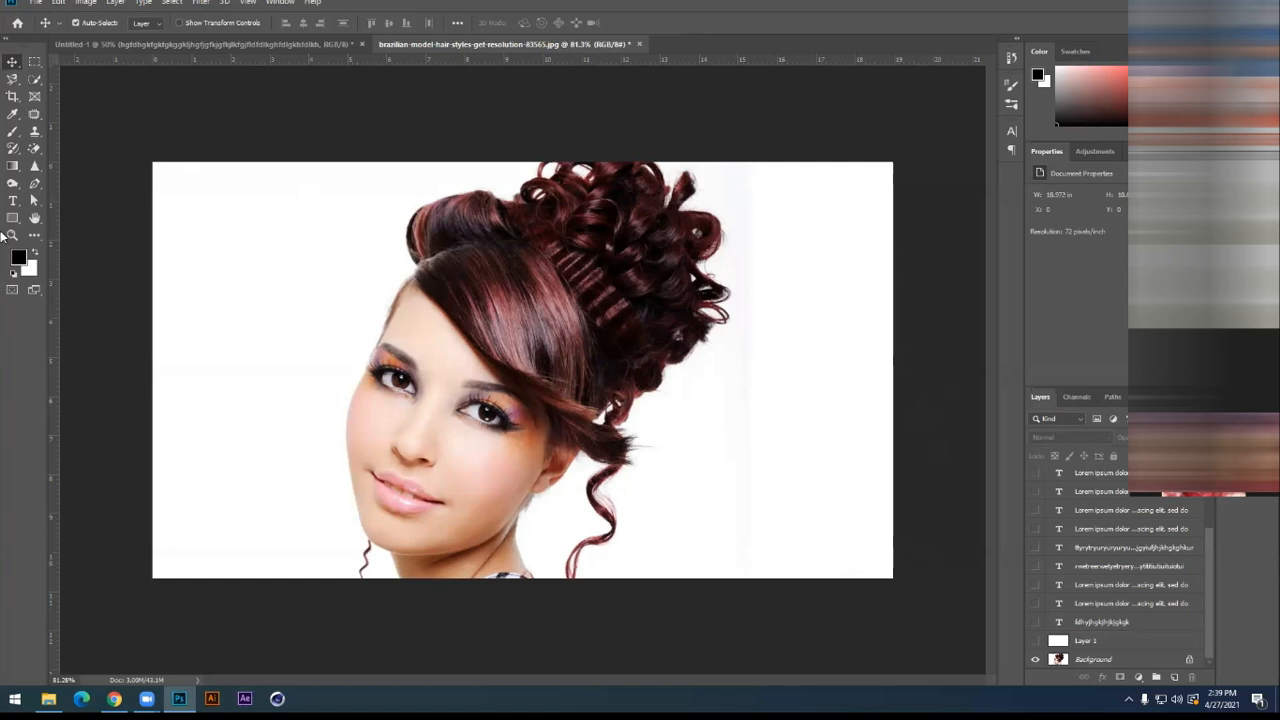
# Set the Pen tool's path operation to Intersect Shape Areas and trace from the forehead hairline up around the front hair to the image's upper edge
pyautogui.click(34, 183)
pyautogui.click(283, 22)
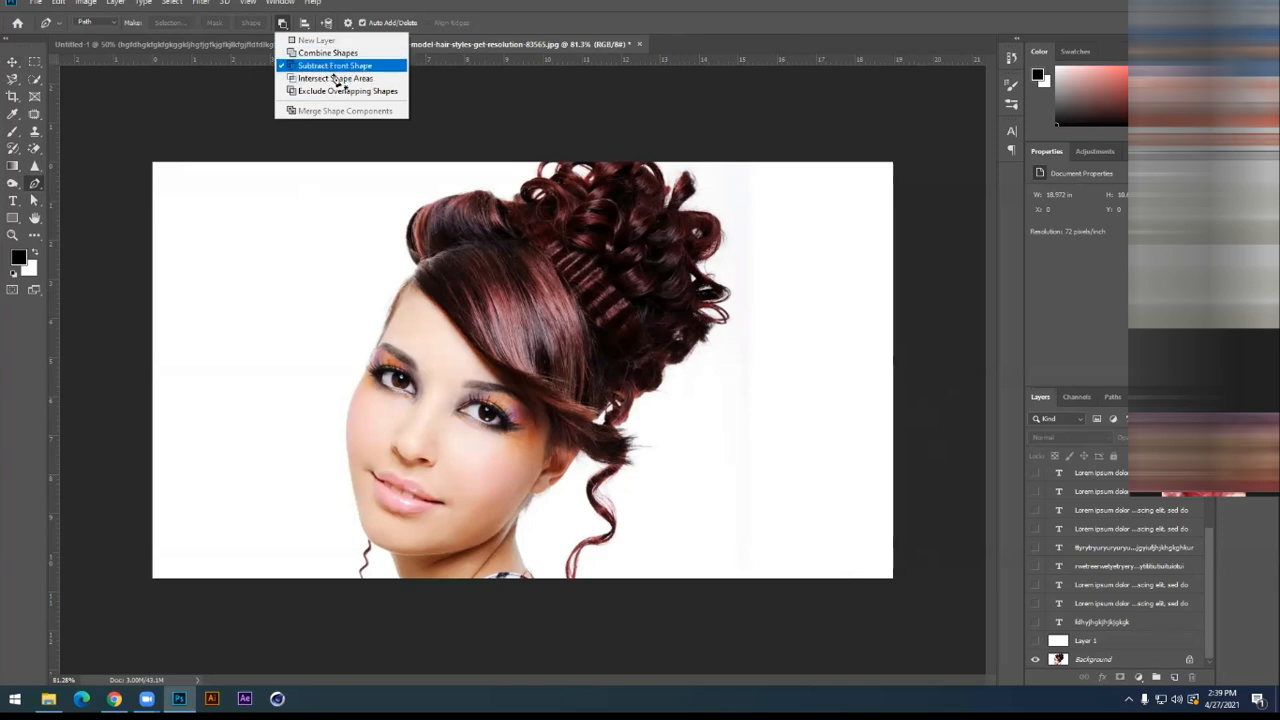
pyautogui.click(334, 78)
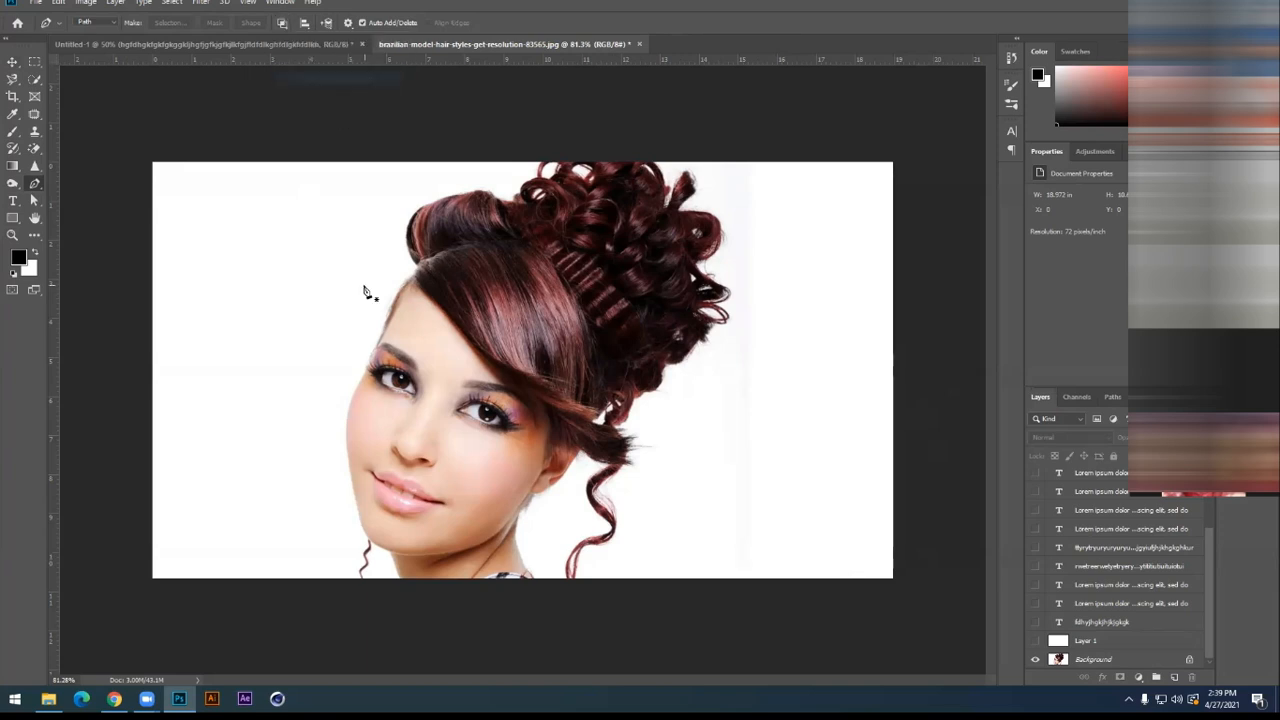
pyautogui.click(411, 279)
pyautogui.click(415, 210)
pyautogui.click(478, 190)
pyautogui.click(509, 198)
pyautogui.moveTo(526, 182); pyautogui.dragTo(537, 168)
pyautogui.click(543, 162)
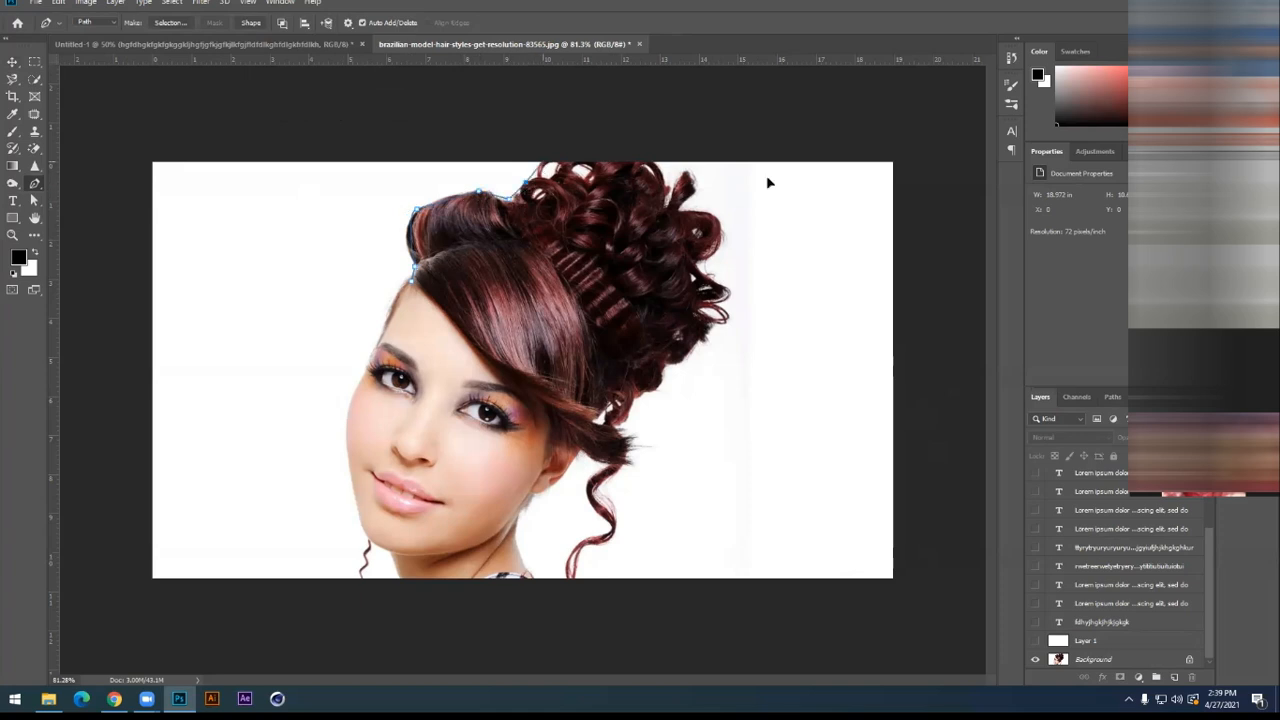
# Continue the path around the curls and down the back of the hair to the tuft beside the ear
pyautogui.moveTo(666, 200); pyautogui.dragTo(676, 252)
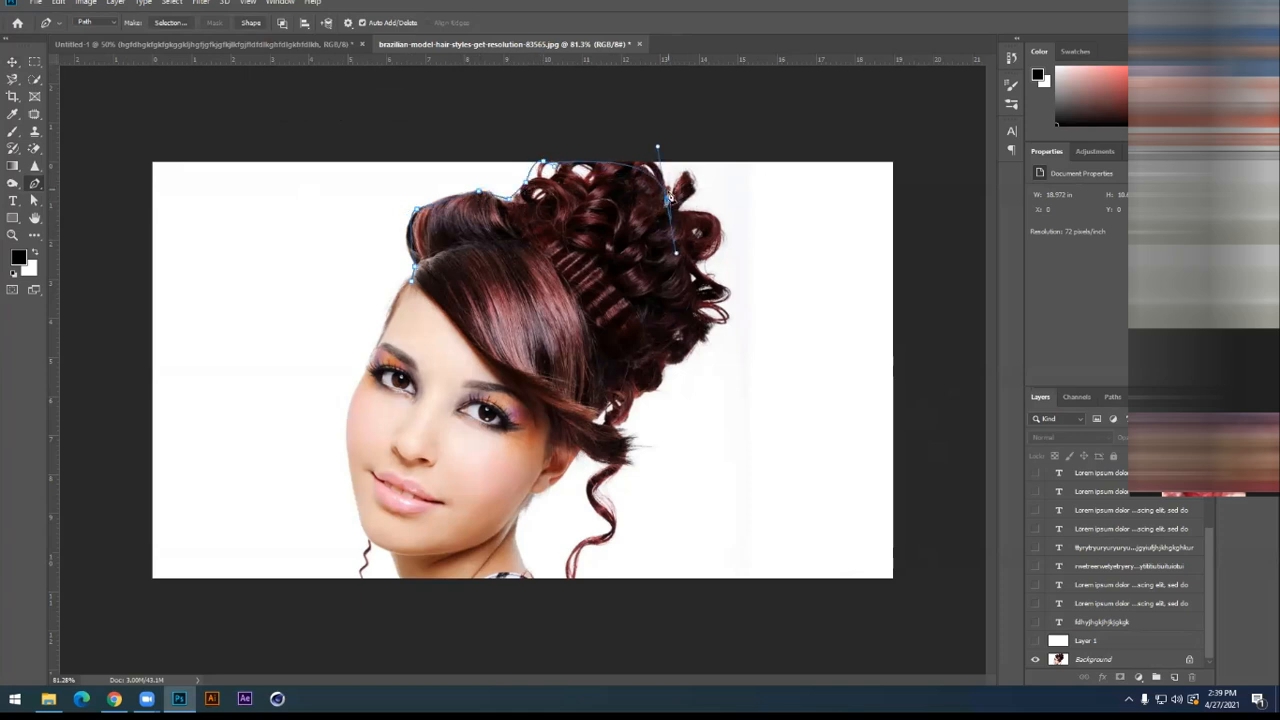
pyautogui.click(683, 176)
pyautogui.moveTo(716, 240); pyautogui.dragTo(733, 317)
pyautogui.click(730, 309)
pyautogui.click(688, 355)
pyautogui.click(667, 382)
pyautogui.click(654, 374)
pyautogui.click(631, 400)
pyautogui.click(623, 465)
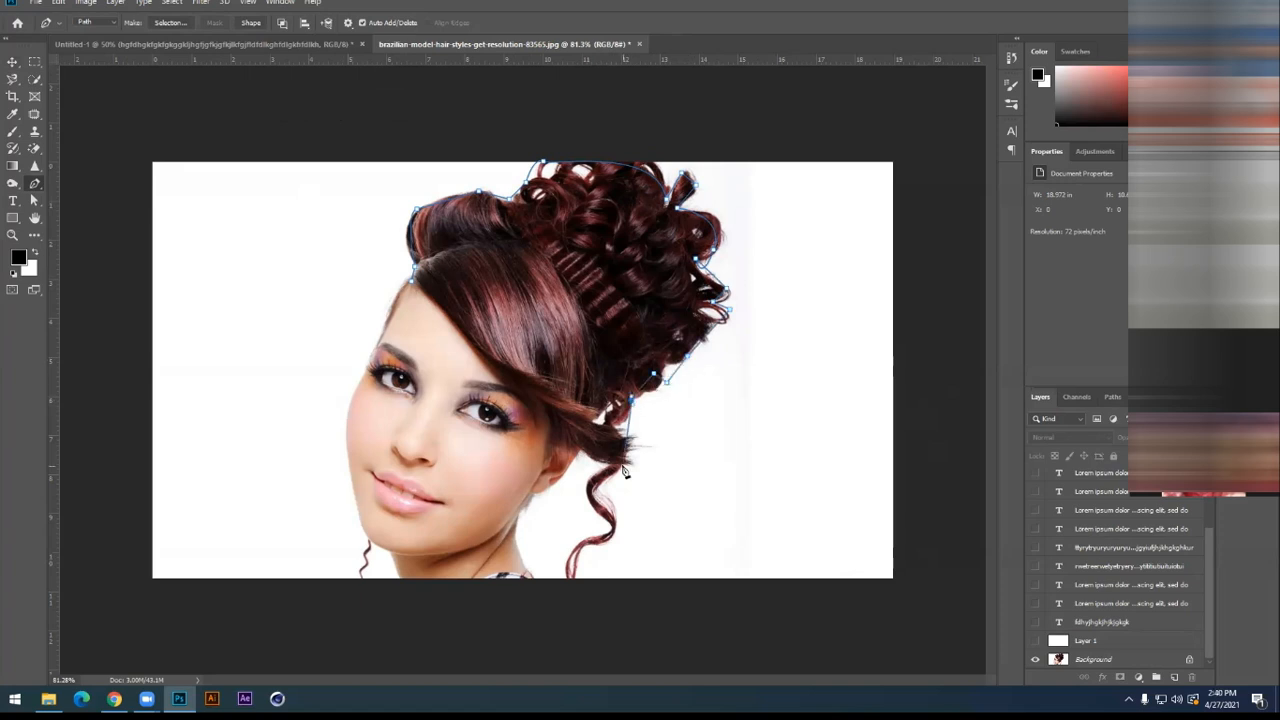
# Continue the path around the ear, neck, chin and cheek, and close it at its starting point on the forehead hairline
pyautogui.click(590, 450)
pyautogui.click(577, 443)
pyautogui.click(570, 466)
pyautogui.click(532, 491)
pyautogui.click(529, 581)
pyautogui.click(397, 579)
pyautogui.click(367, 541)
pyautogui.click(350, 486)
pyautogui.click(347, 407)
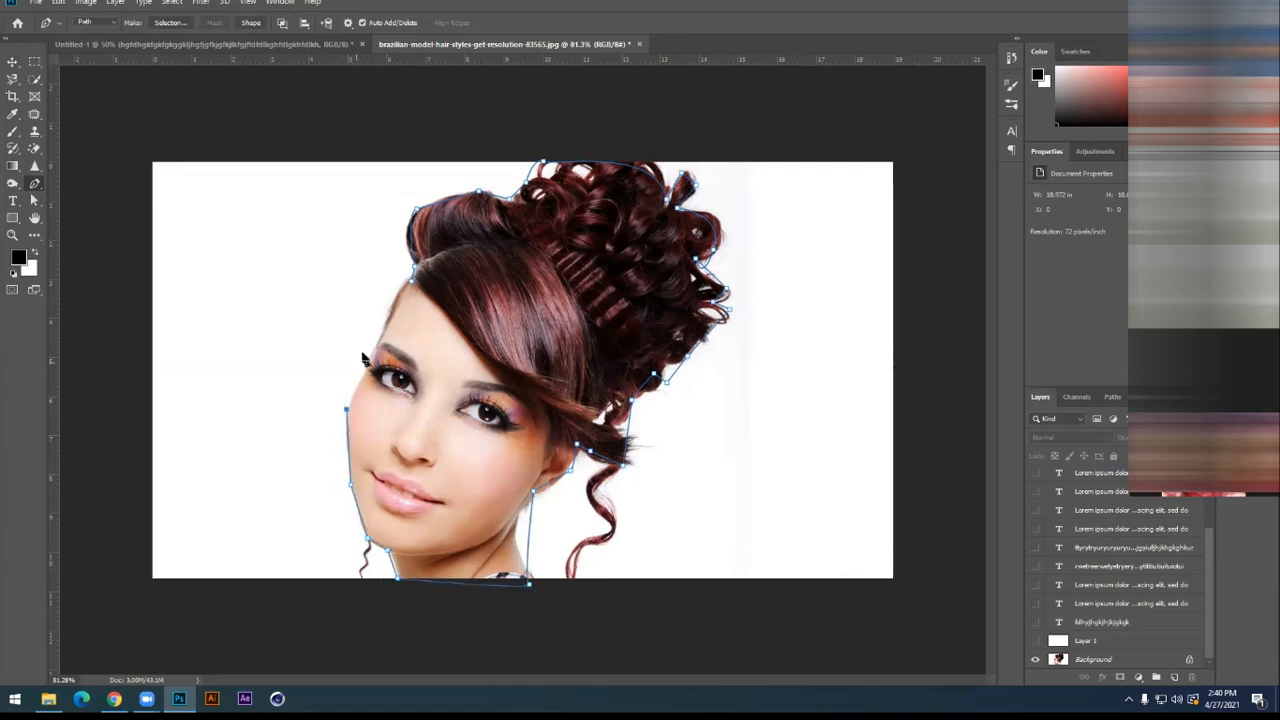
pyautogui.click(375, 341)
pyautogui.click(413, 283)
# Place 12 pt Myriad Pro area text inside the closed head-and-hair path
pyautogui.click(12, 201)
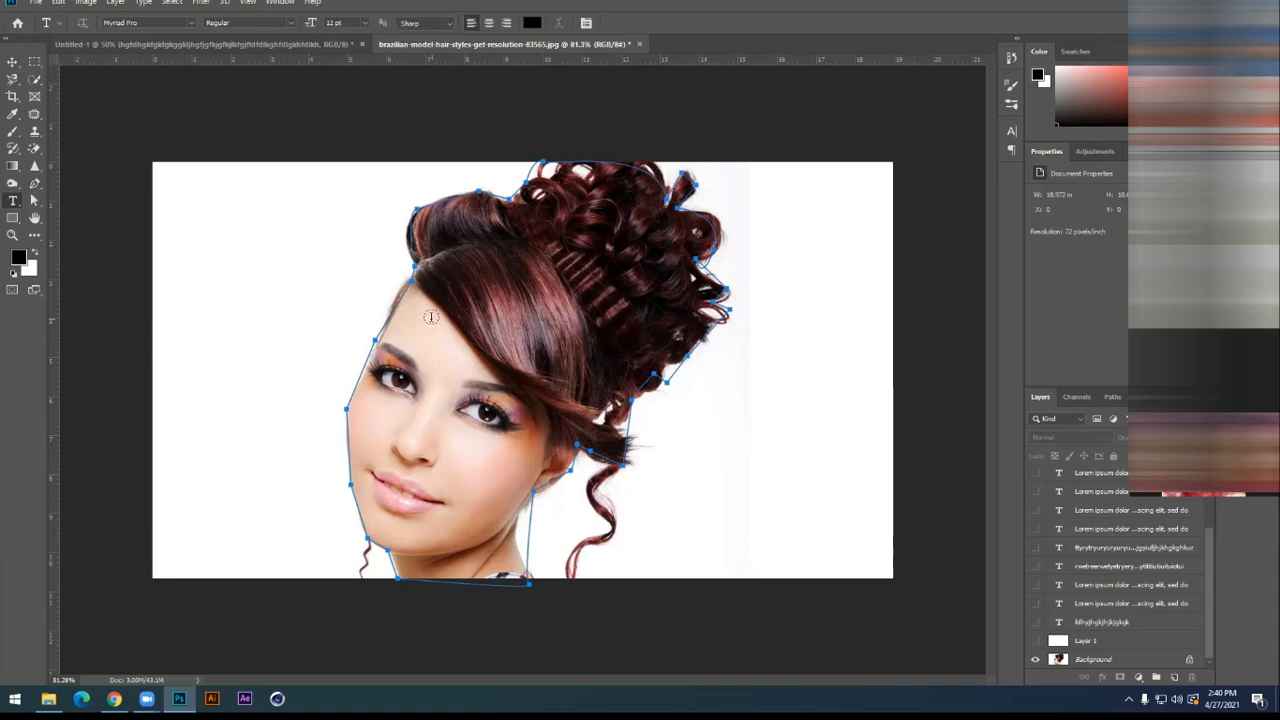
pyautogui.click(558, 192)
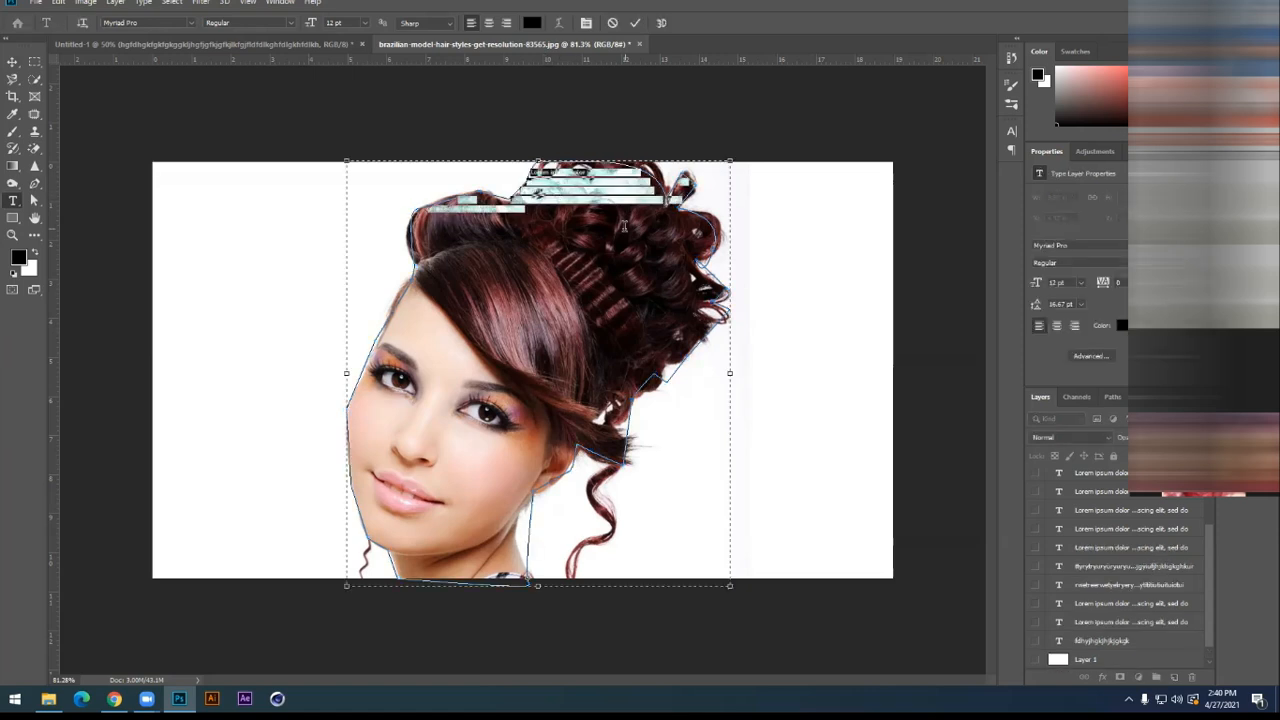
pyautogui.click(541, 213)
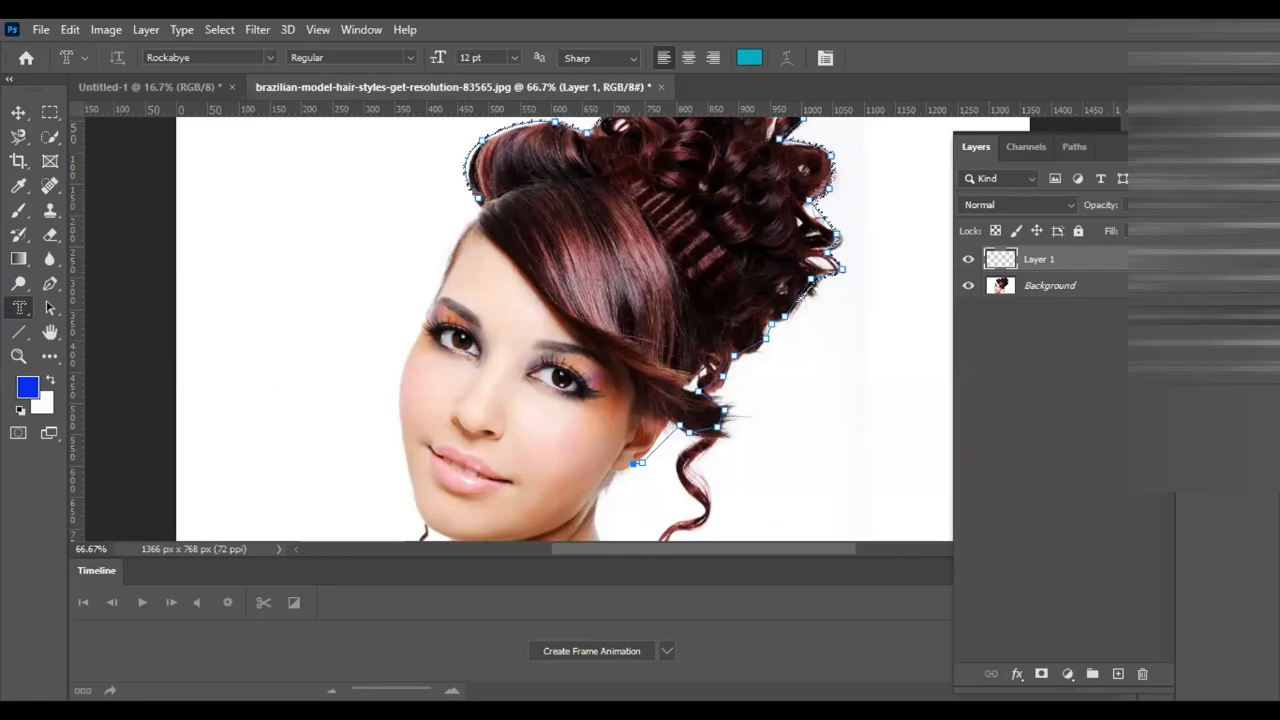
# Cancel the type mask text started on the hair path and clear the text-shaped selection running along it
pyautogui.hotkey('ctrl', 'd')
pyautogui.hotkey('ctrl', '+')
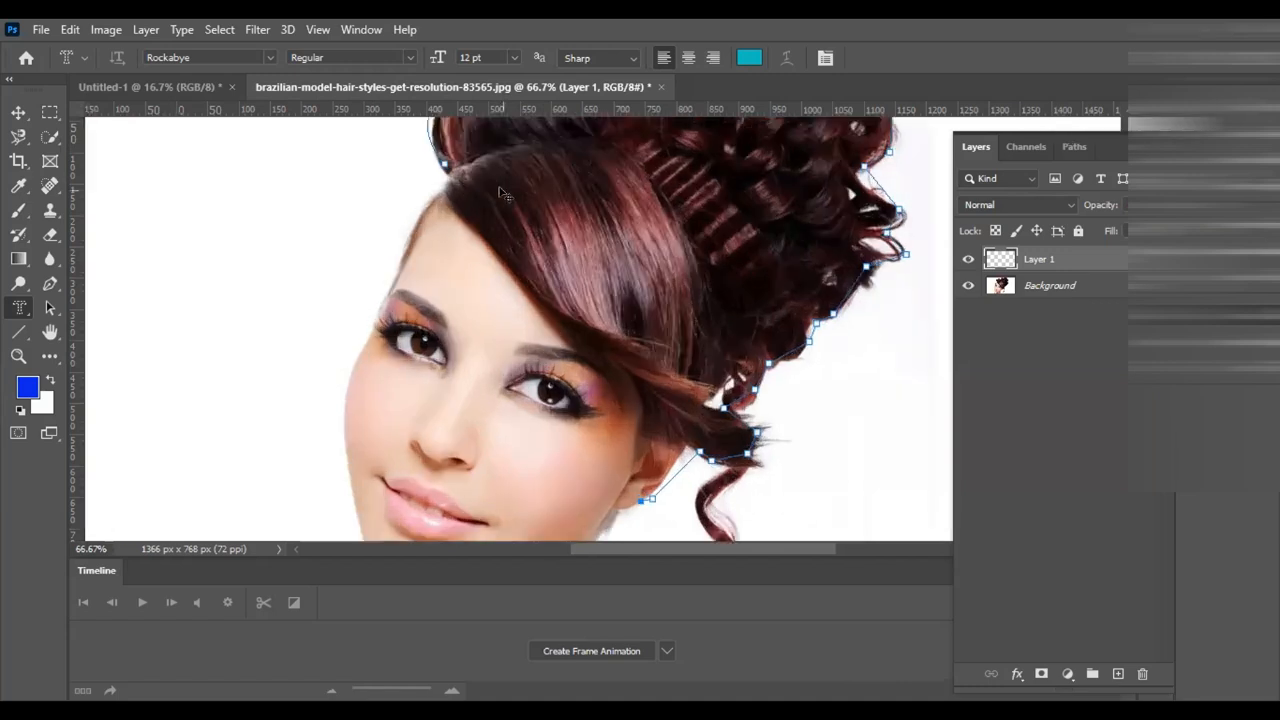
pyautogui.hotkey('ctrl', '+')
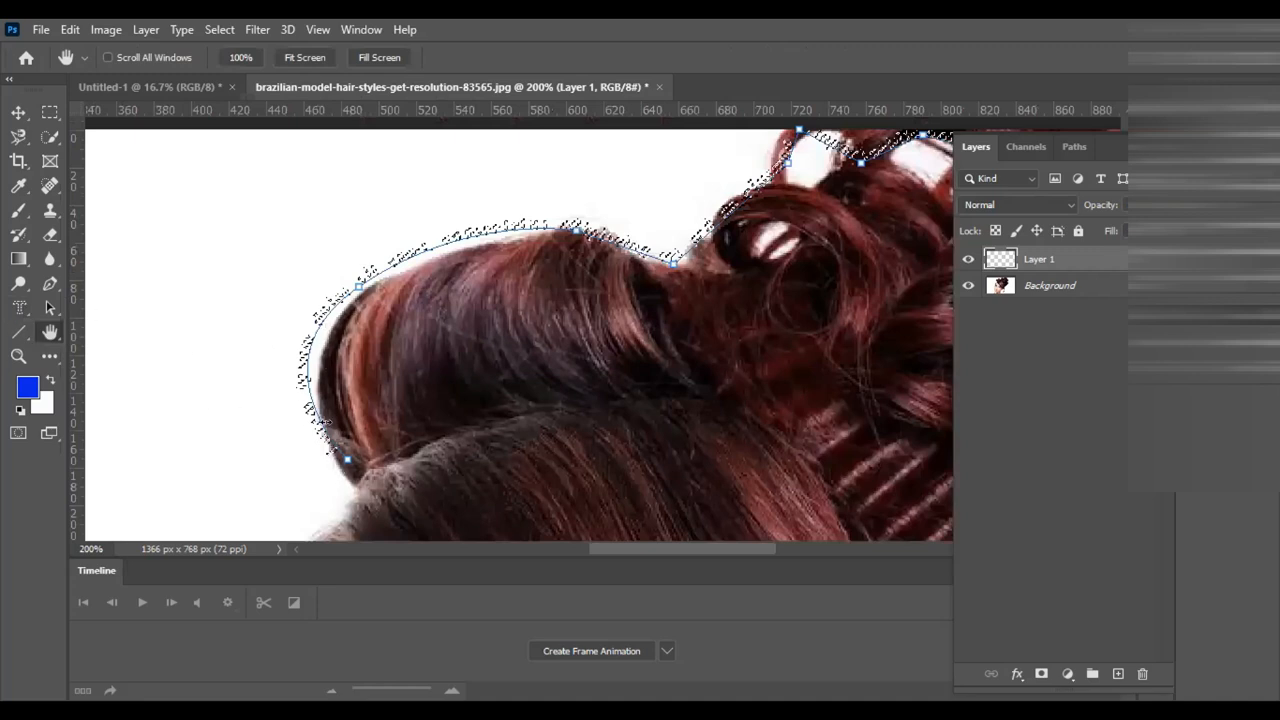
pyautogui.press('t')
pyautogui.click(340, 424)
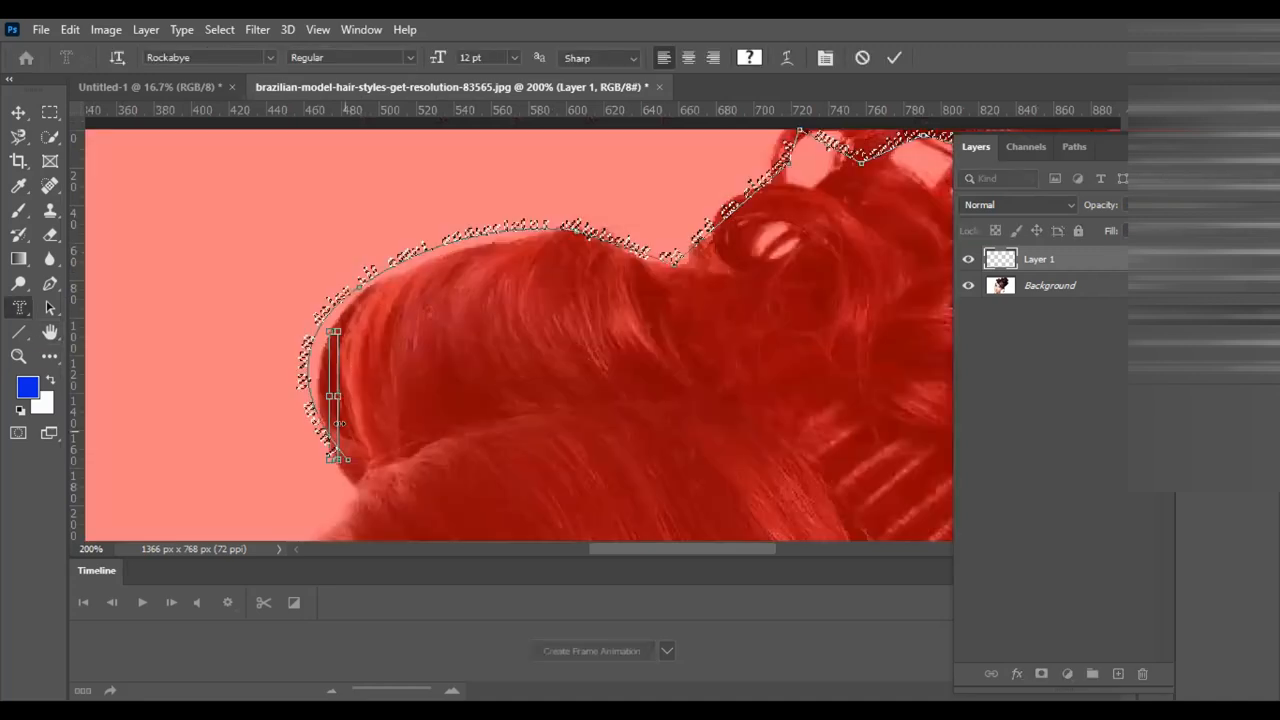
pyautogui.click(861, 58)
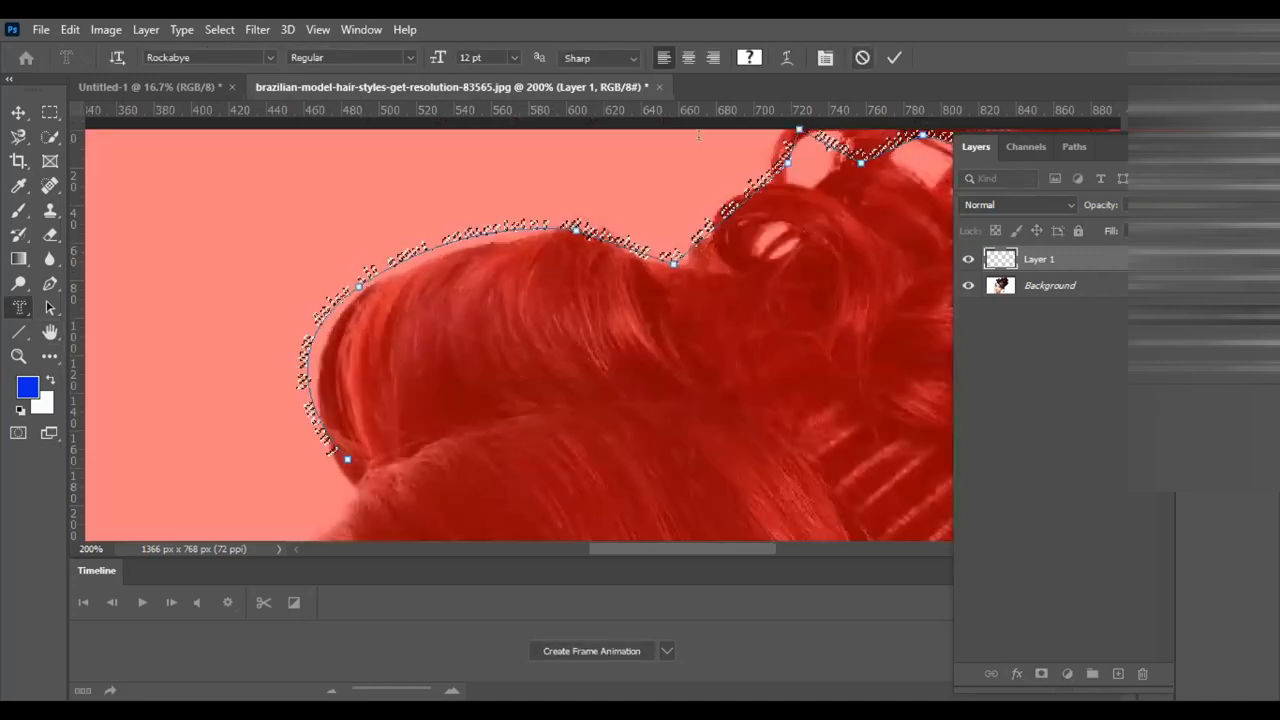
pyautogui.click(20, 307)
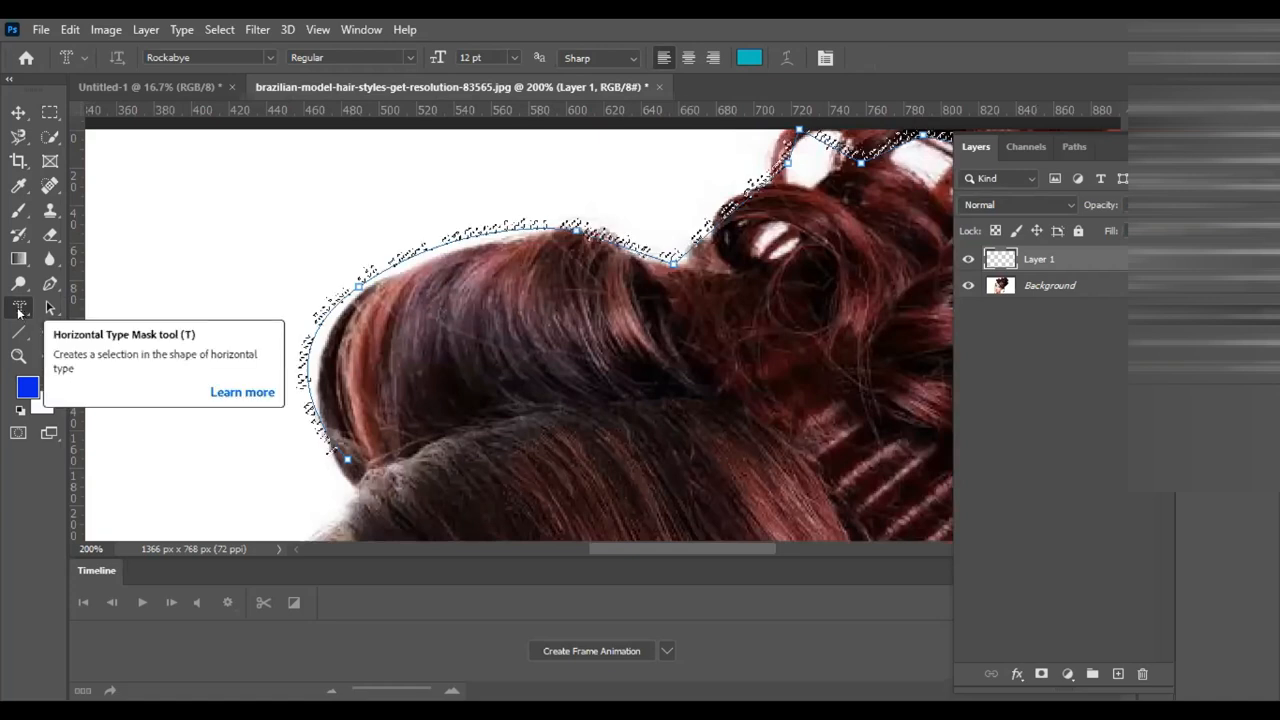
pyautogui.hotkey('ctrl', 'd')
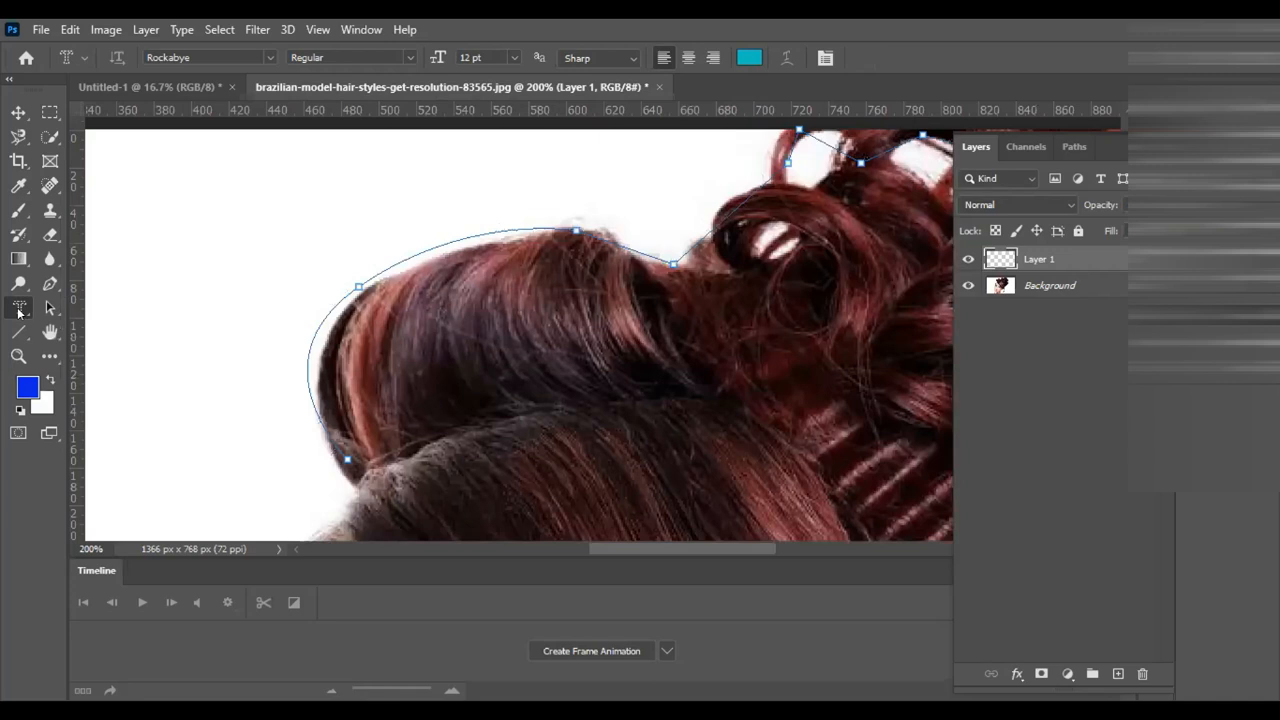
# Try placing 12 pt Lorem Ipsum with the Horizontal Type Mask tool beside the hair path, and clear the resulting selection
pyautogui.hotkey('ctrl', 'Return')
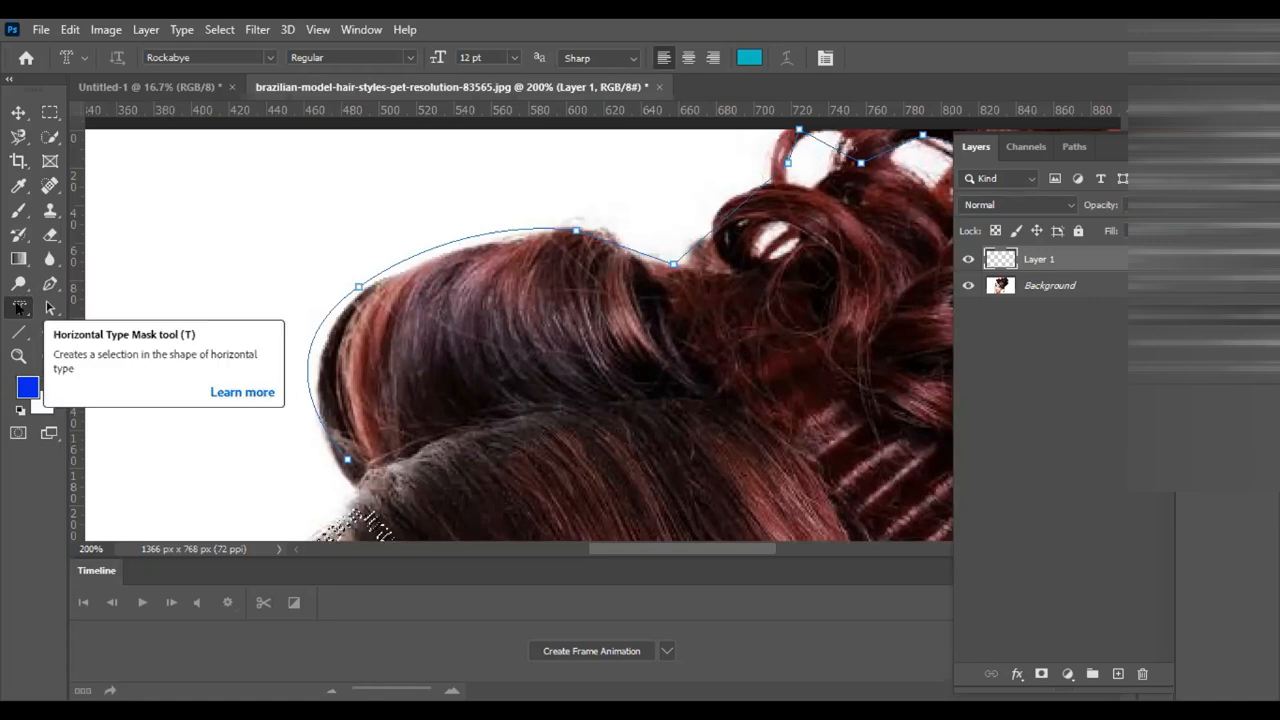
pyautogui.rightClick(18, 307)
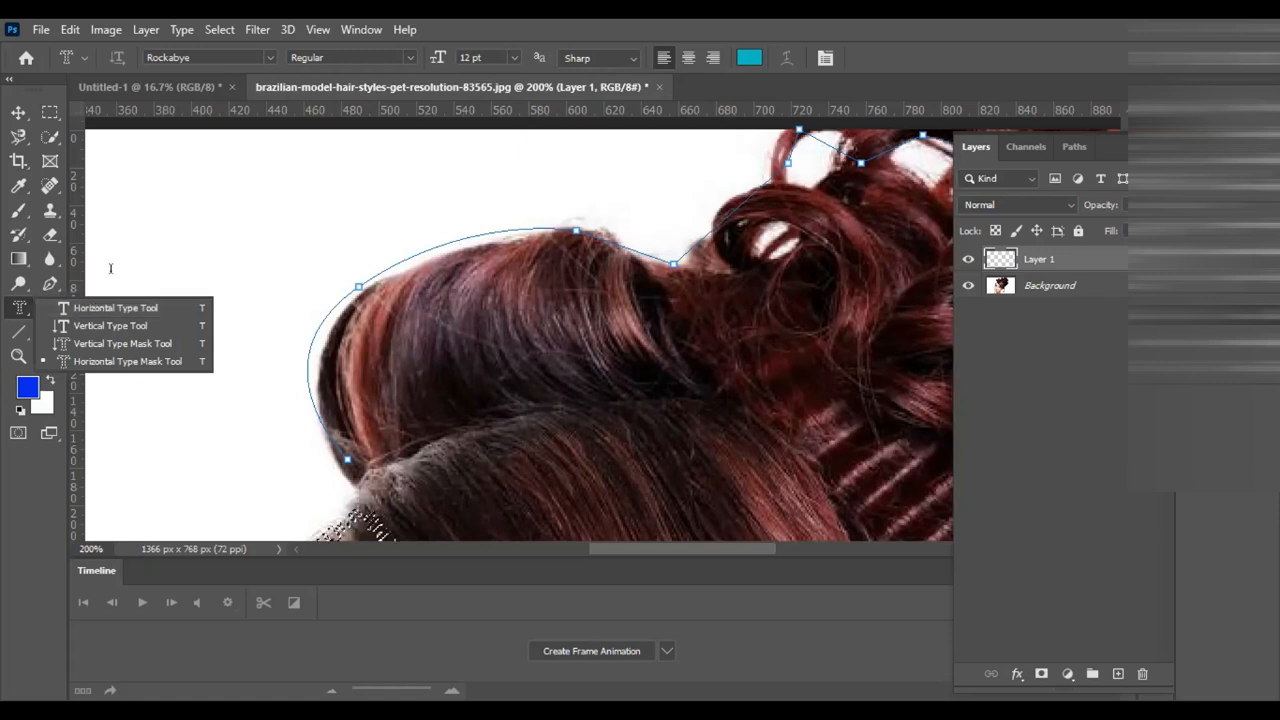
pyautogui.click(111, 268)
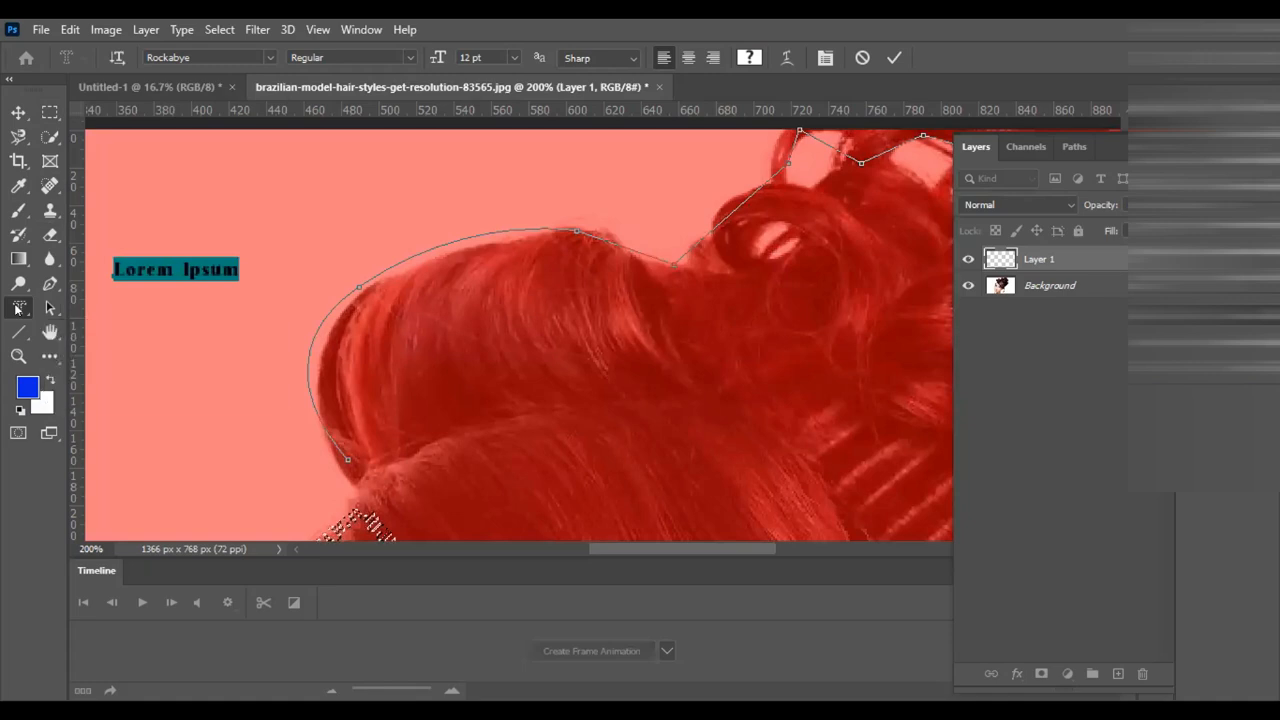
pyautogui.rightClick(17, 309)
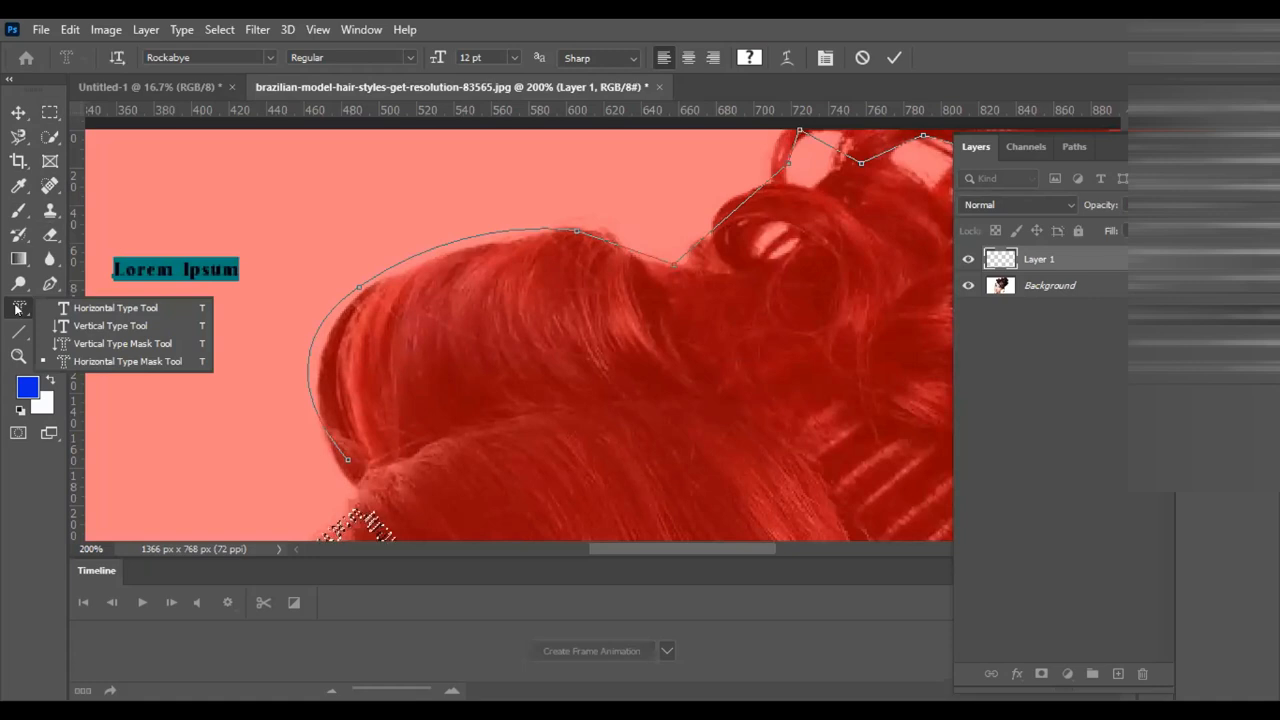
pyautogui.click(340, 455)
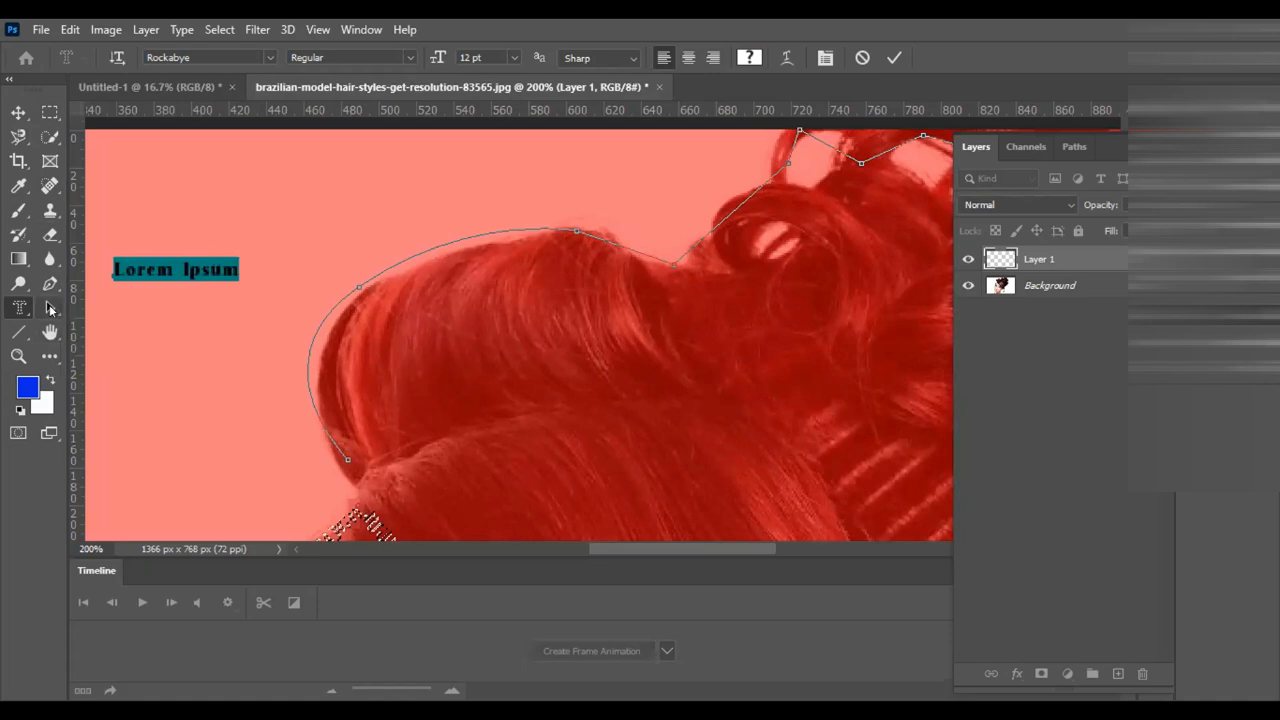
pyautogui.click(20, 113)
pyautogui.press('q')
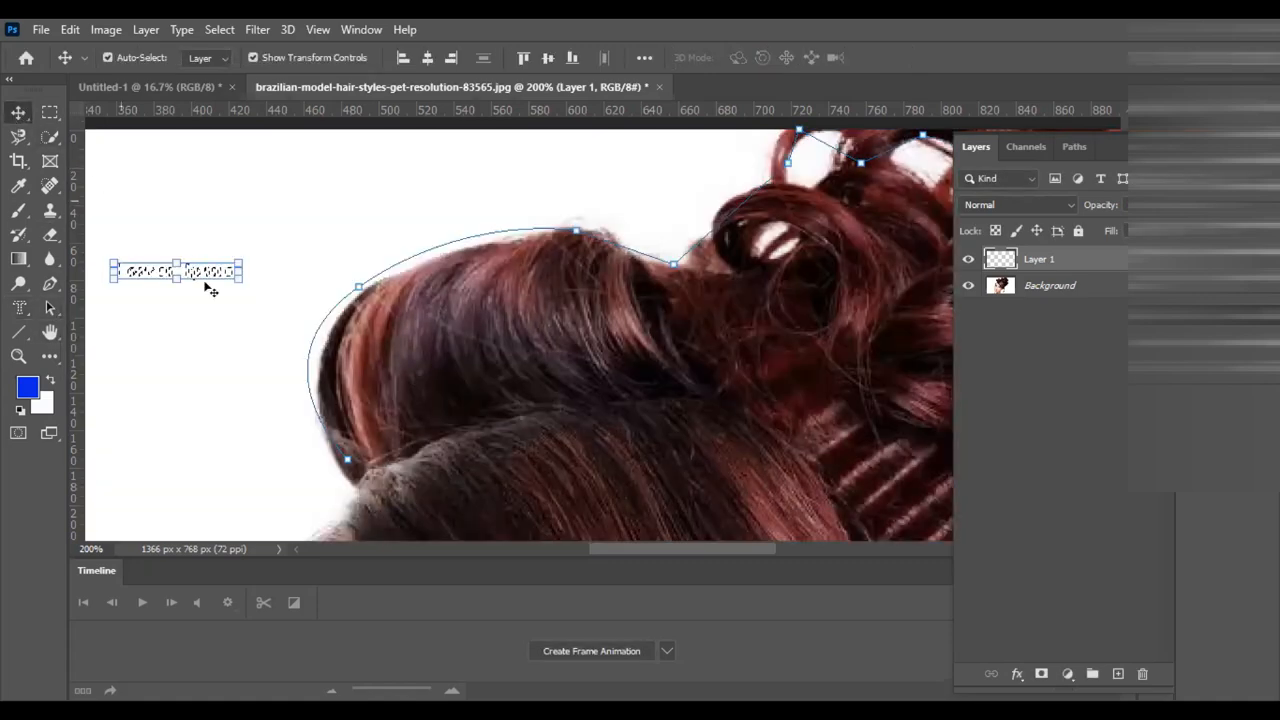
pyautogui.hotkey('ctrl', 'd')
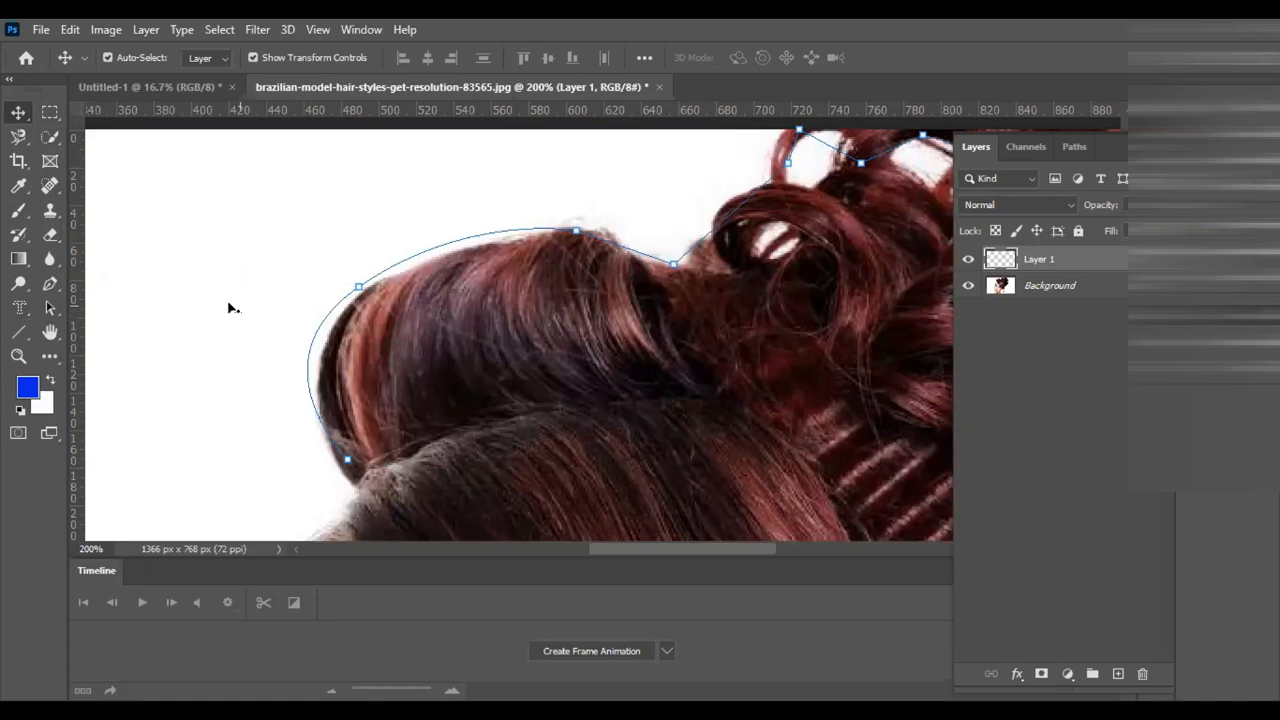
pyautogui.click(23, 309)
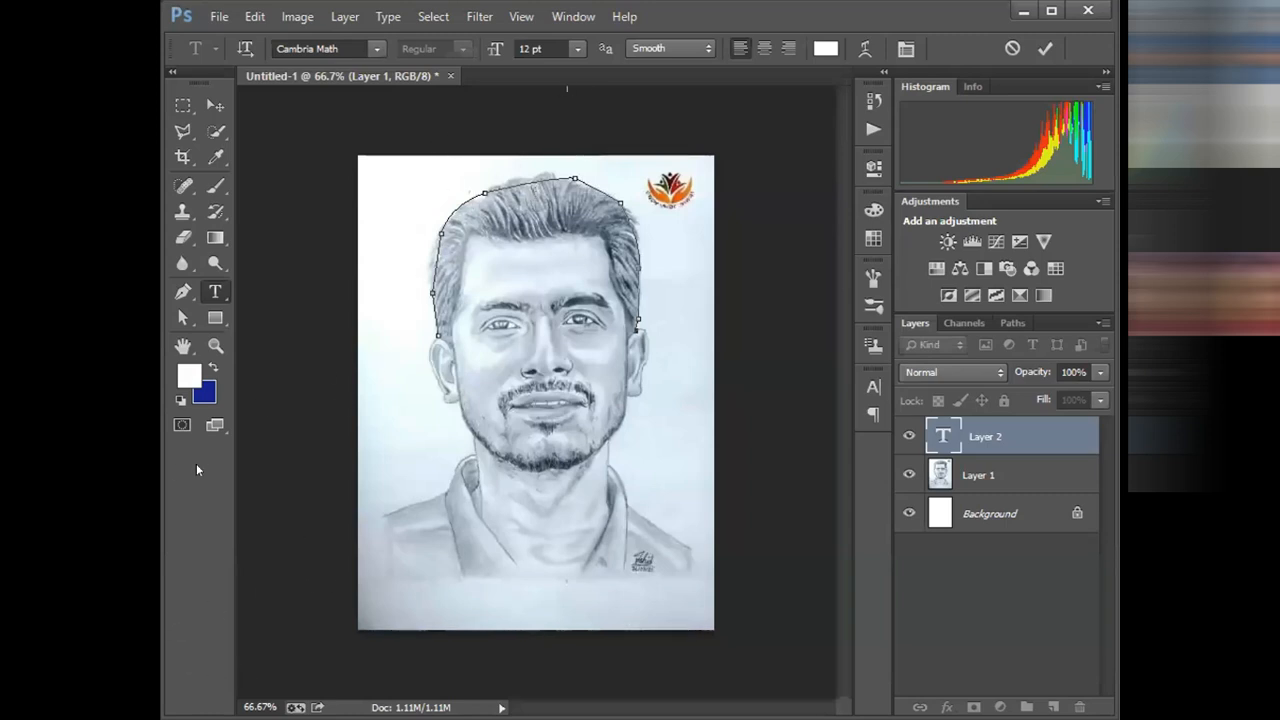
pyautogui.hotkey('alt', 'Tab')
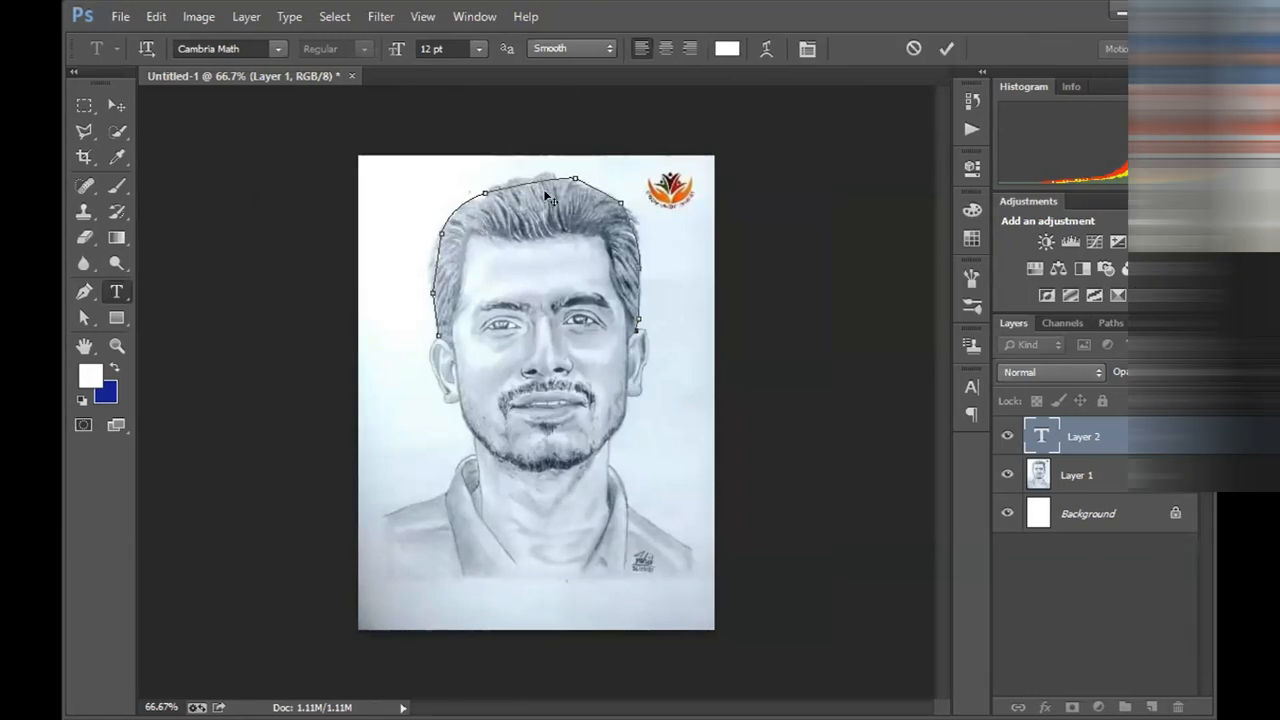
# Activate the Horizontal Type tool, hide the empty Layer 2 text layer, and deselect all layers
pyautogui.click(114, 291)
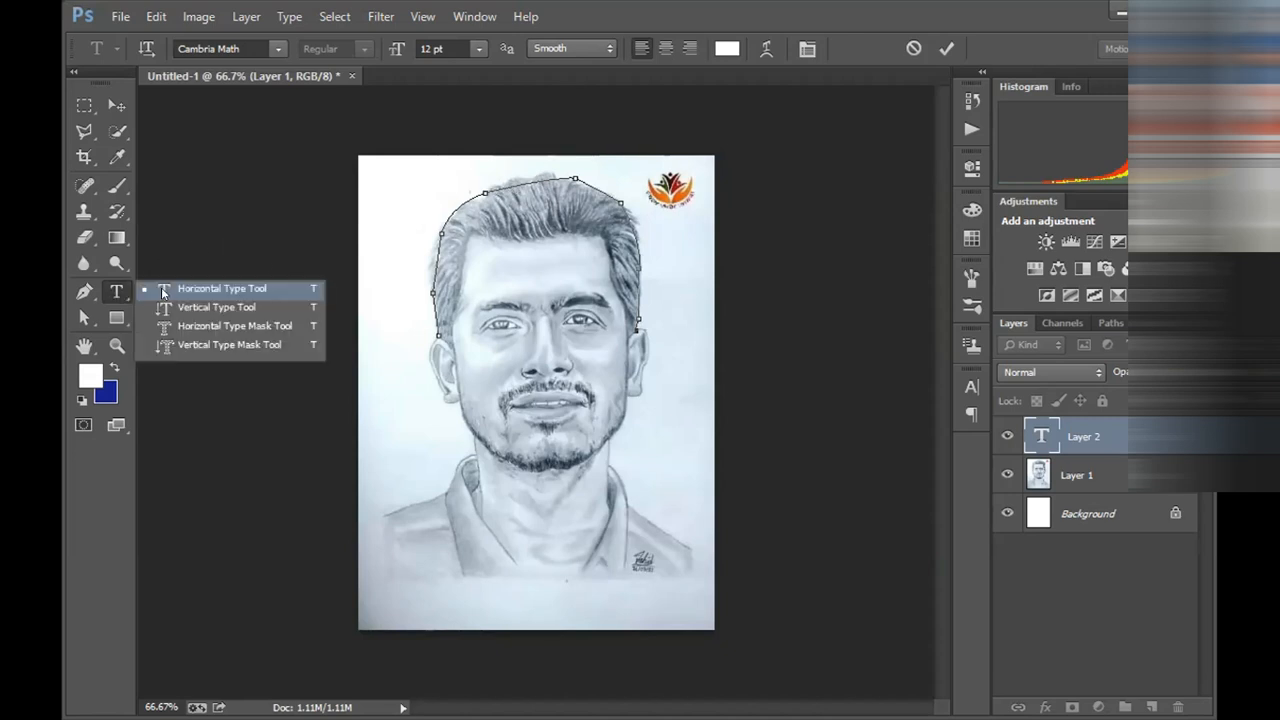
pyautogui.click(163, 291)
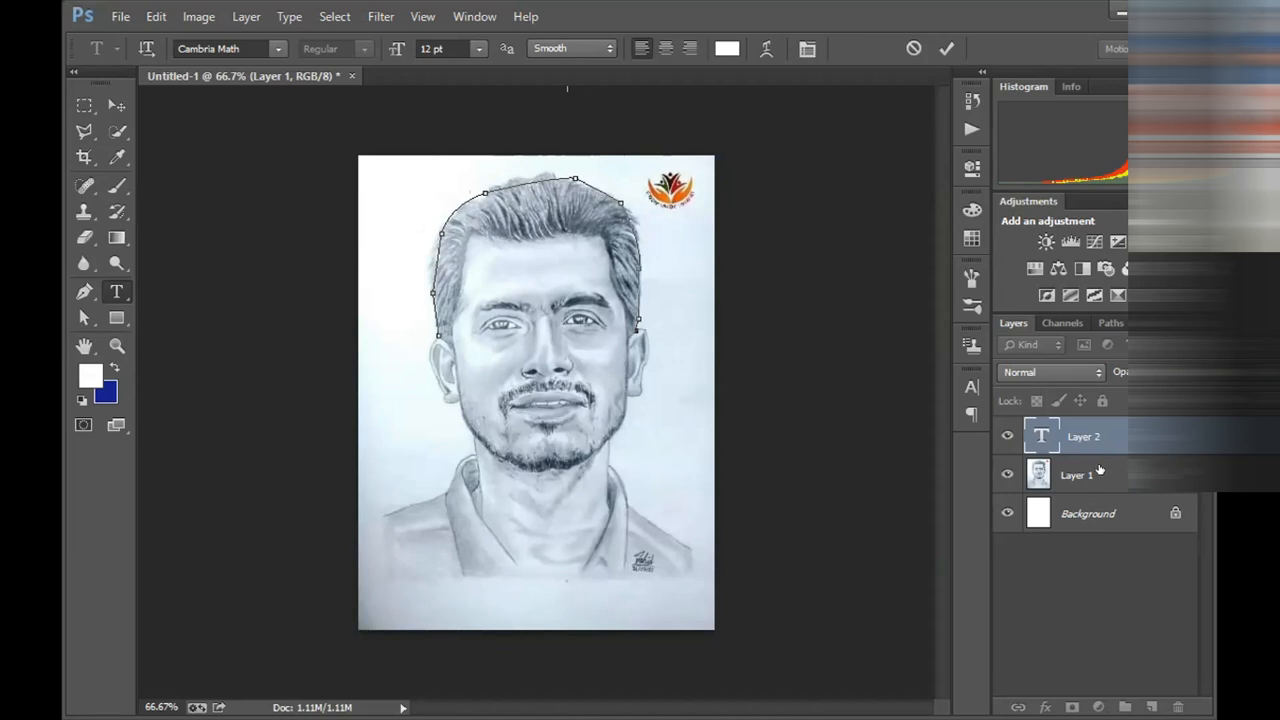
pyautogui.click(1005, 432)
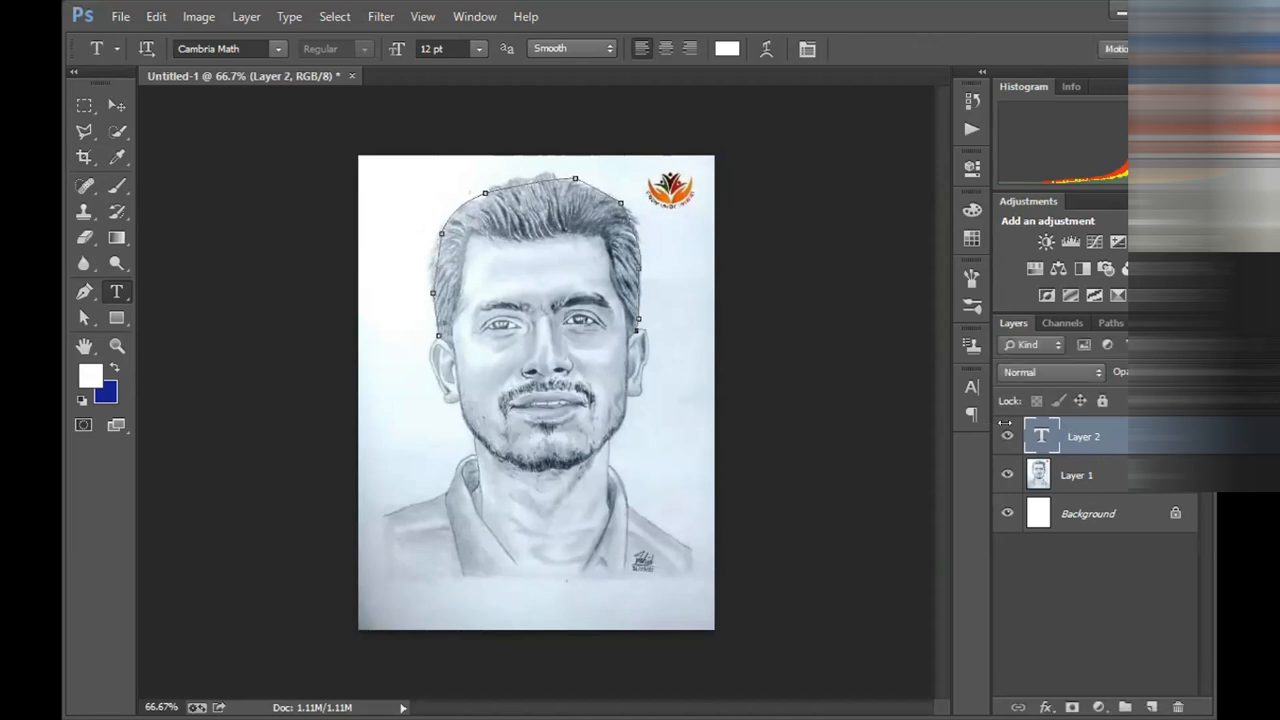
pyautogui.click(1004, 434)
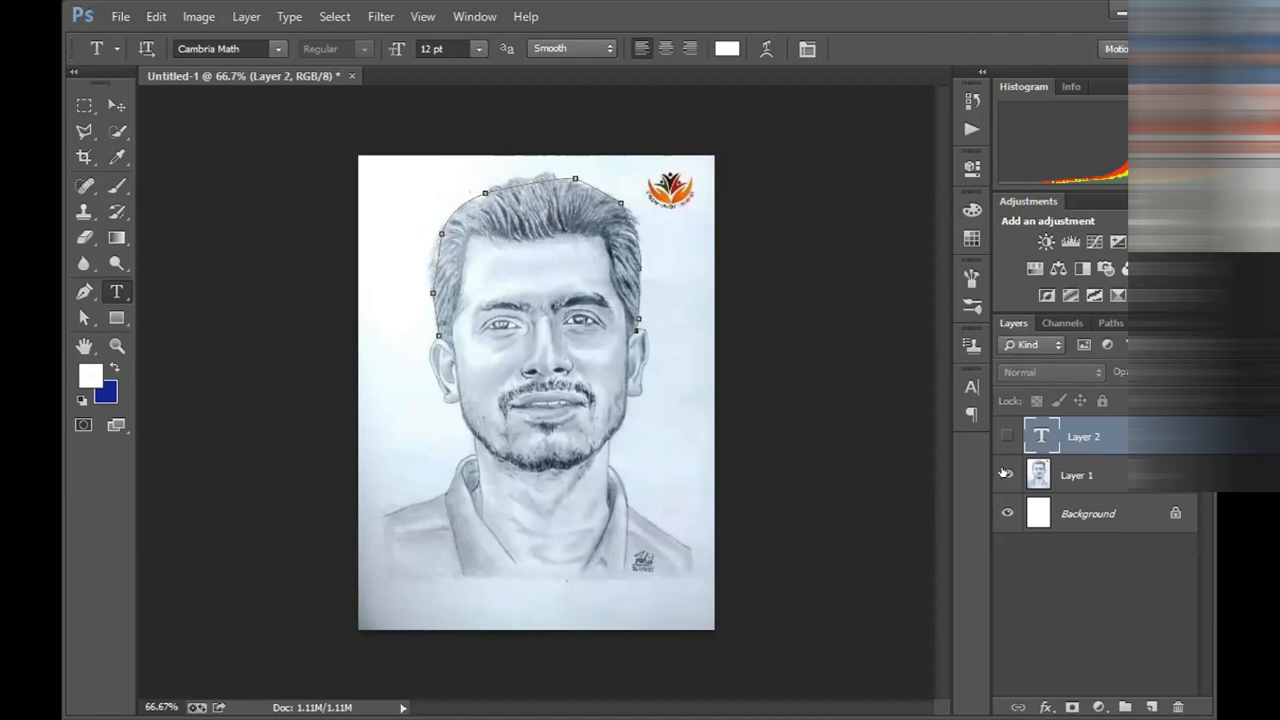
pyautogui.click(1065, 568)
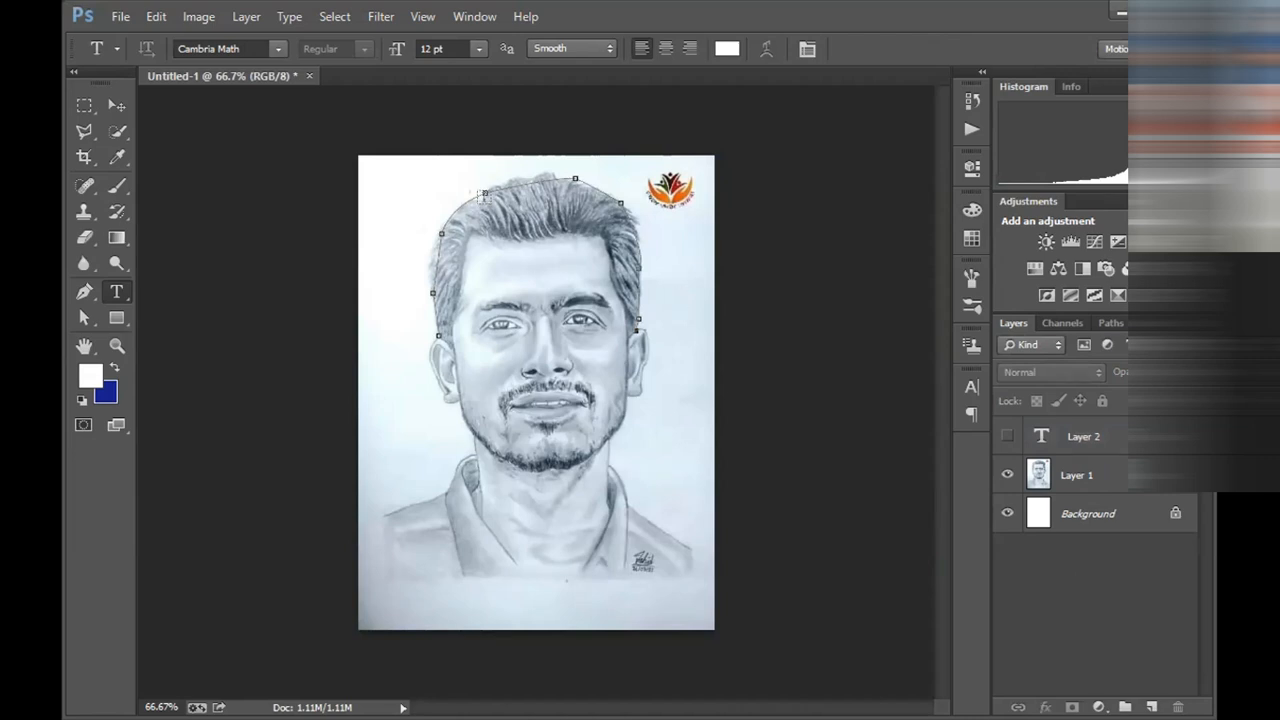
# Place the 12 pt Cambria Math text "cvsjvsvsksbsjb" along the hair path and select all of it
pyautogui.click(466, 188)
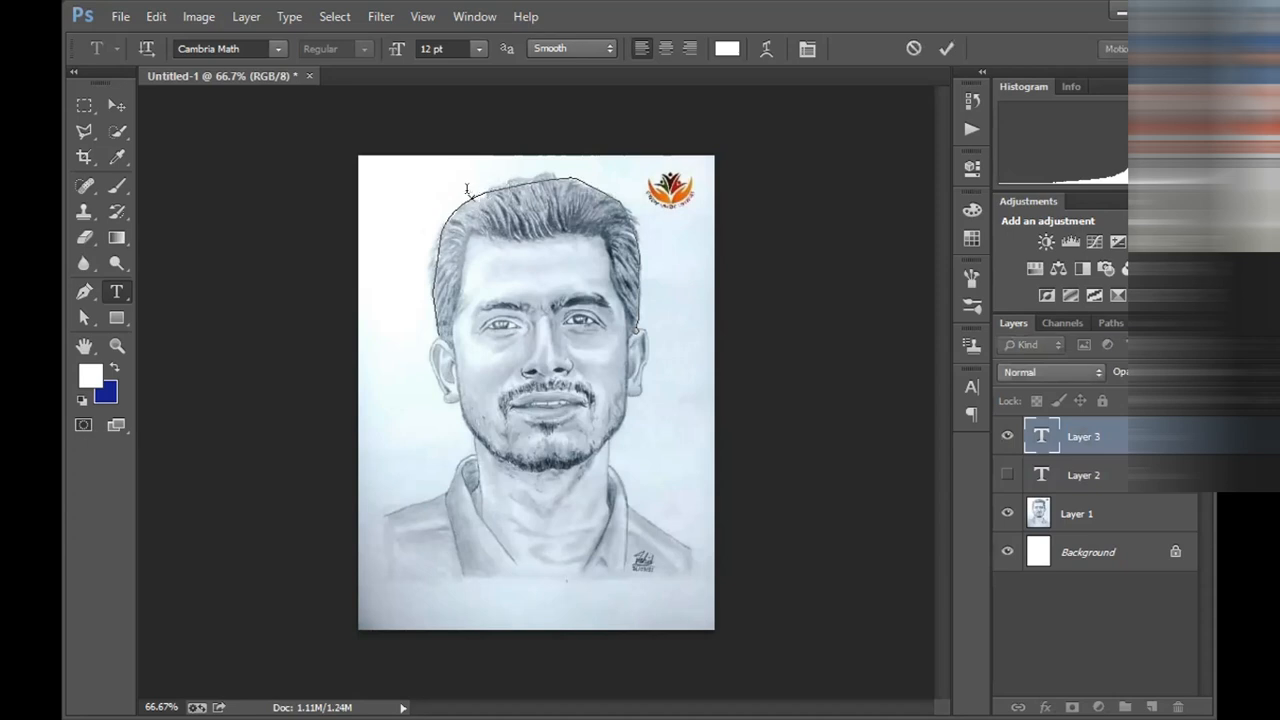
pyautogui.click(467, 190)
pyautogui.press('ctrl')
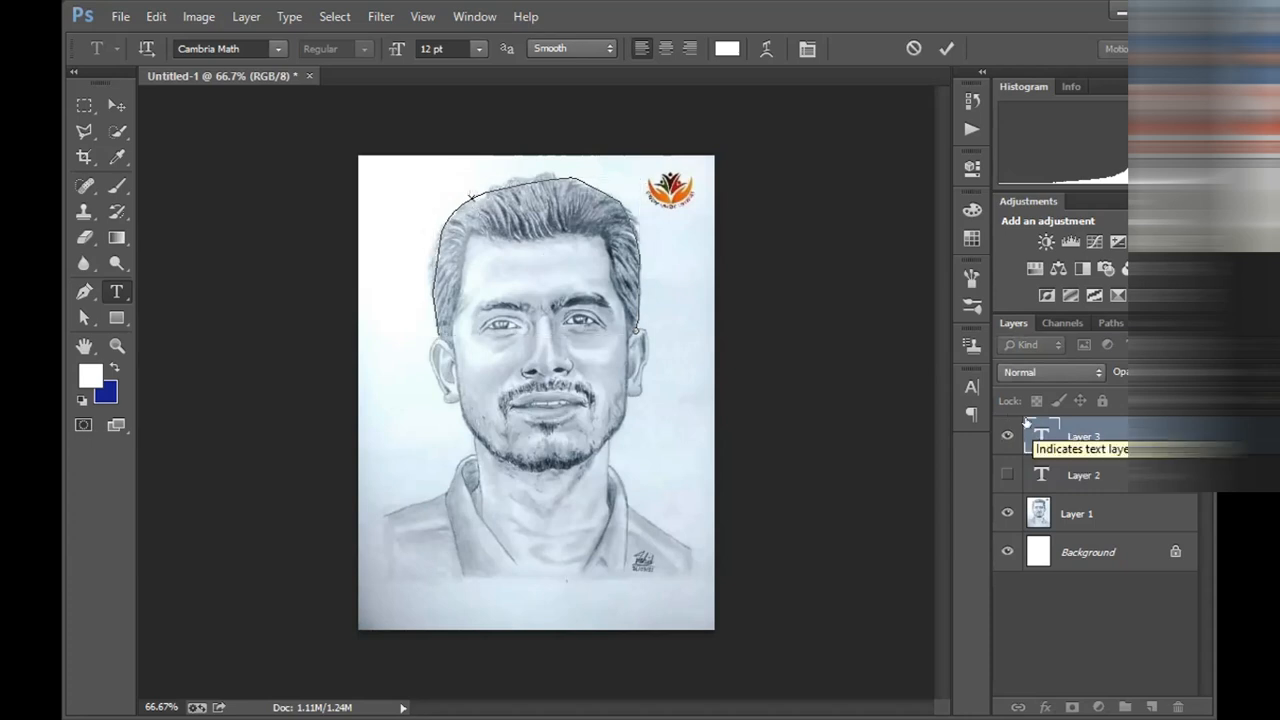
pyautogui.doubleClick(1031, 415)
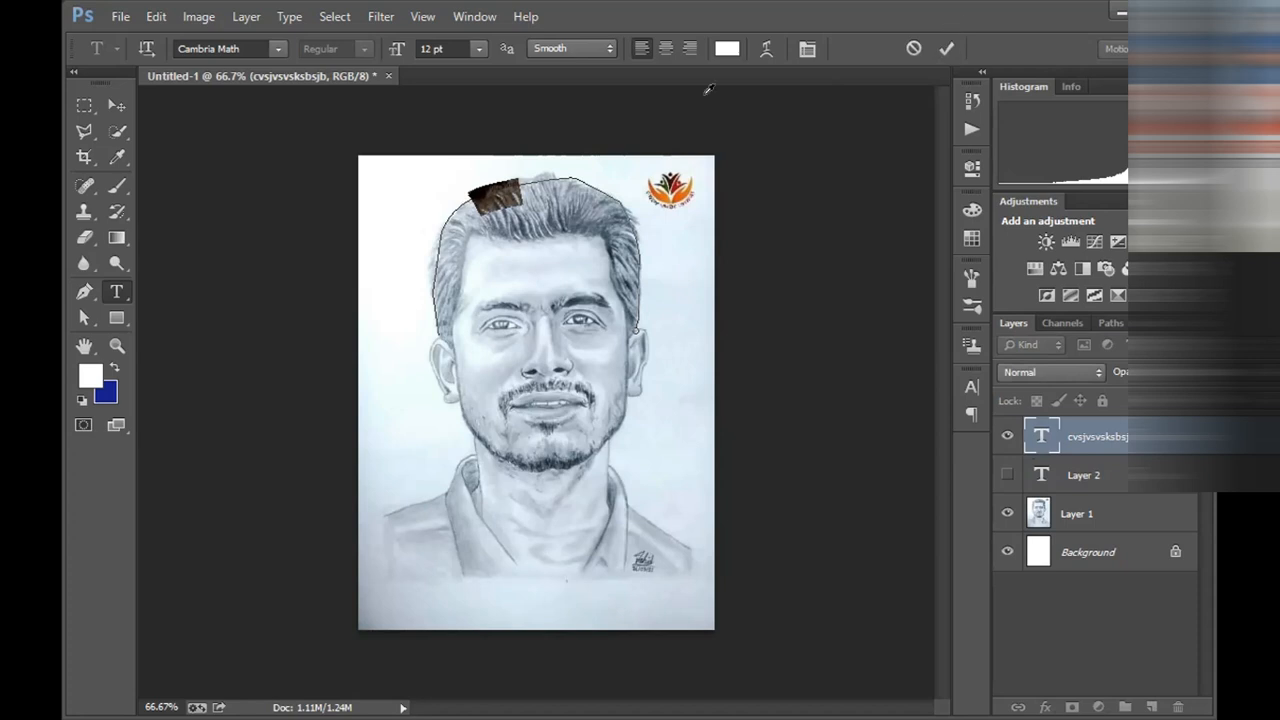
# Colour the selected text on the hair path blue, 1a2dea, and commit the text
pyautogui.click(727, 48)
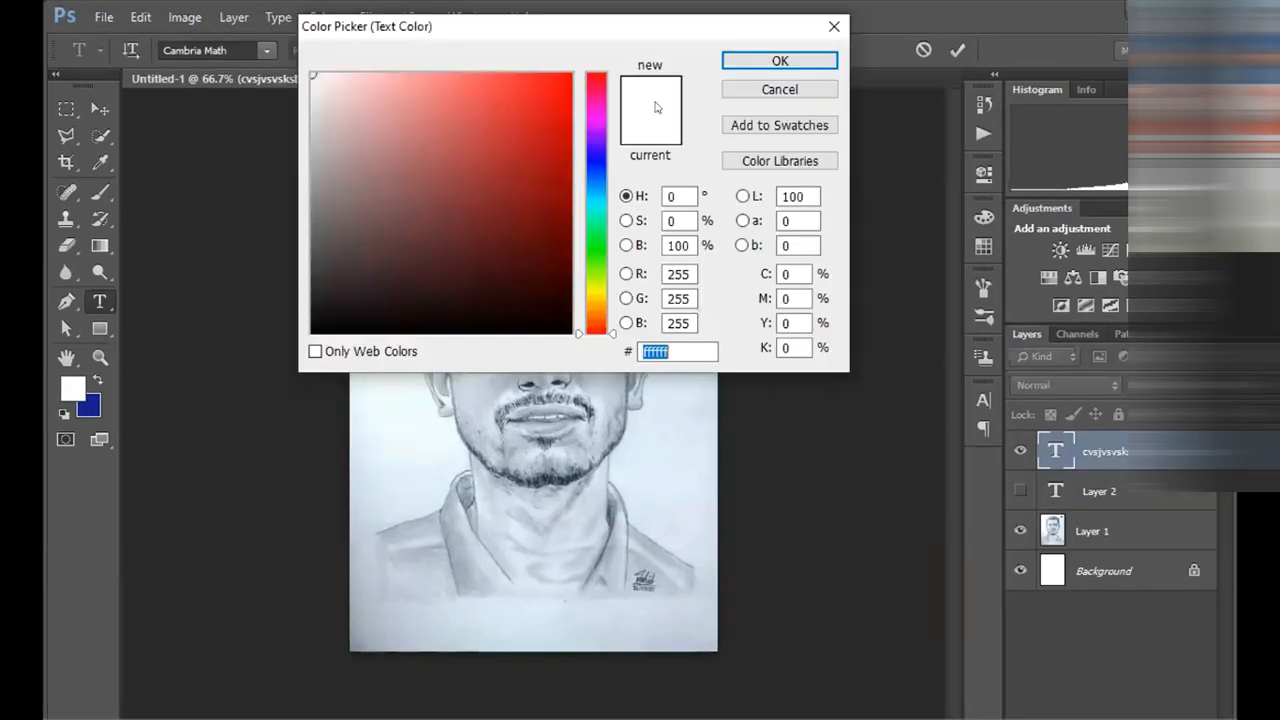
pyautogui.click(593, 164)
pyautogui.click(543, 94)
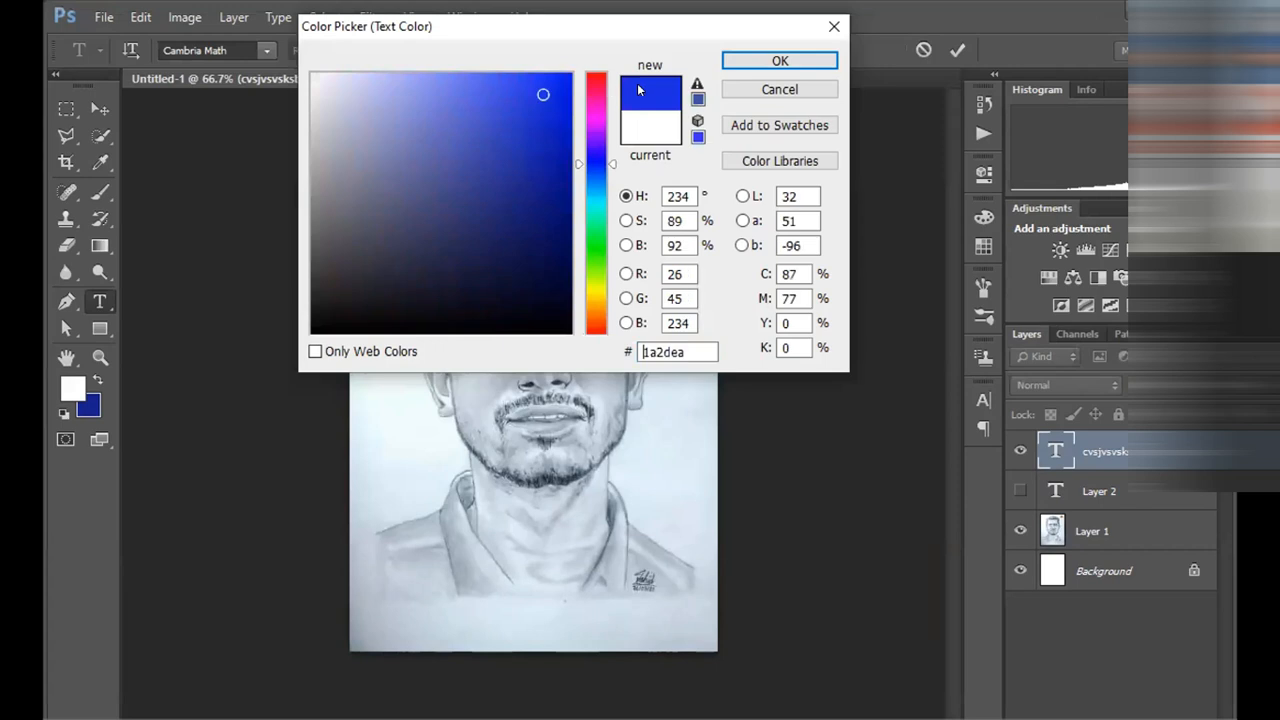
pyautogui.click(780, 61)
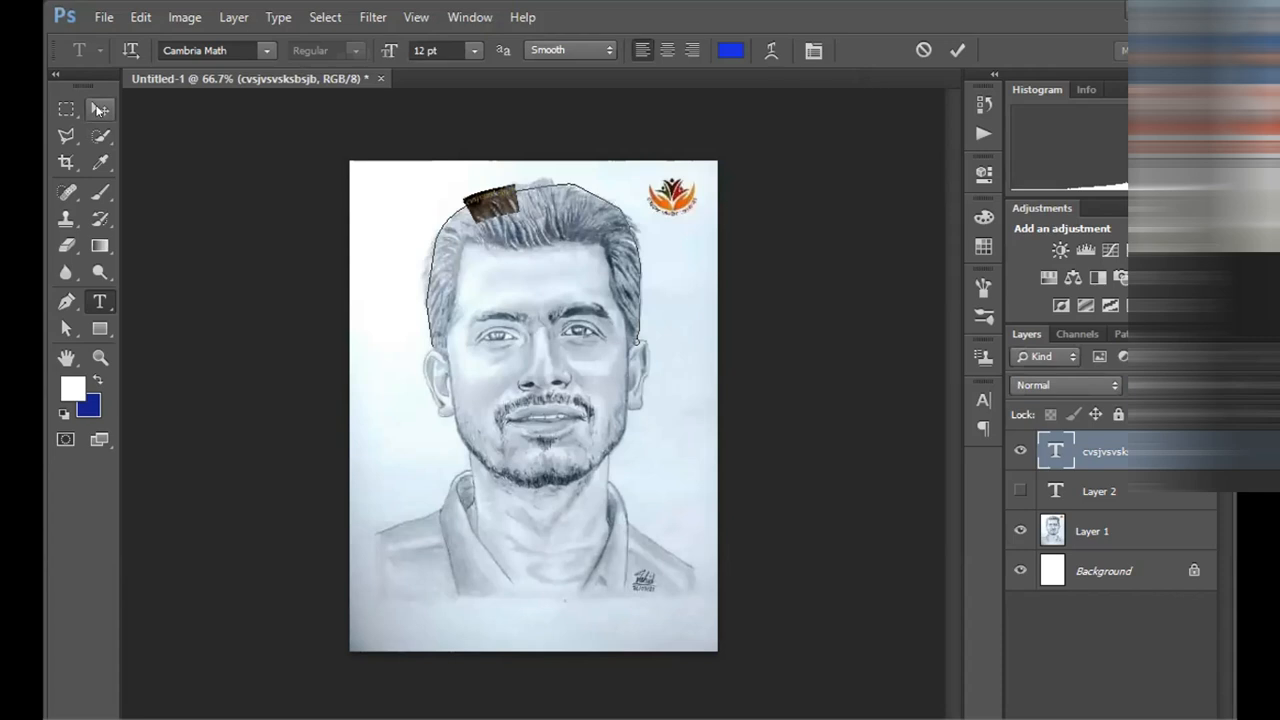
pyautogui.click(100, 109)
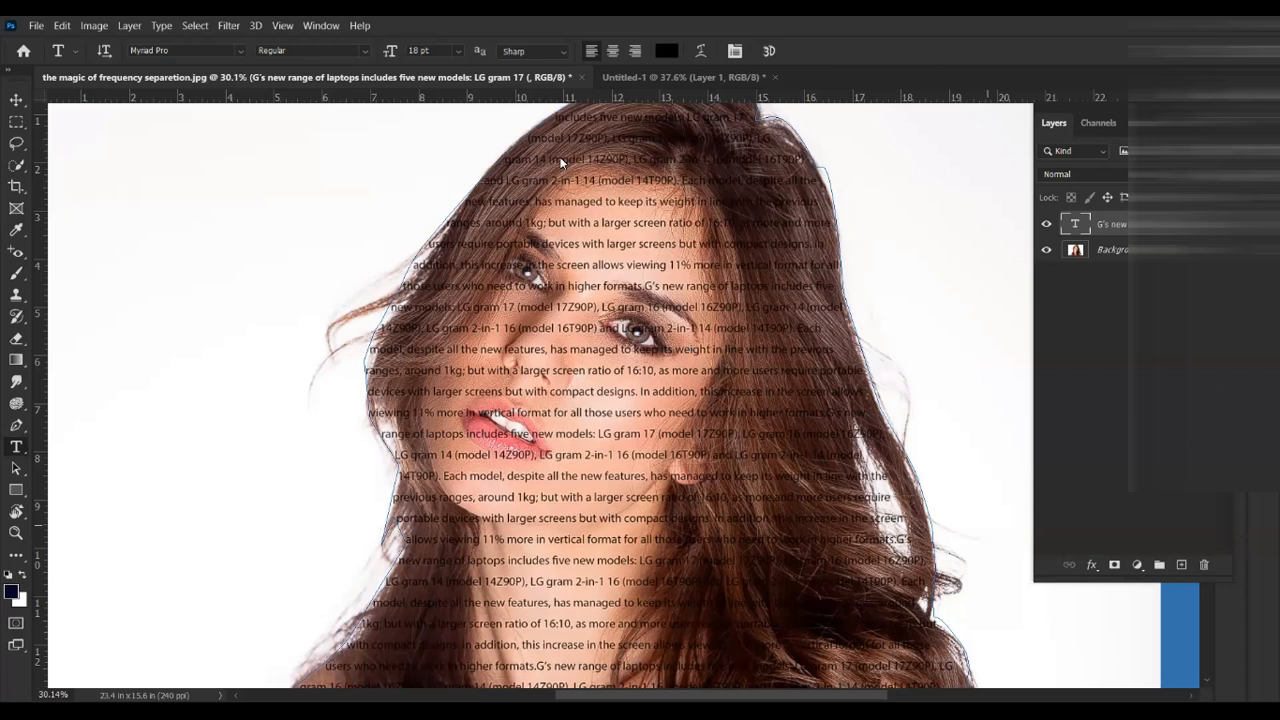
pyautogui.scroll(2, 630, 186)
pyautogui.scroll(-3, 628, 224)
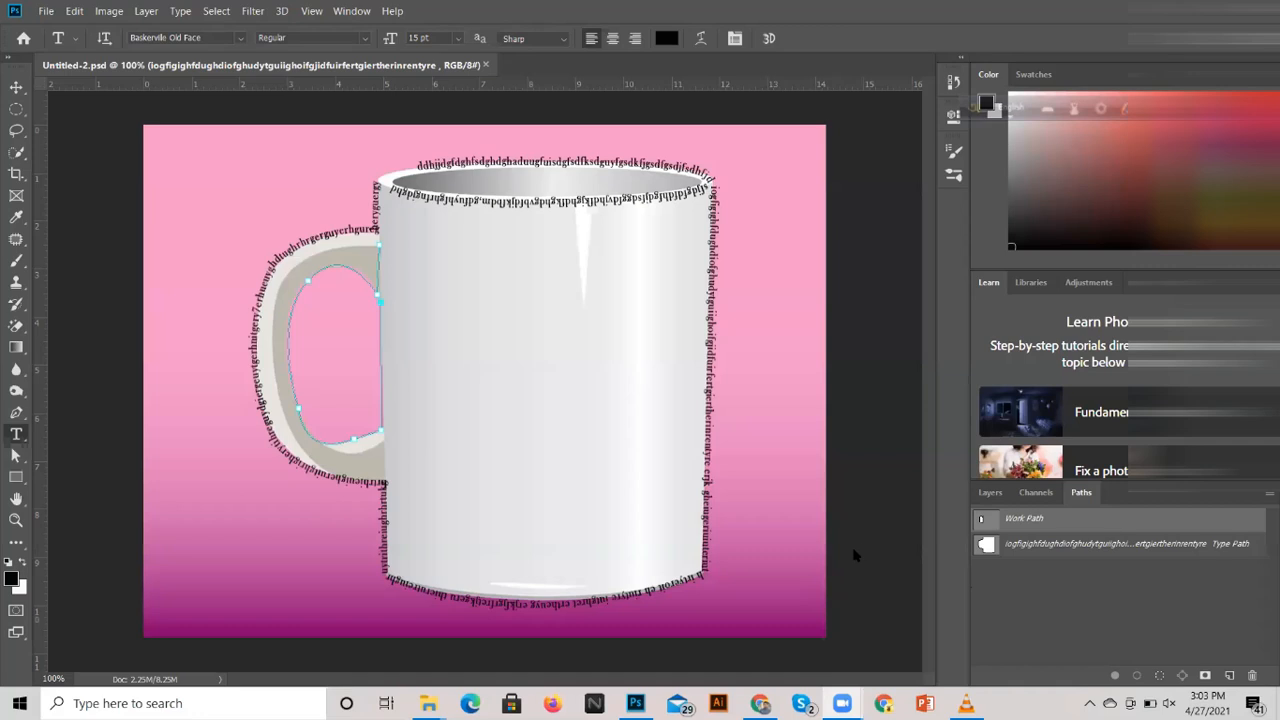
# Try the Vertical Type tool on the mug handle's inner path, and return to the Horizontal Type tool
pyautogui.click(989, 493)
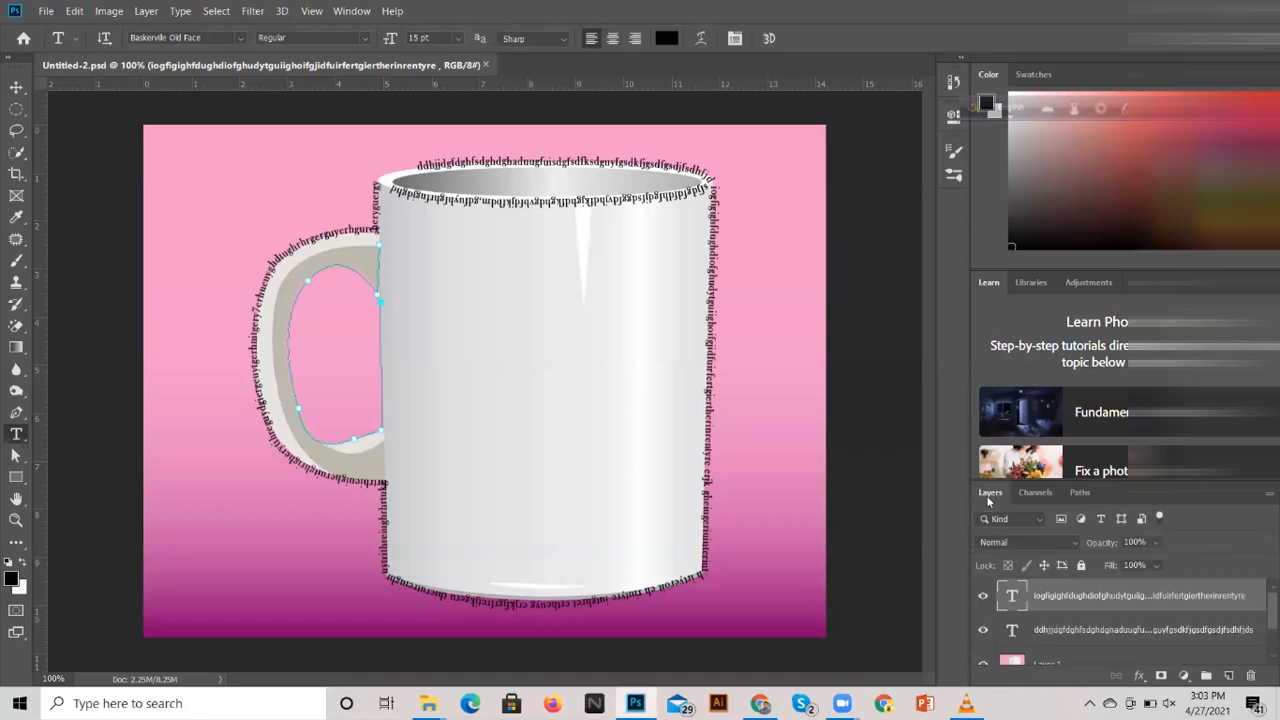
pyautogui.rightClick(16, 433)
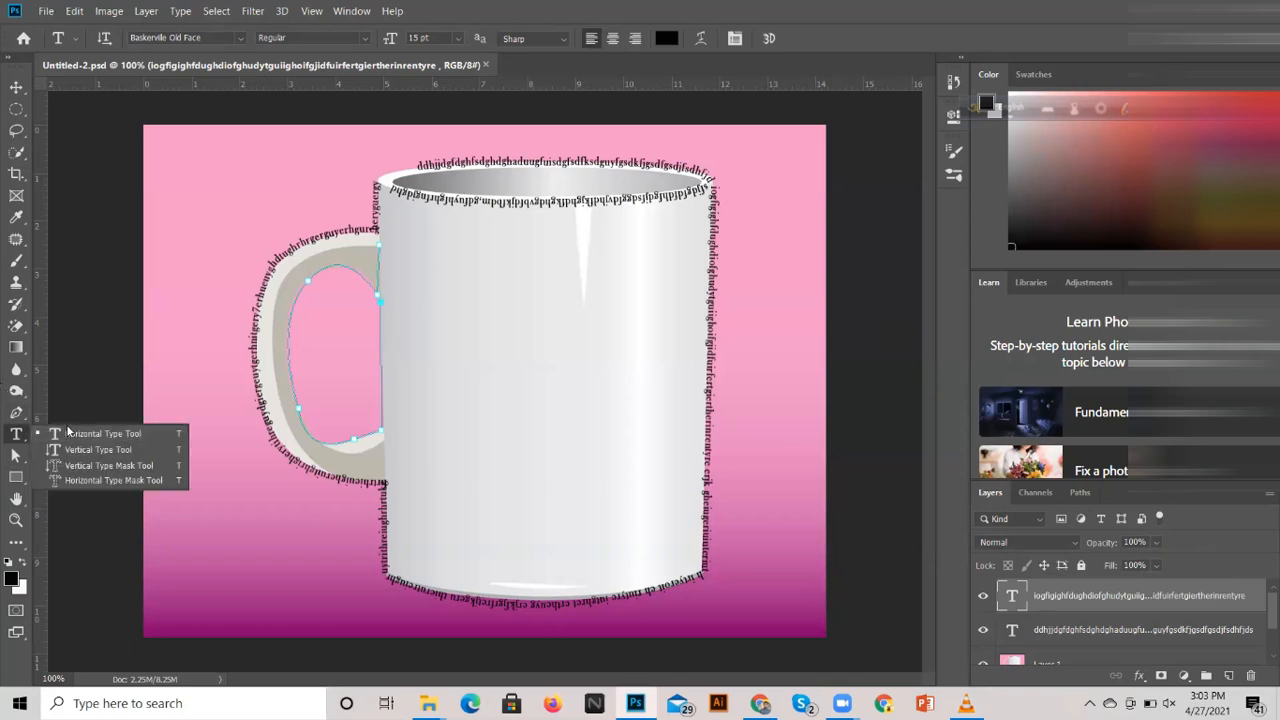
pyautogui.click(87, 450)
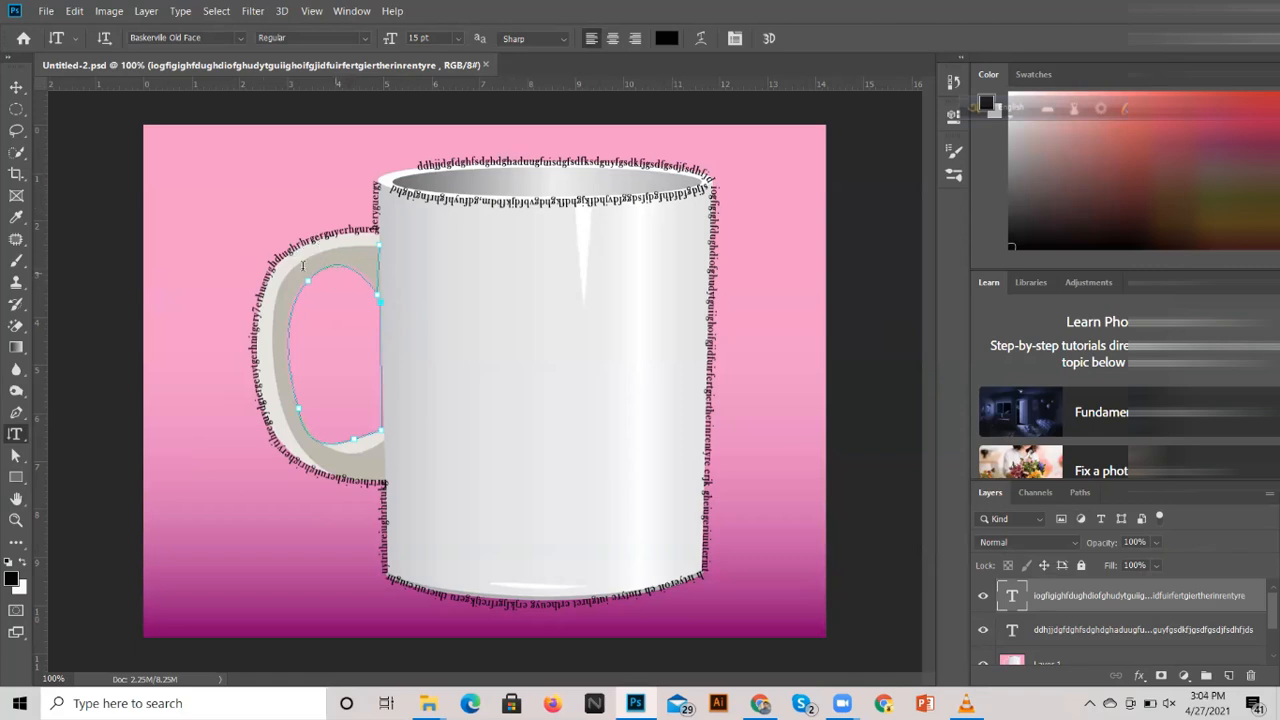
pyautogui.rightClick(24, 435)
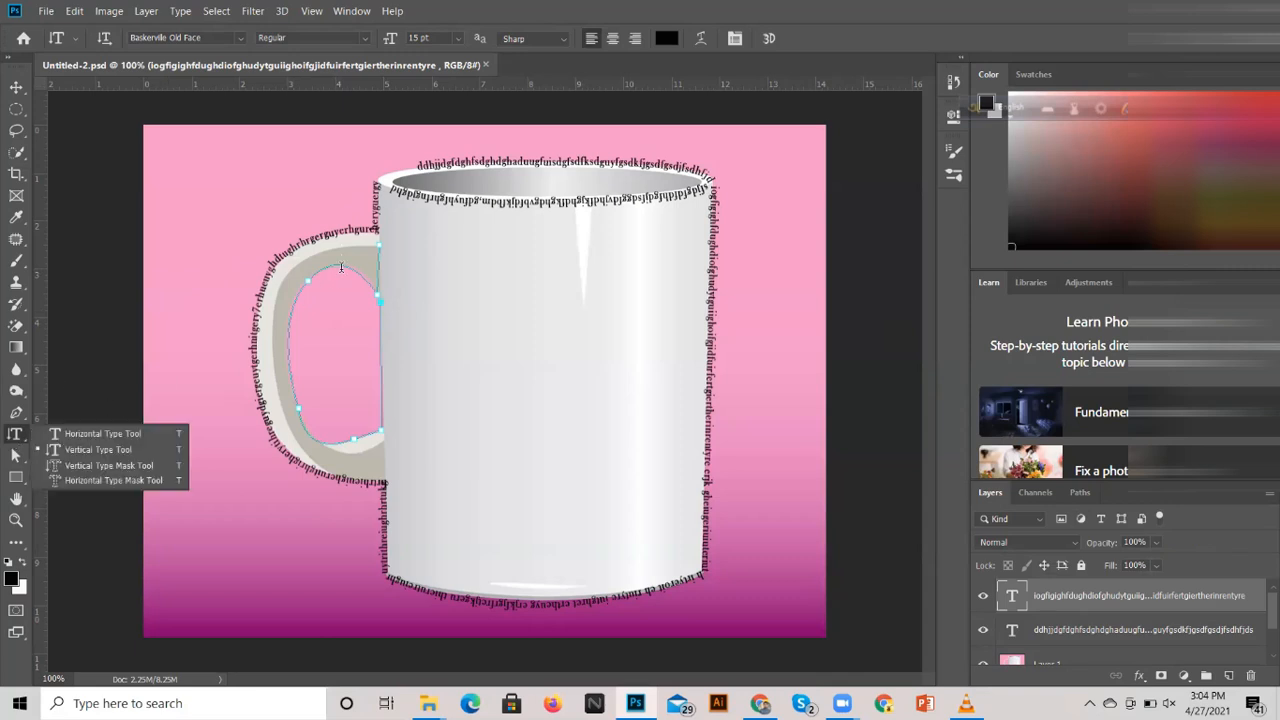
# Hide the two text layers that run around the mug's outline and rim
pyautogui.click(983, 595)
pyautogui.scroll(-1, 986, 612)
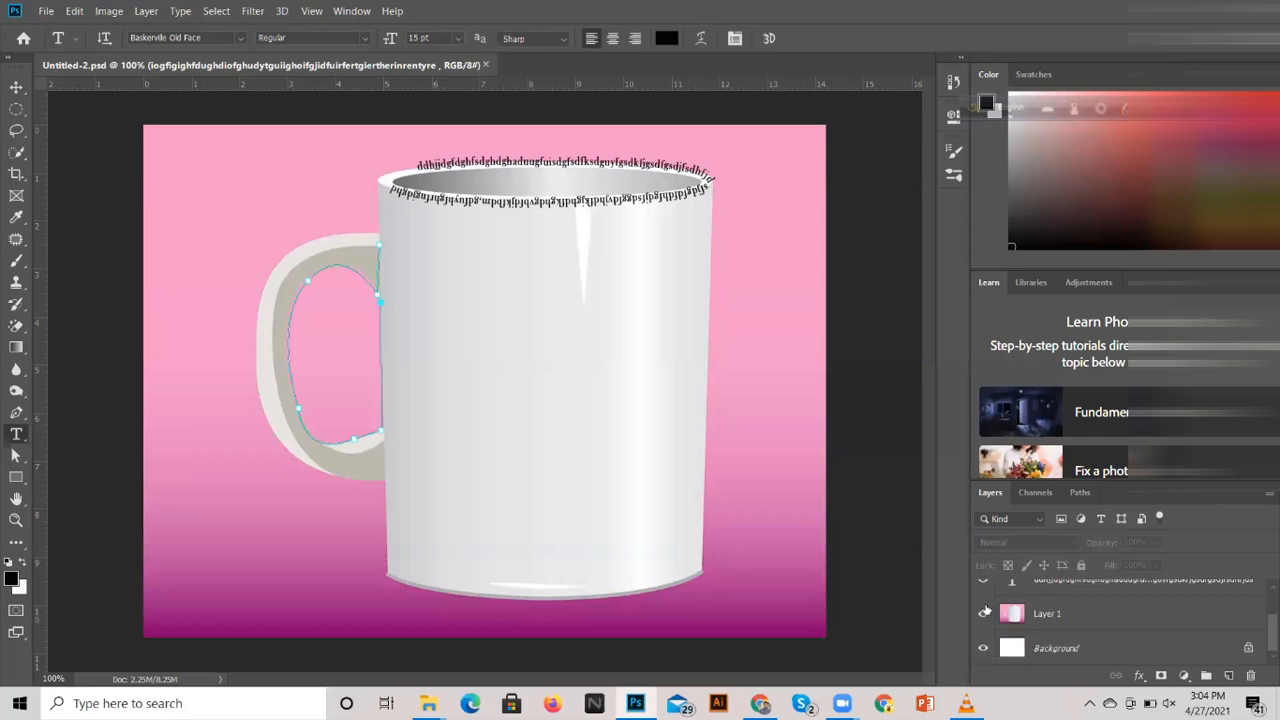
pyautogui.scroll(3, 985, 612)
pyautogui.click(985, 630)
pyautogui.scroll(-2, 986, 631)
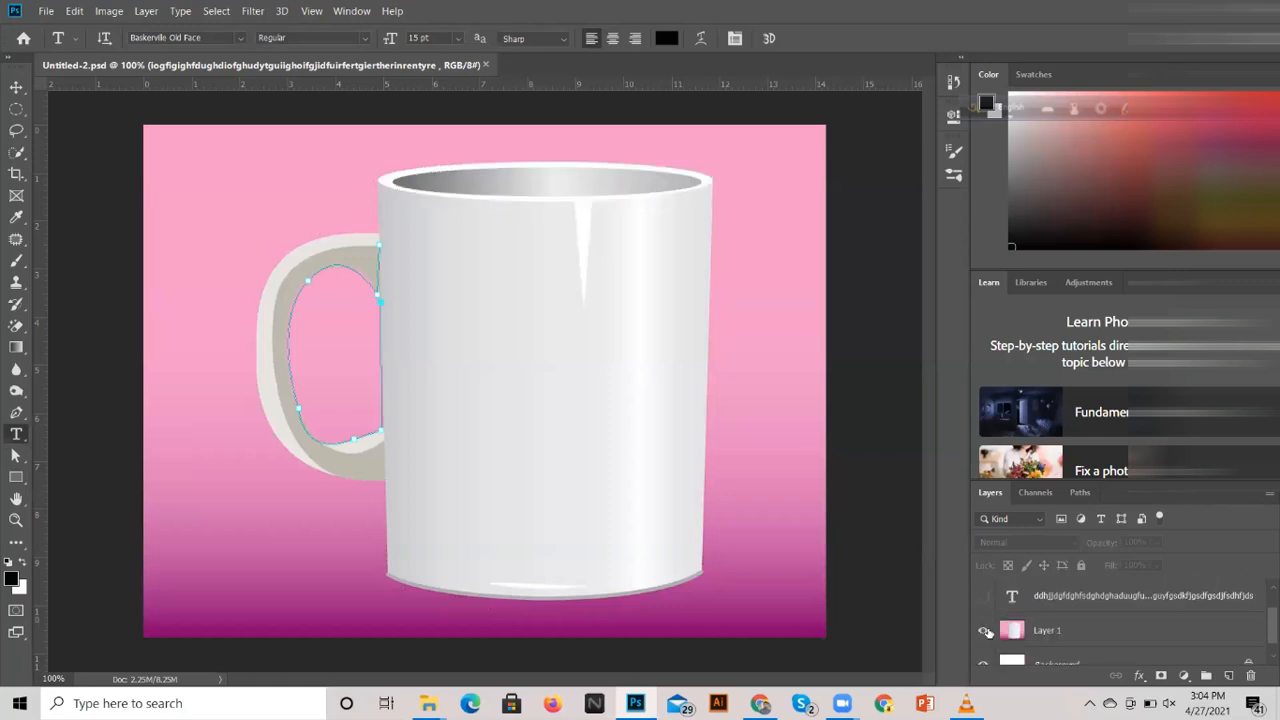
pyautogui.scroll(-1, 986, 631)
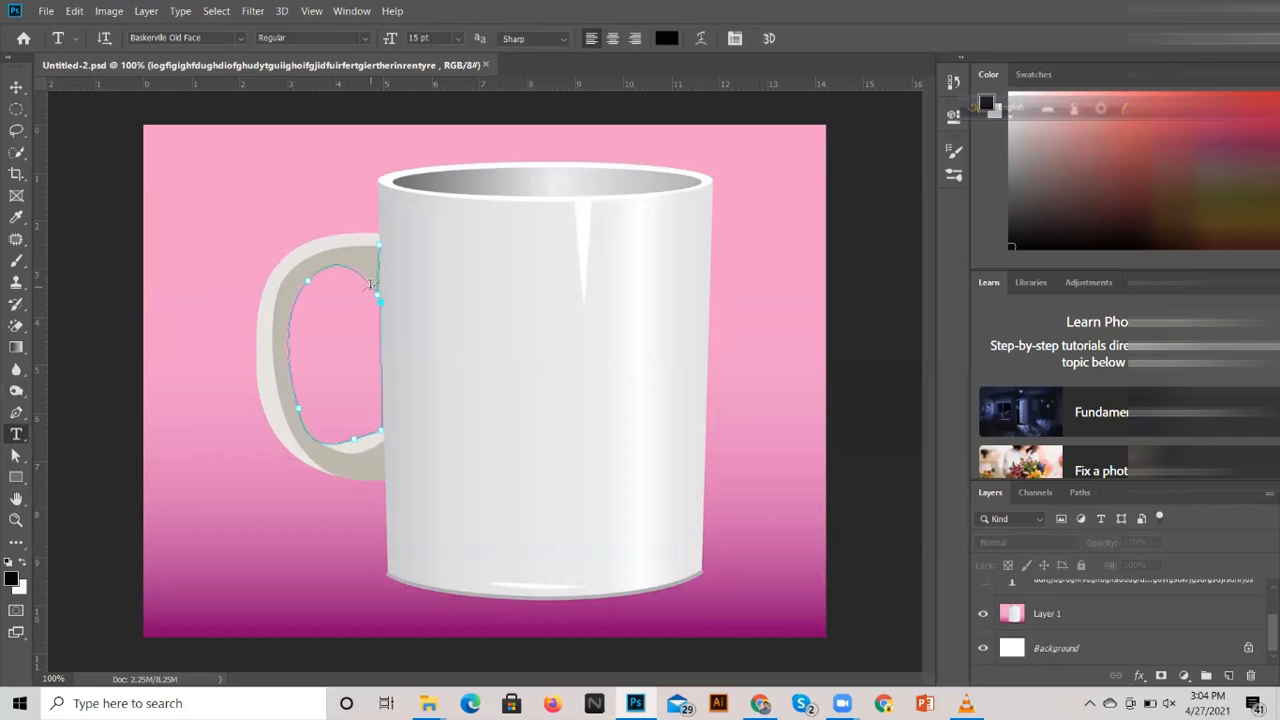
# Start 15 pt Baskerville Old Face text on the mug handle's inner path and enter the filler letters "hdkfjs"
pyautogui.click(380, 347)
pyautogui.hotkey('ctrl', 'v')
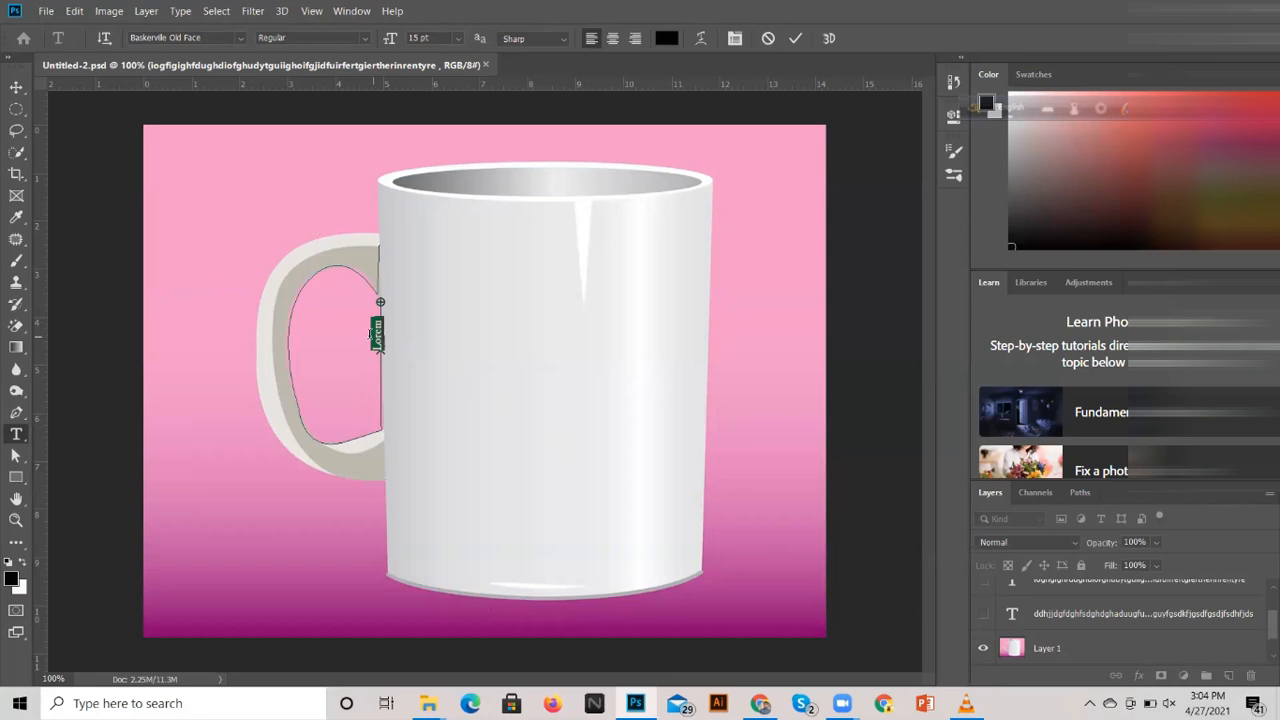
pyautogui.write('hdkfjs')
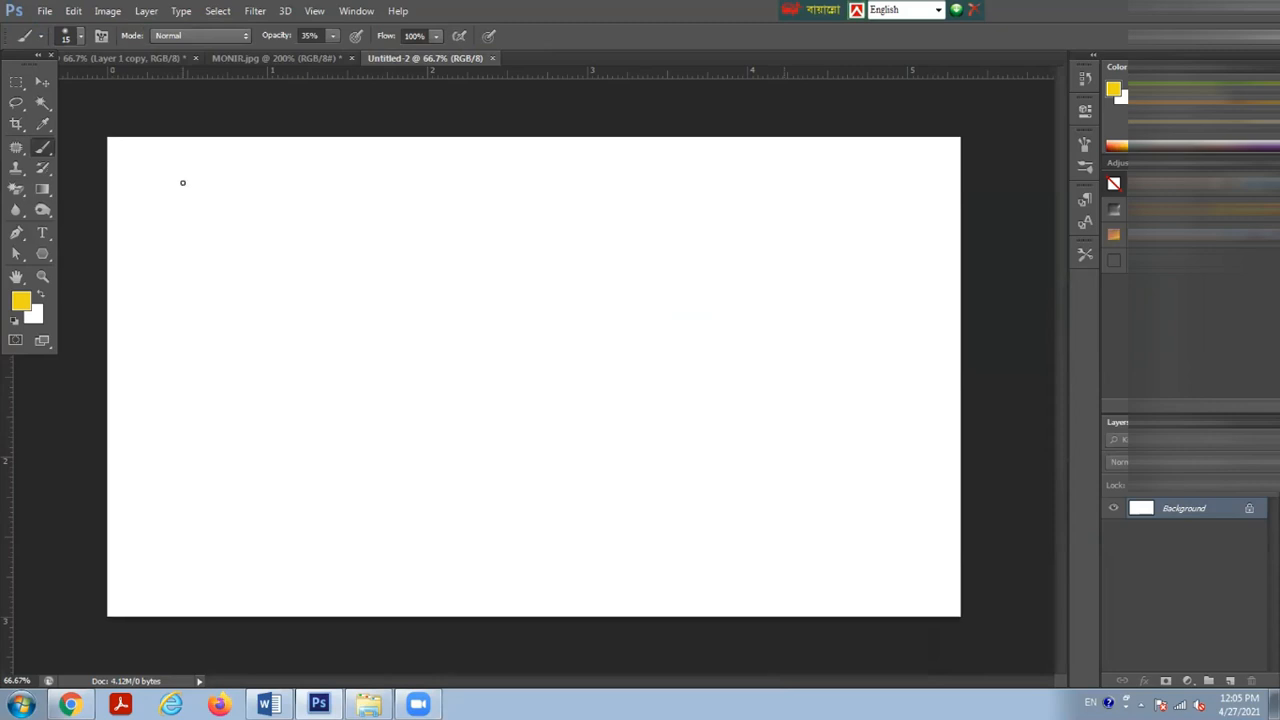
# Draw an open curved Pen path with three anchor points across the blank Untitled-2 canvas
pyautogui.click(17, 233)
pyautogui.click(237, 280)
pyautogui.moveTo(469, 272); pyautogui.dragTo(618, 377)
pyautogui.moveTo(679, 303); pyautogui.dragTo(768, 242)
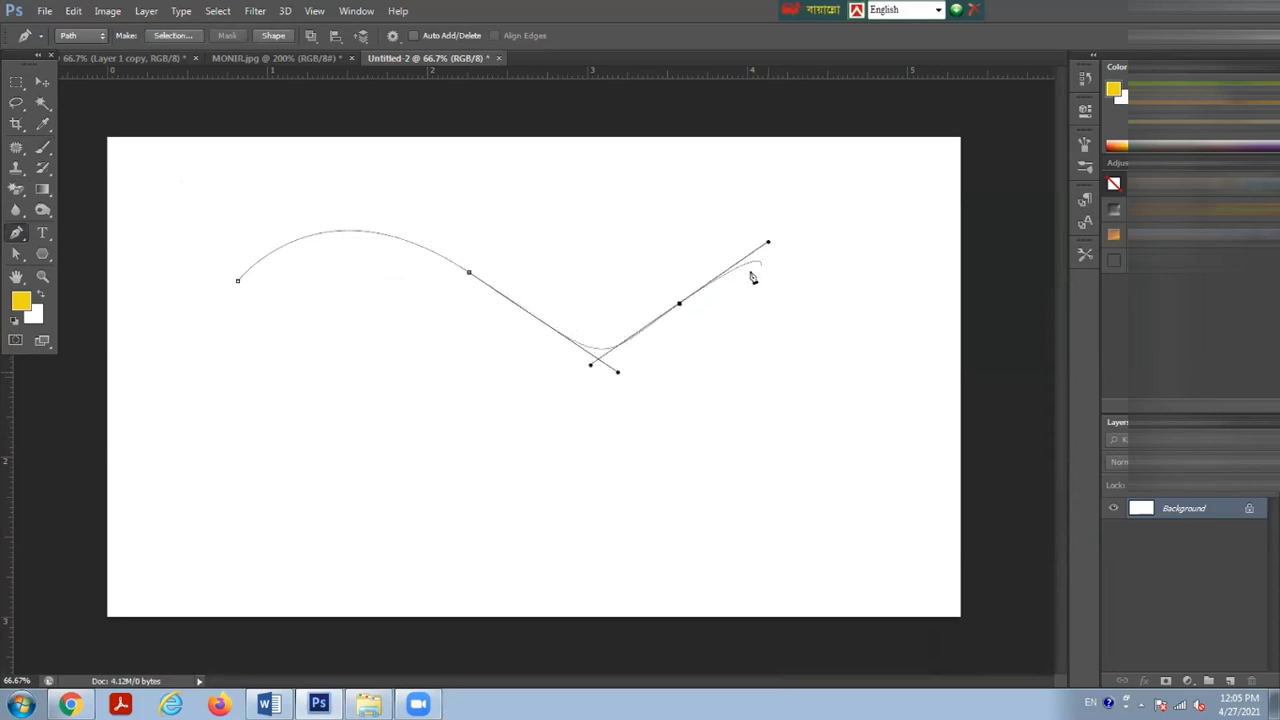
# Try to apply Stroke Path and Fill Path to the curved path, and discard the path
pyautogui.rightClick(677, 305)
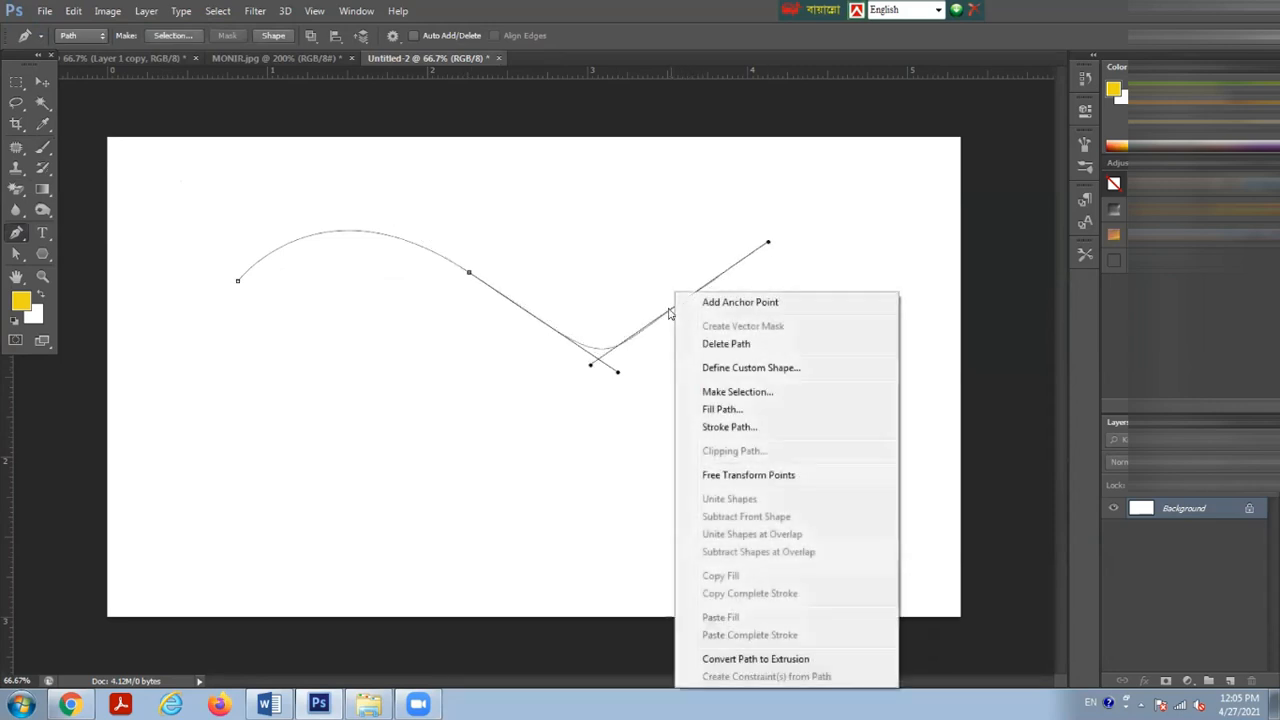
pyautogui.click(735, 428)
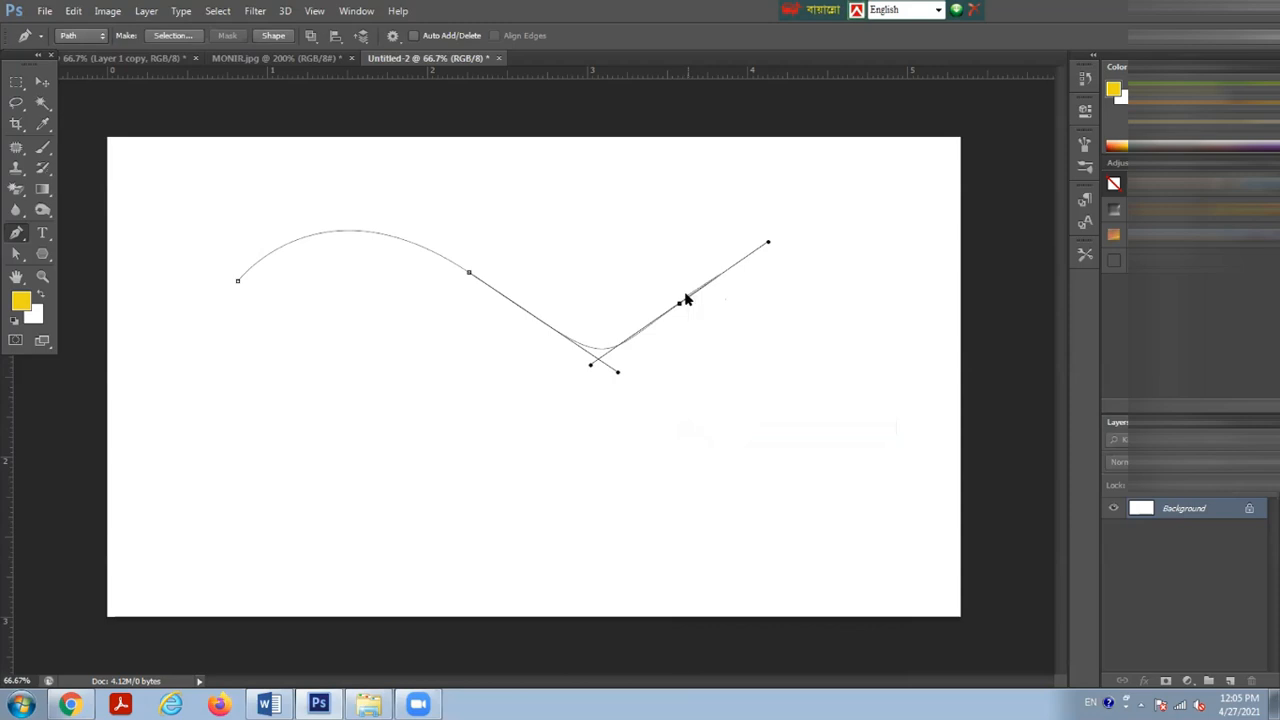
pyautogui.rightClick(683, 296)
pyautogui.click(737, 409)
pyautogui.press('Escape')
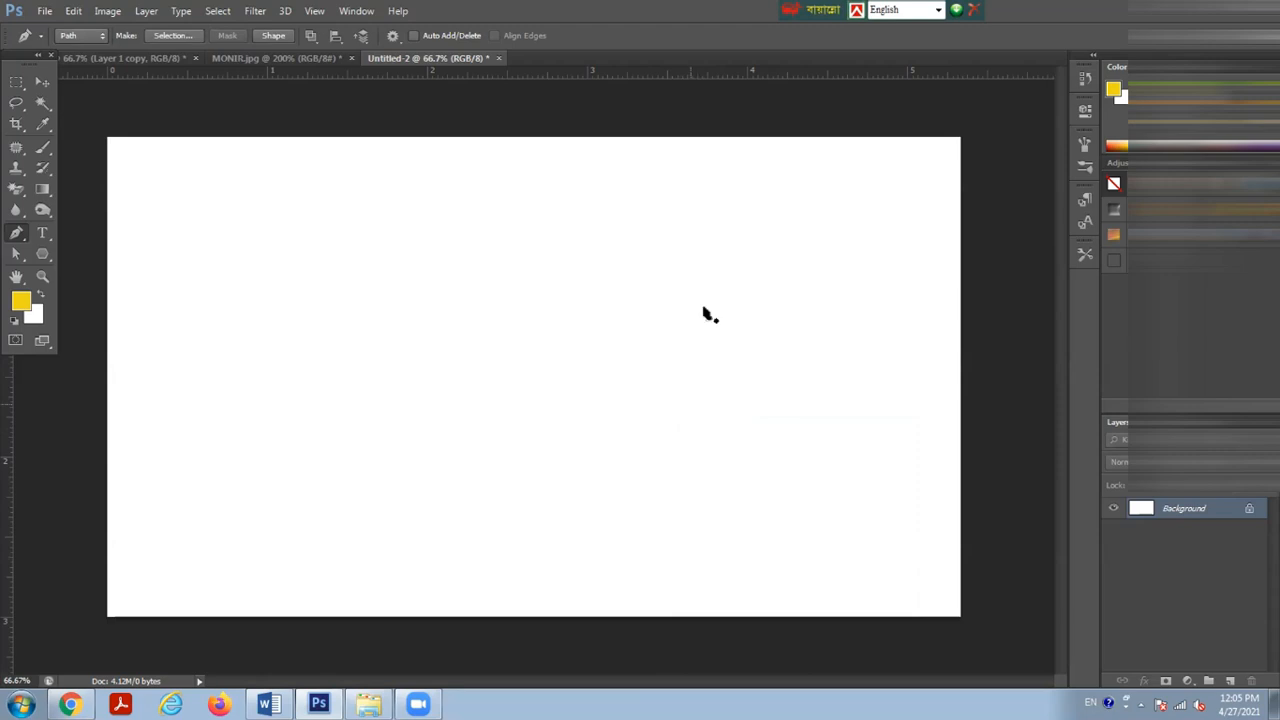
# Add a new layer and draw an open three-point curved Pen path with an arch and a dip
pyautogui.click(1228, 680)
pyautogui.click(271, 254)
pyautogui.moveTo(541, 231); pyautogui.dragTo(760, 216)
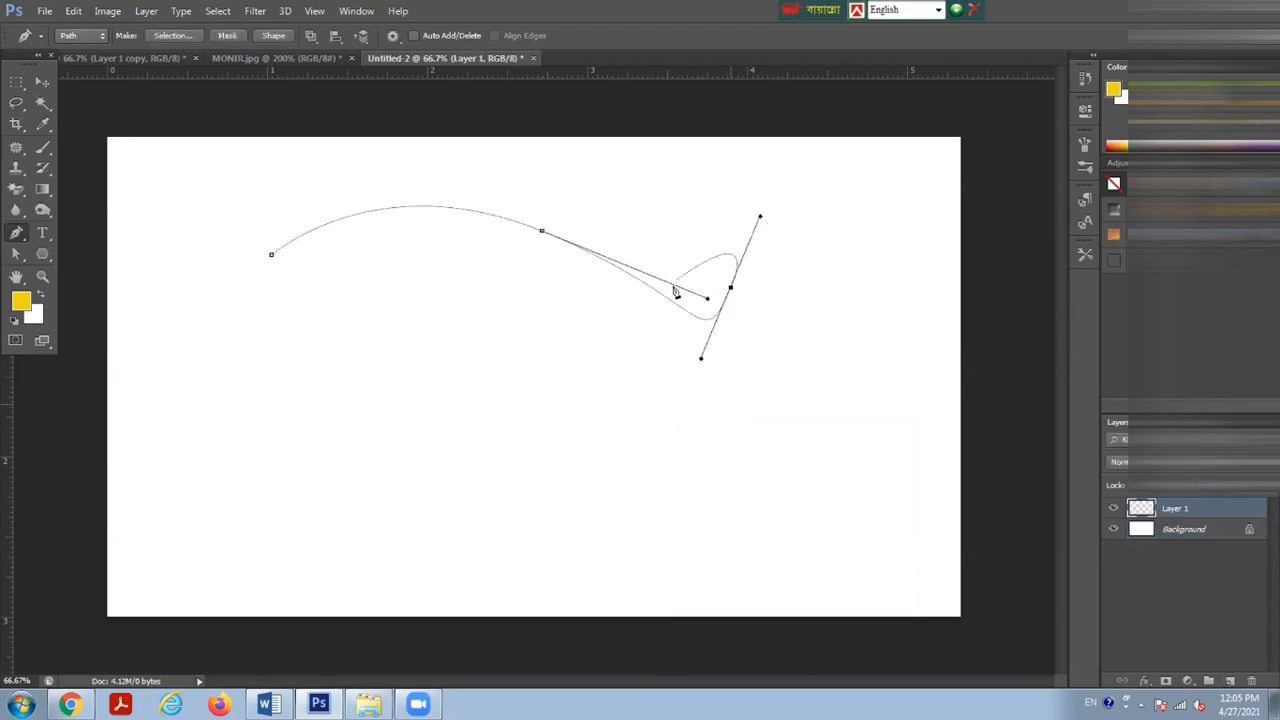
# Try to stroke the new path from its end anchor, and remove that anchor's outgoing direction handle
pyautogui.rightClick(729, 290)
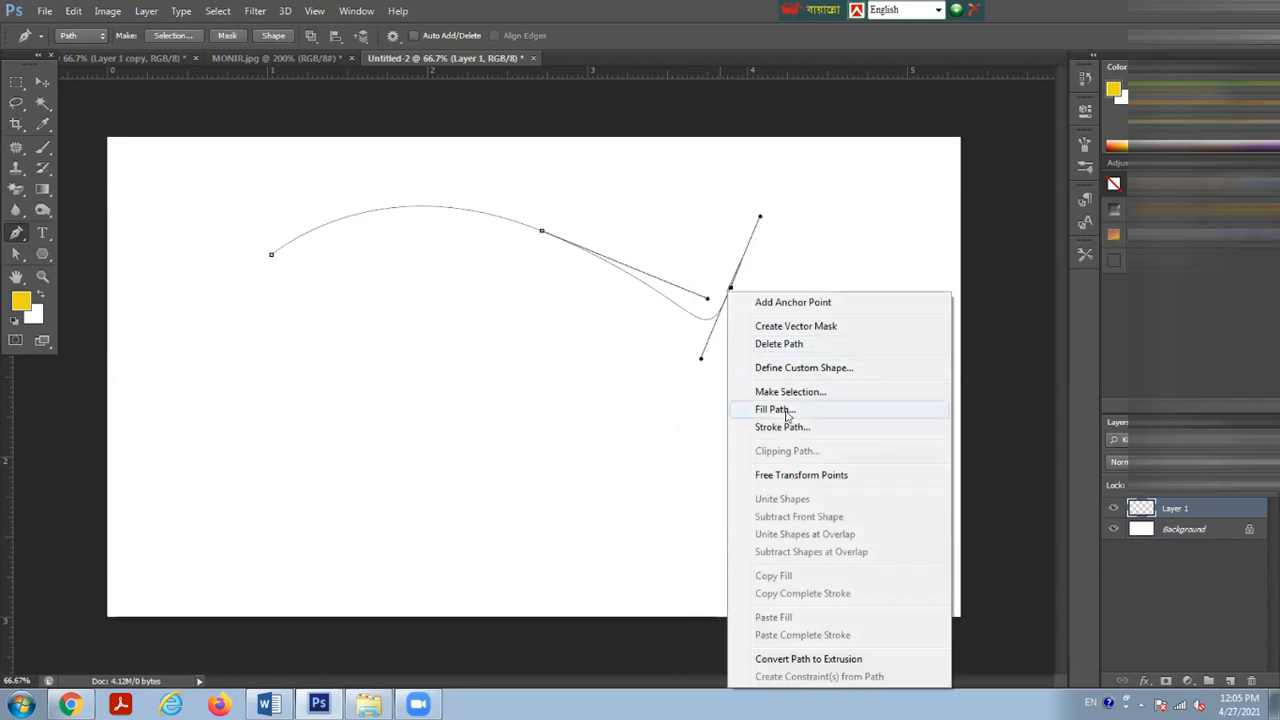
pyautogui.press('Escape')
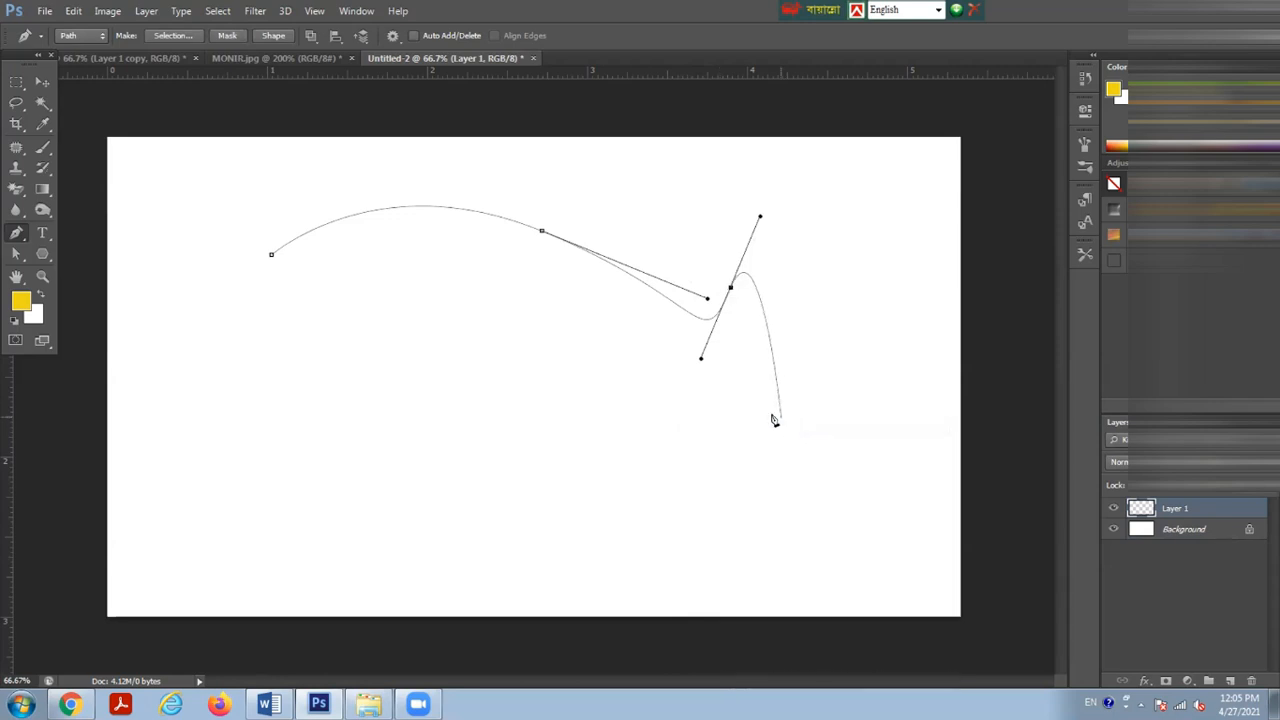
pyautogui.rightClick(729, 290)
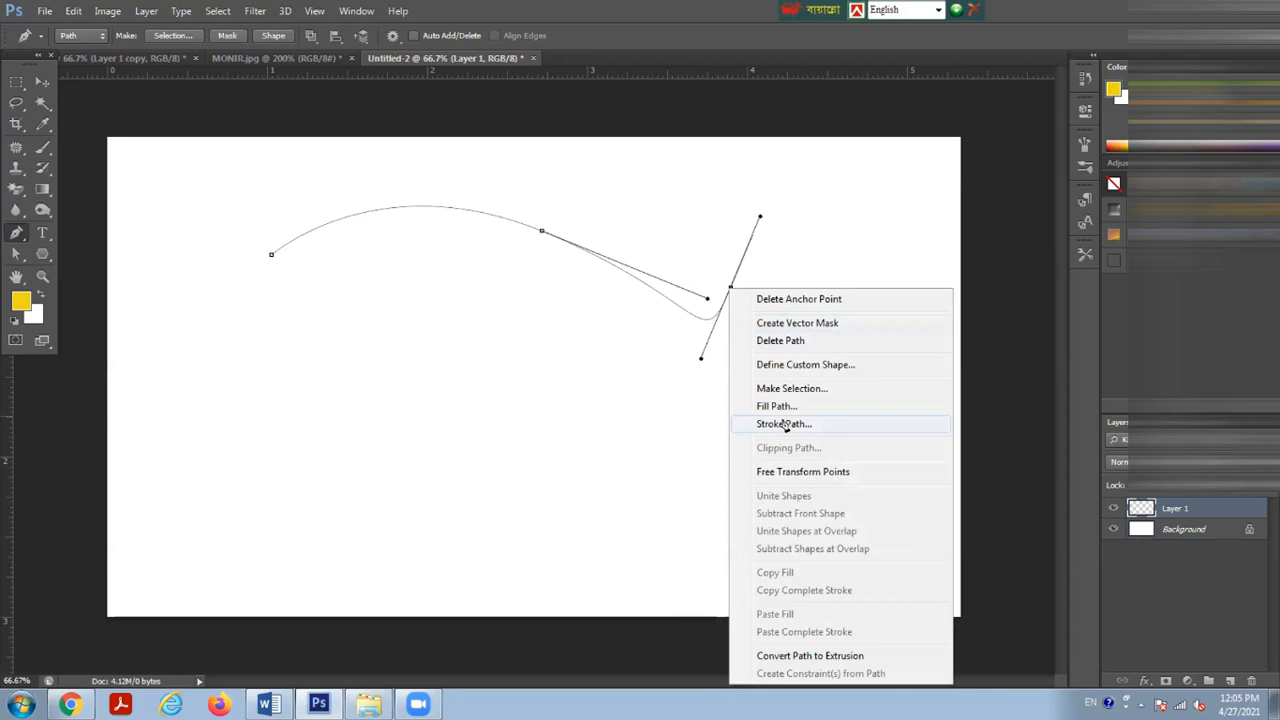
pyautogui.press('Escape')
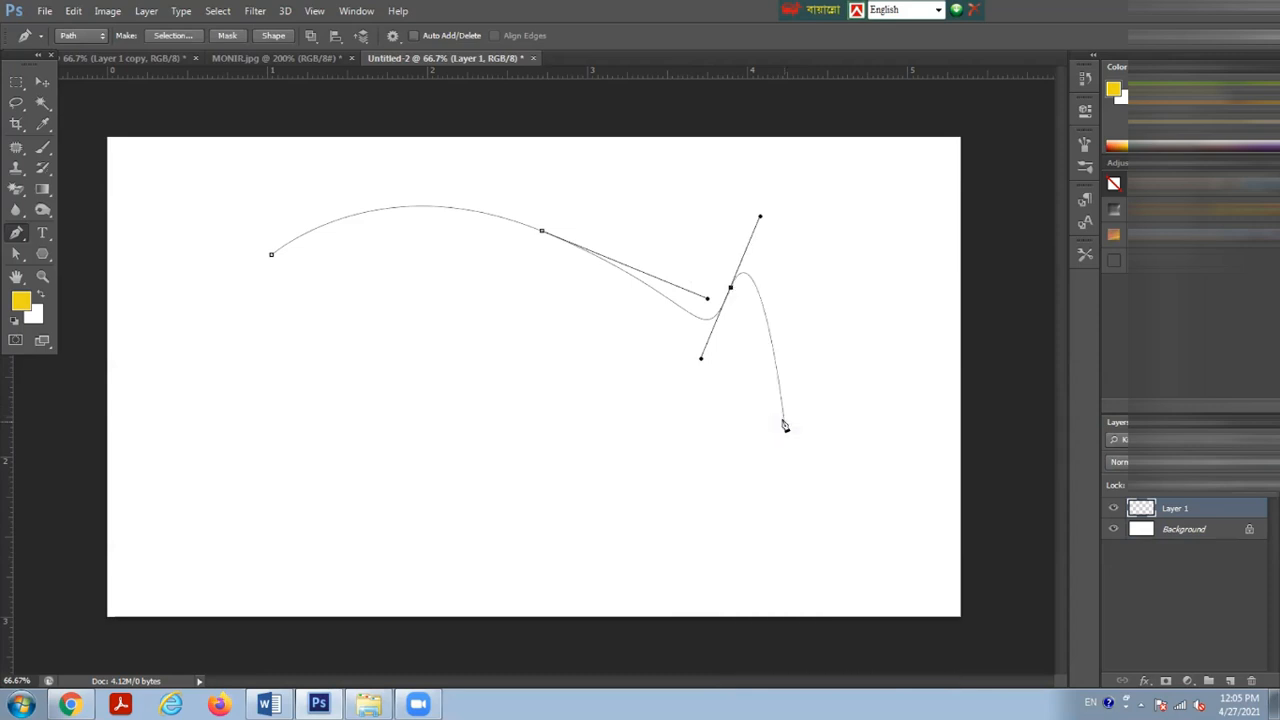
pyautogui.click(731, 290)
pyautogui.rightClick(731, 289)
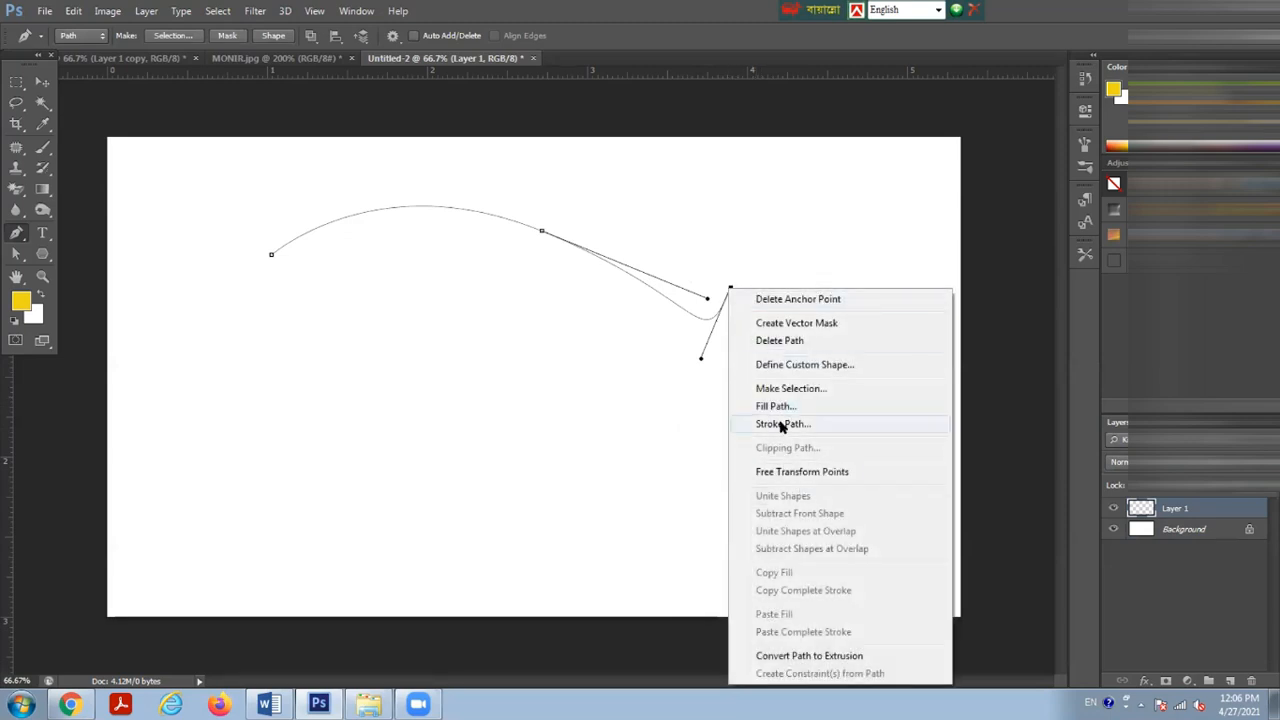
pyautogui.press('Escape')
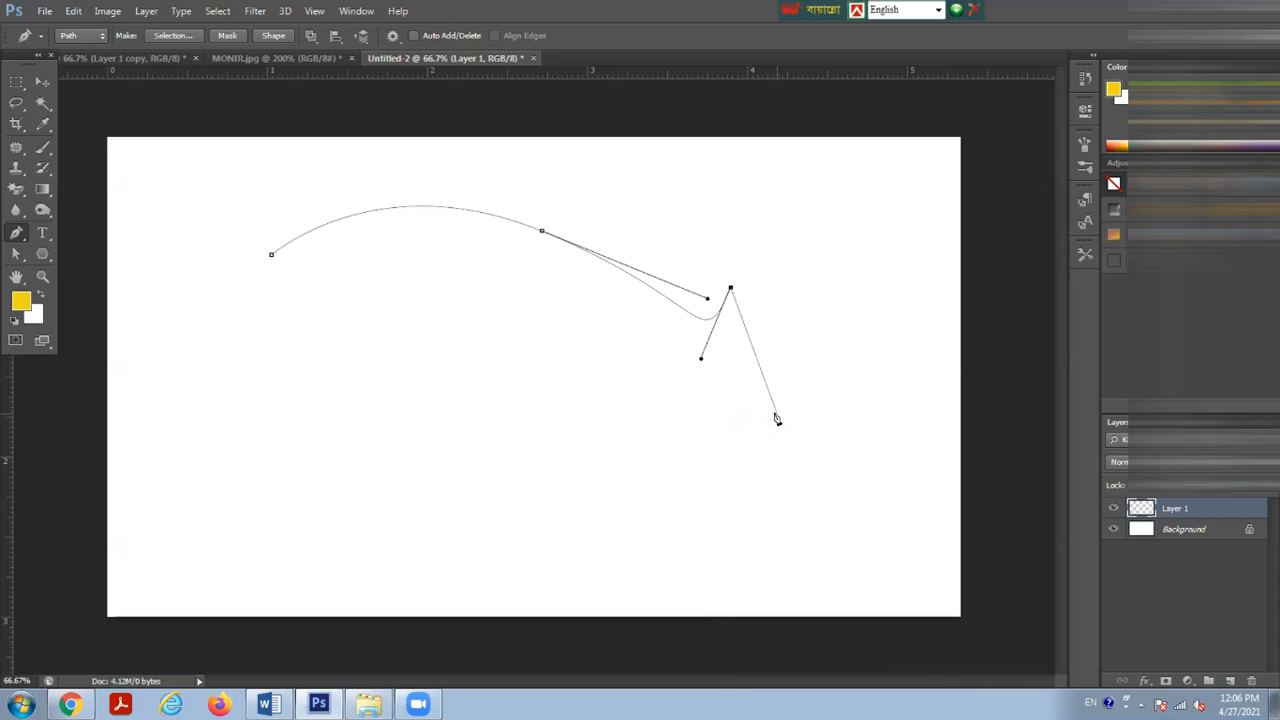
# Add a stray anchor point to the curved path and delete the whole path
pyautogui.click(761, 371)
pyautogui.press('Delete')
pyautogui.press('Delete')
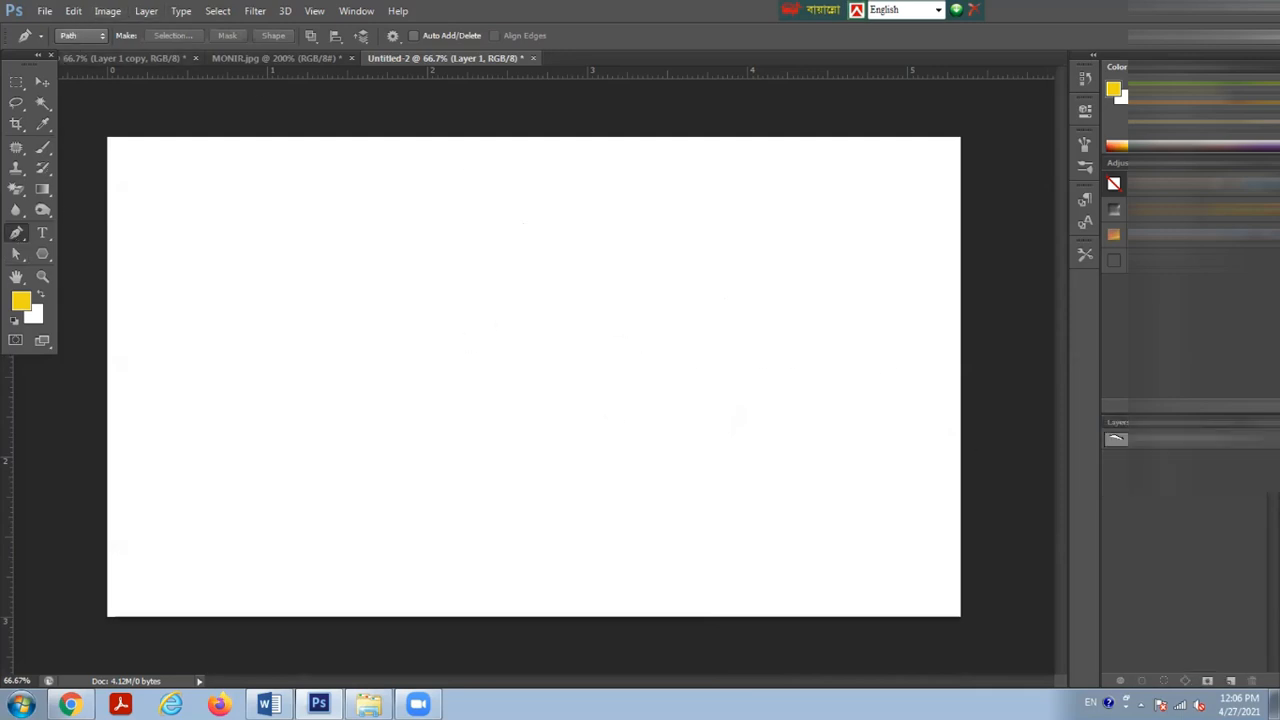
# Quit Photoshop, discarding the unsaved changes in all three open documents
pyautogui.click(1268, 7)
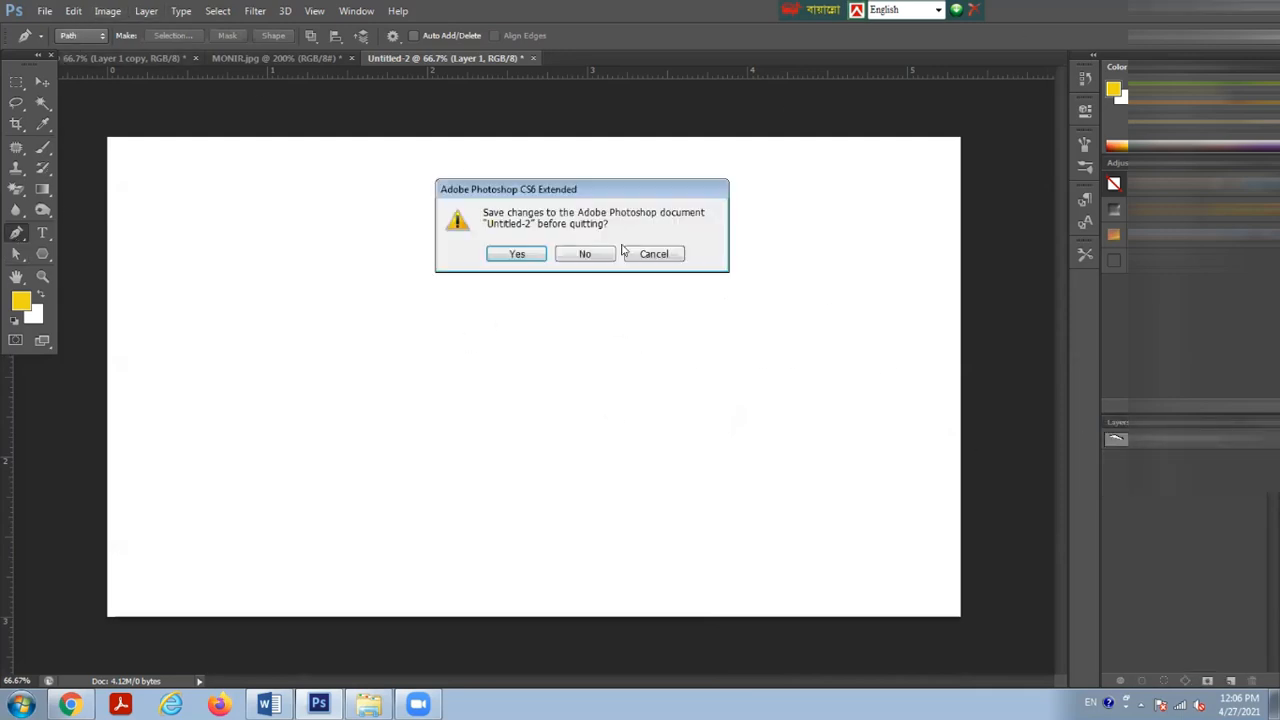
pyautogui.click(585, 253)
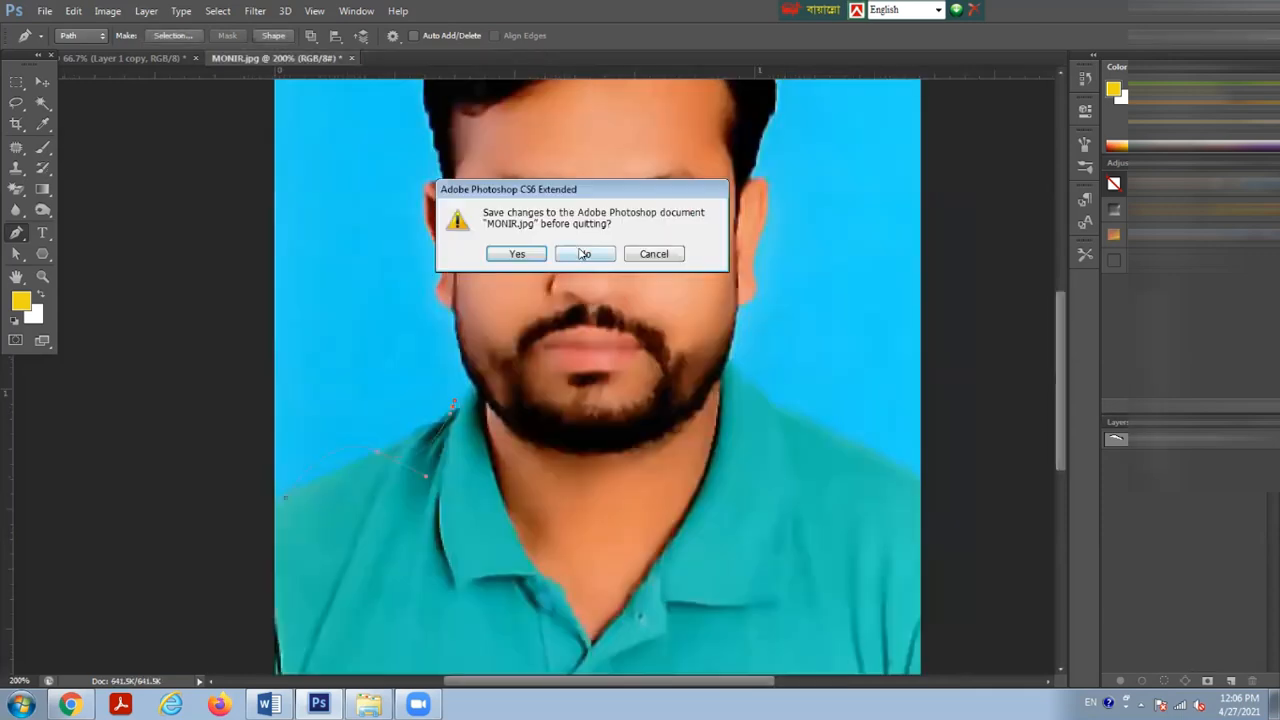
pyautogui.click(585, 253)
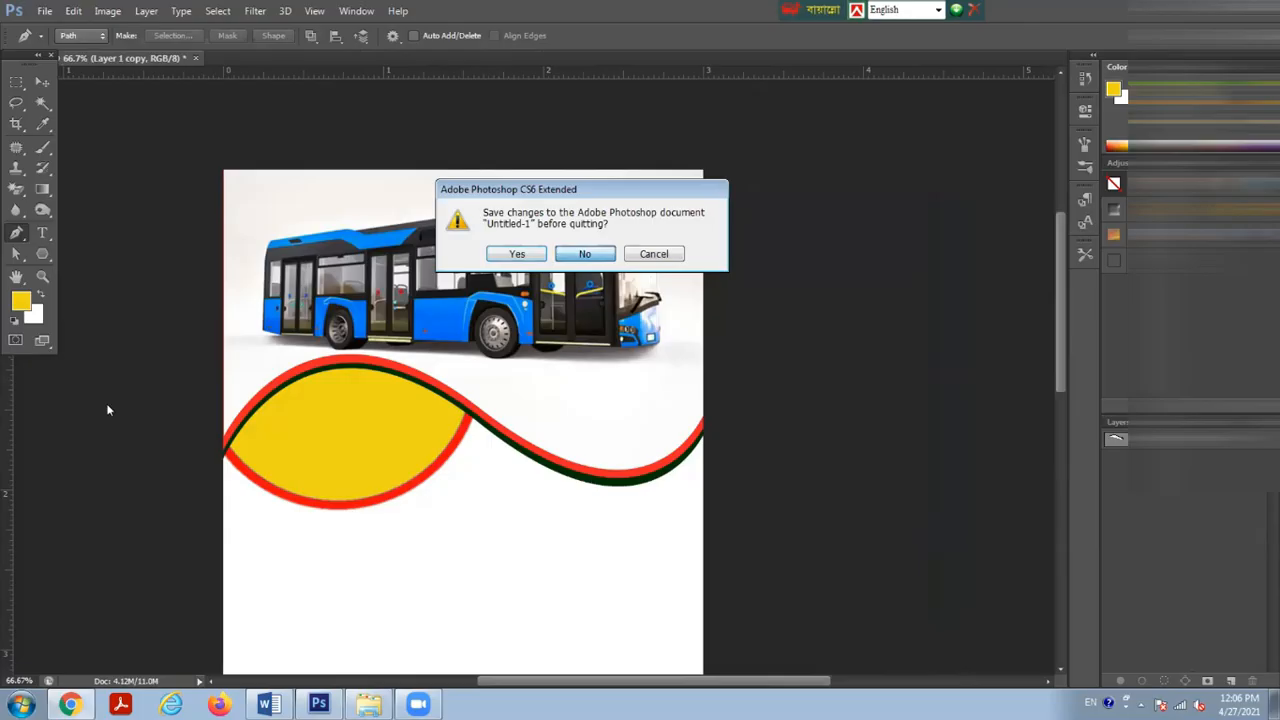
pyautogui.press('Return')
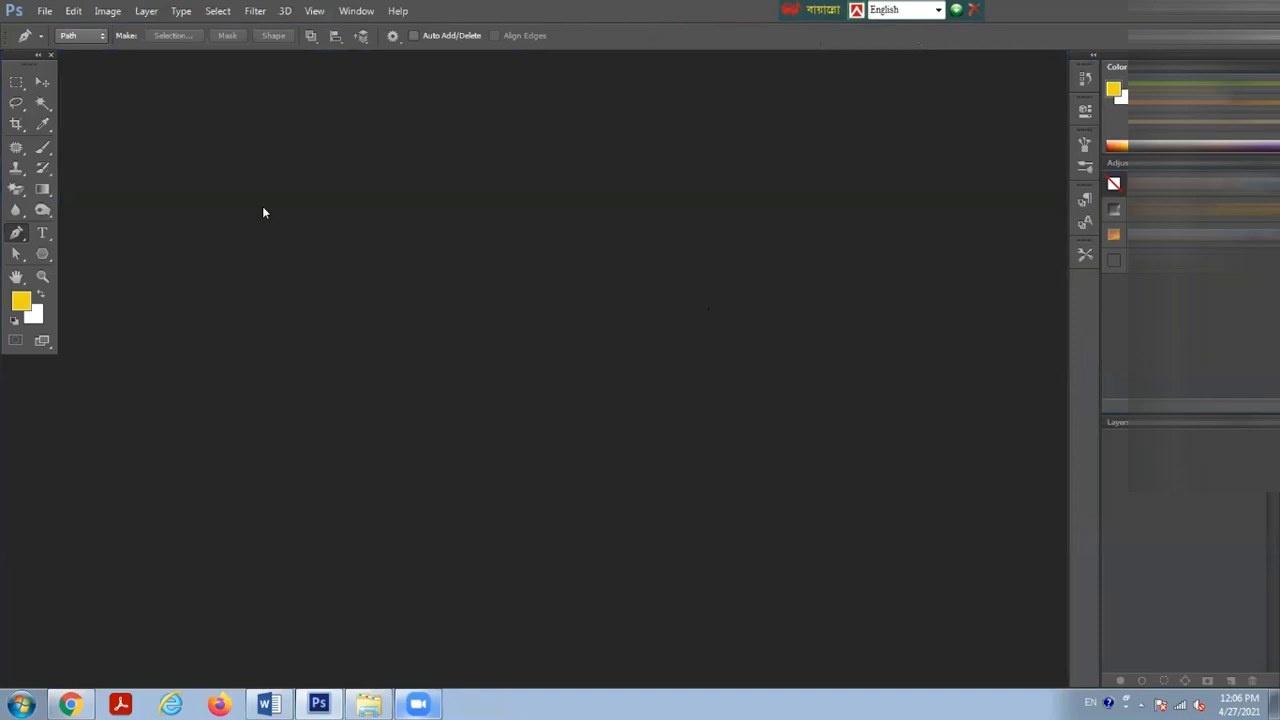
# Create a new 1600 x 900 pixel RGB document at 300 pixels/inch with a white background
pyautogui.click(45, 12)
pyautogui.click(56, 32)
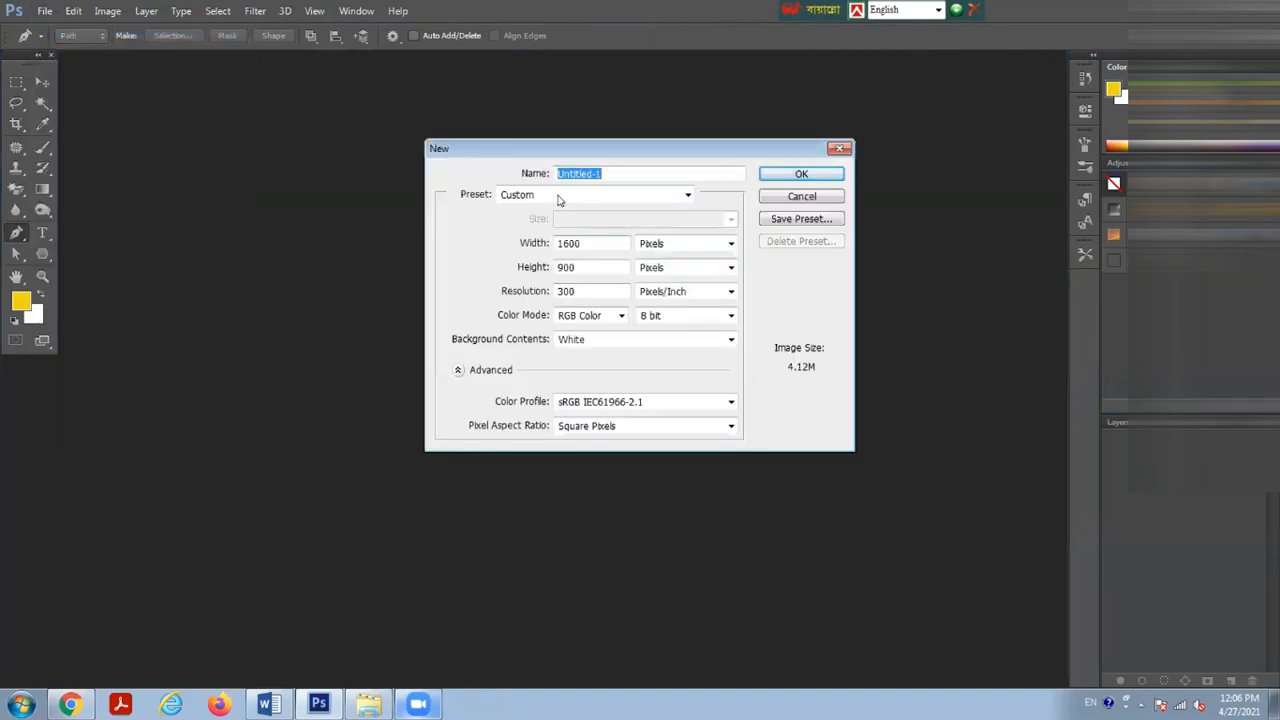
pyautogui.click(557, 197)
pyautogui.click(929, 257)
pyautogui.click(811, 174)
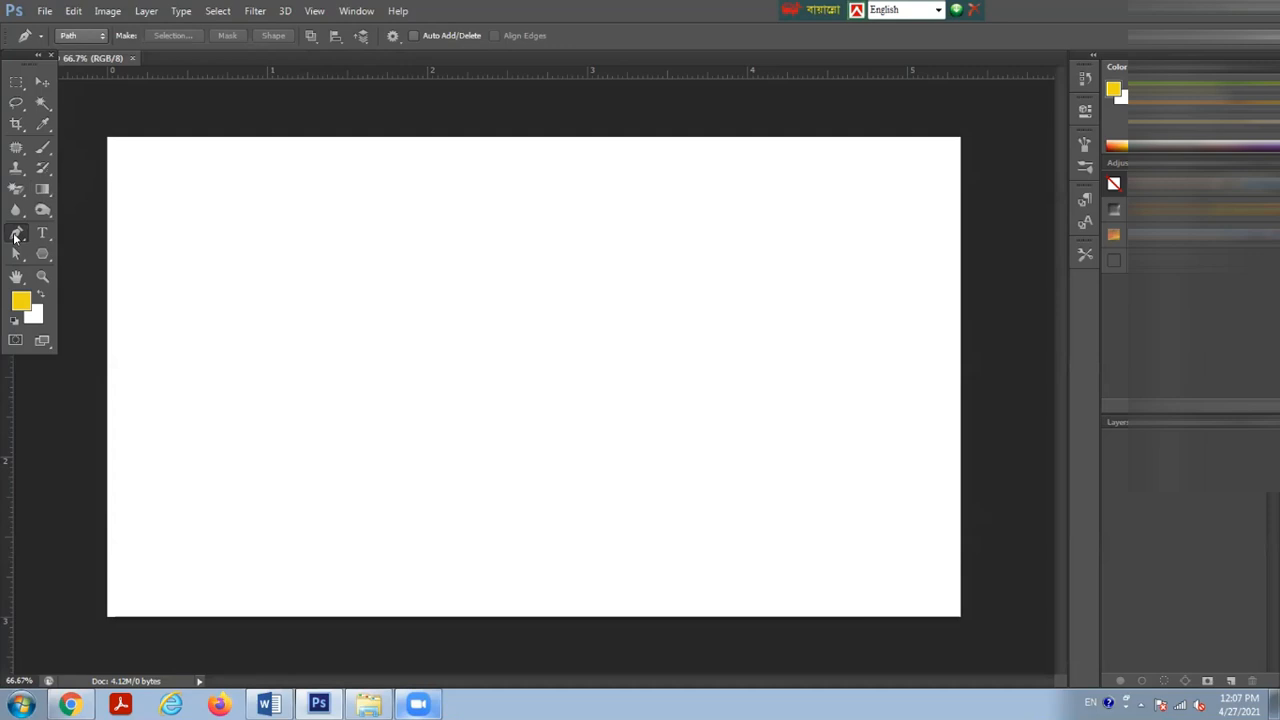
# Draw an open three-point curved Pen path across the blank canvas and apply Stroke Path to it
pyautogui.click(270, 325)
pyautogui.click(563, 309)
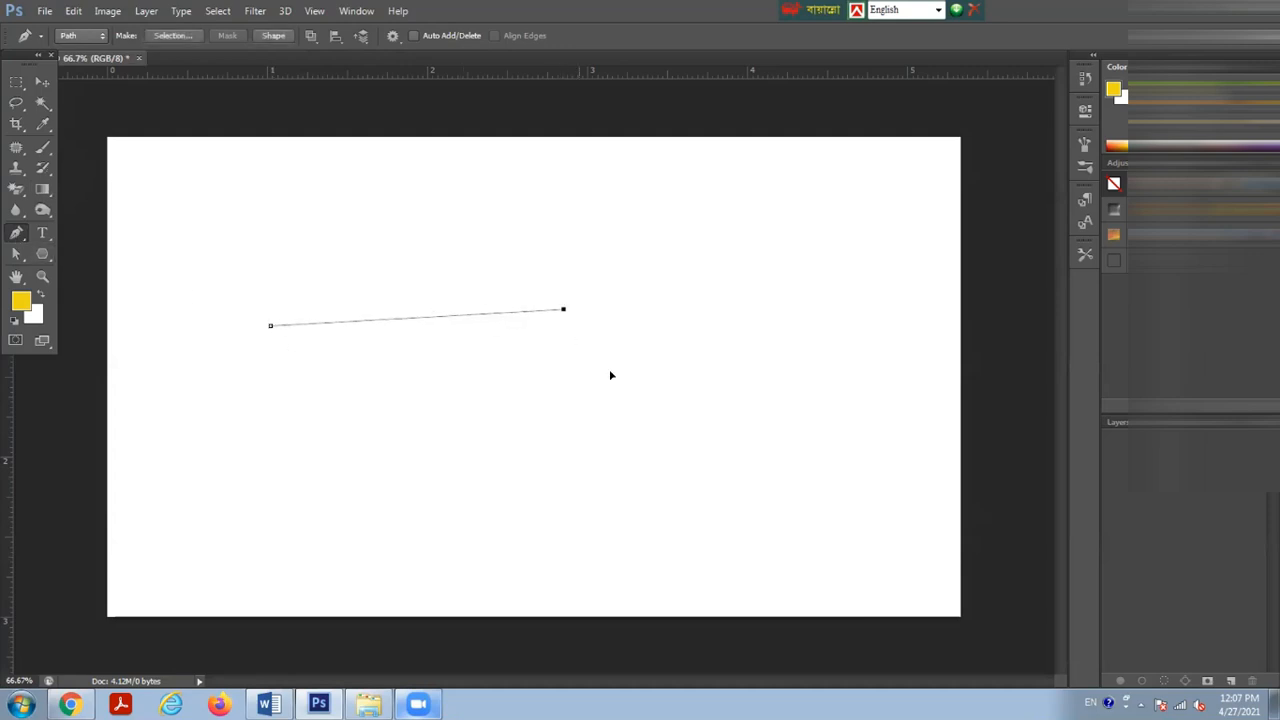
pyautogui.moveTo(611, 375); pyautogui.dragTo(676, 388)
pyautogui.moveTo(794, 297); pyautogui.dragTo(835, 255)
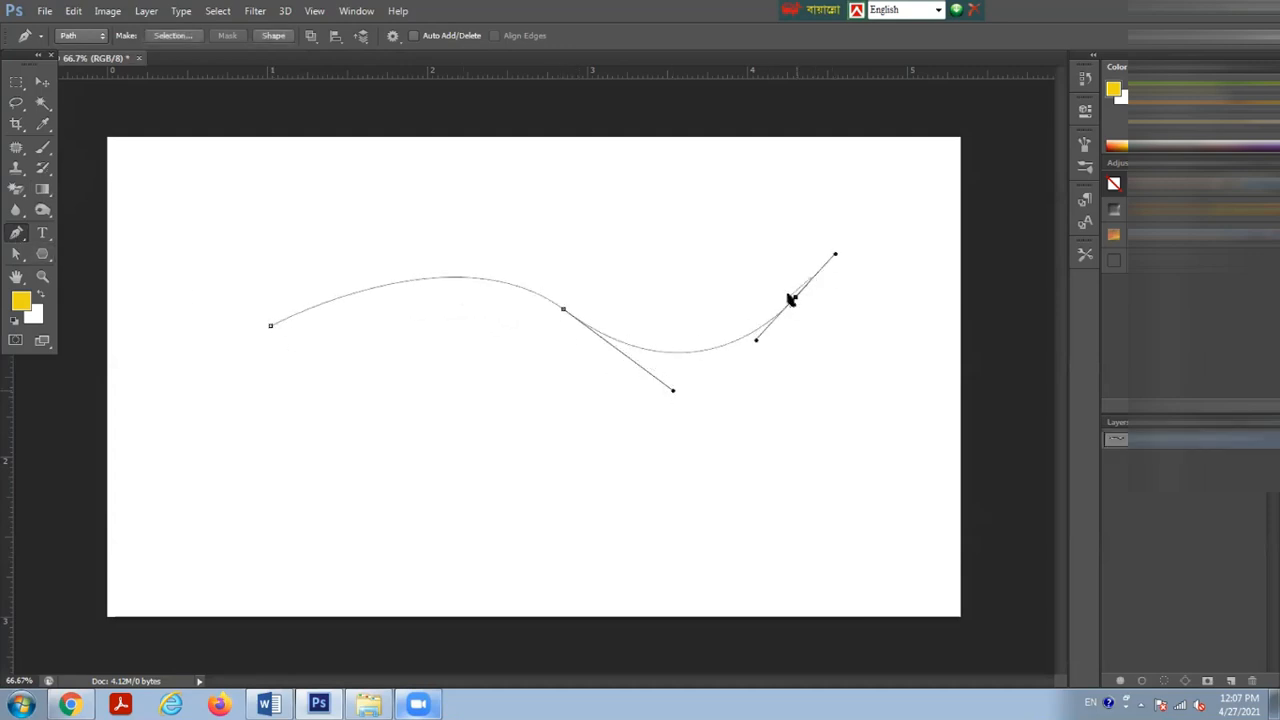
pyautogui.rightClick(790, 297)
pyautogui.click(850, 426)
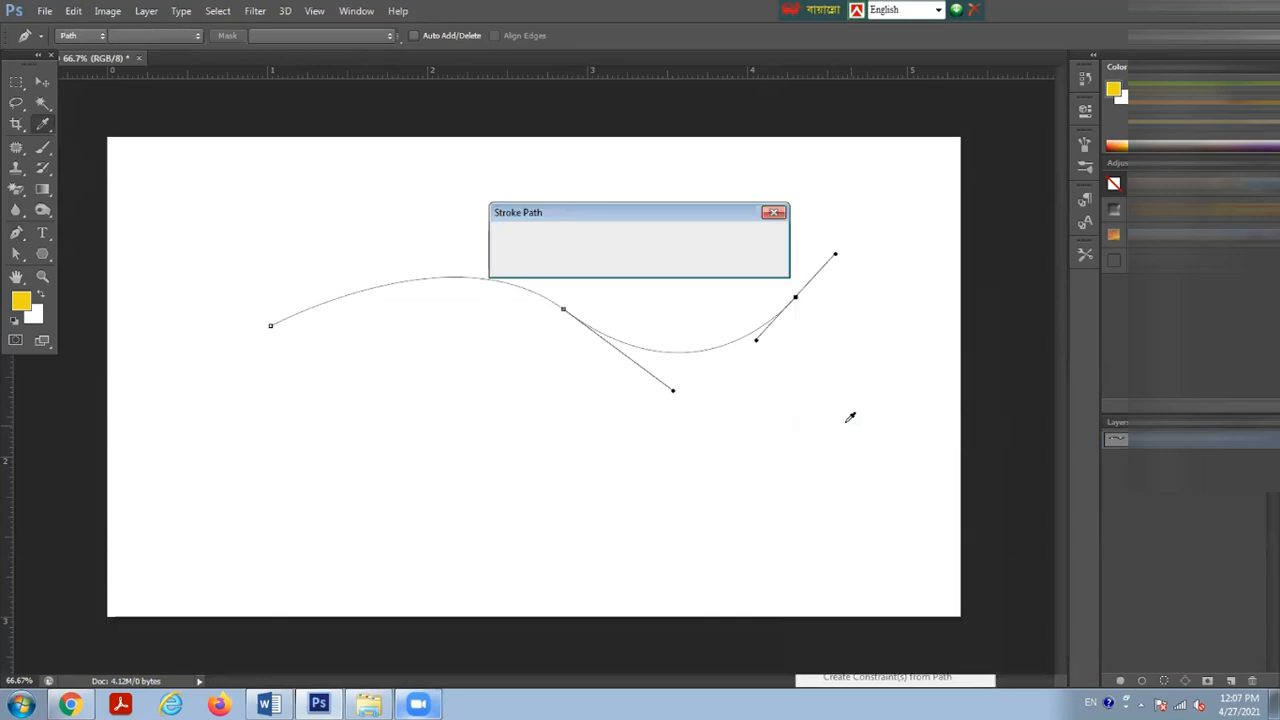
pyautogui.click(736, 240)
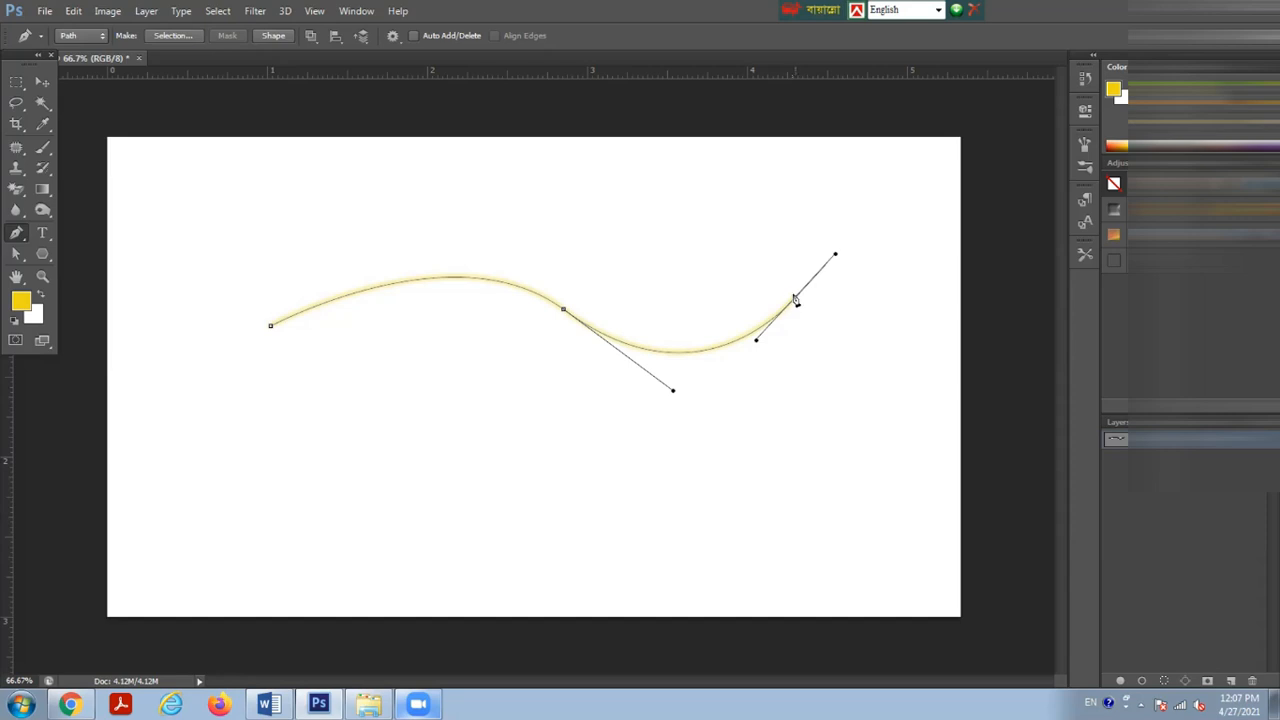
# Select the Brush Tool and review its blending modes, keeping Normal
pyautogui.click(43, 148)
pyautogui.rightClick(45, 148)
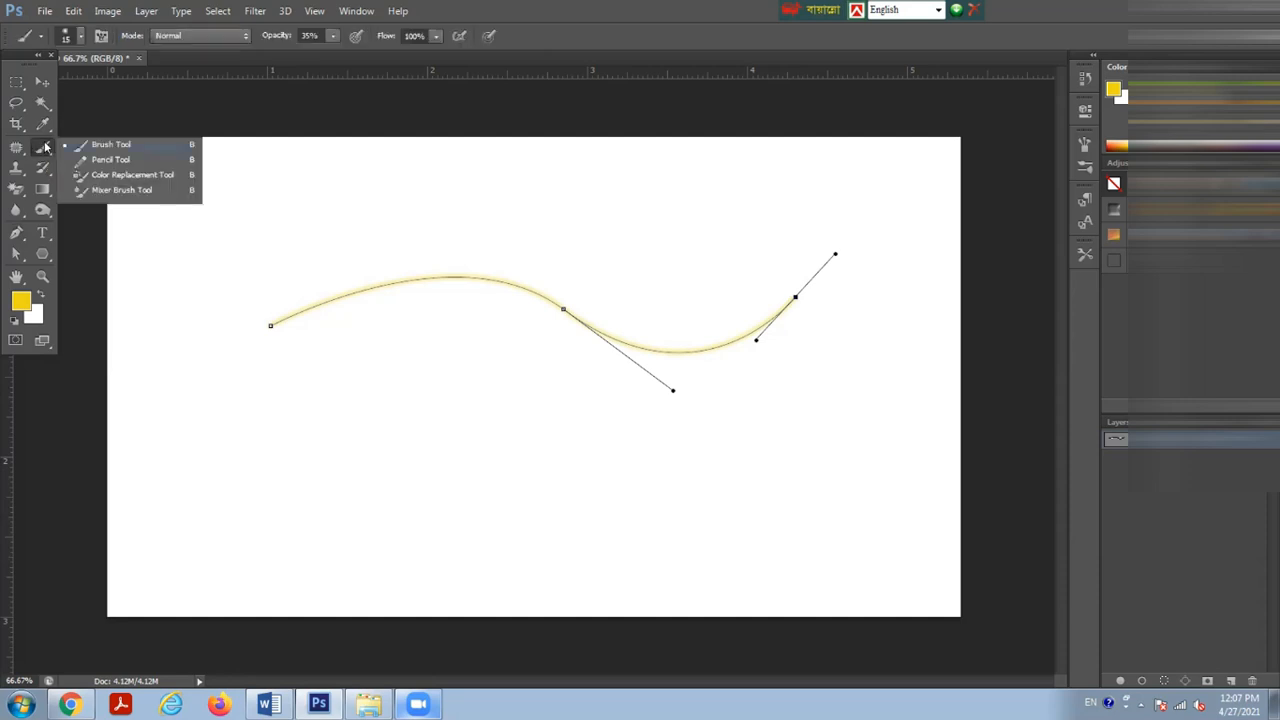
pyautogui.click(117, 148)
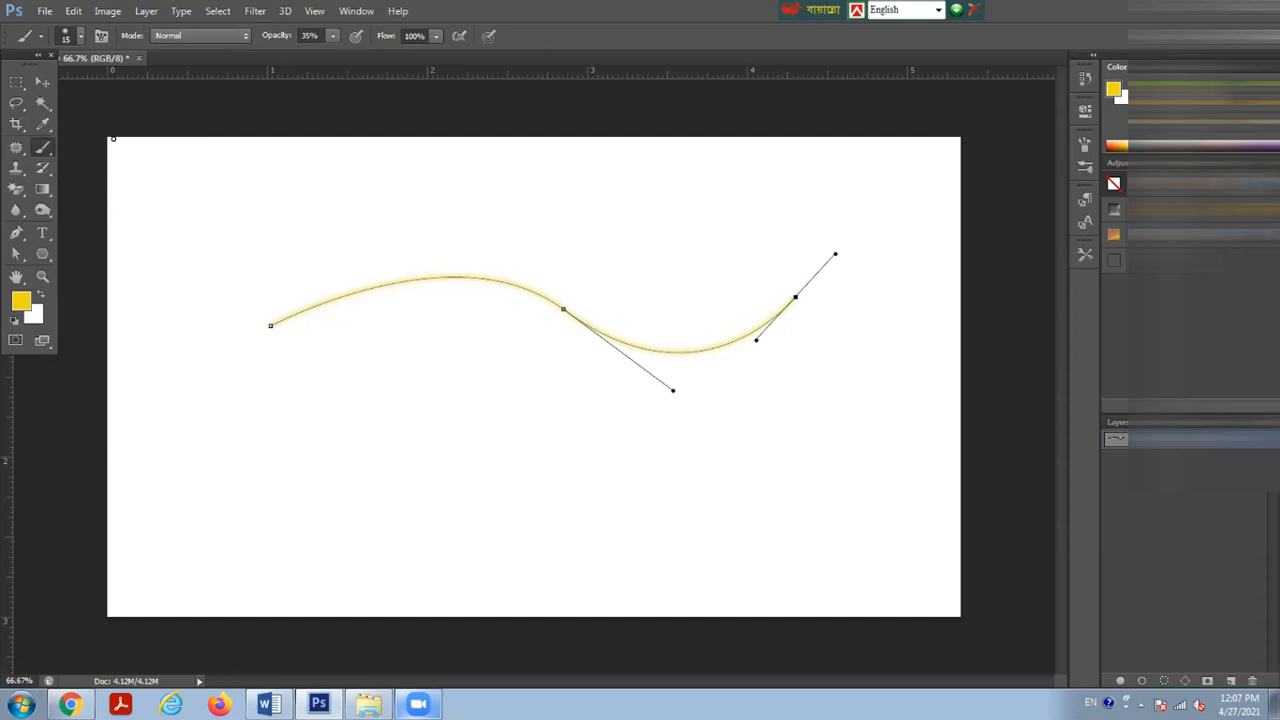
pyautogui.click(42, 149)
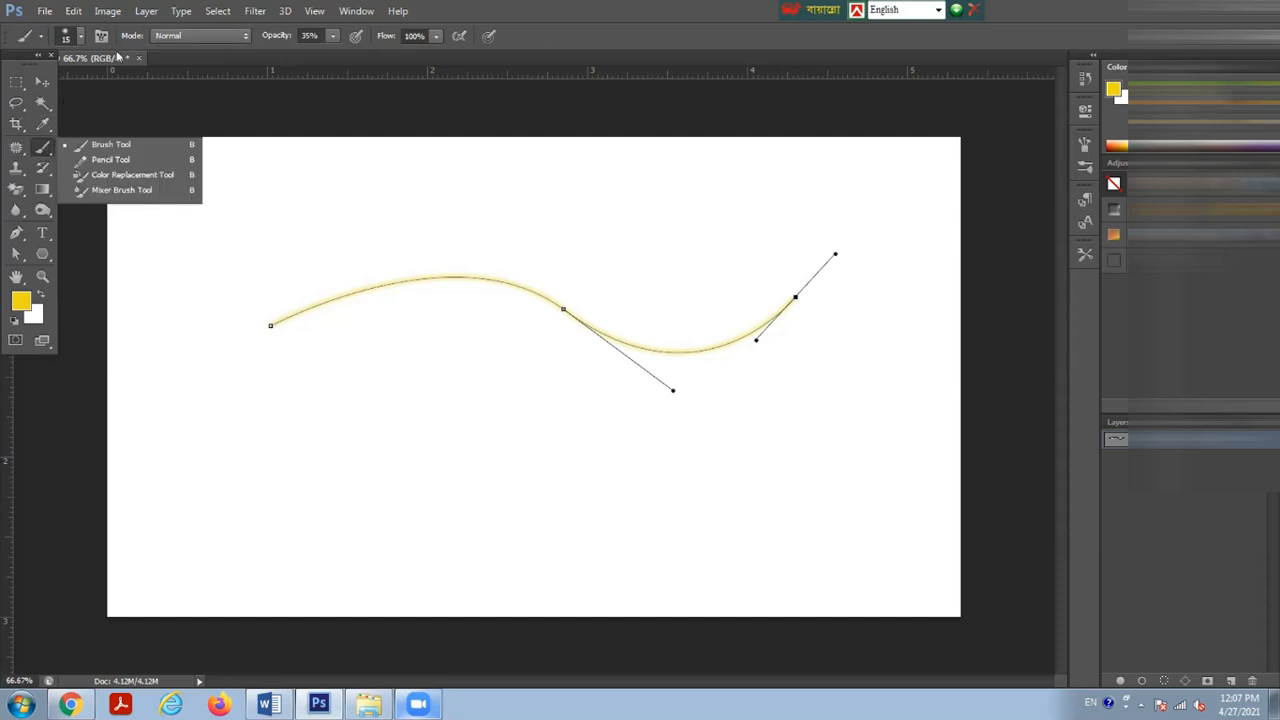
pyautogui.click(183, 37)
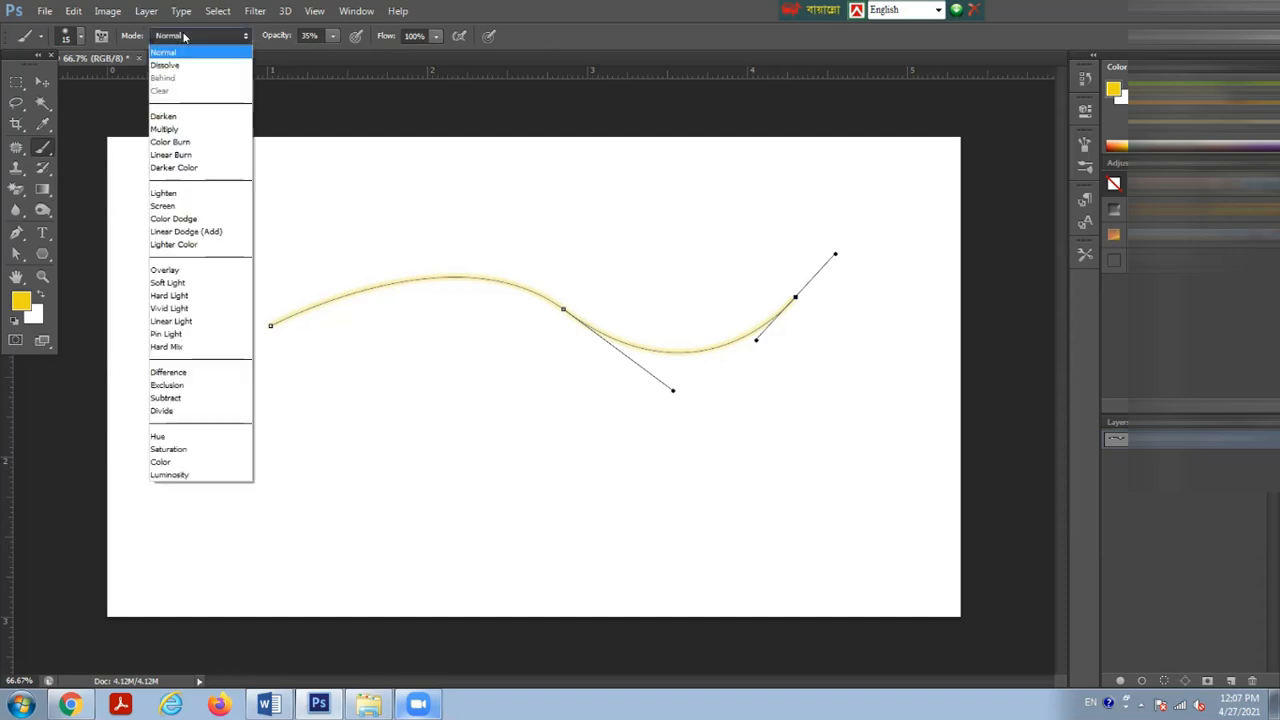
pyautogui.click(183, 37)
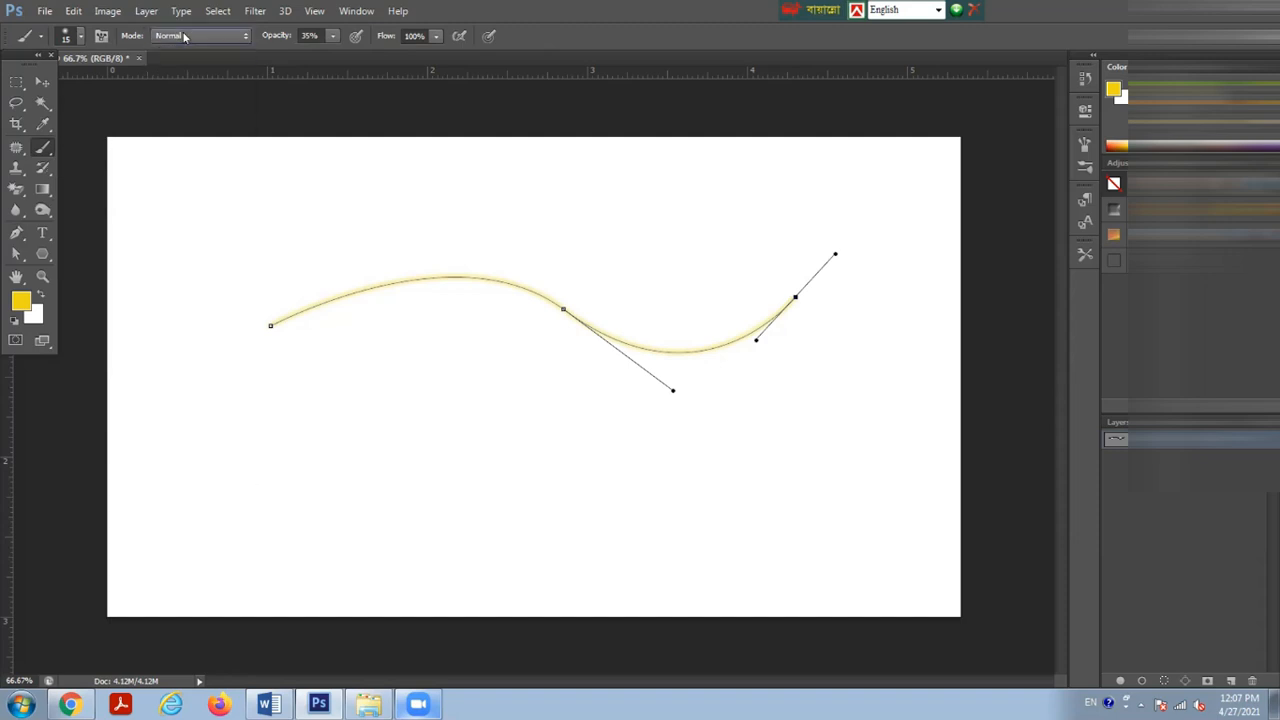
# Choose the thin, tapered bristle brush from the brush presets
pyautogui.click(101, 36)
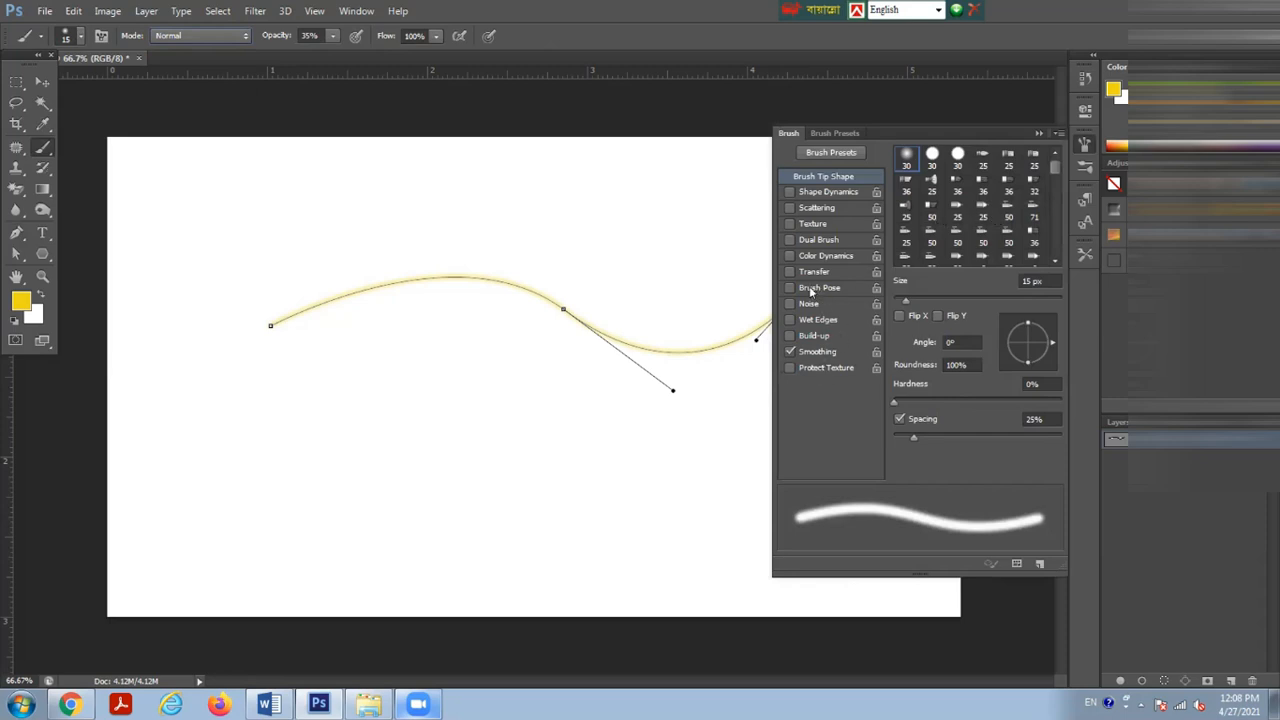
pyautogui.click(826, 133)
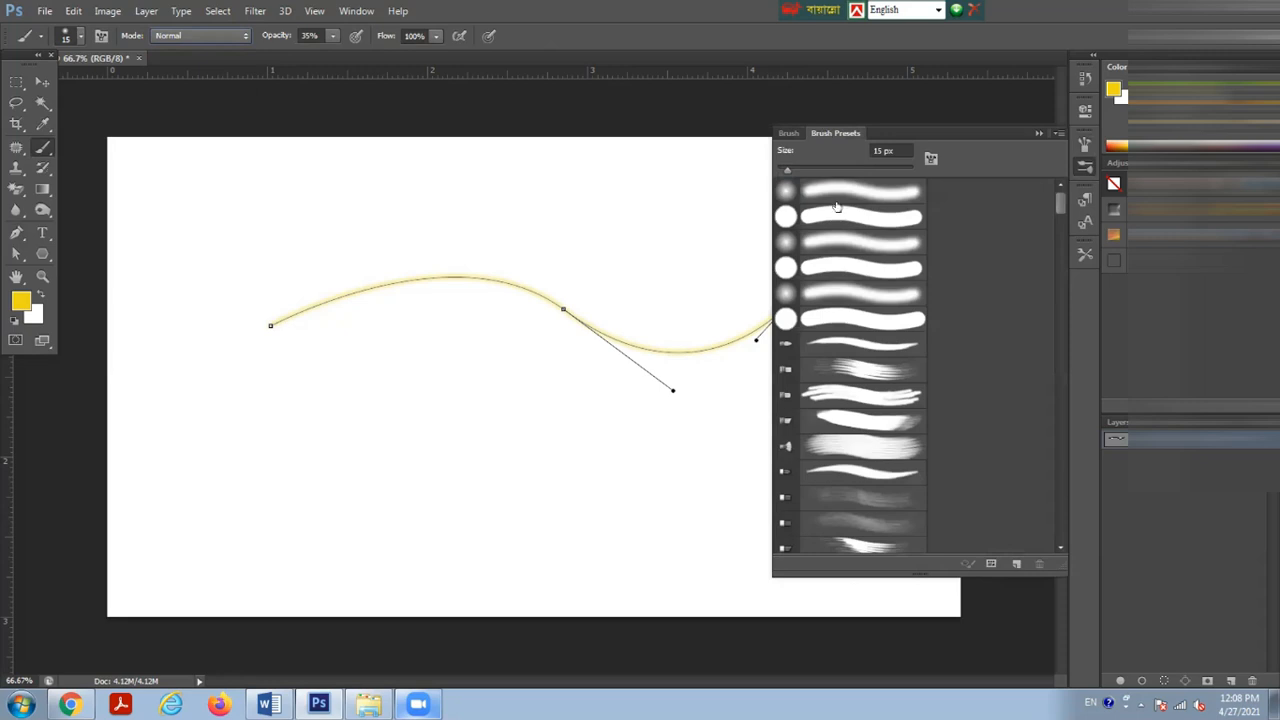
pyautogui.click(865, 215)
pyautogui.click(857, 243)
pyautogui.click(855, 342)
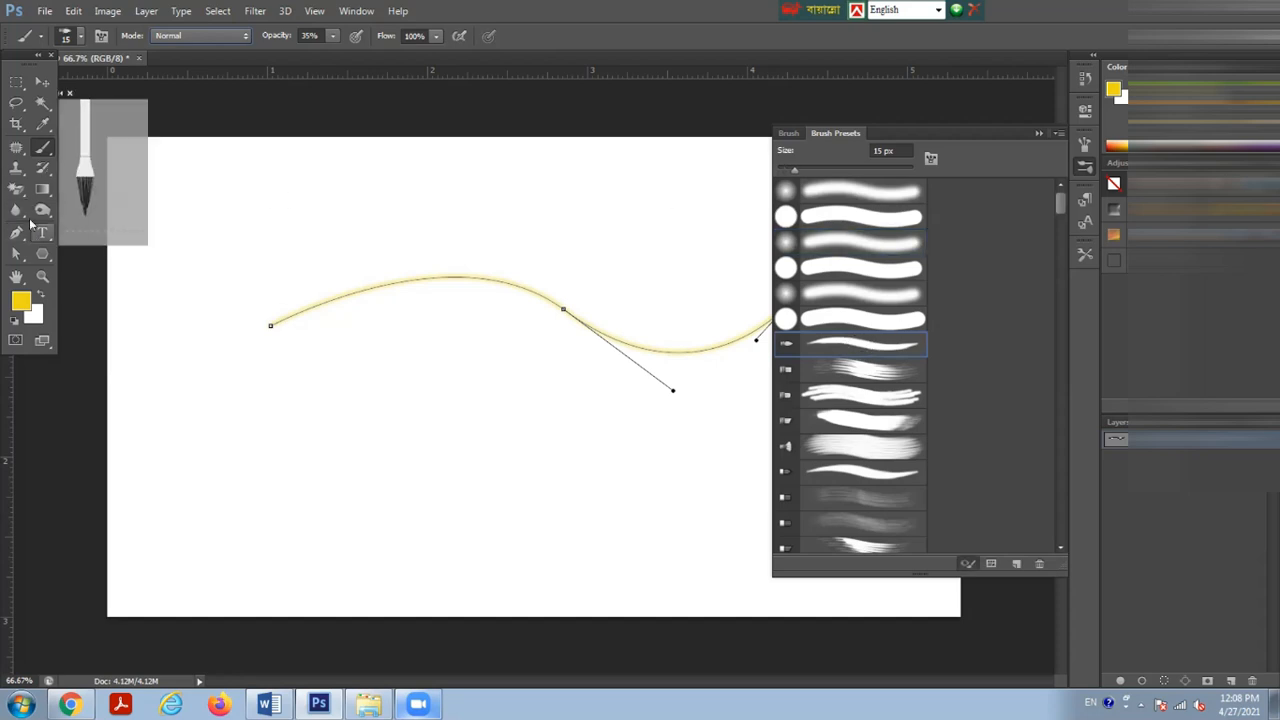
# Dismiss the stroked path and draw a second open three-point curved Pen path below the yellow stroke
pyautogui.click(16, 232)
pyautogui.moveTo(233, 213); pyautogui.dragTo(340, 213)
pyautogui.press('Return')
pyautogui.click(326, 458)
pyautogui.moveTo(568, 431); pyautogui.dragTo(697, 529)
pyautogui.moveTo(723, 478); pyautogui.dragTo(745, 433)
# Stroke the lower path with the Brush, leaving Simulate Pressure off, and inspect the line up close
pyautogui.rightClick(722, 479)
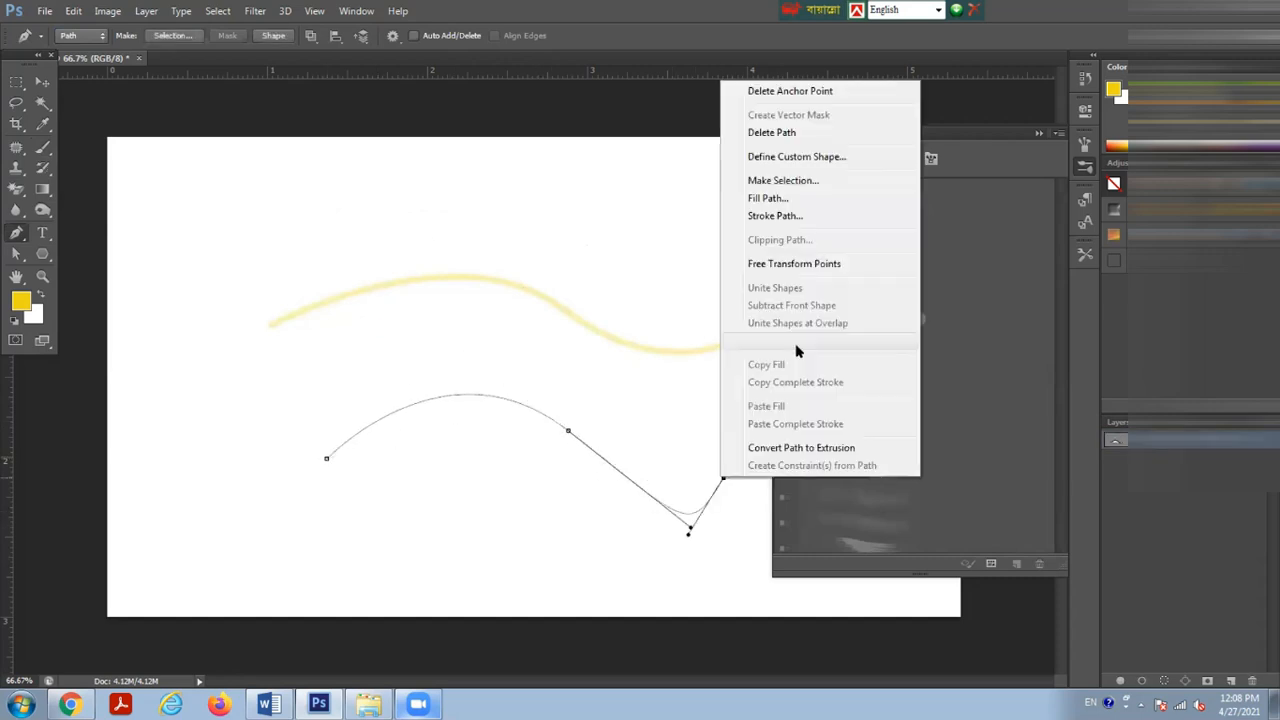
pyautogui.click(771, 215)
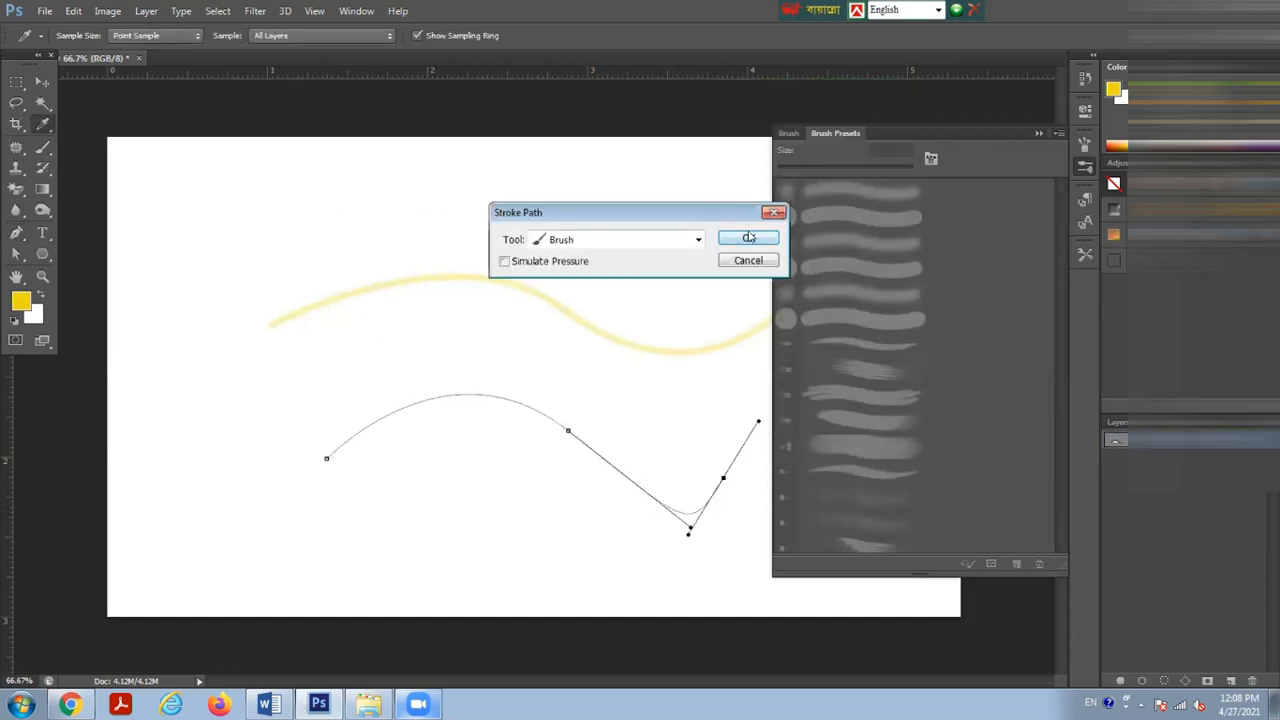
pyautogui.click(745, 234)
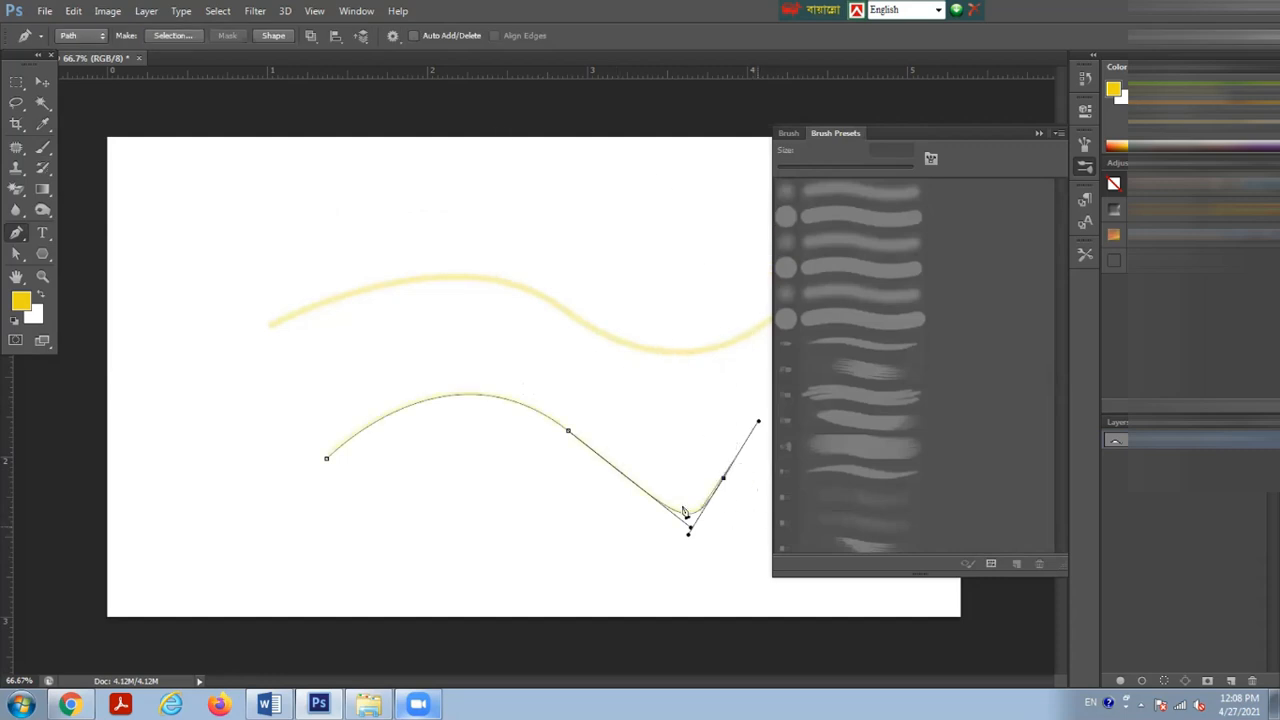
pyautogui.keyDown('ctrl'); pyautogui.click(596, 431); pyautogui.keyUp('ctrl')
pyautogui.keyDown('ctrl'); pyautogui.click(596, 431); pyautogui.keyUp('ctrl')
pyautogui.moveTo(573, 514); pyautogui.dragTo(298, 318)
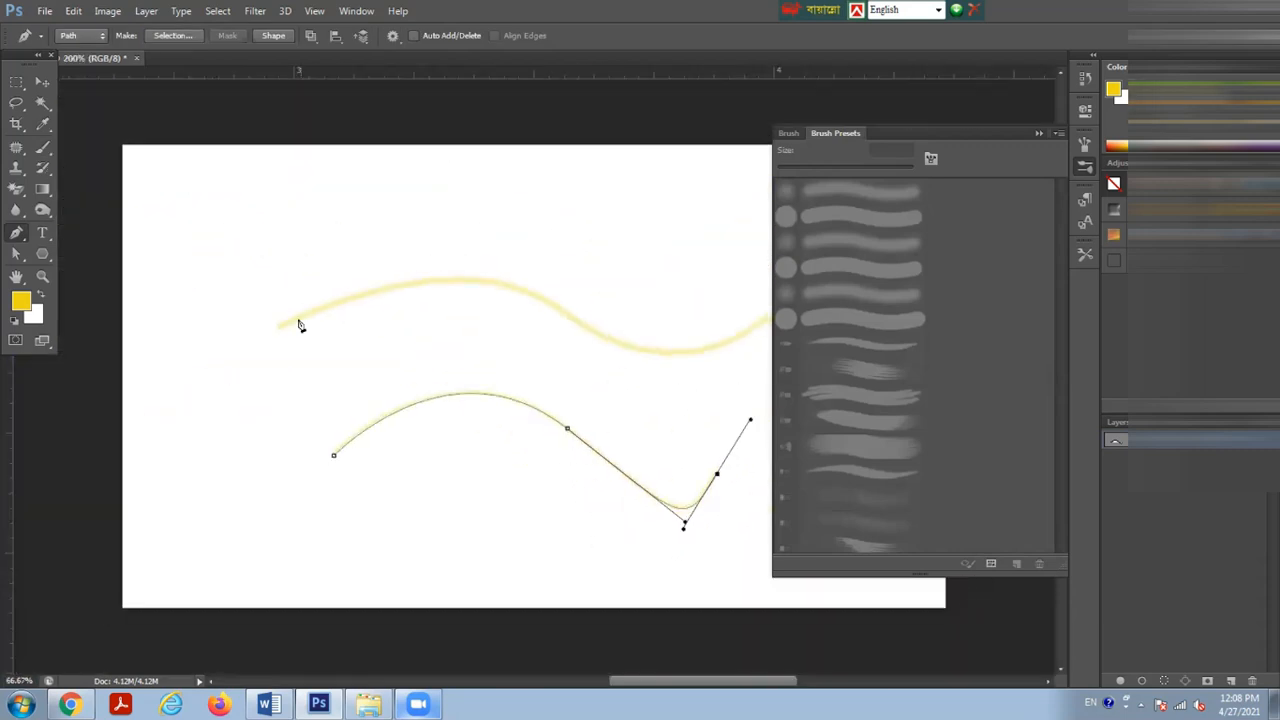
pyautogui.hotkey('ctrl', '-')
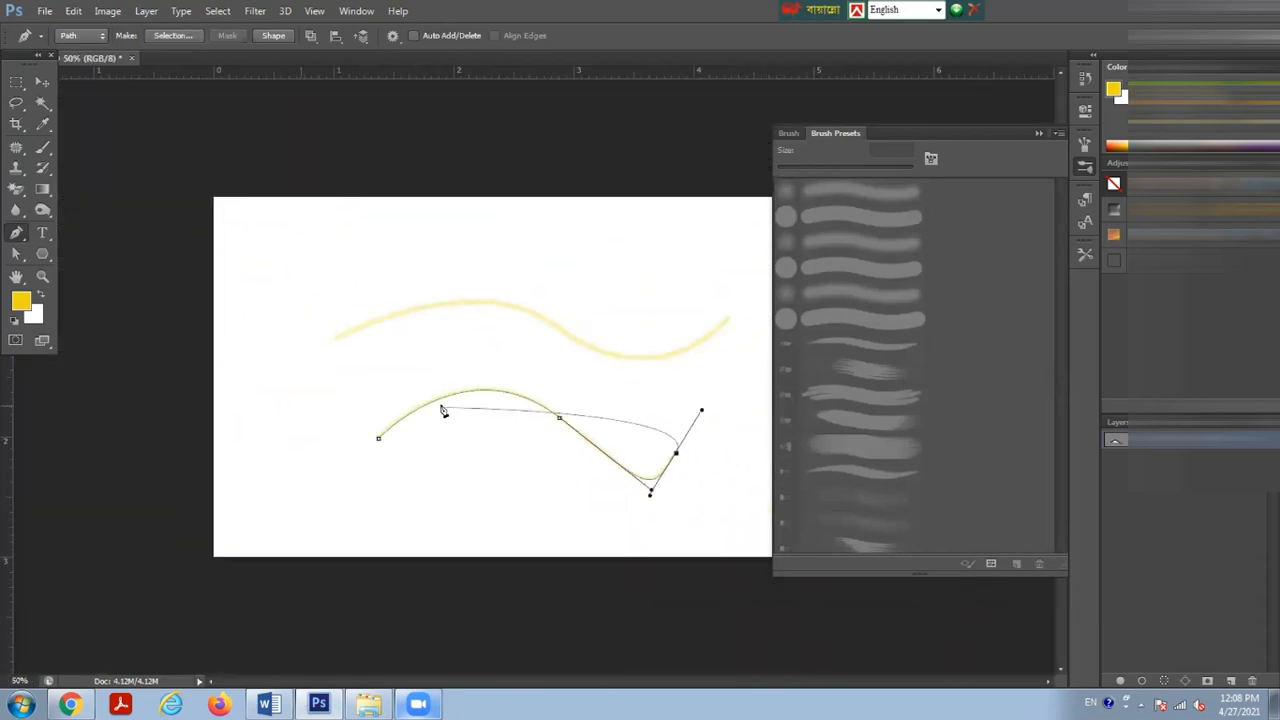
# Dismiss the lower path and draw a third open three-point curved Pen path near the canvas's upper edge
pyautogui.click(656, 400)
pyautogui.press('Escape')
pyautogui.click(291, 237)
pyautogui.moveTo(517, 242); pyautogui.dragTo(674, 329)
pyautogui.moveTo(680, 273); pyautogui.dragTo(702, 237)
# Stroke the upper path with the Brush and Simulate Pressure enabled, and inspect its end up close
pyautogui.rightClick(679, 274)
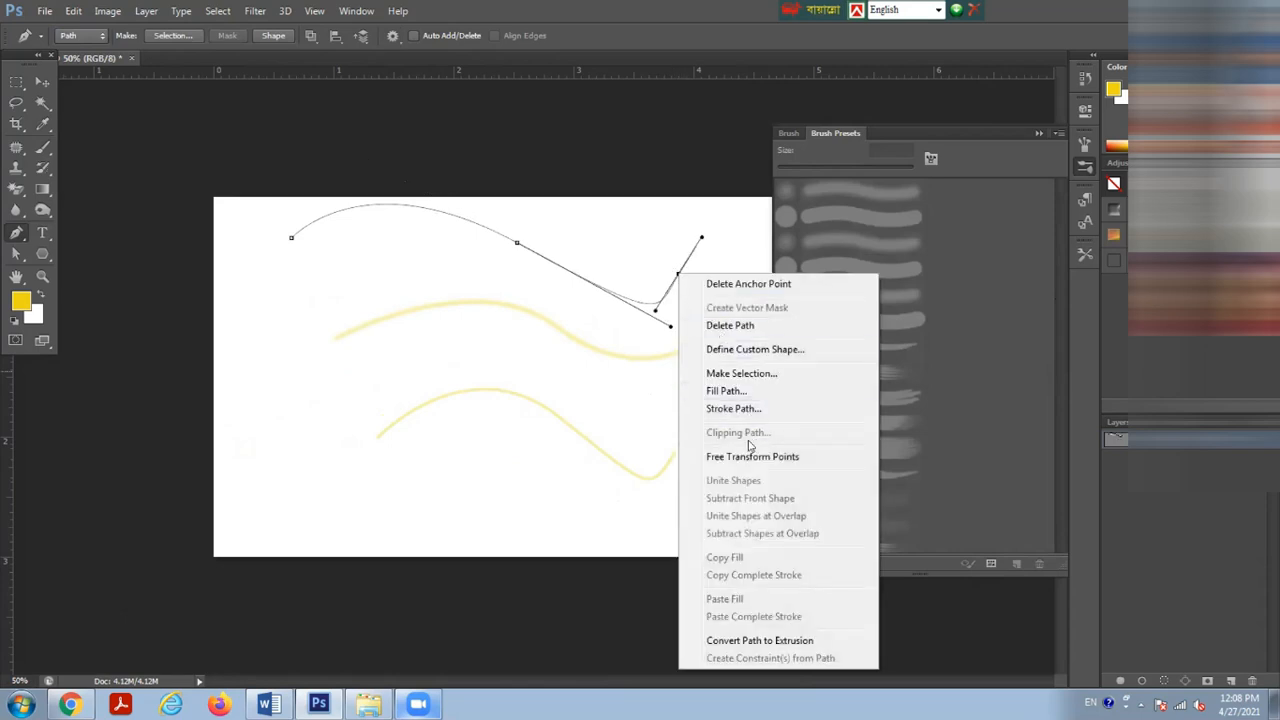
pyautogui.click(735, 409)
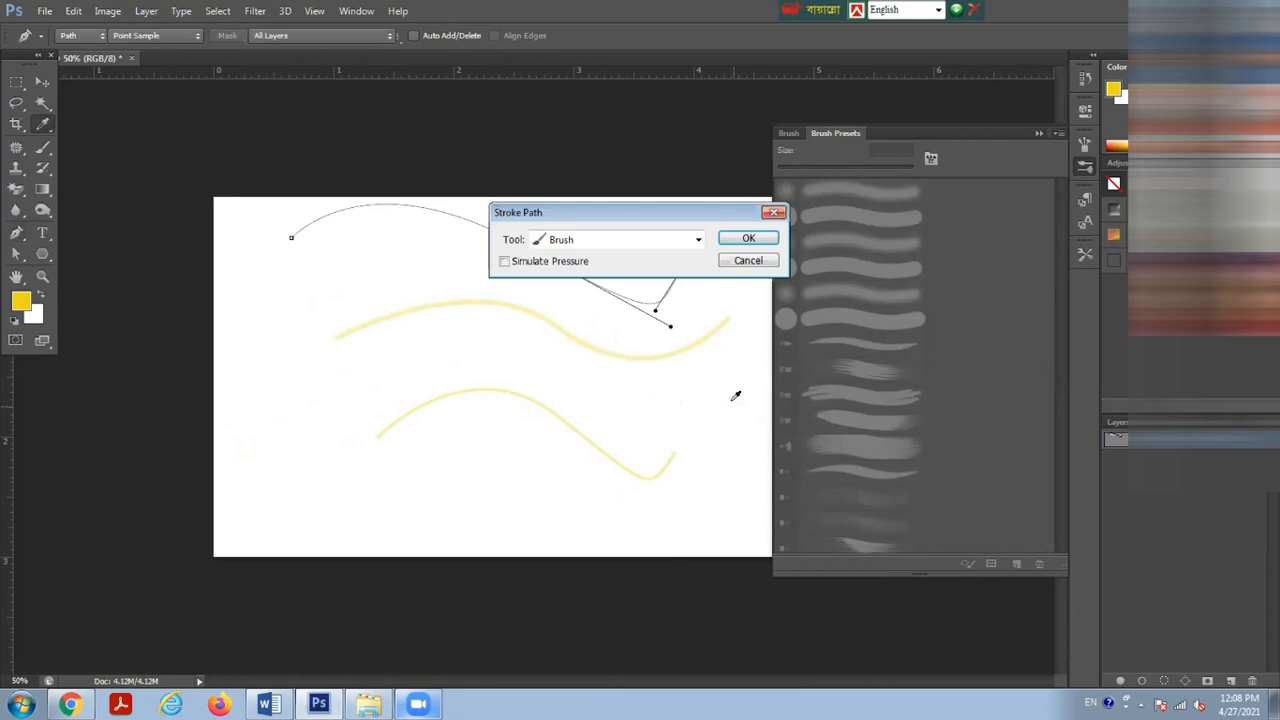
pyautogui.click(506, 261)
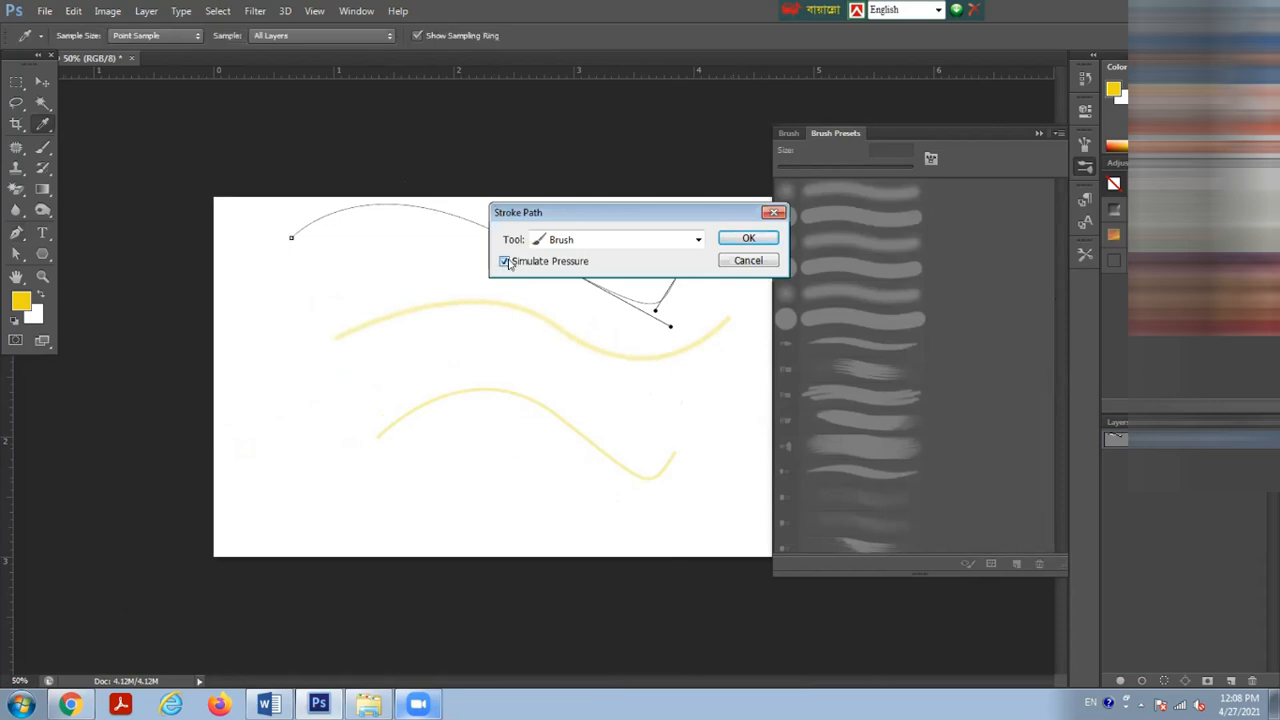
pyautogui.click(748, 240)
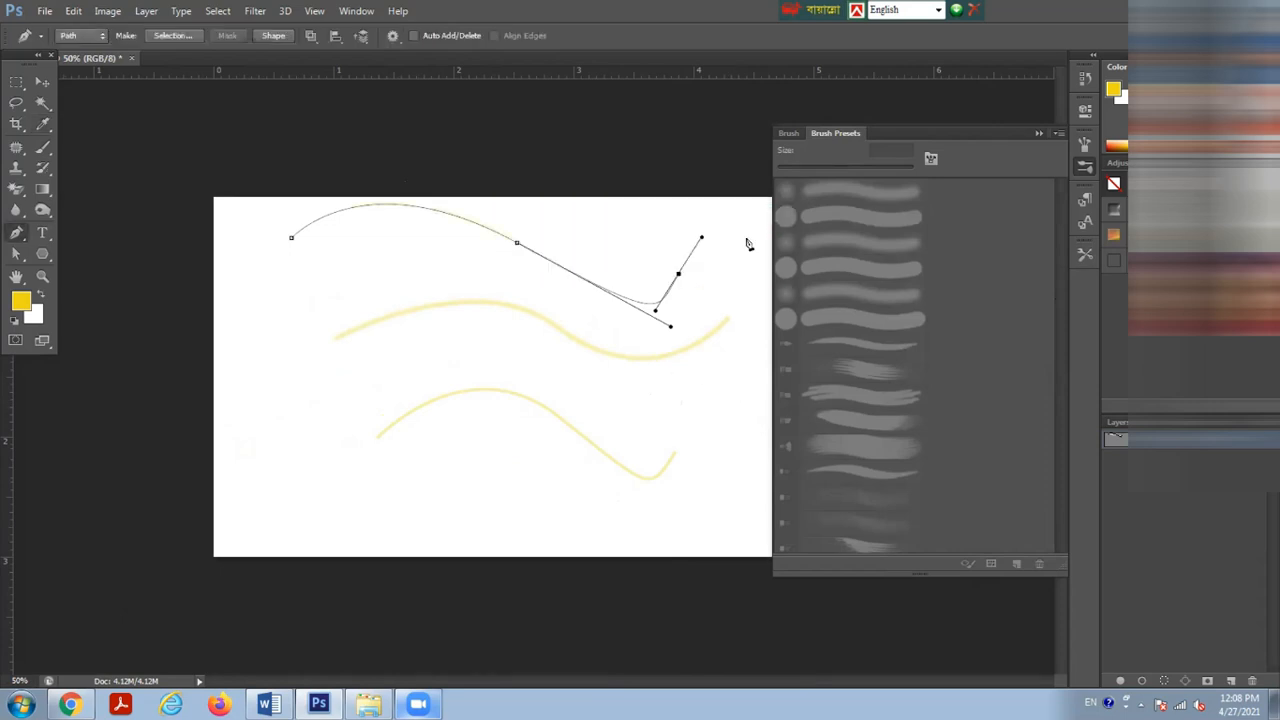
pyautogui.keyDown('ctrl'); pyautogui.click(611, 291); pyautogui.keyUp('ctrl')
pyautogui.keyDown('ctrl'); pyautogui.click(611, 291); pyautogui.keyUp('ctrl')
pyautogui.moveTo(671, 274); pyautogui.dragTo(74, 366)
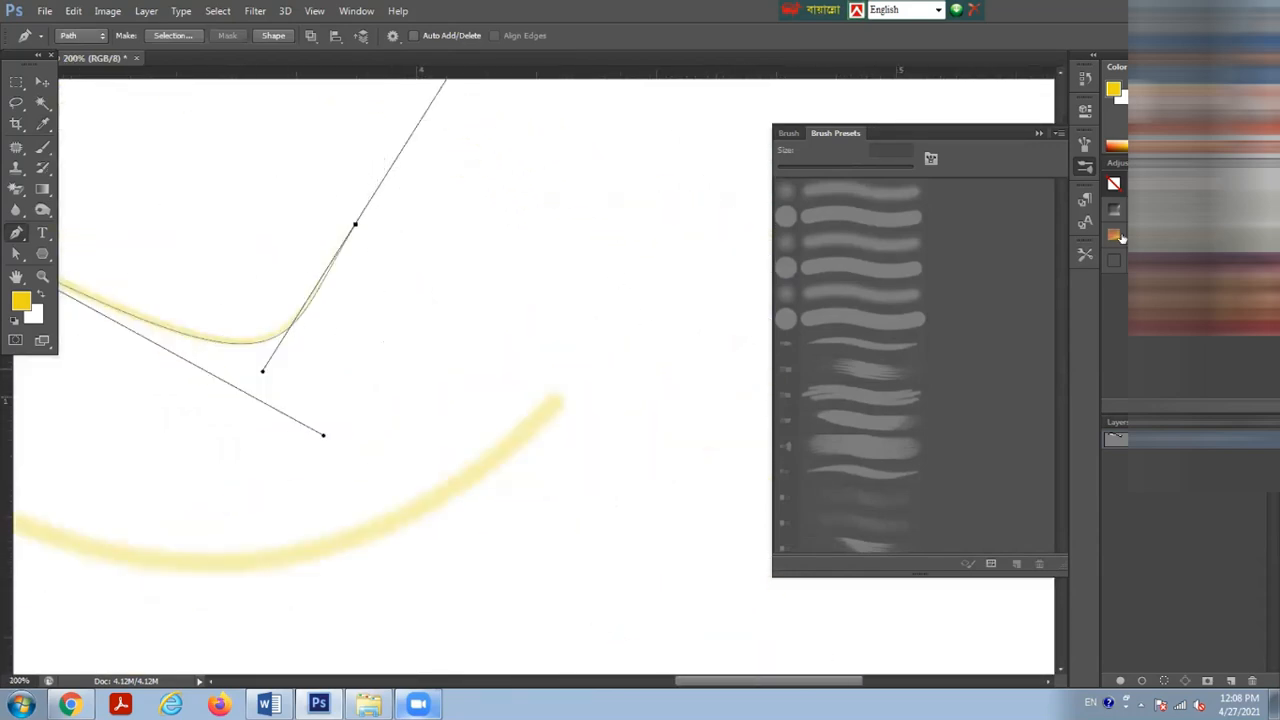
# Activate the Move tool, return the view to 50%, and hide the brush presets
pyautogui.click(42, 82)
pyautogui.hotkey('ctrl', '-')
pyautogui.hotkey('ctrl', '-')
pyautogui.hotkey('ctrl', '-')
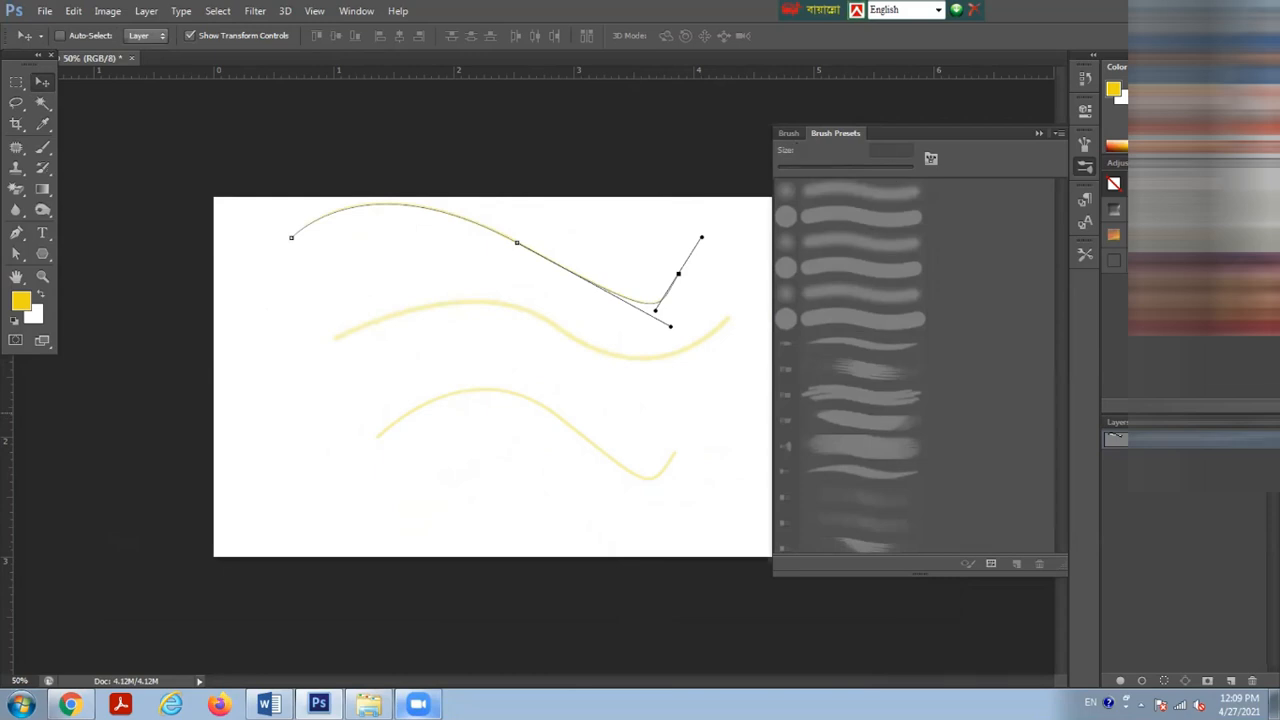
pyautogui.press('F5')
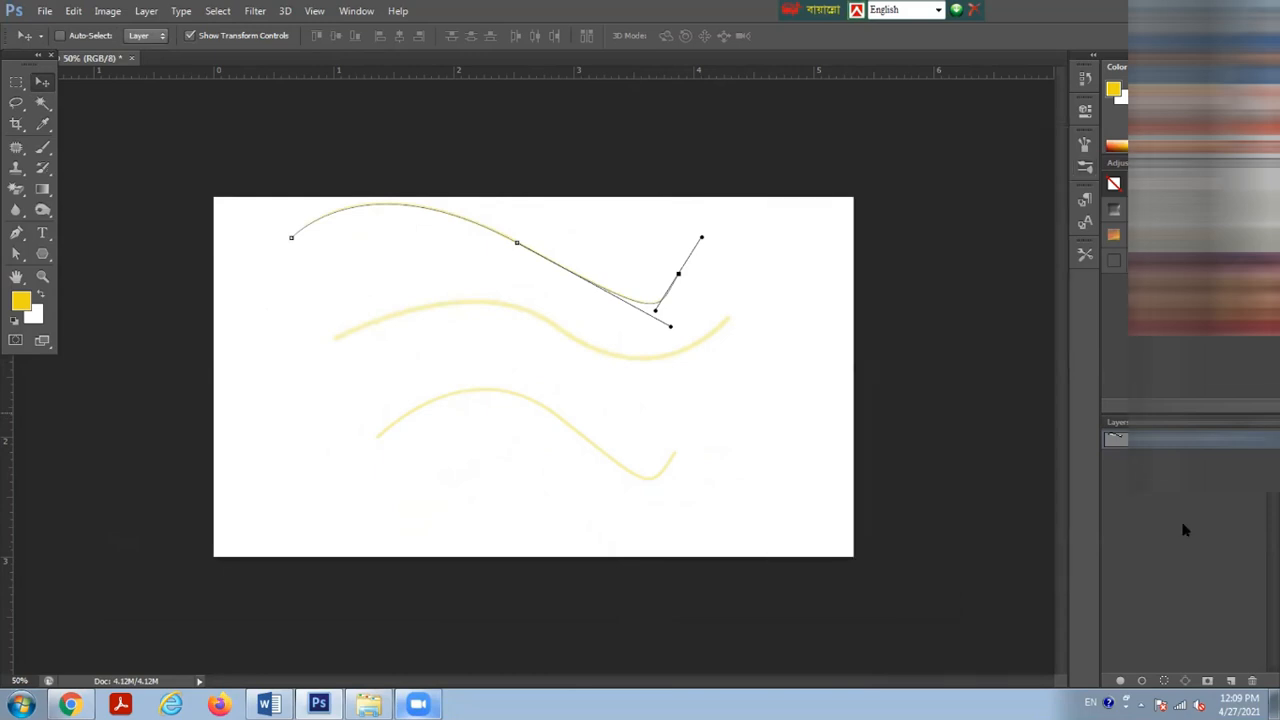